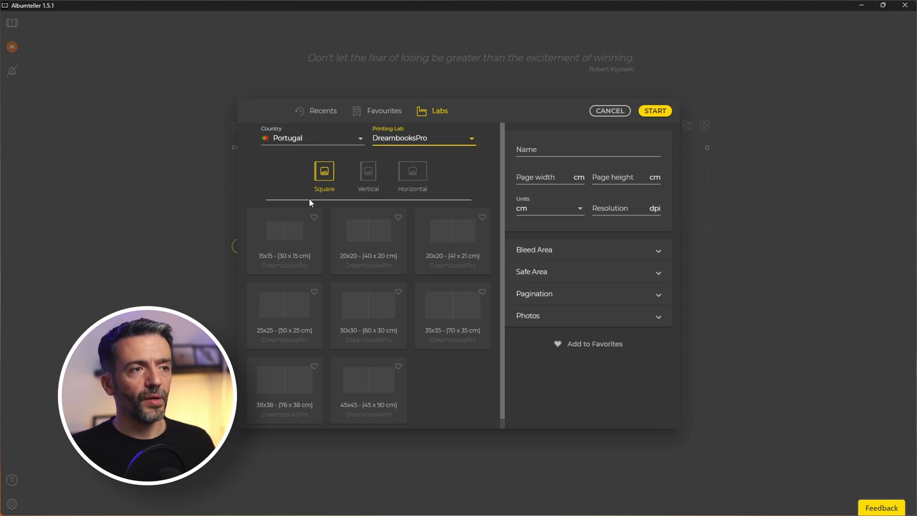
Create a square DreambooksPro 30x30 album named 'Maria e Pedro'.
click(360, 314)
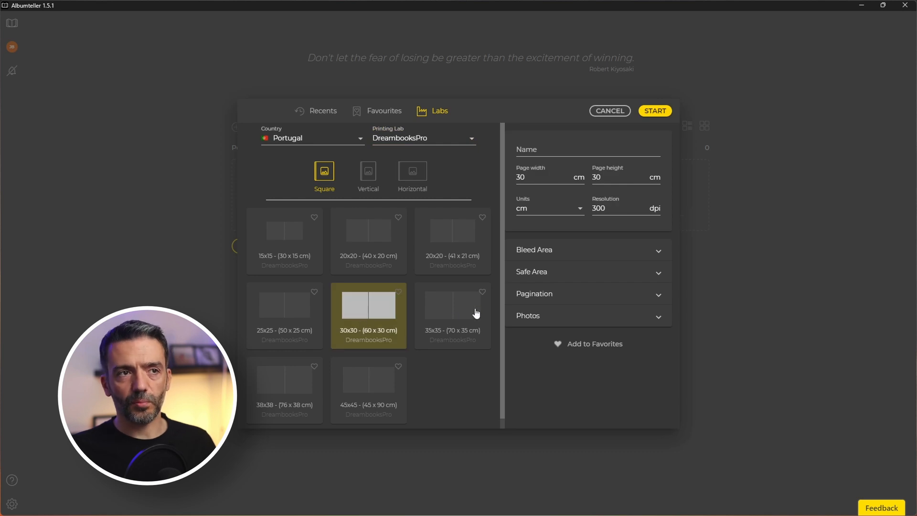
click(554, 147)
text(Maria e Pedro)
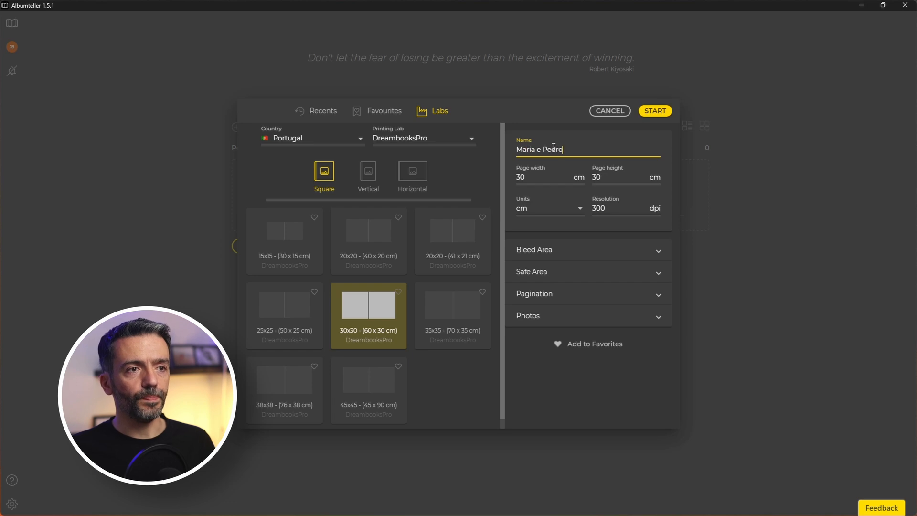
click(662, 114)
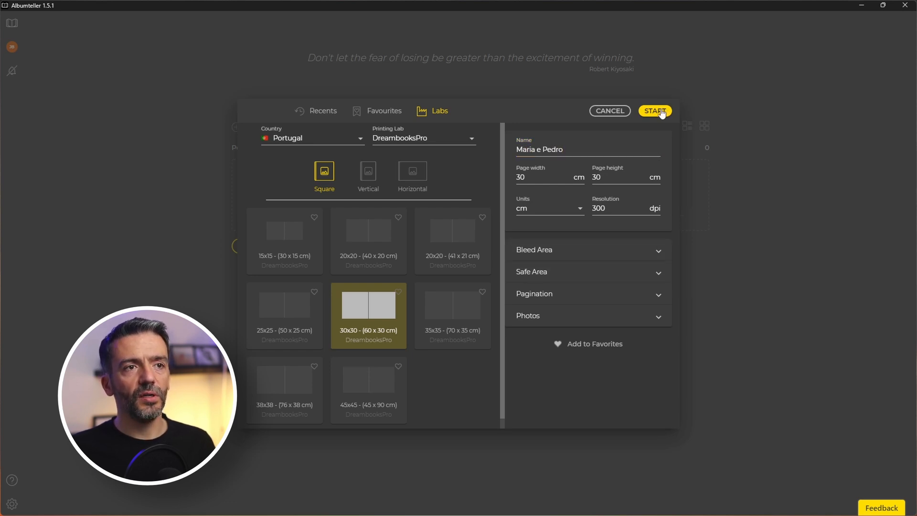
click(662, 112)
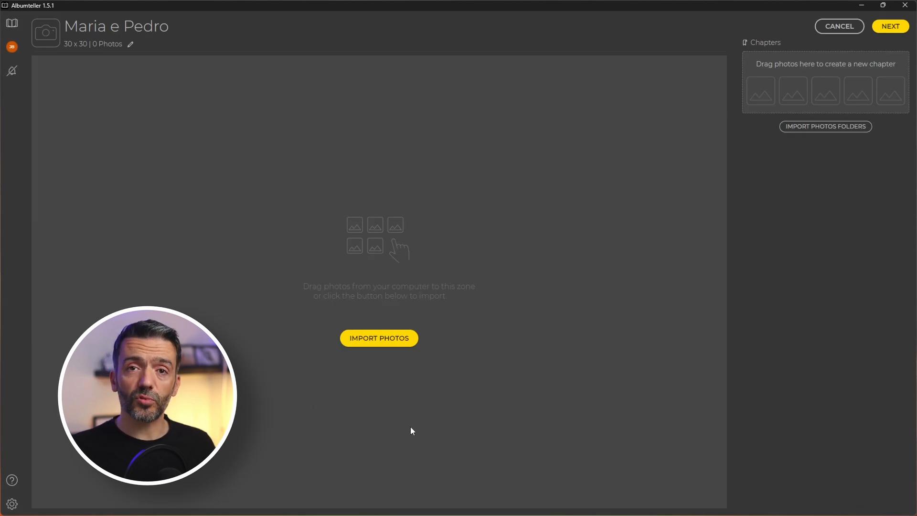
Import the wedding photos, enlarge the thumbnails, and select the first photo through photo (263).
click(370, 341)
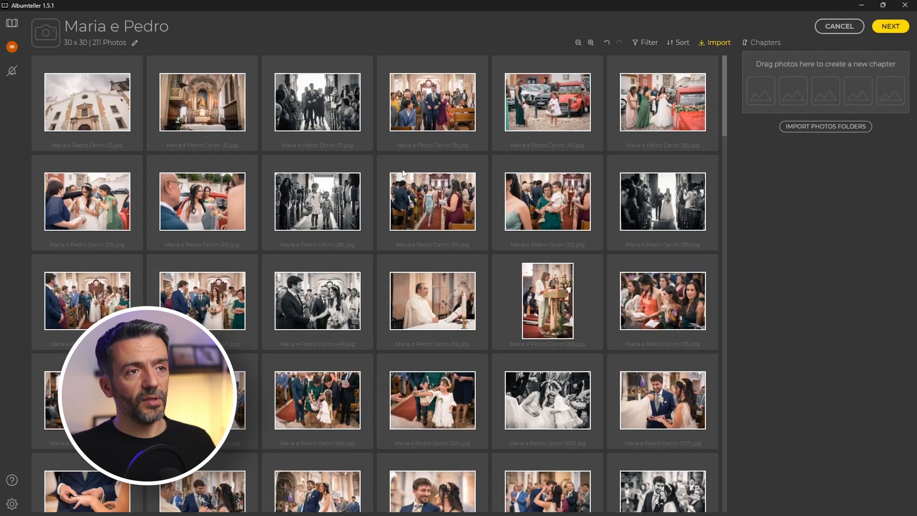
click(591, 42)
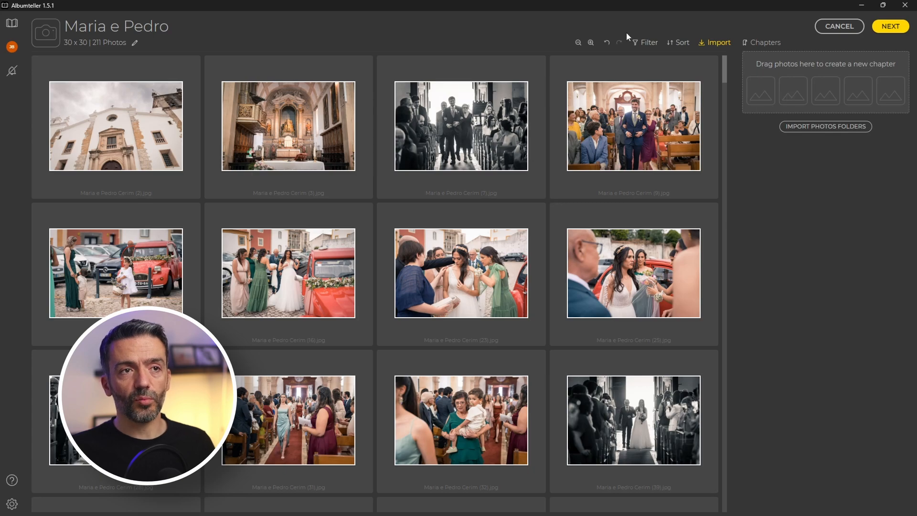
click(105, 171)
scroll(575, 331, down, 15)
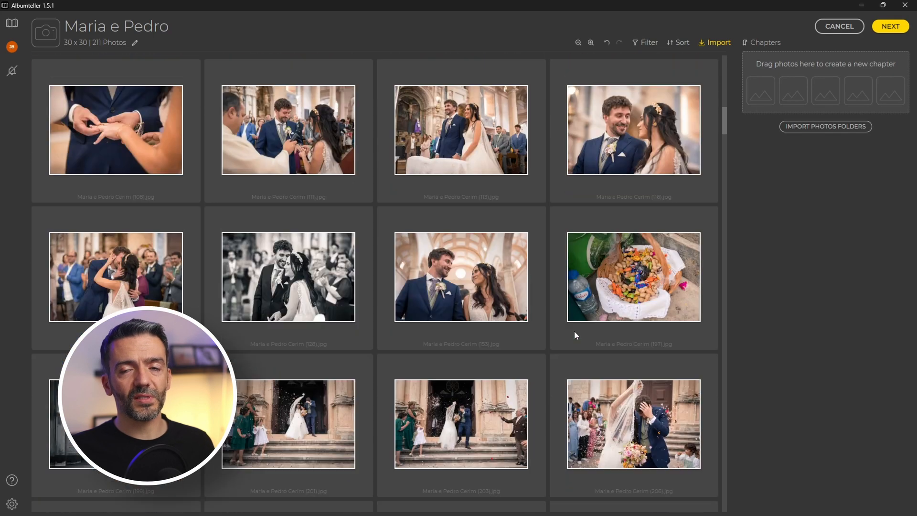
scroll(523, 365, down, 3)
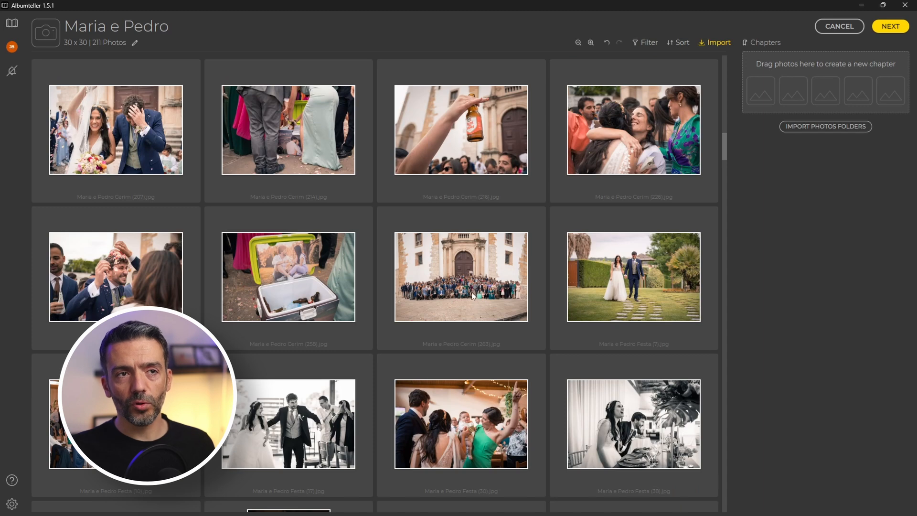
shift+click(475, 301)
Drag the selected photos into a new chapter named 'Cerimónia'.
drag(483, 314, 822, 102)
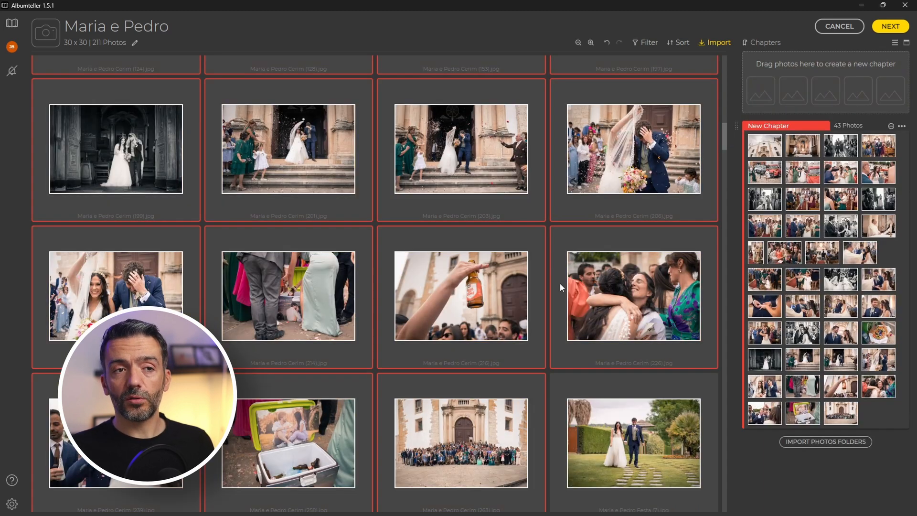
double_click(782, 126)
text(Cerimónia)
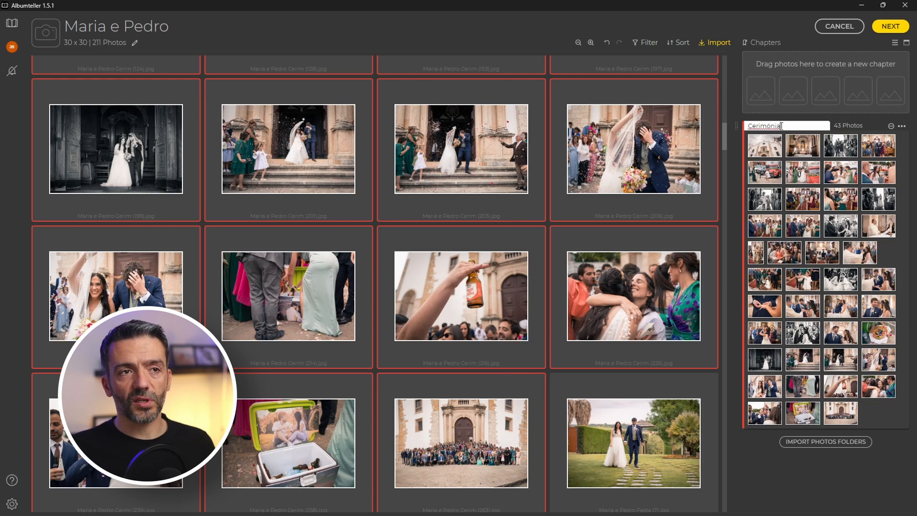
key(Return)
Select the preparation photos and drag them into another new chapter.
click(528, 270)
click(682, 152)
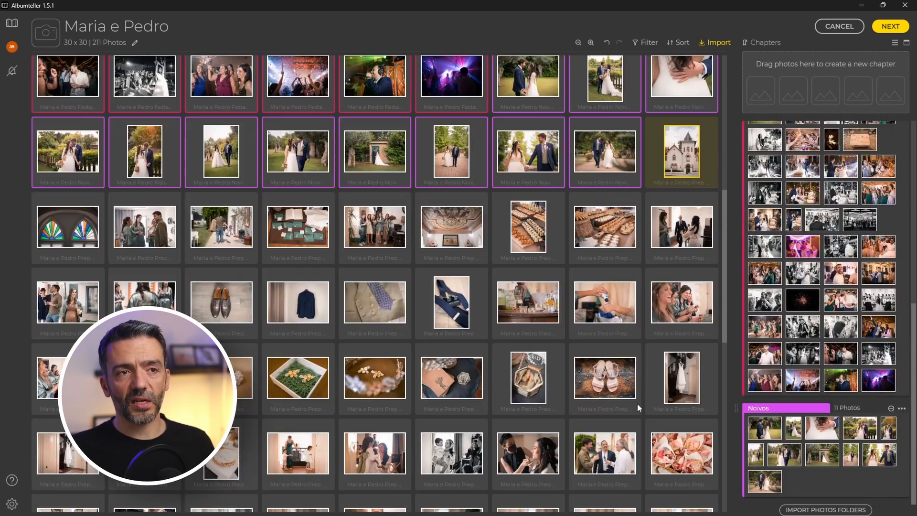
scroll(638, 403, down, 7)
shift+click(385, 364)
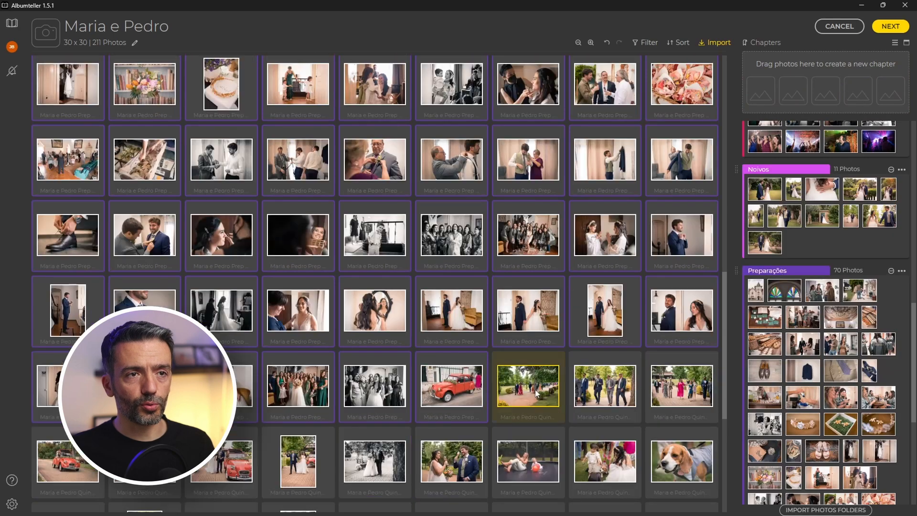
scroll(377, 286, down, 5)
drag(605, 324, 866, 116)
scroll(812, 267, up, 10)
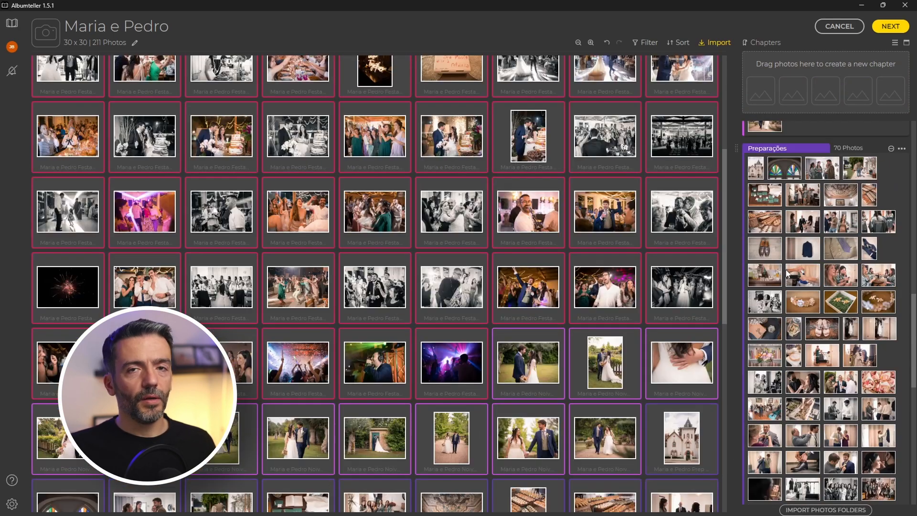
scroll(831, 227, up, 10)
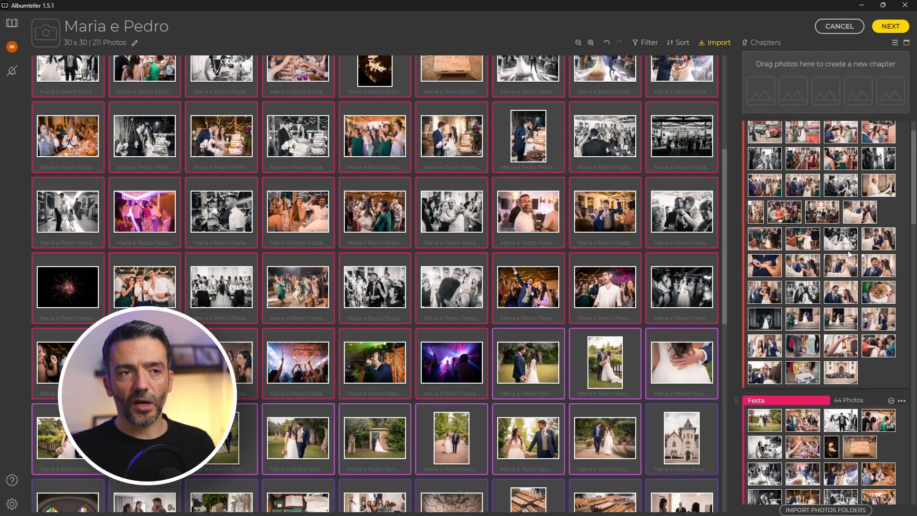
scroll(855, 208, down, 5)
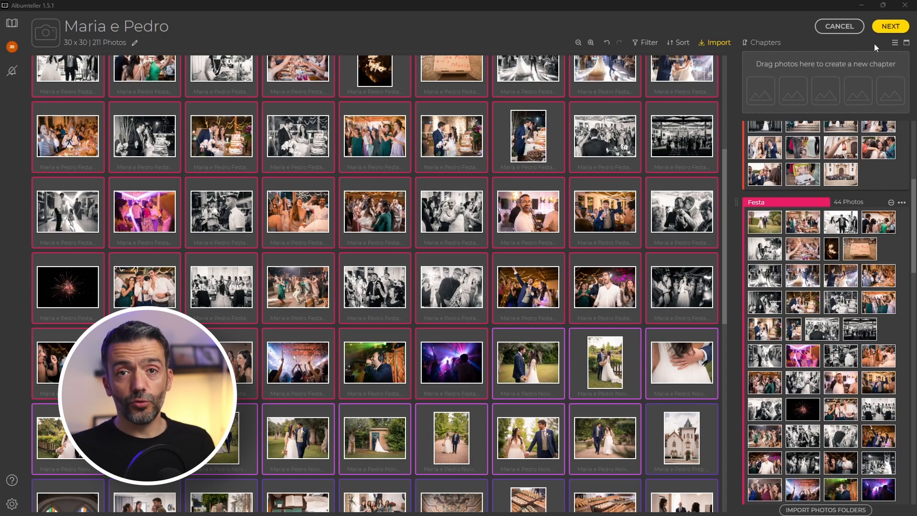
click(885, 27)
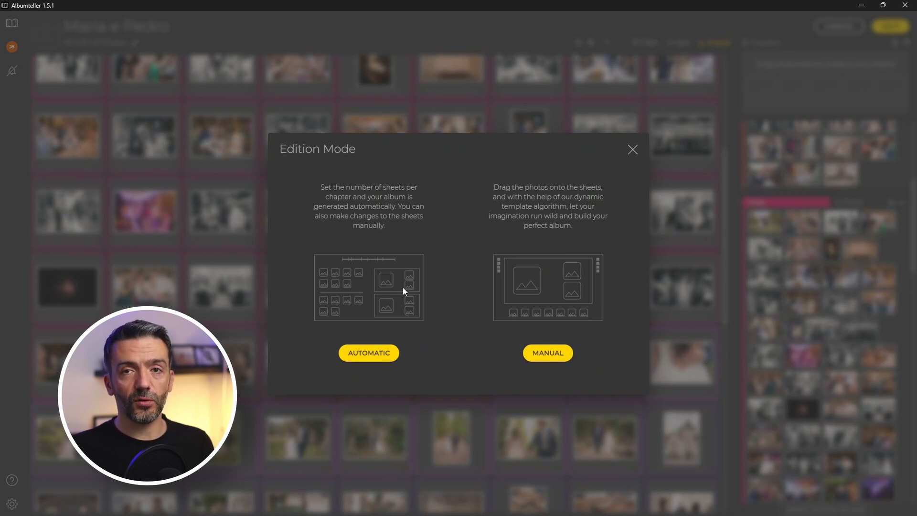
Choose automatic generation with 40 sheets and adjust the Preparações–Quinta chapter boundary.
click(375, 357)
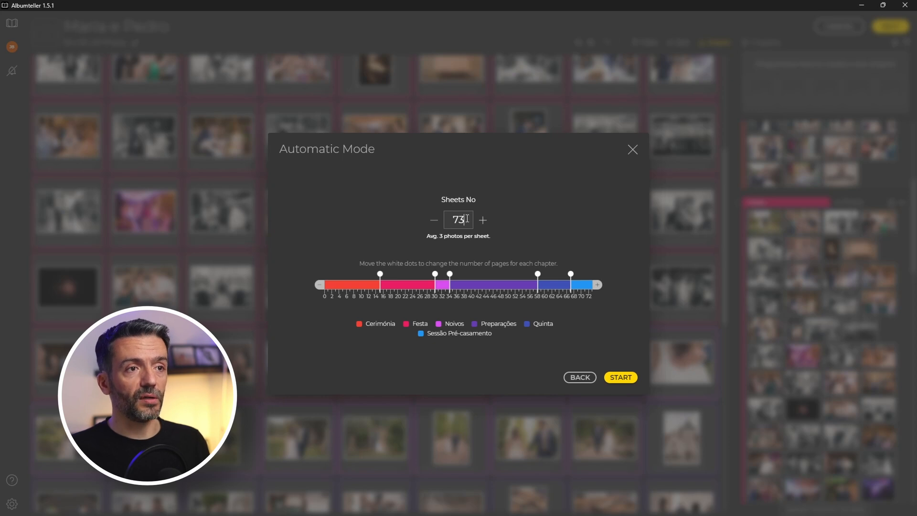
double_click(467, 219)
text(40)
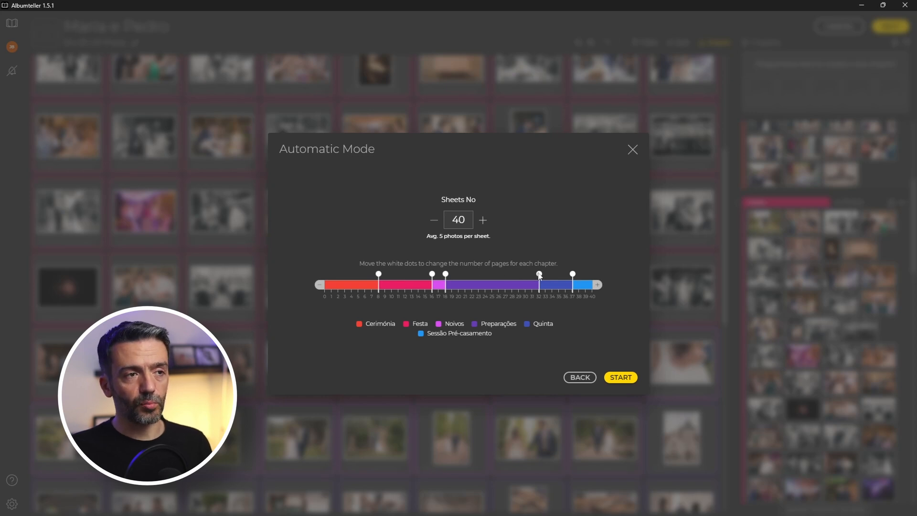
drag(541, 277, 535, 279)
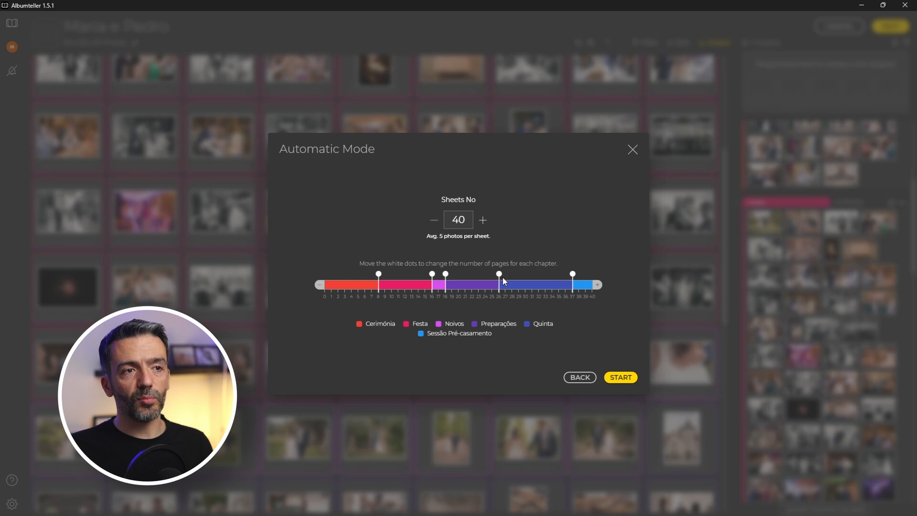
drag(503, 277, 513, 276)
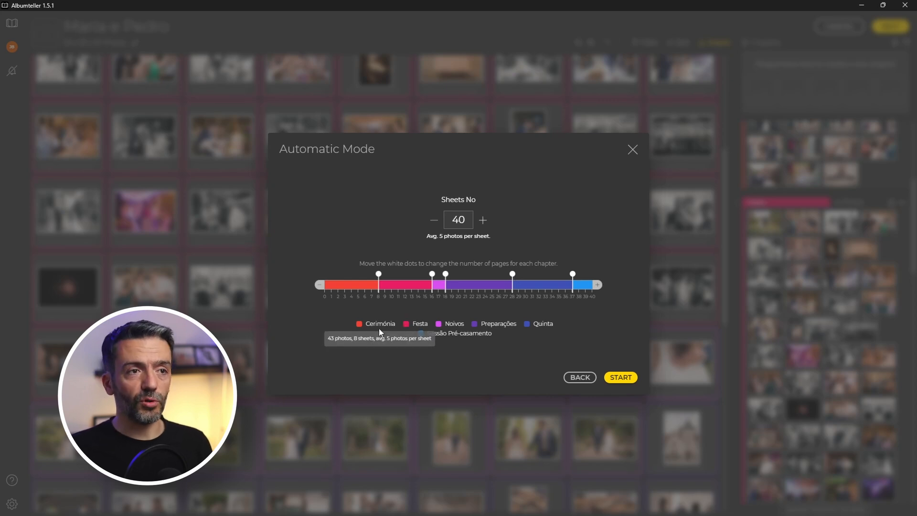
Generate the 40-sheet album and scroll through the spreads to review the layout.
click(620, 378)
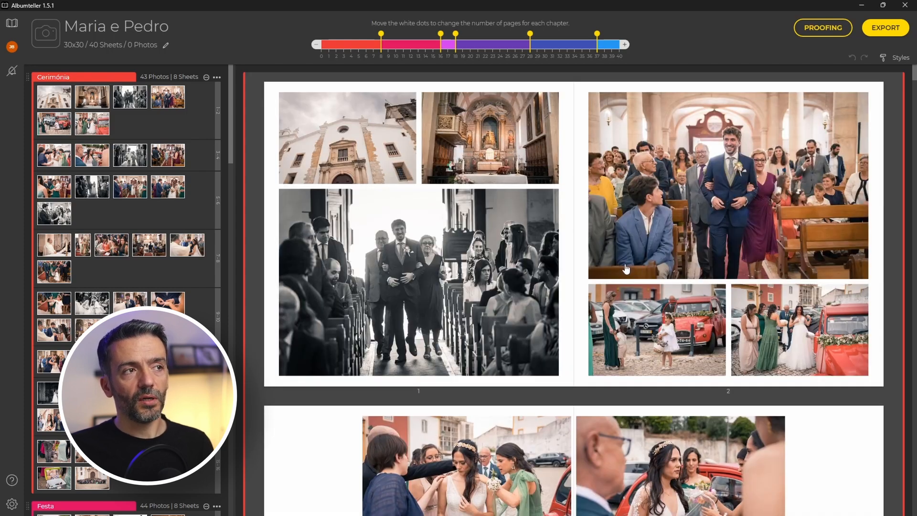
scroll(602, 261, down, 4)
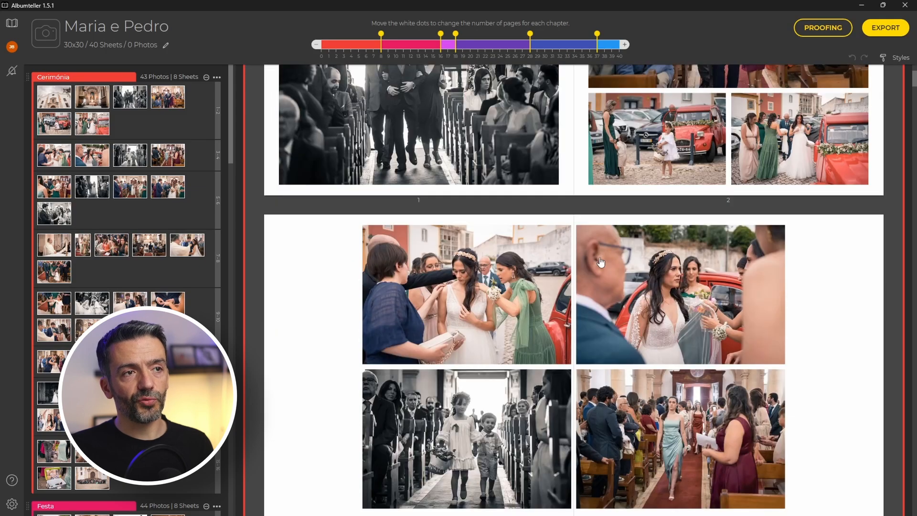
scroll(601, 257, down, 9)
scroll(590, 247, down, 7)
scroll(453, 247, up, 3)
scroll(453, 247, down, 4)
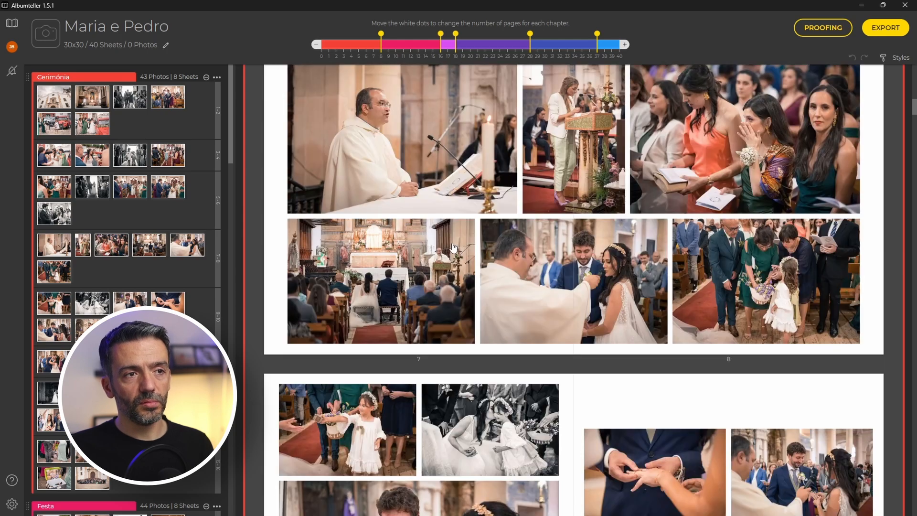
scroll(144, 353, down, 6)
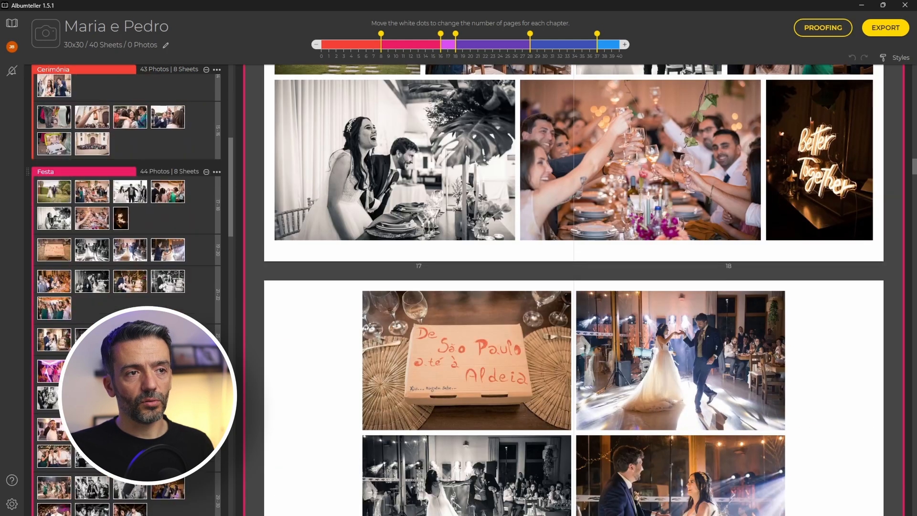
scroll(143, 354, down, 8)
scroll(143, 354, down, 15)
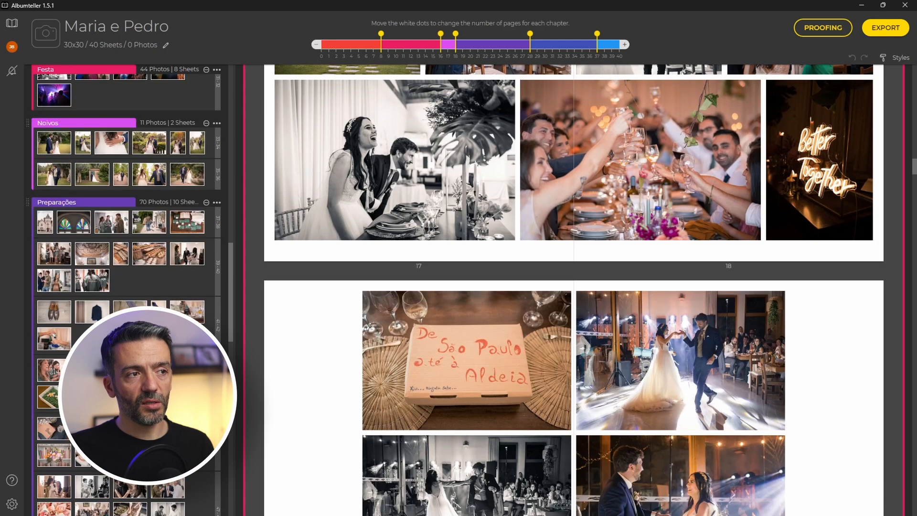
scroll(143, 354, down, 3)
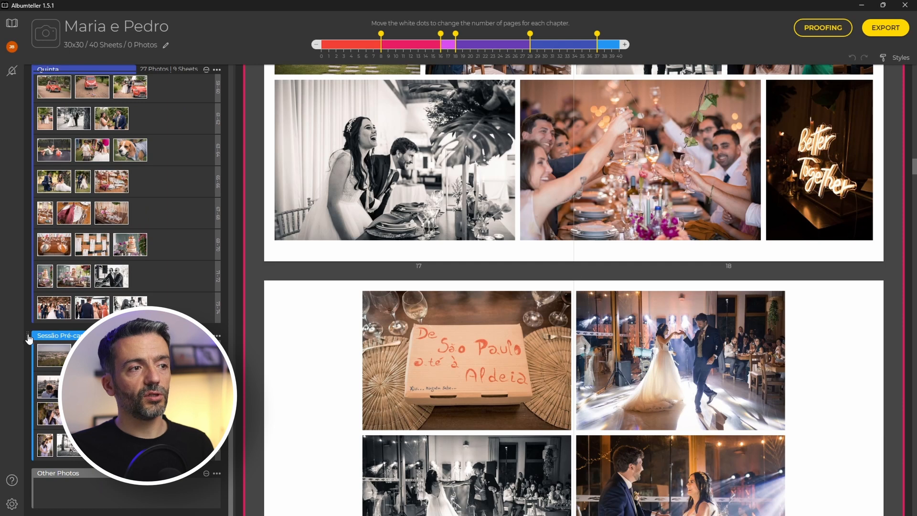
drag(28, 338, 53, 70)
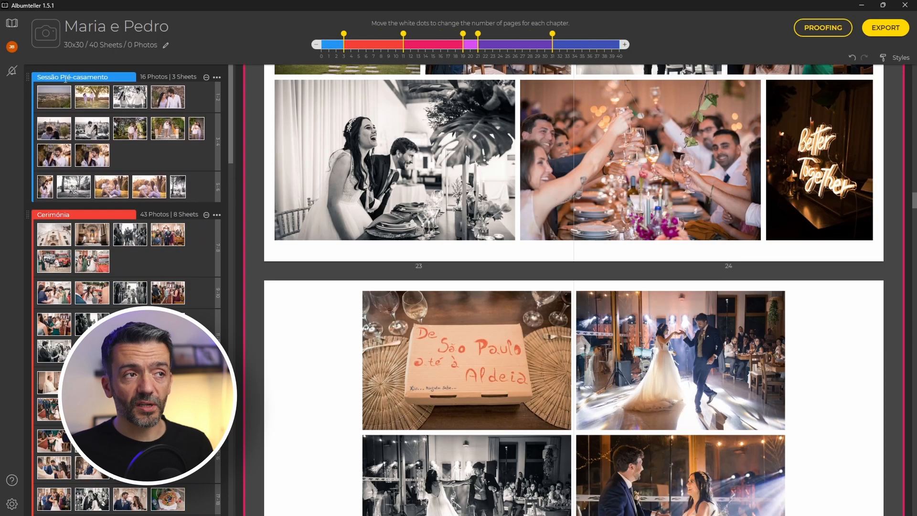
scroll(532, 204, up, 3)
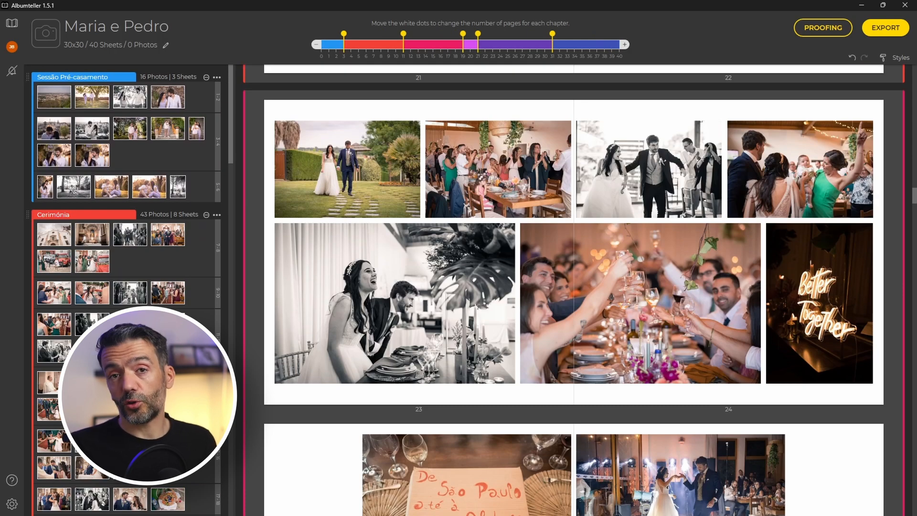
drag(914, 202, 914, 72)
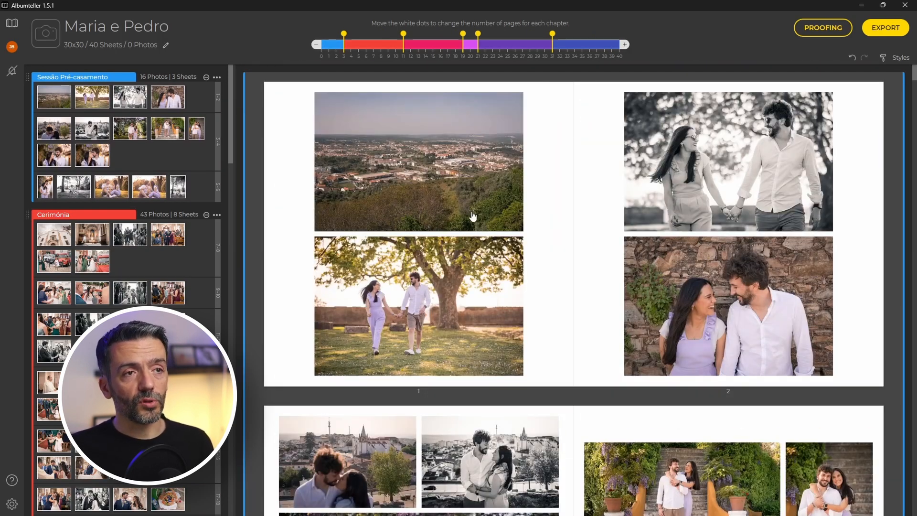
scroll(126, 286, down, 6)
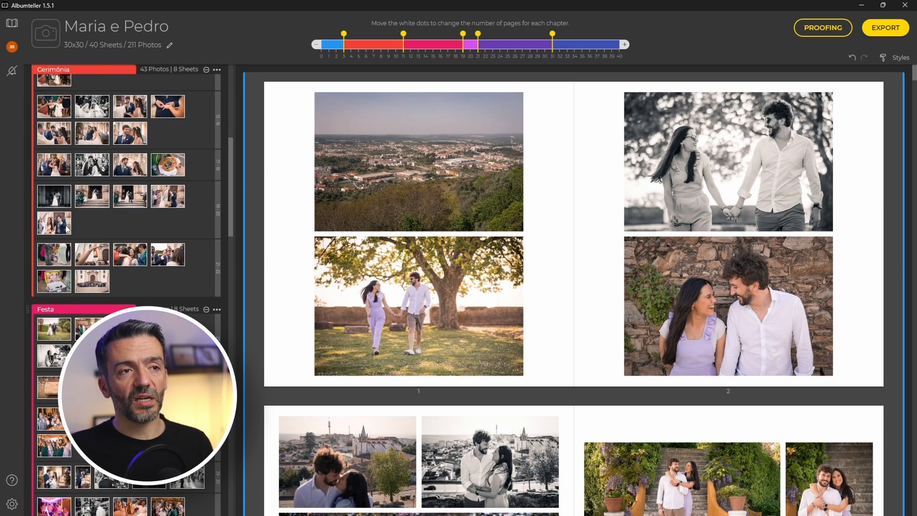
scroll(126, 215, down, 5)
scroll(126, 215, down, 5)
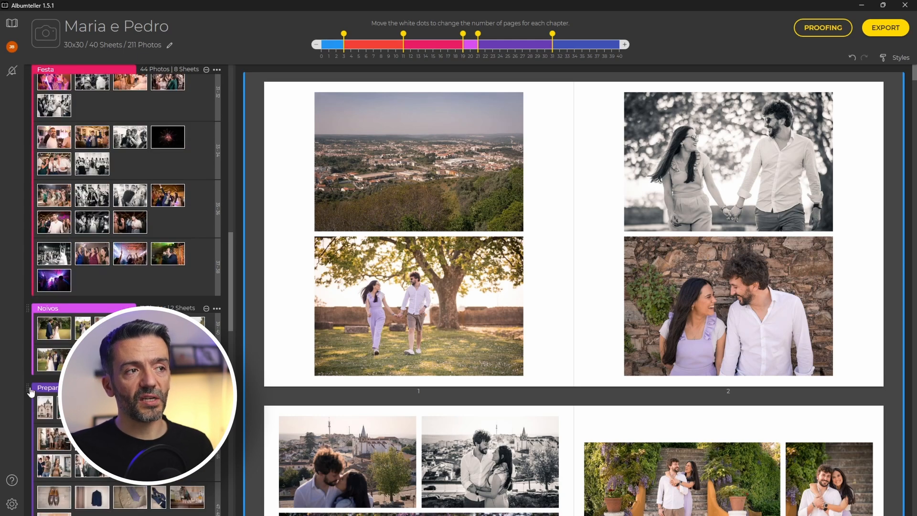
drag(27, 392, 35, 123)
scroll(115, 301, down, 10)
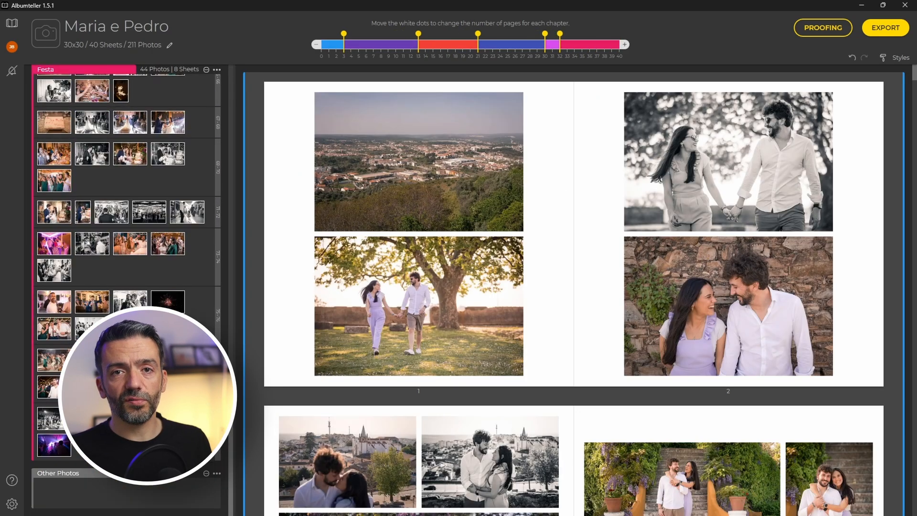
scroll(158, 297, up, 10)
scroll(157, 296, up, 10)
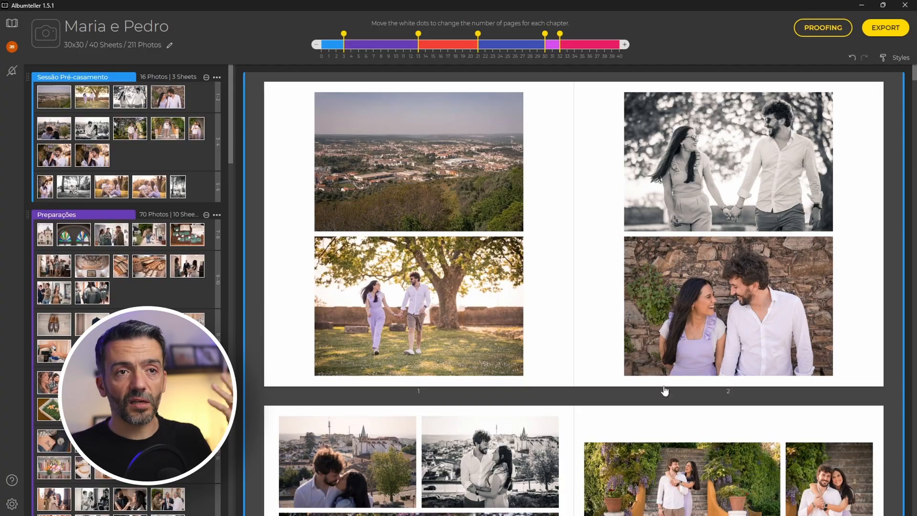
scroll(667, 387, down, 10)
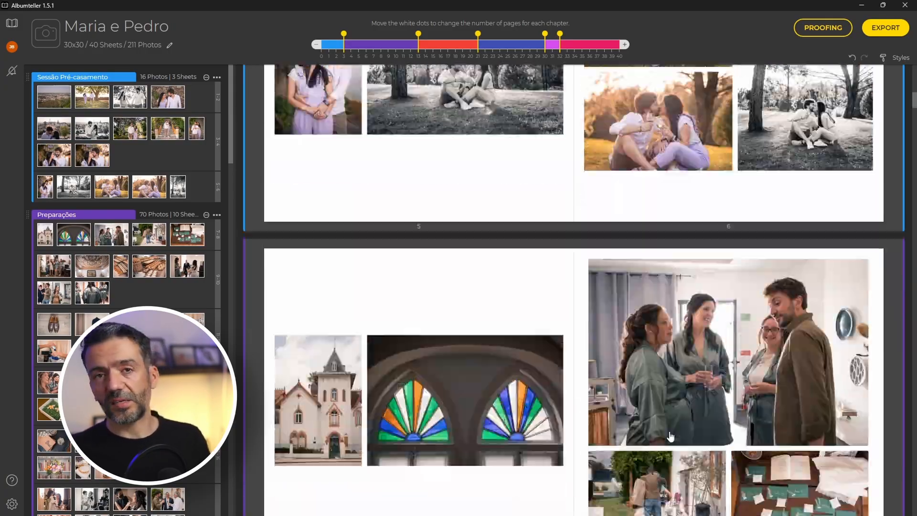
scroll(671, 436, down, 10)
scroll(674, 442, down, 10)
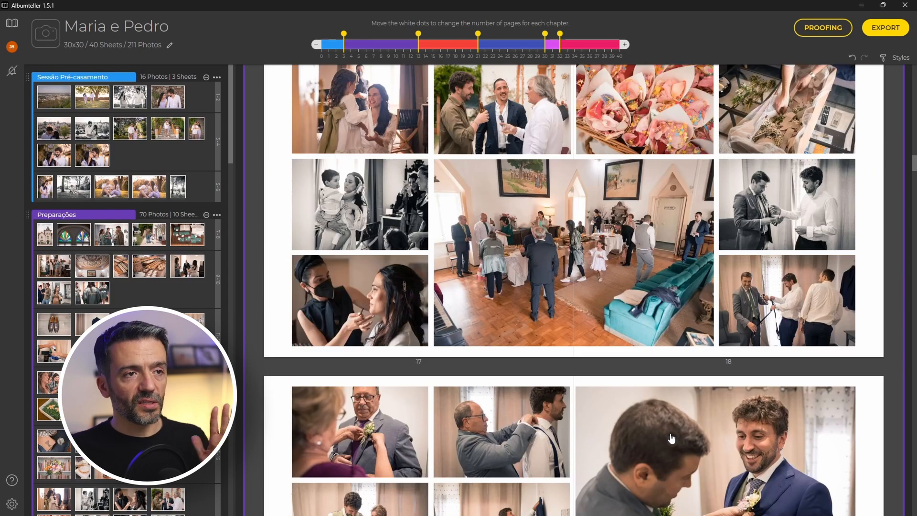
scroll(671, 439, down, 7)
scroll(676, 432, up, 4)
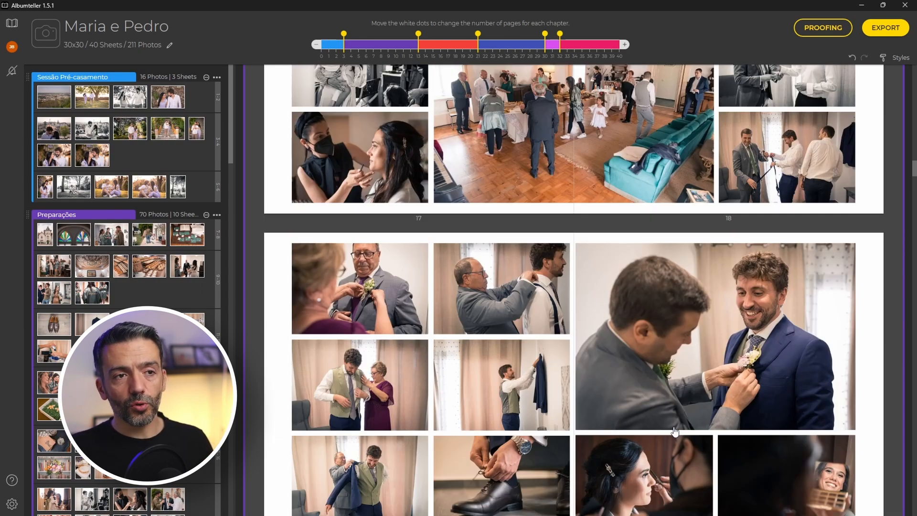
scroll(674, 431, down, 1)
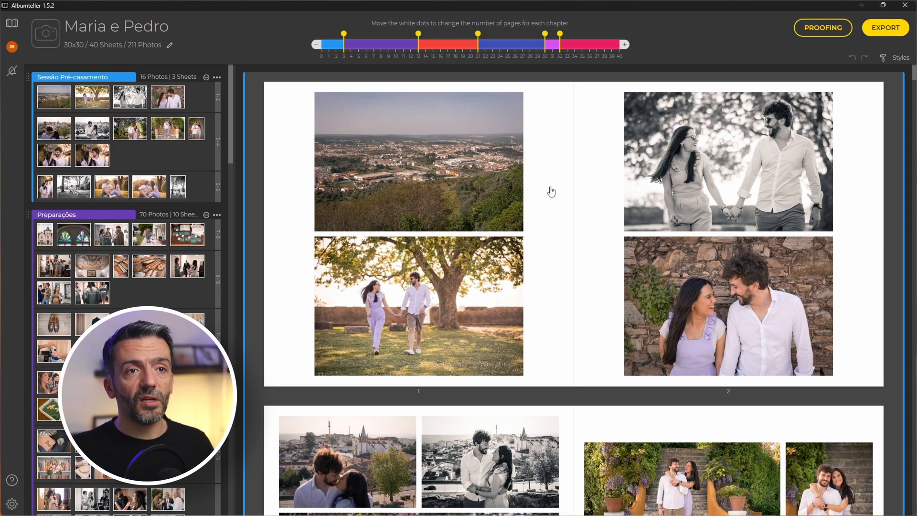
Set the album's sheet padding to 0 in Styles and apply it.
click(895, 58)
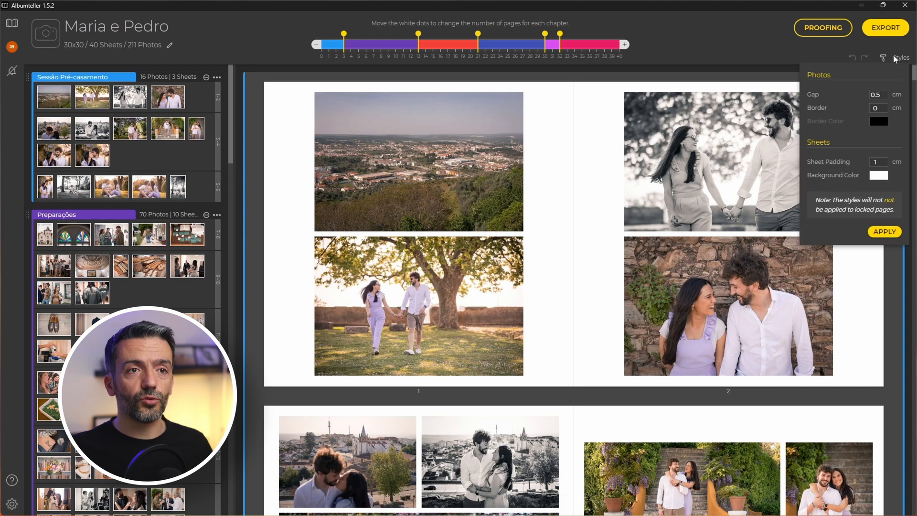
double_click(883, 163)
text(0.1)
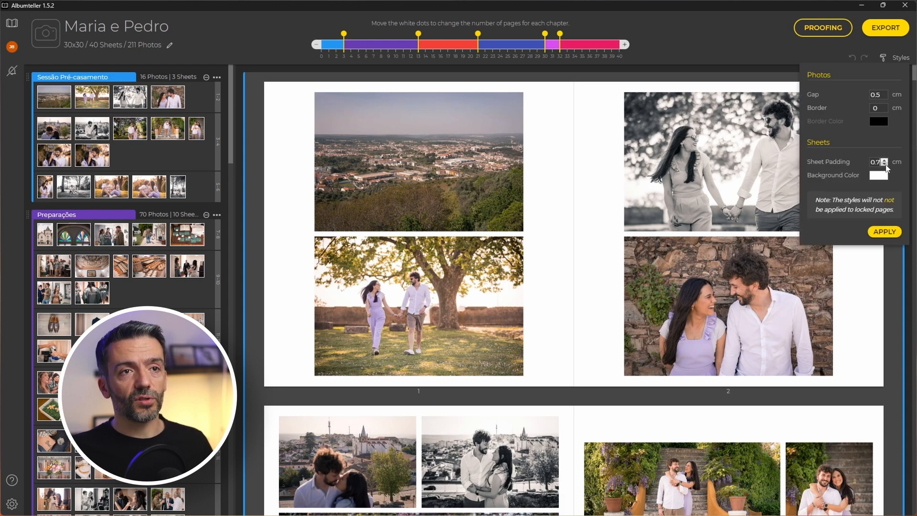
click(885, 164)
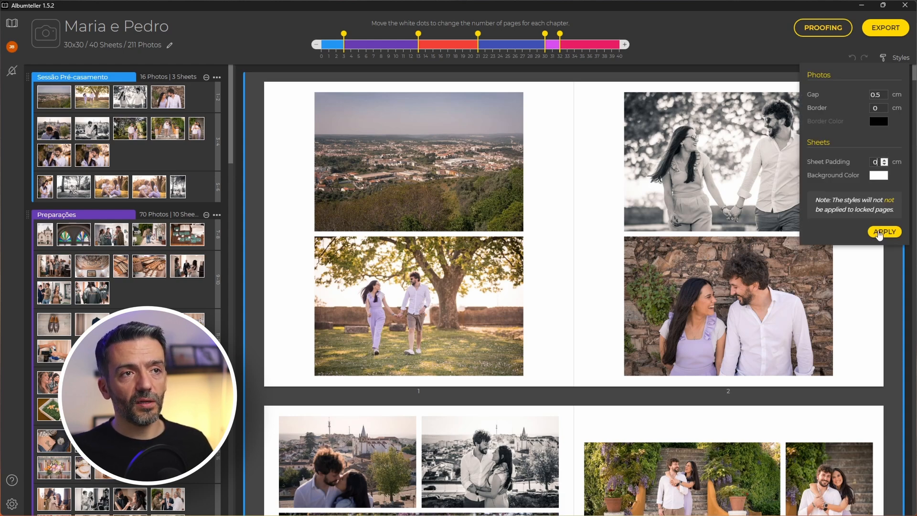
click(882, 232)
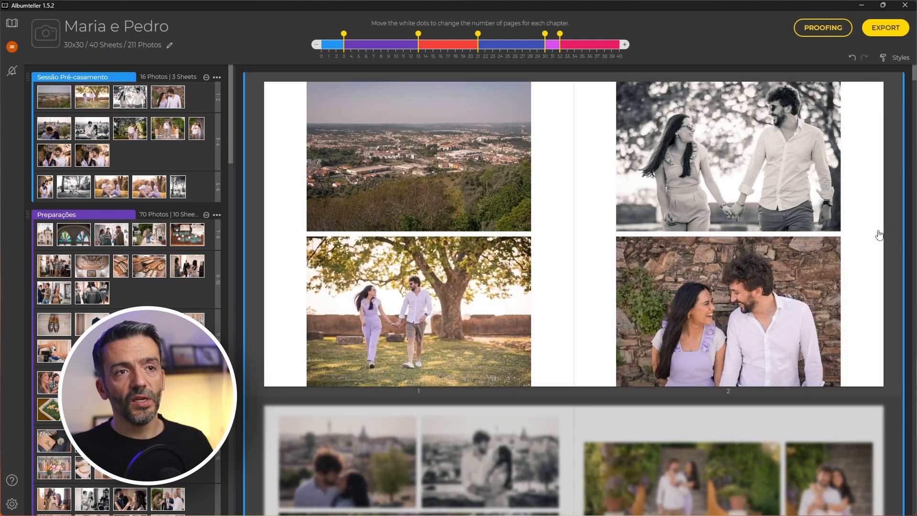
Reduce the photo gap to 0.2 cm and apply it to all pages.
click(896, 57)
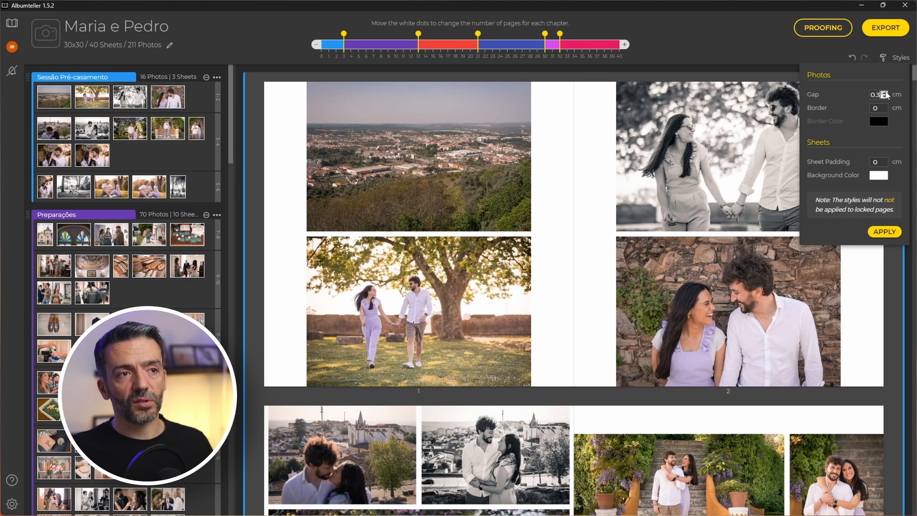
click(883, 234)
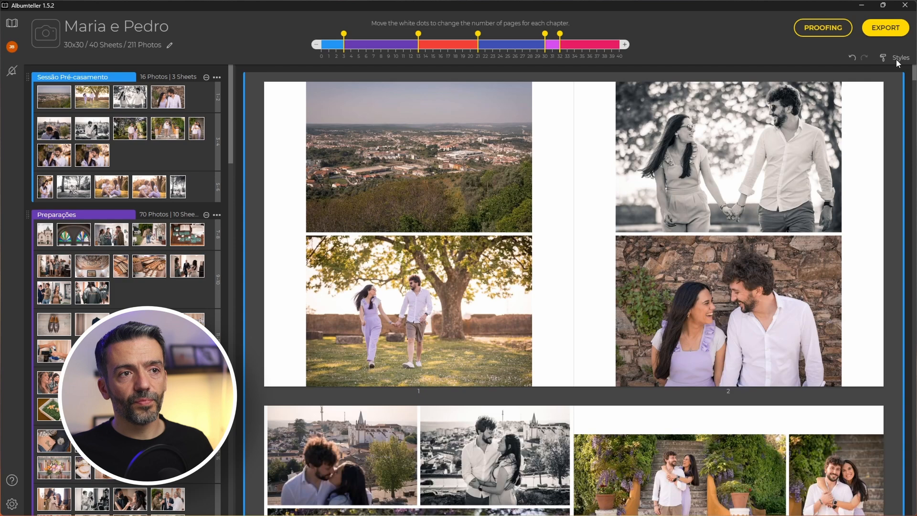
click(896, 58)
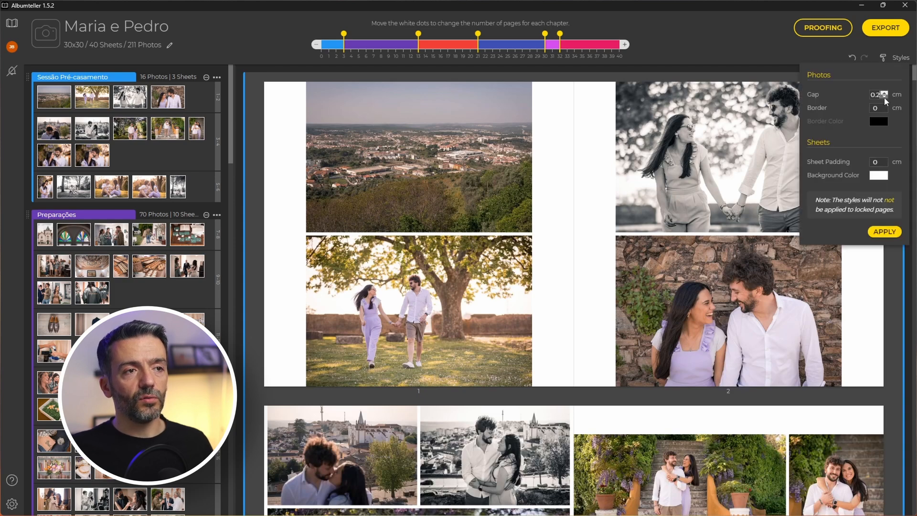
click(884, 232)
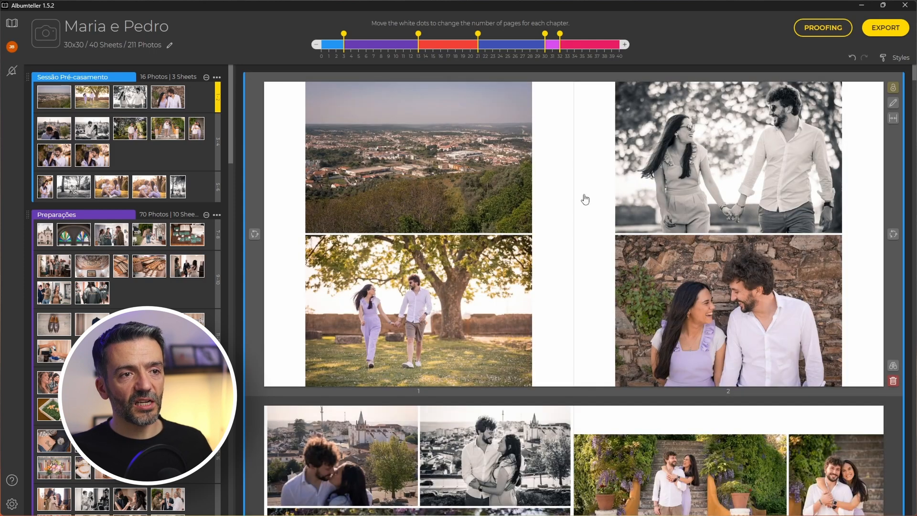
Try shuffling the first spread's page 1 and page 2 layouts, undoing each.
double_click(584, 196)
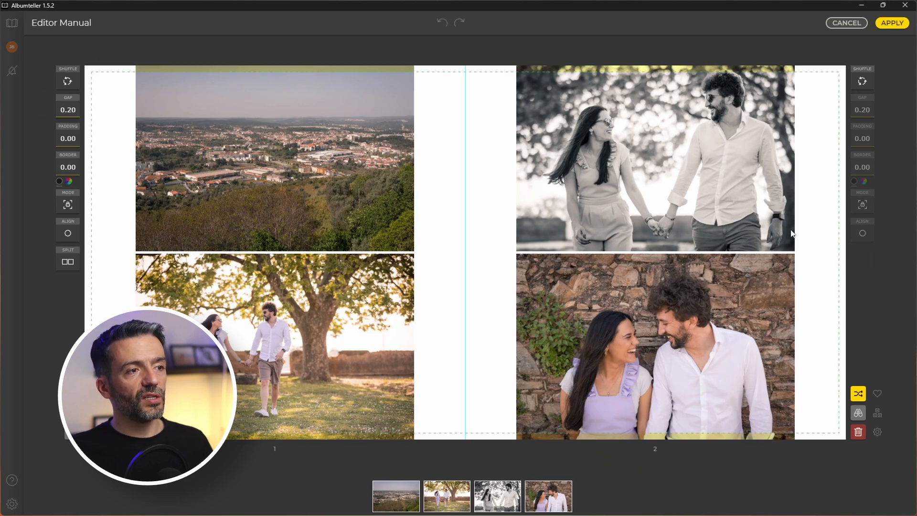
click(66, 80)
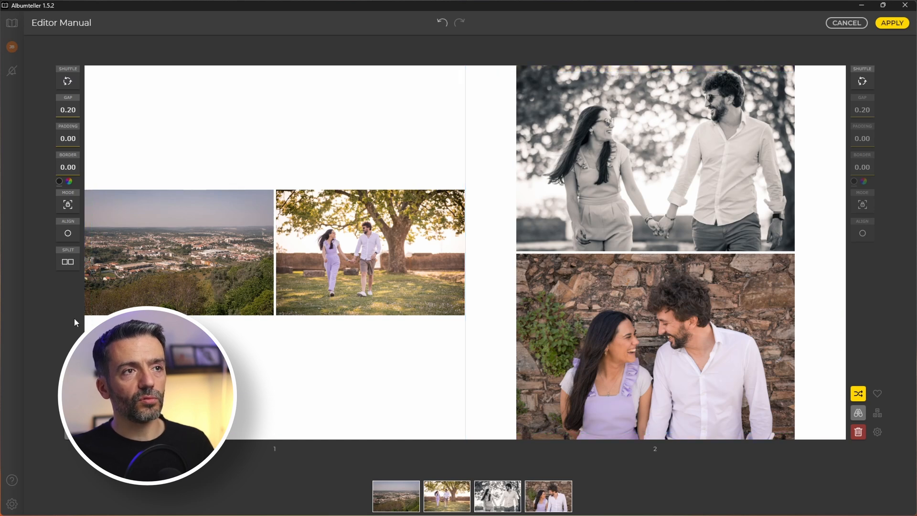
click(441, 24)
click(592, 171)
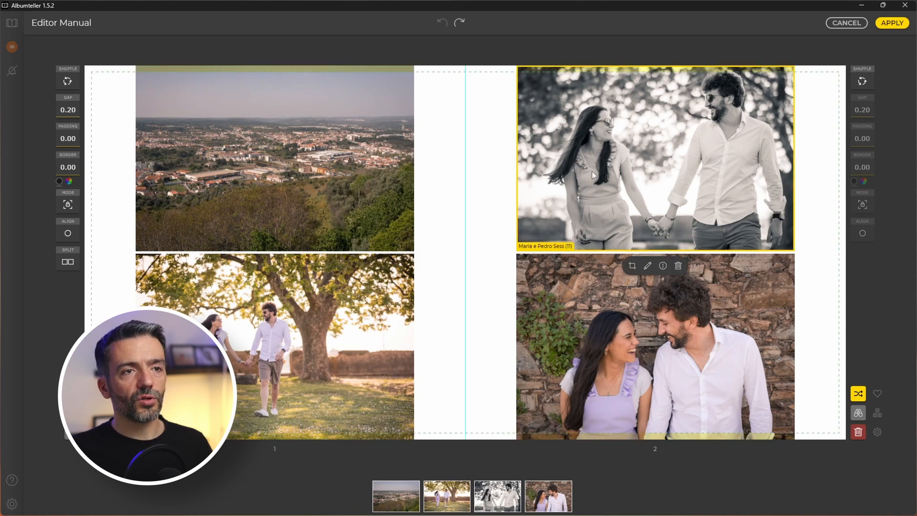
click(863, 82)
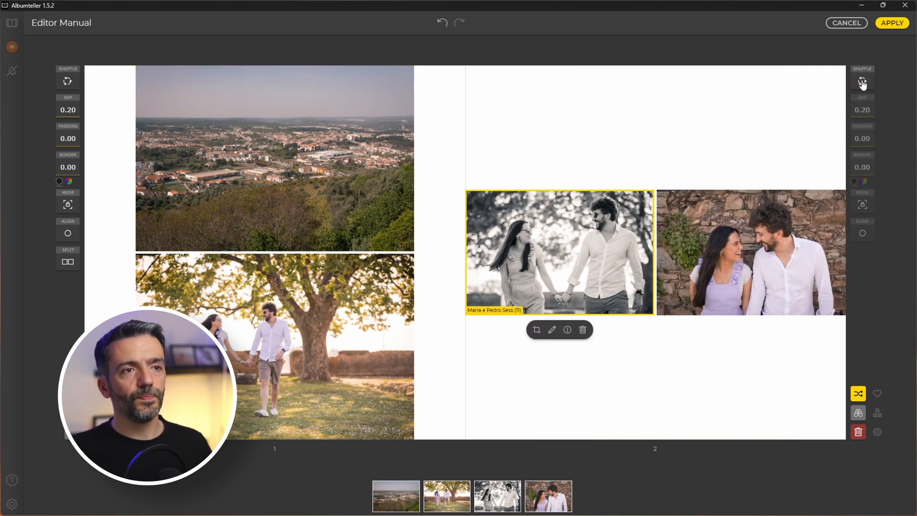
click(443, 23)
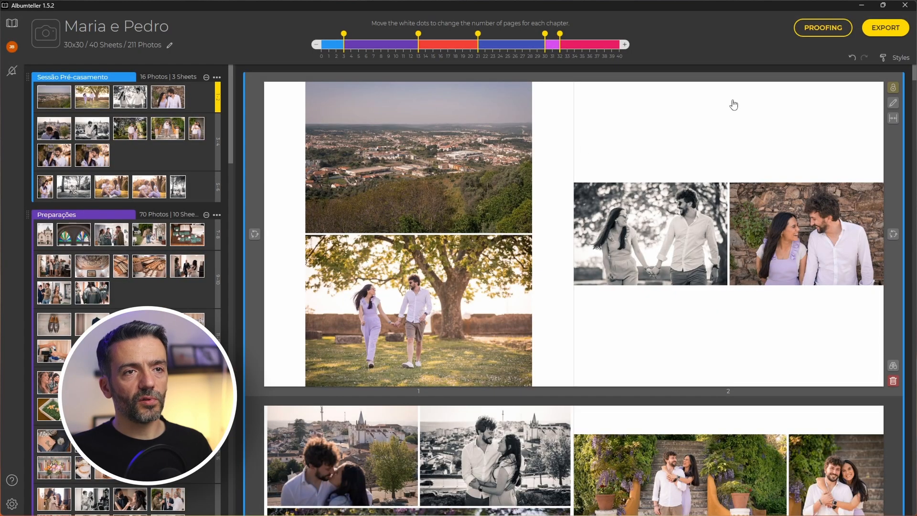
Undo the page 2 change and toggle the centre gutter off and back on.
click(853, 62)
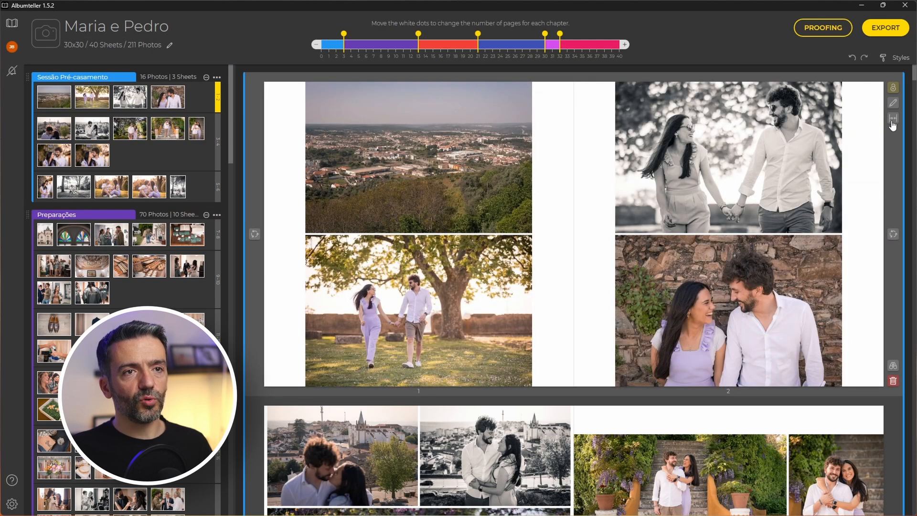
click(892, 120)
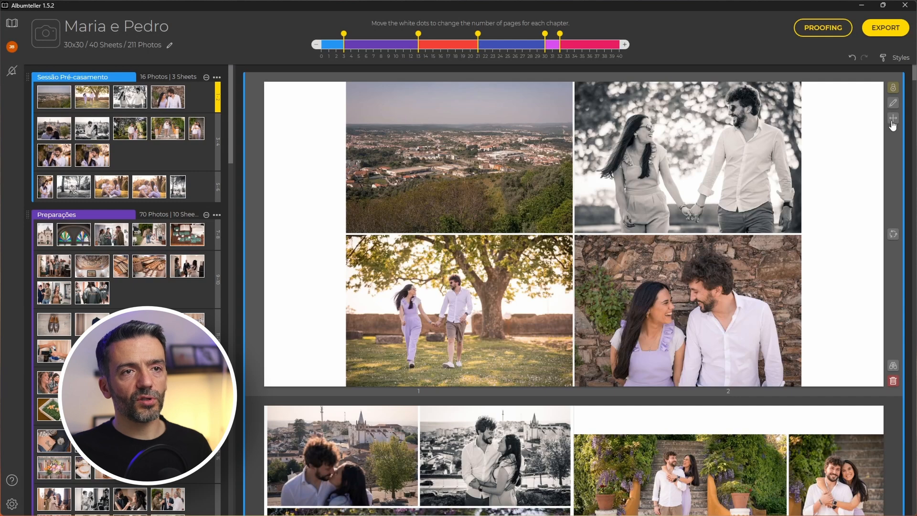
click(892, 122)
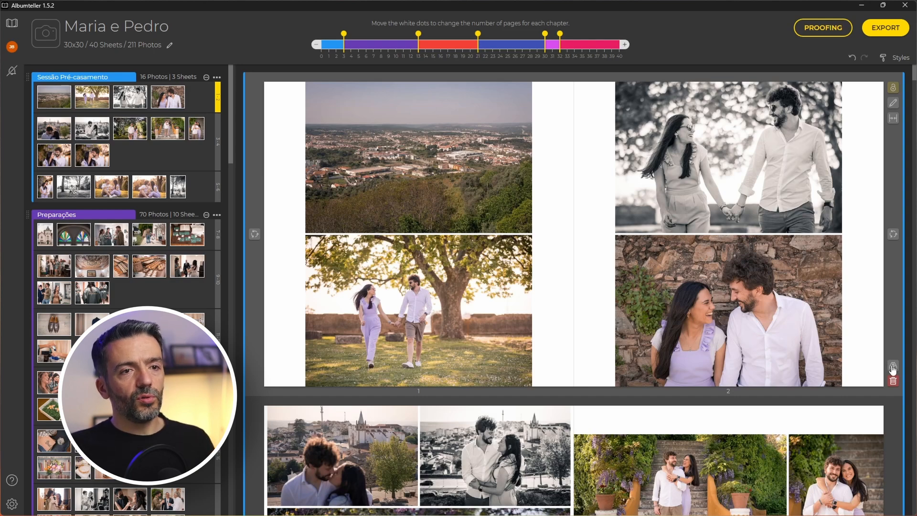
Apply the row-2 third combination with a full-page landscape on page 1.
click(893, 367)
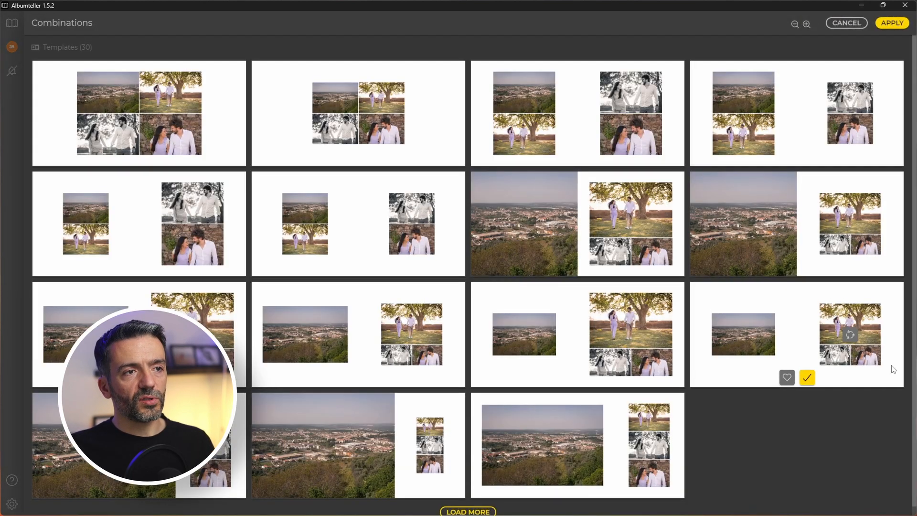
click(551, 211)
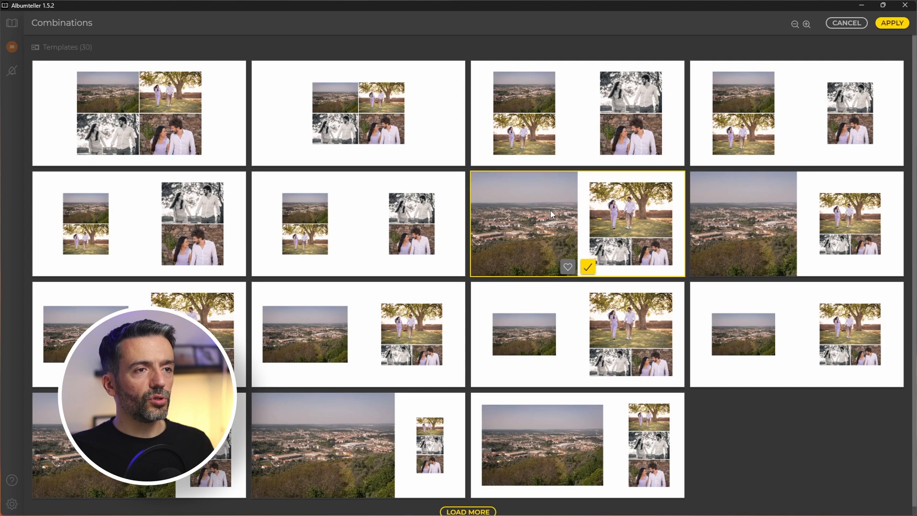
click(588, 267)
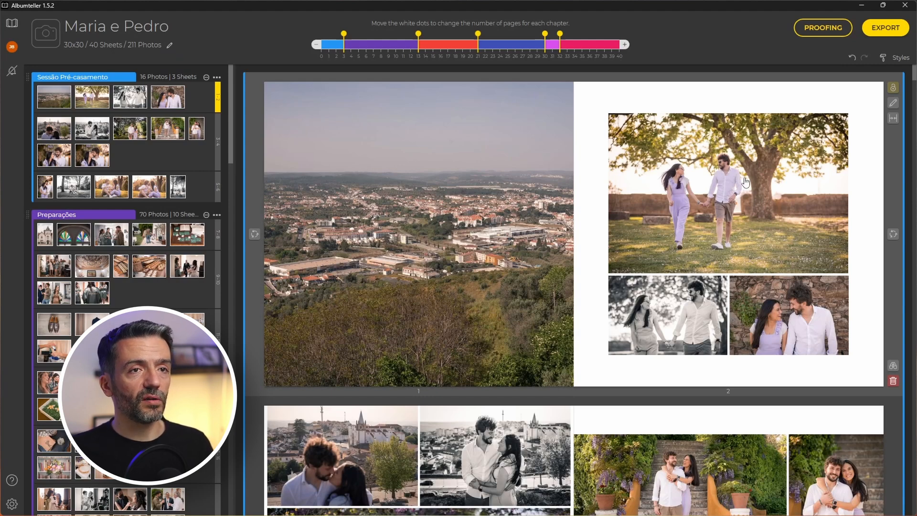
Delete the landscape photo from page 1 of the first spread.
click(898, 118)
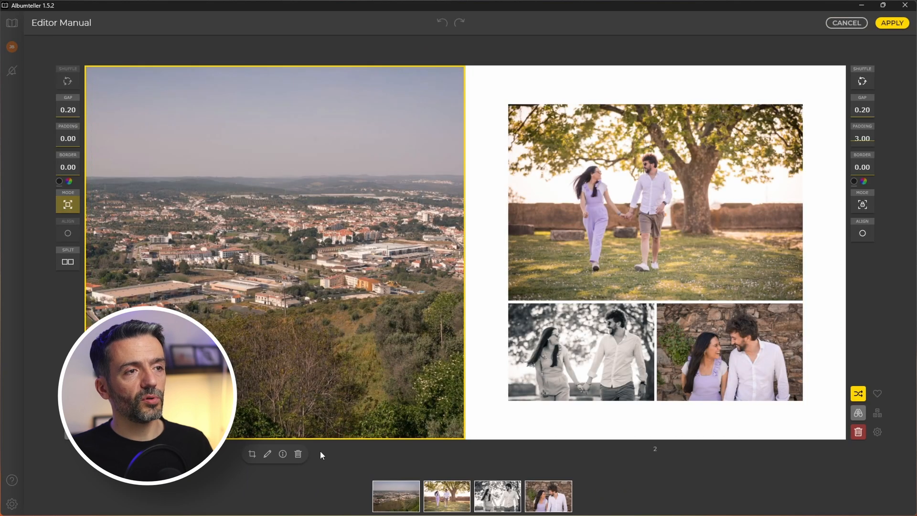
click(299, 454)
key(Return)
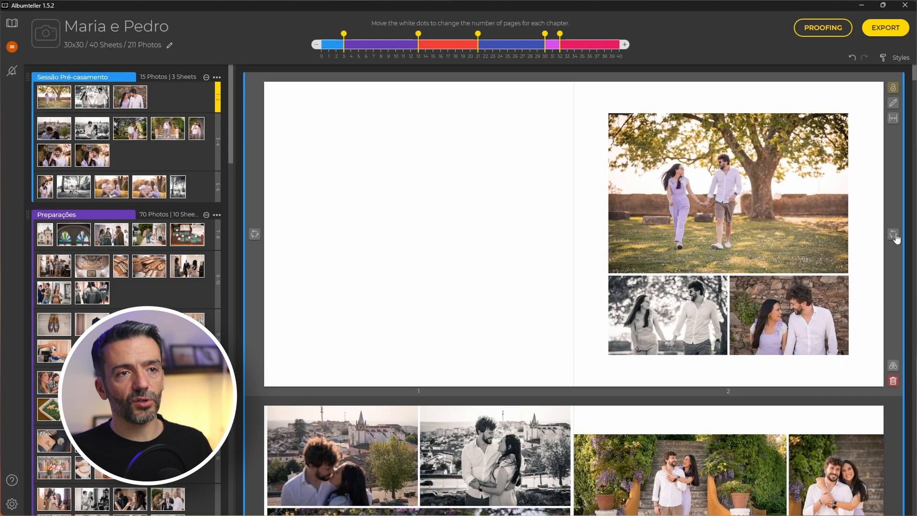
Reshuffle page 2 and apply the wide tree-photo combination template.
click(895, 236)
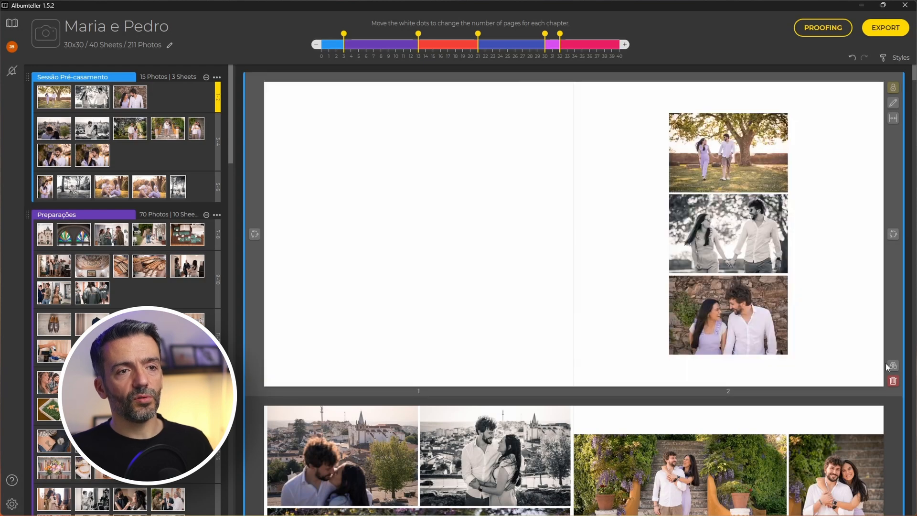
click(893, 365)
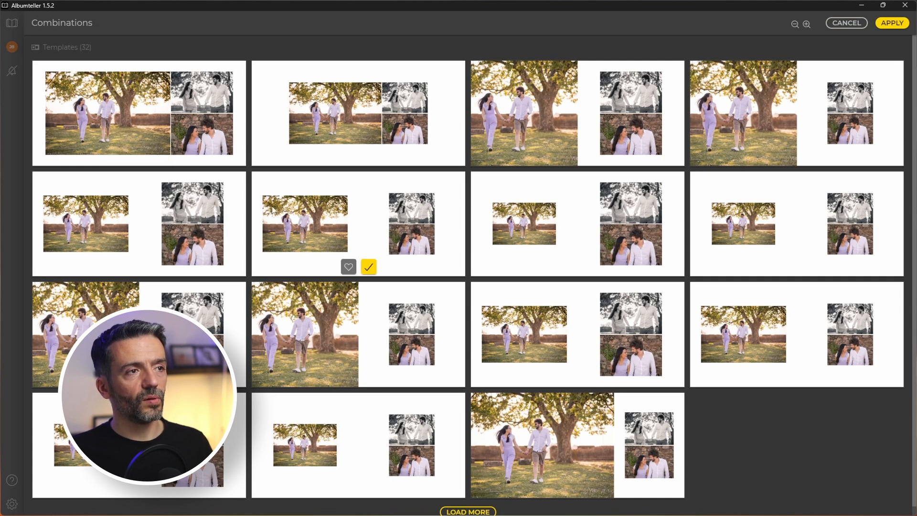
click(160, 156)
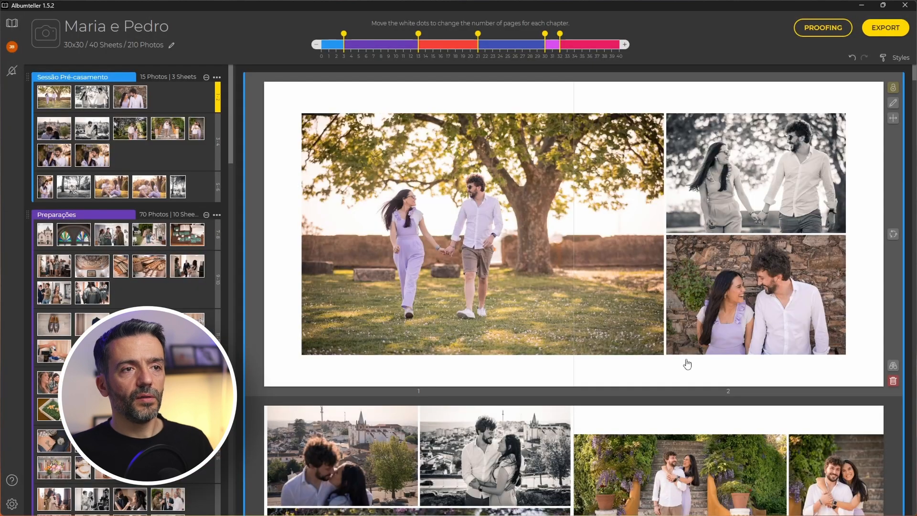
Open spread 3–4 in Editor Manual, shuffle its layout and increase the padding.
scroll(549, 336, down, 5)
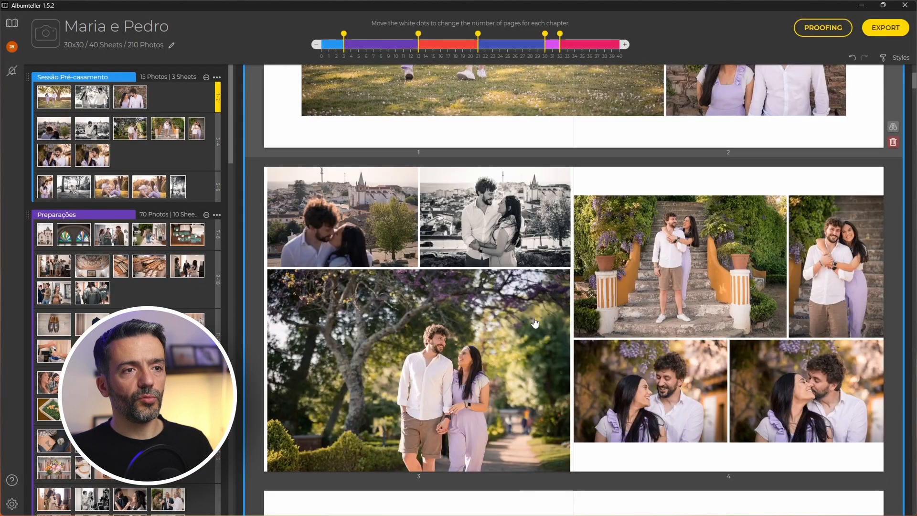
scroll(614, 348, down, 1)
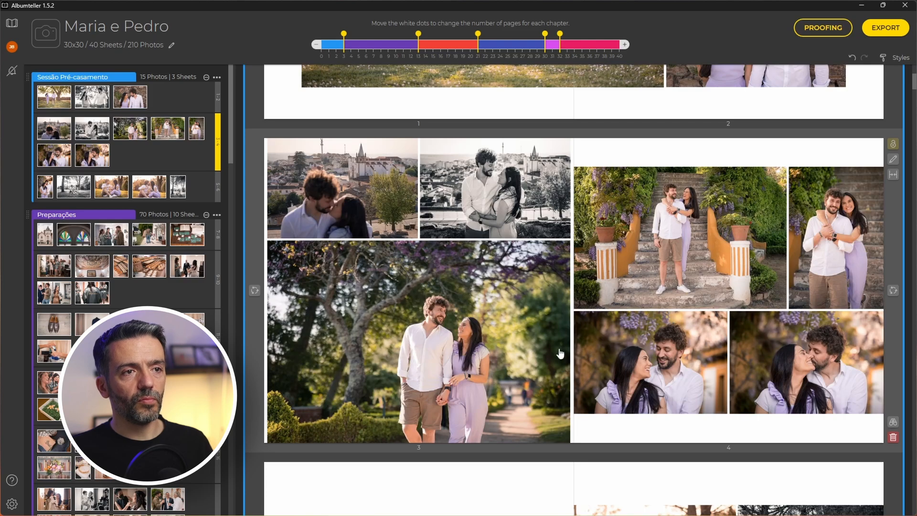
double_click(594, 264)
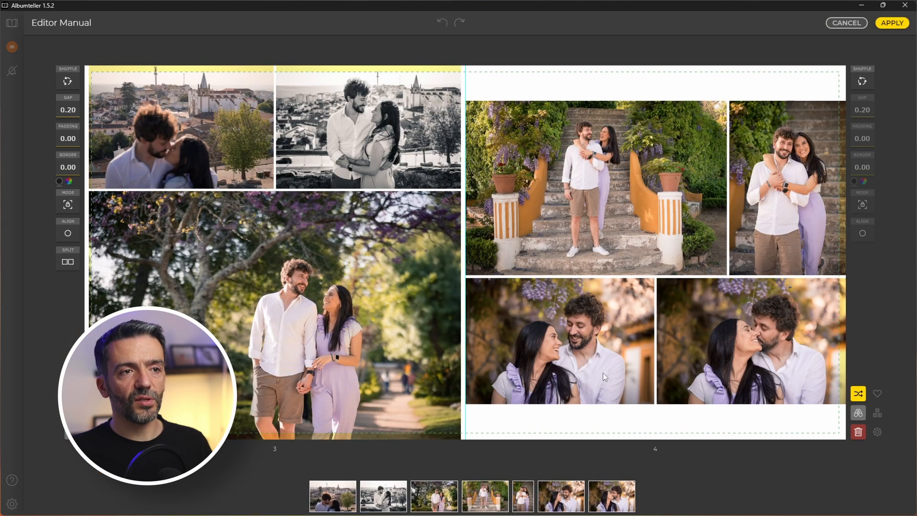
click(859, 395)
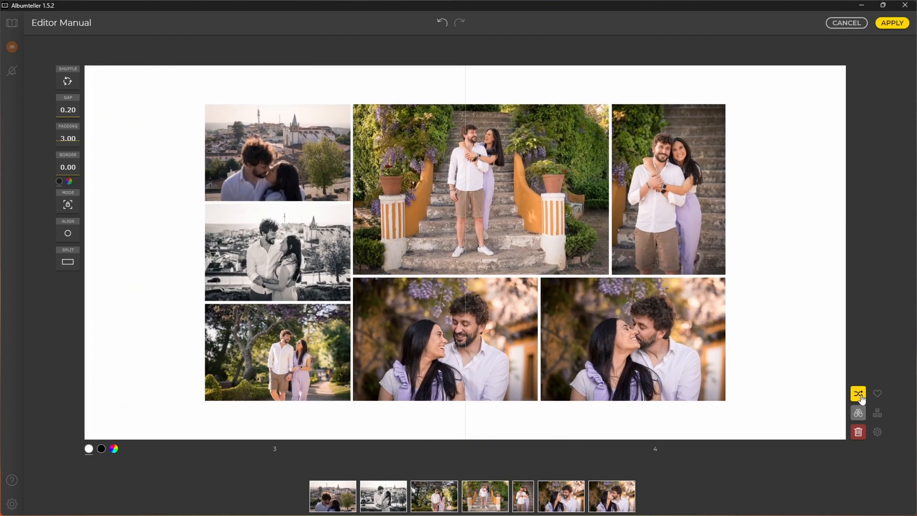
click(859, 396)
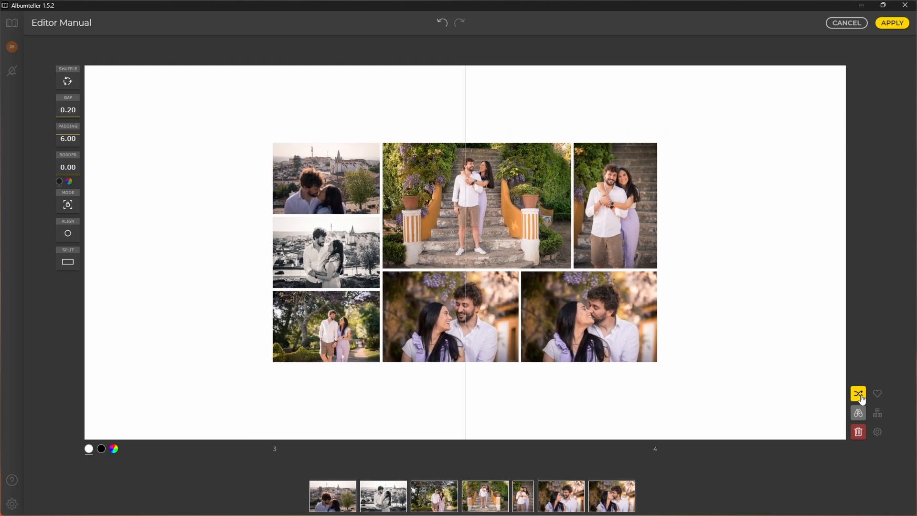
Delete the bottom-right kissing photo and show alternative combination layouts.
click(610, 334)
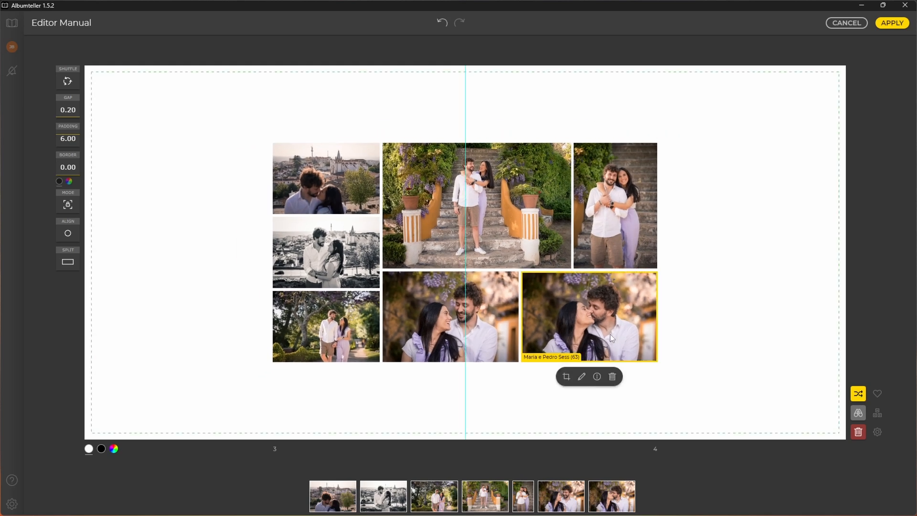
click(612, 378)
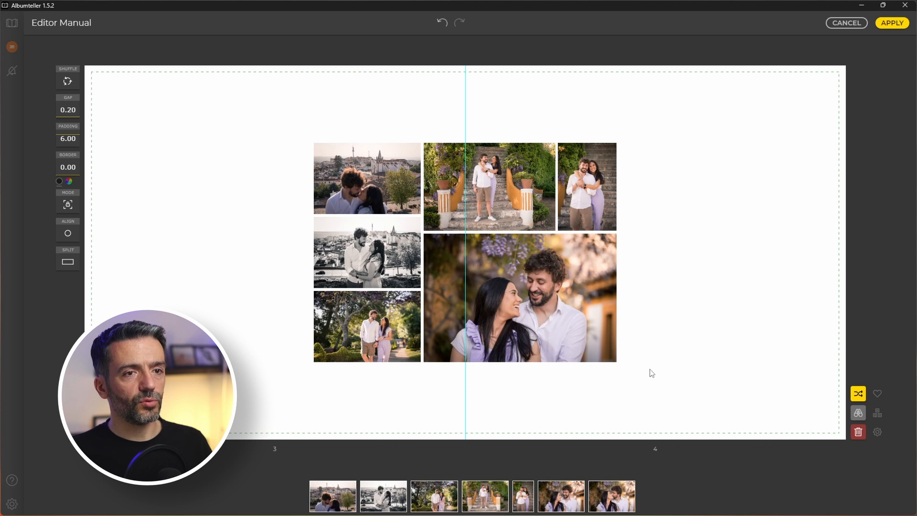
click(859, 414)
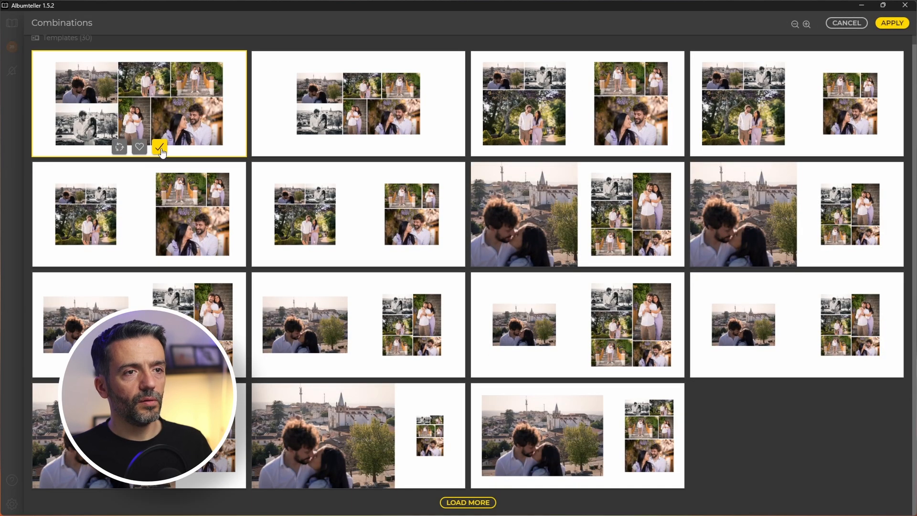
Apply the first six-photo Combinations template to pages 3-4 and reduce padding to 1.00.
click(138, 114)
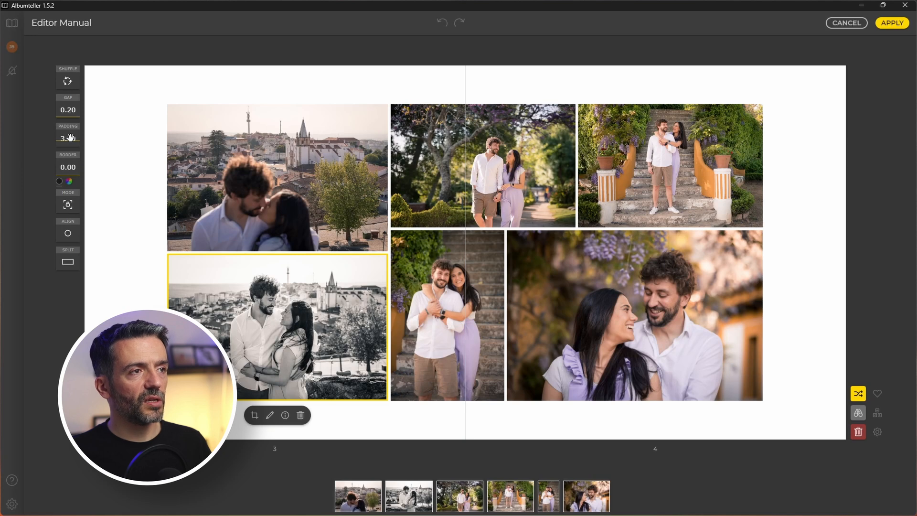
drag(67, 141, 71, 166)
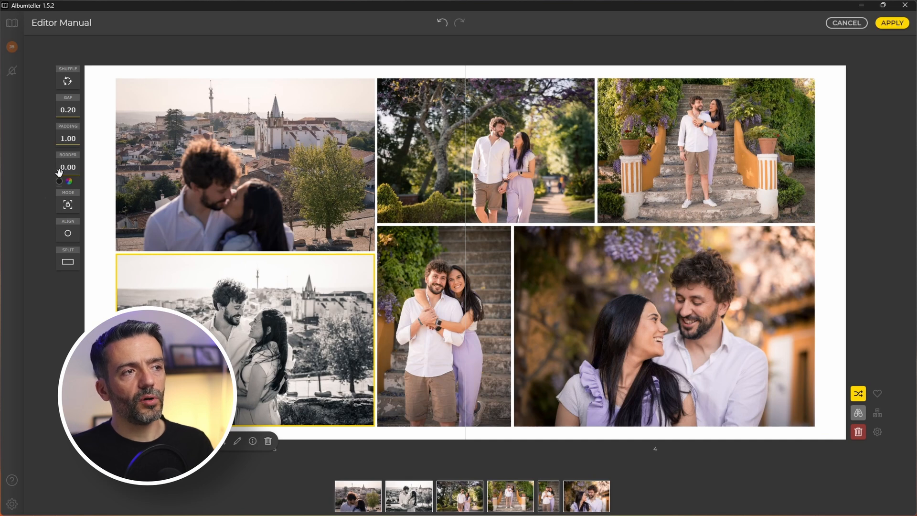
drag(72, 175, 70, 204)
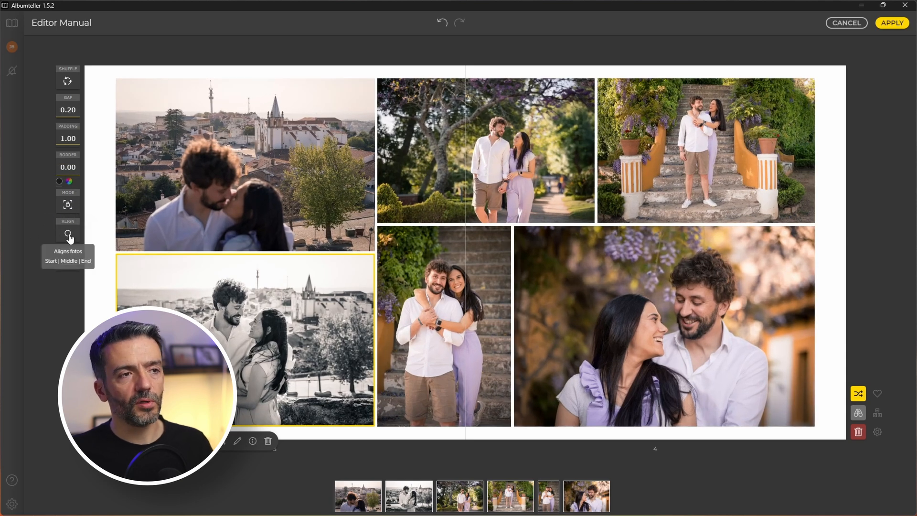
Try left and right alignment for the layout, settling on center alignment.
click(67, 233)
click(51, 234)
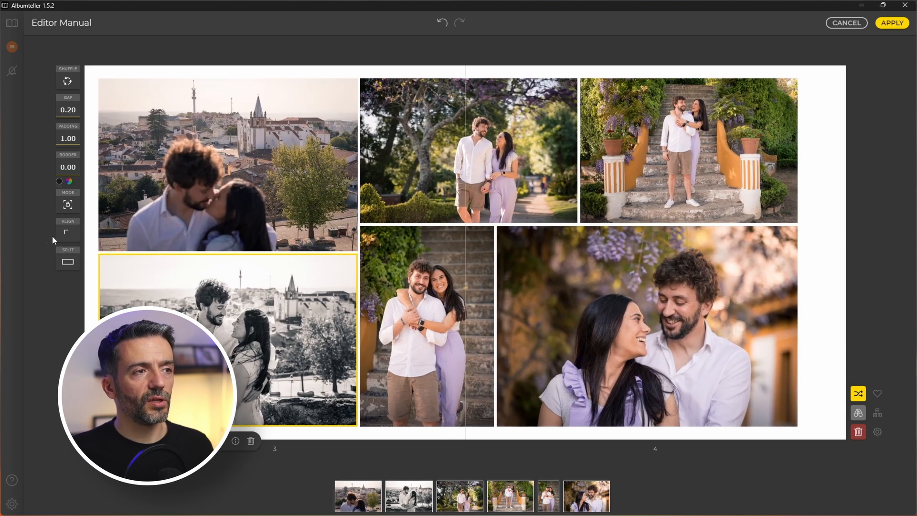
click(76, 234)
click(85, 235)
click(67, 234)
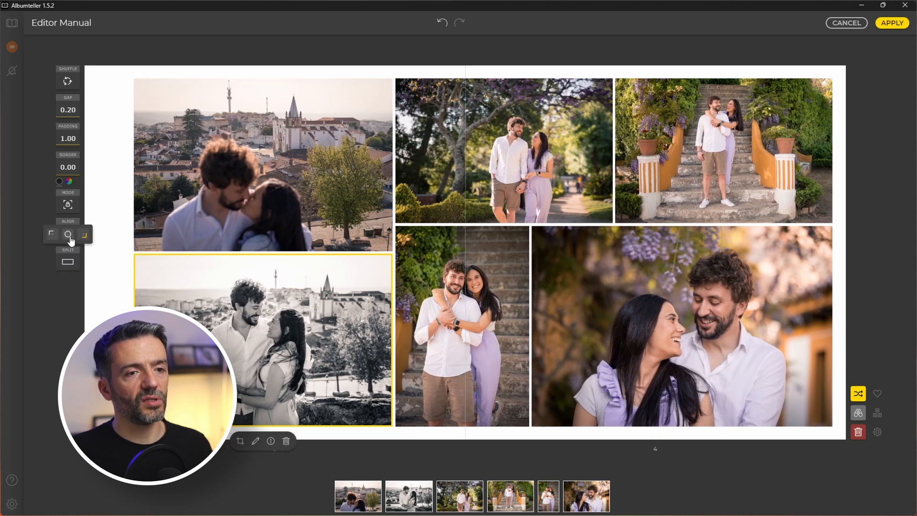
click(68, 235)
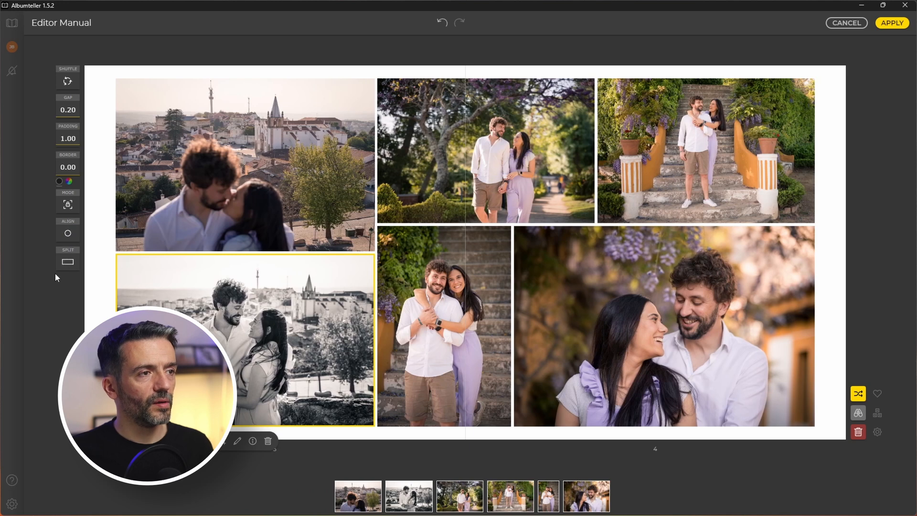
click(66, 264)
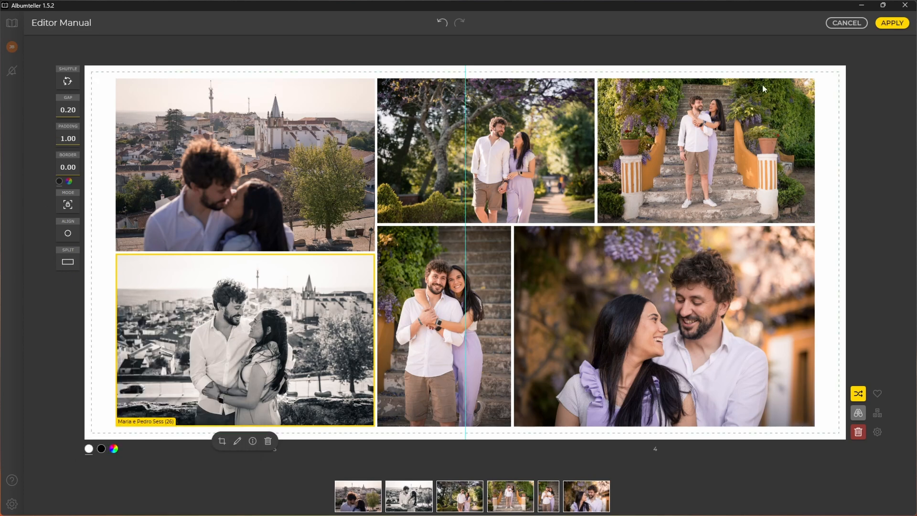
Apply the pages 3-4 edits and return to the album view.
click(893, 23)
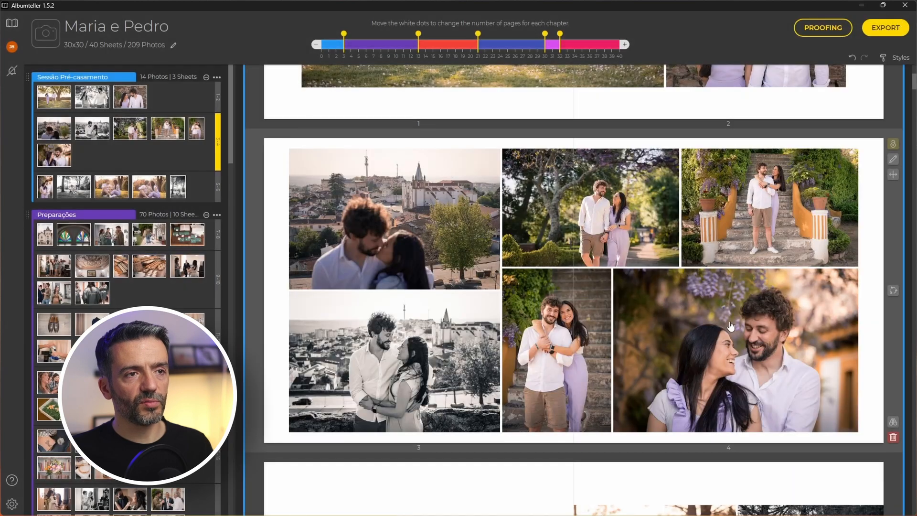
scroll(602, 291, down, 5)
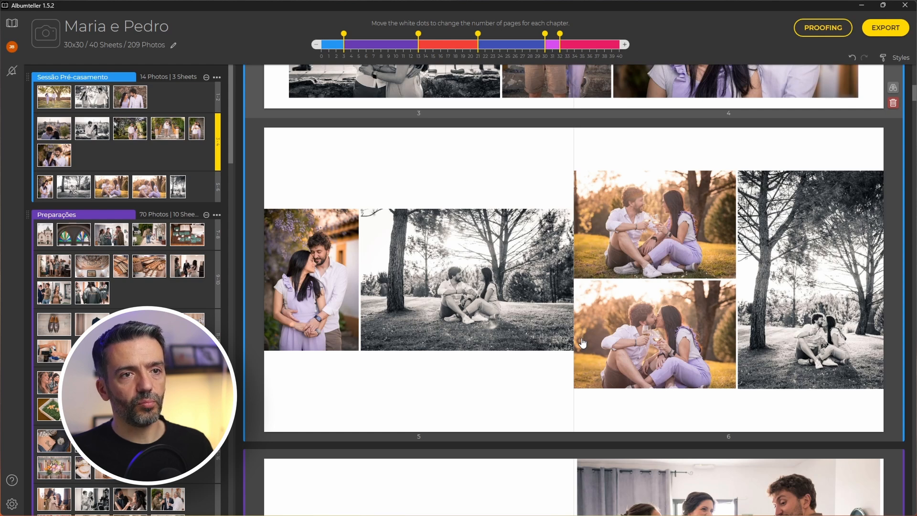
scroll(743, 193, up, 1)
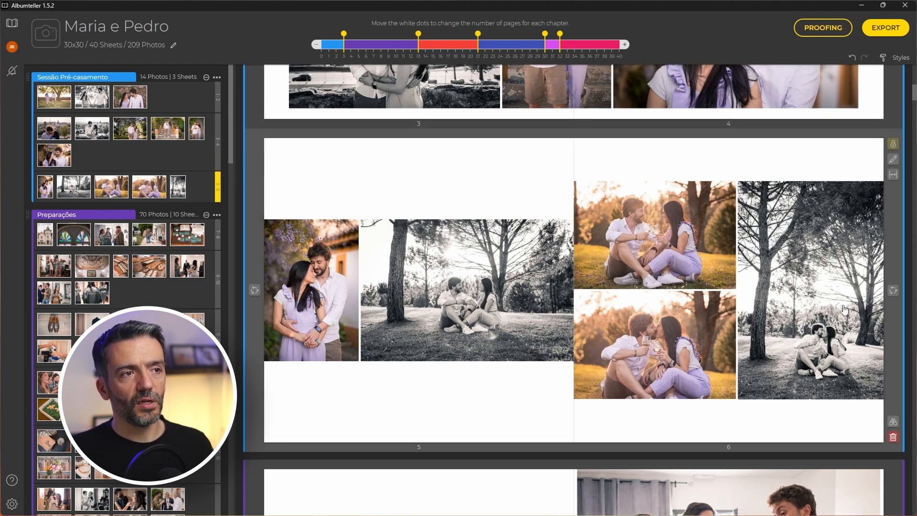
Shuffle new layouts for the right and left pages of spread 5-6.
click(892, 295)
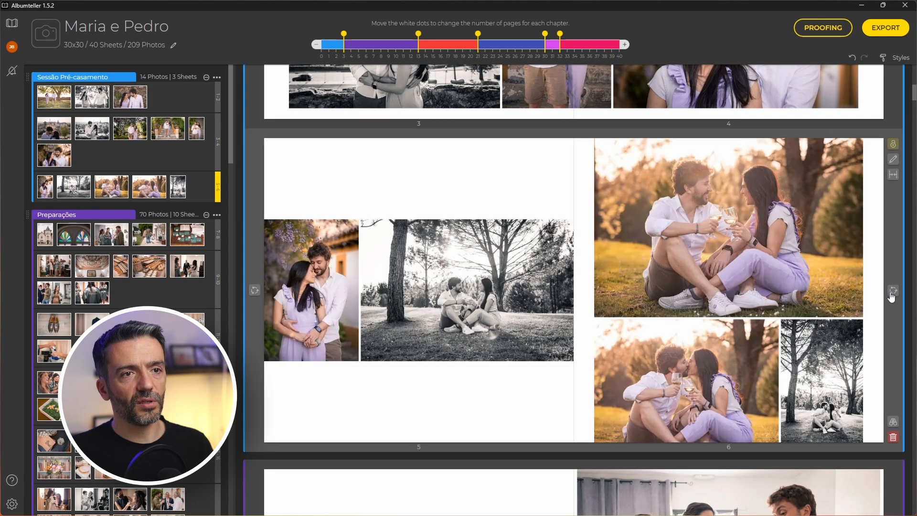
click(892, 296)
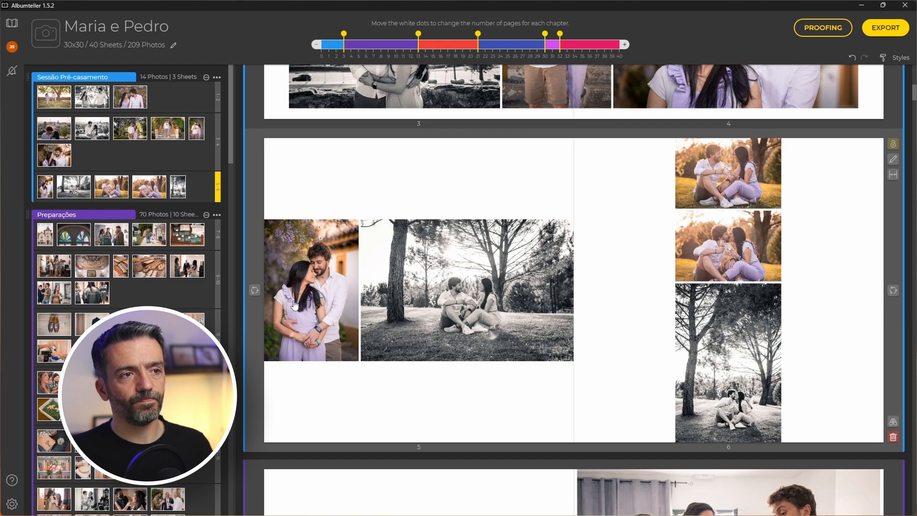
click(254, 293)
click(254, 293)
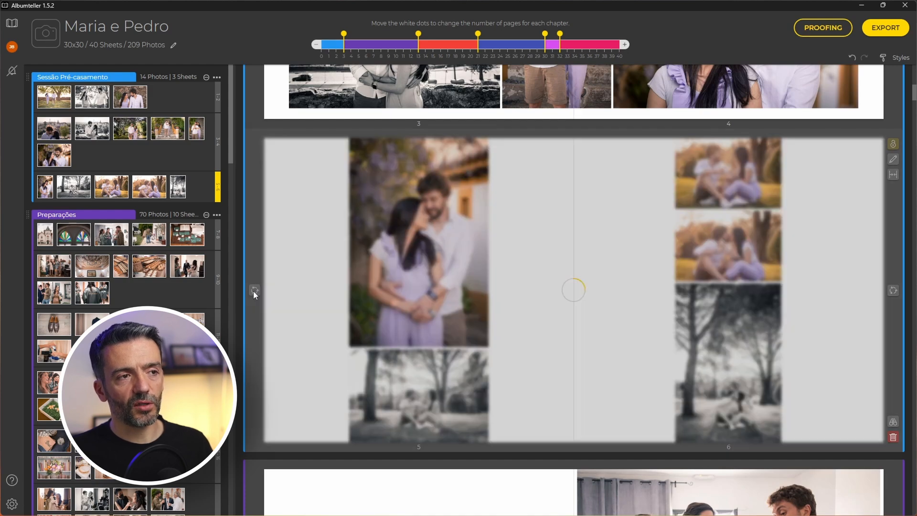
Move the couple portrait from spread 5-6 into spread 3-4.
scroll(255, 295, up, 1)
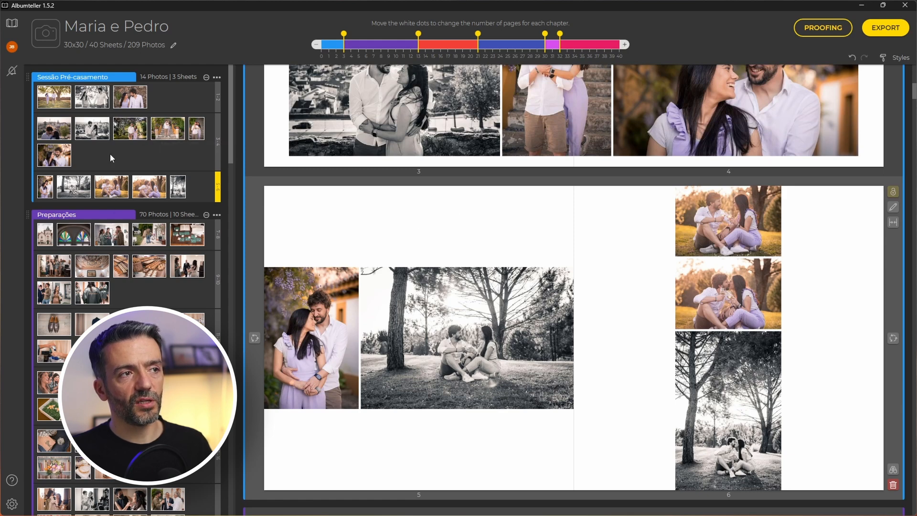
drag(45, 191, 73, 173)
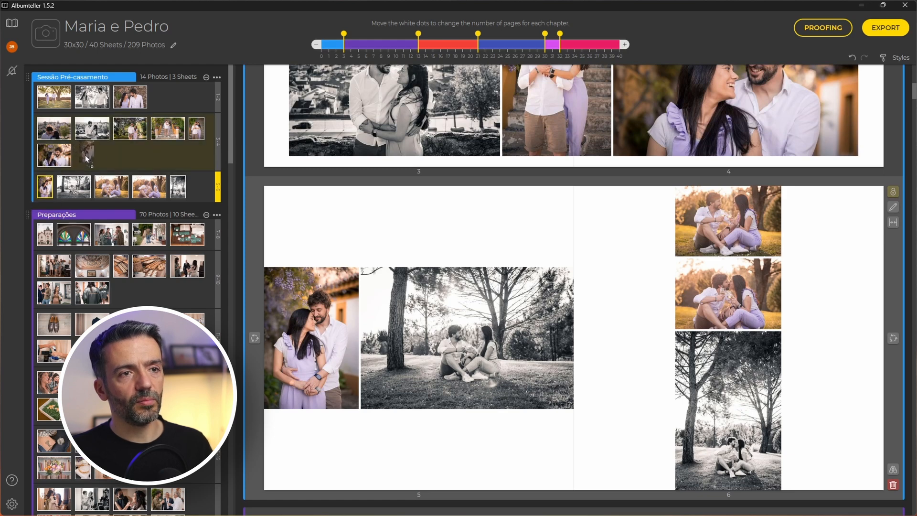
drag(85, 156, 85, 153)
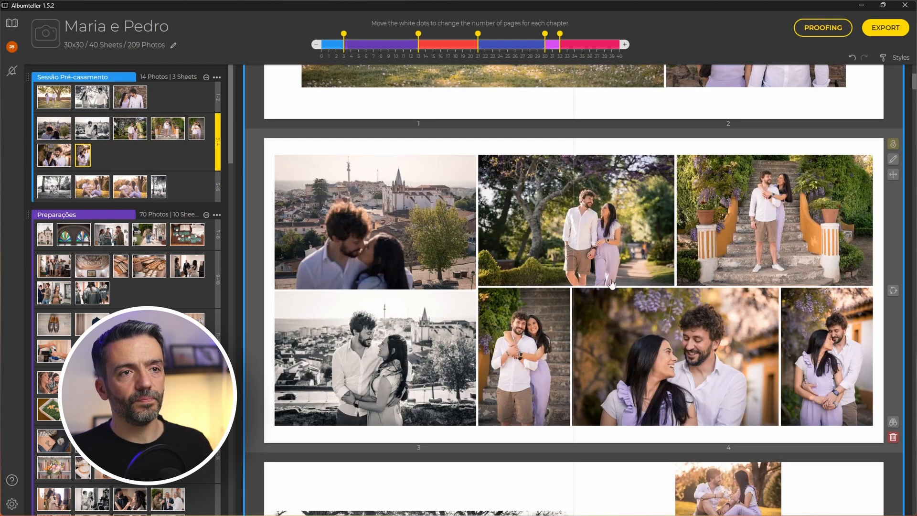
scroll(625, 292, down, 3)
Jump to spread 9-10 with the large bridesmaids group photo via the Preparações row marker.
scroll(454, 223, up, 2)
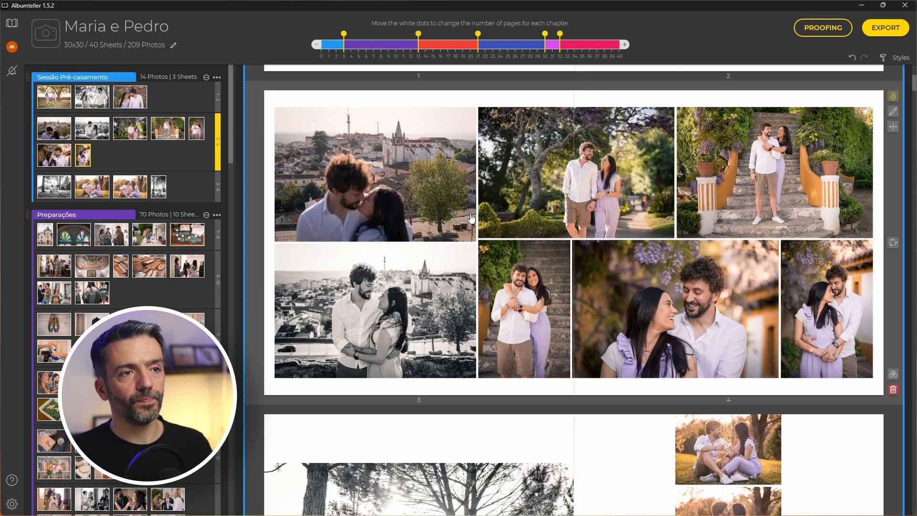
scroll(719, 239, down, 2)
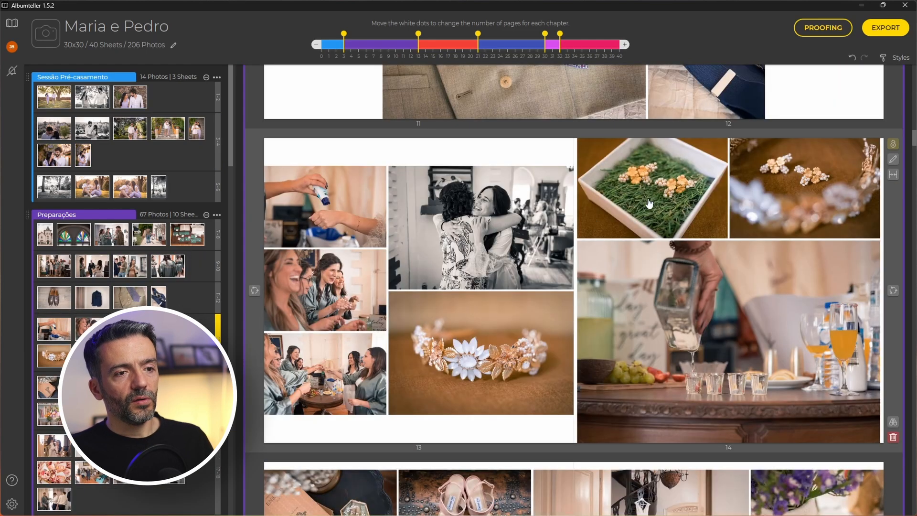
scroll(475, 348, up, 10)
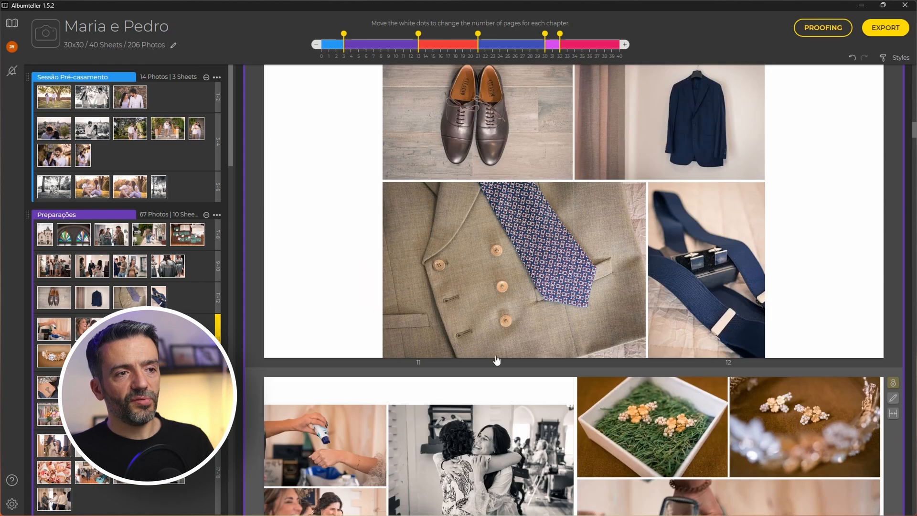
scroll(496, 359, down, 8)
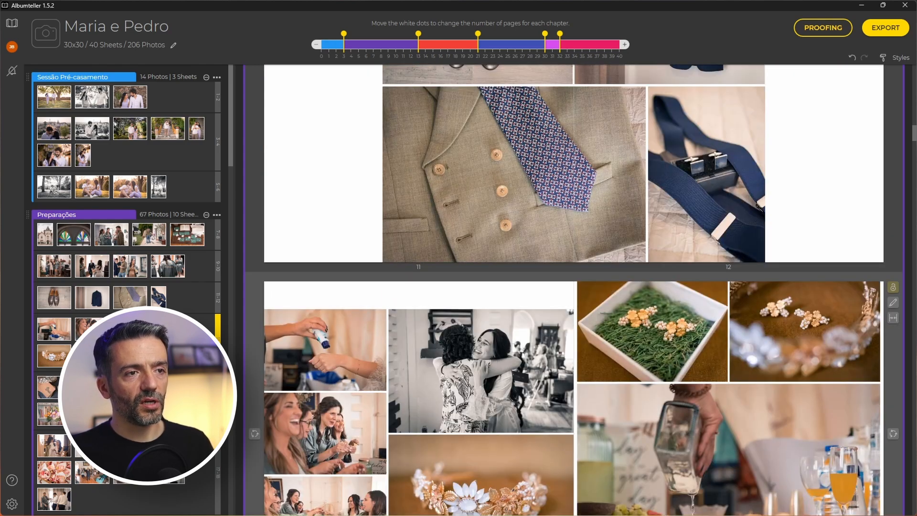
click(194, 264)
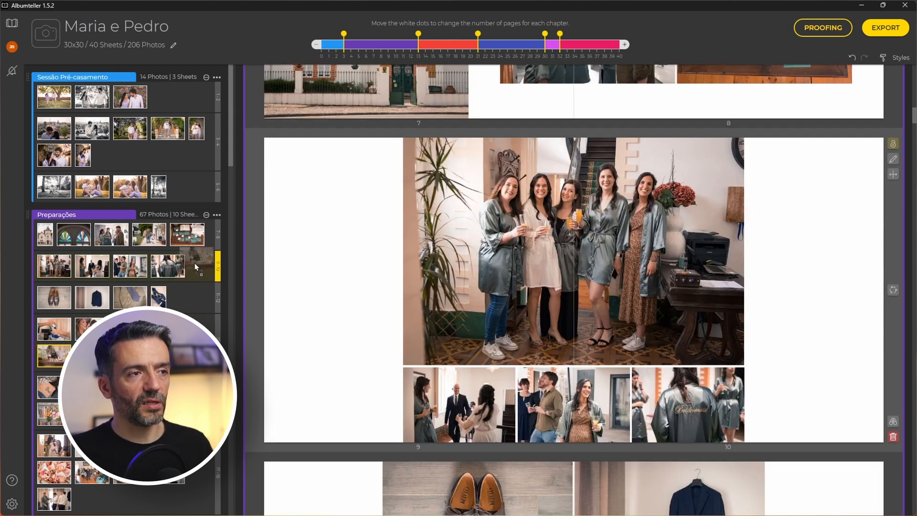
Add the drinks, bridesmaids toasting and another preparation photo to spread 9–10, then reshuffle its layout twice.
drag(54, 356, 195, 266)
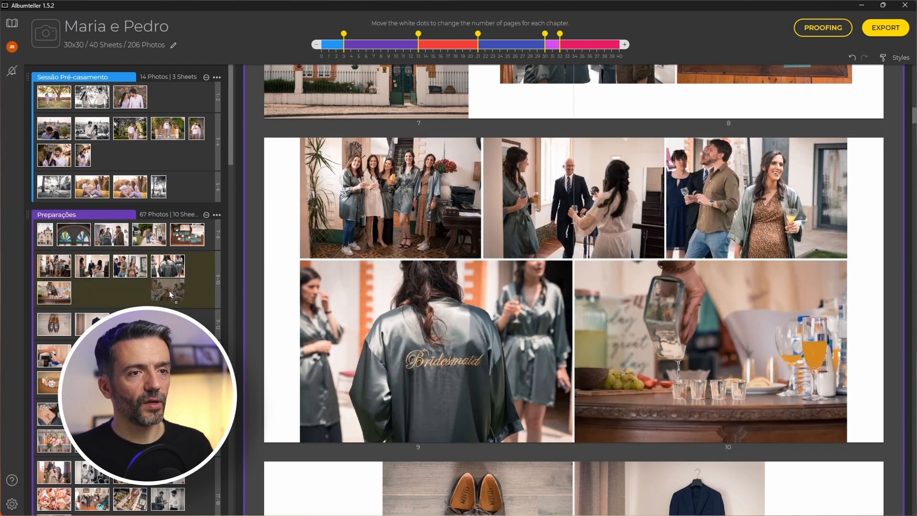
drag(124, 292, 95, 292)
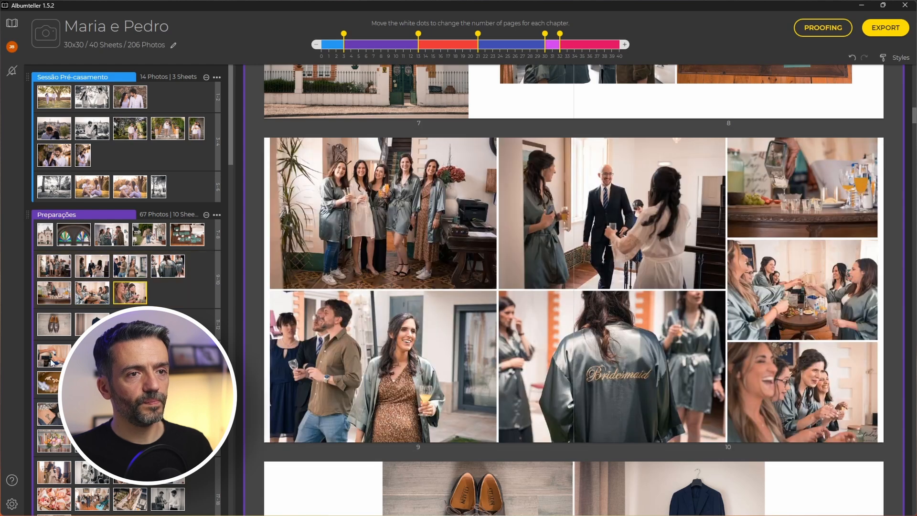
drag(168, 356, 166, 290)
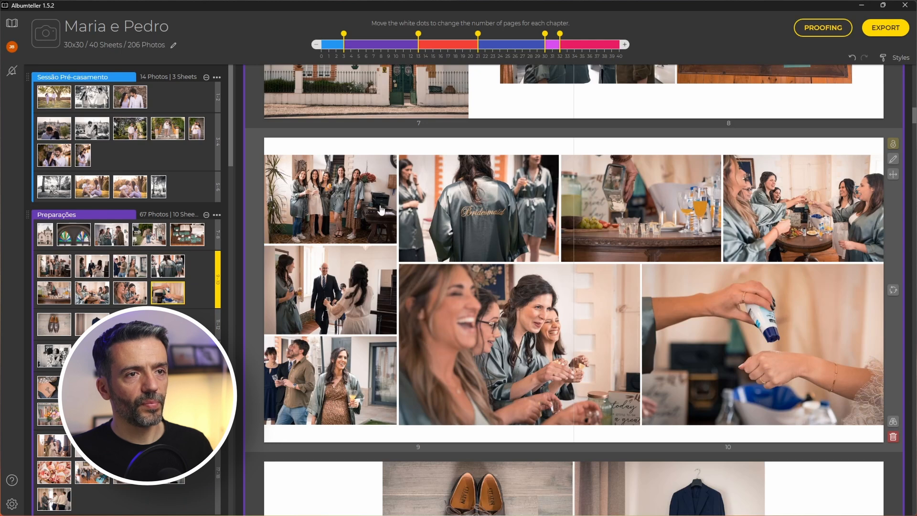
click(895, 292)
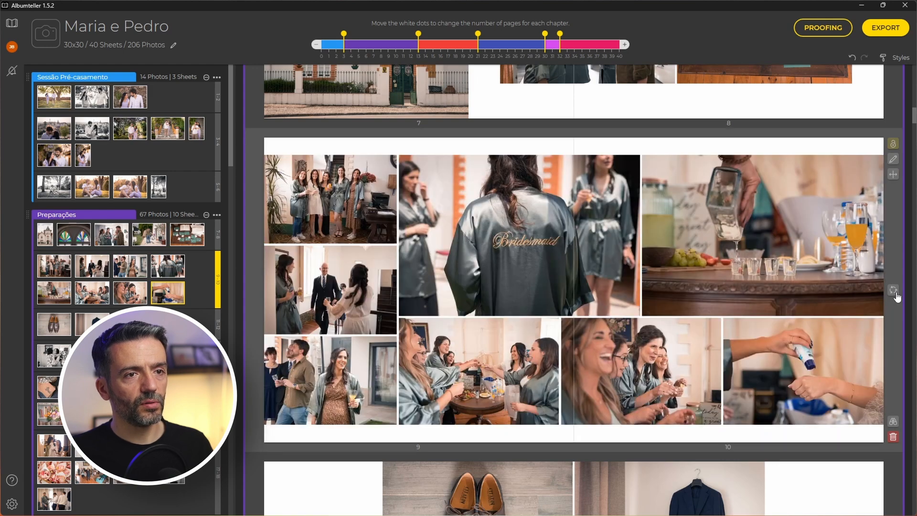
click(893, 290)
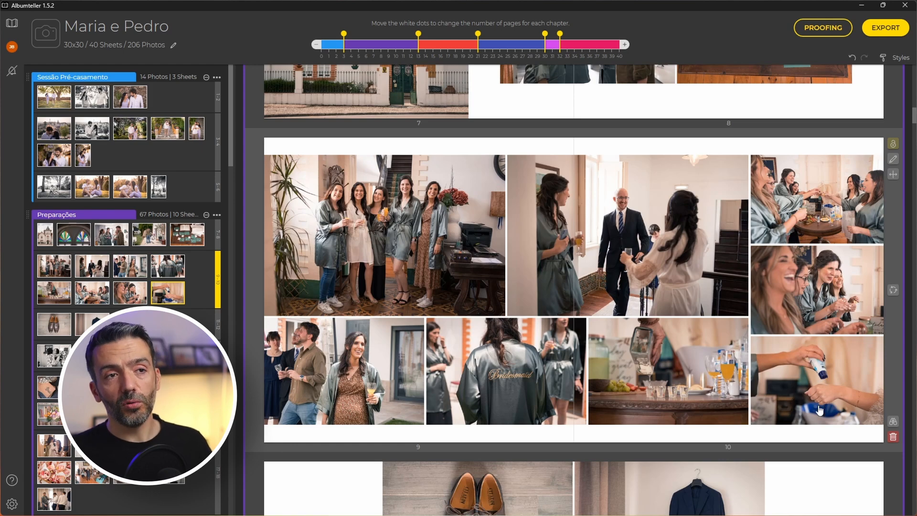
In the manual editor, swap page 10's bottom-right photo with the middle-right one.
double_click(710, 254)
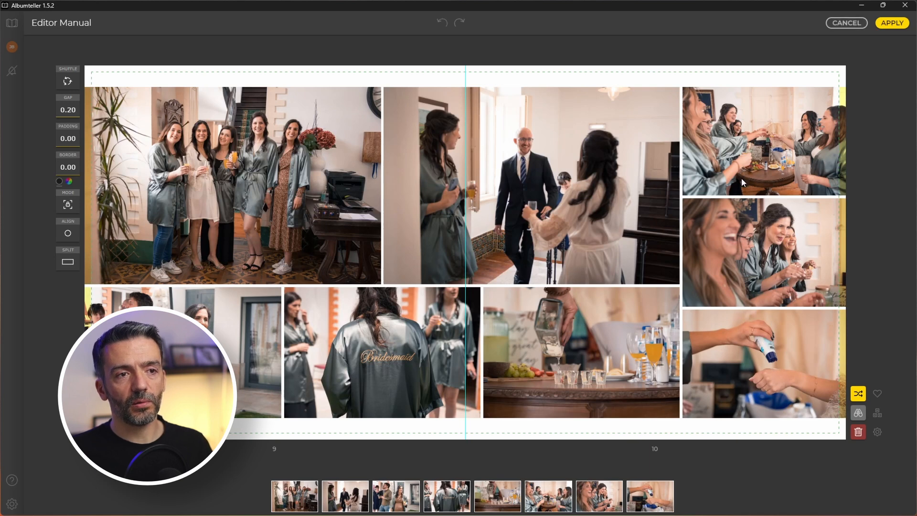
click(768, 357)
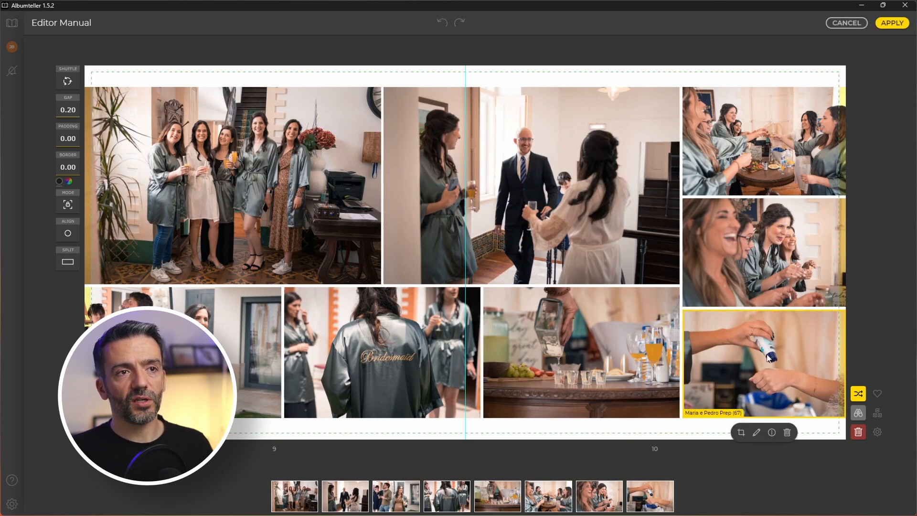
drag(751, 374, 702, 210)
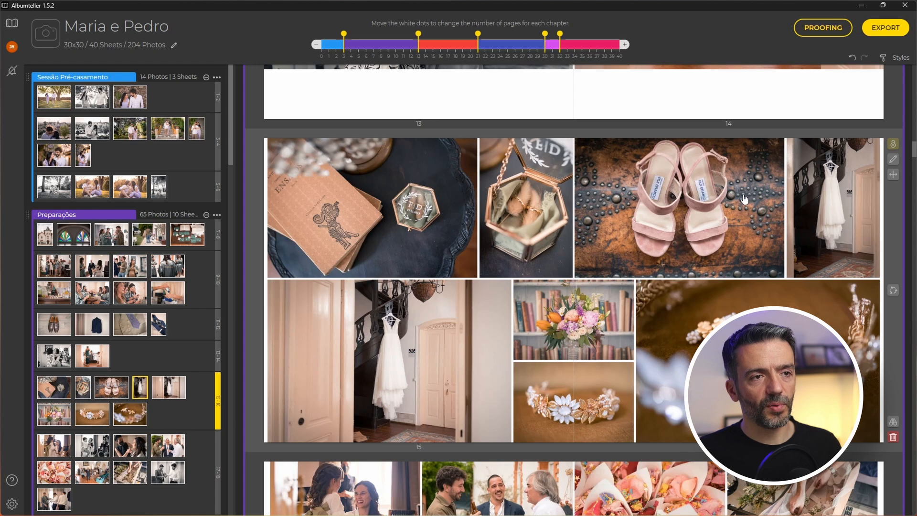
Delete the dress photo from spread 15–16 and review the opening spreads.
key(Delete)
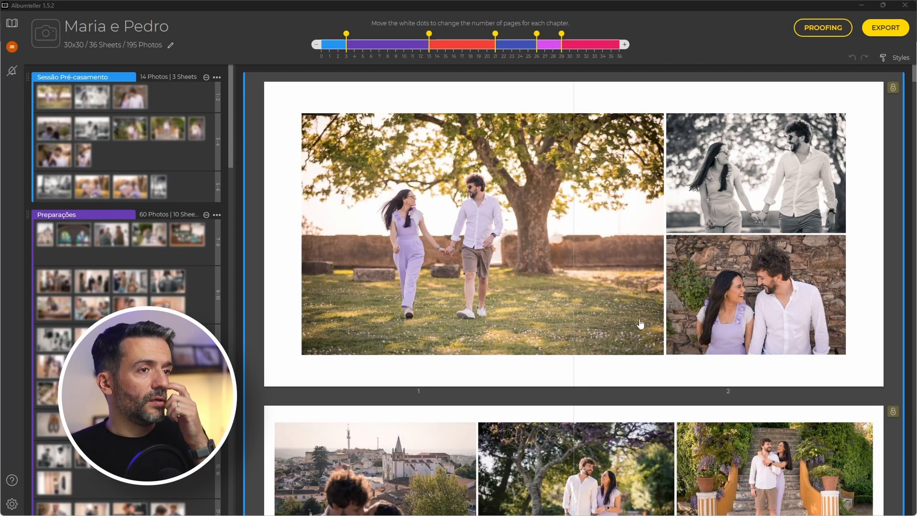
scroll(425, 242, down, 5)
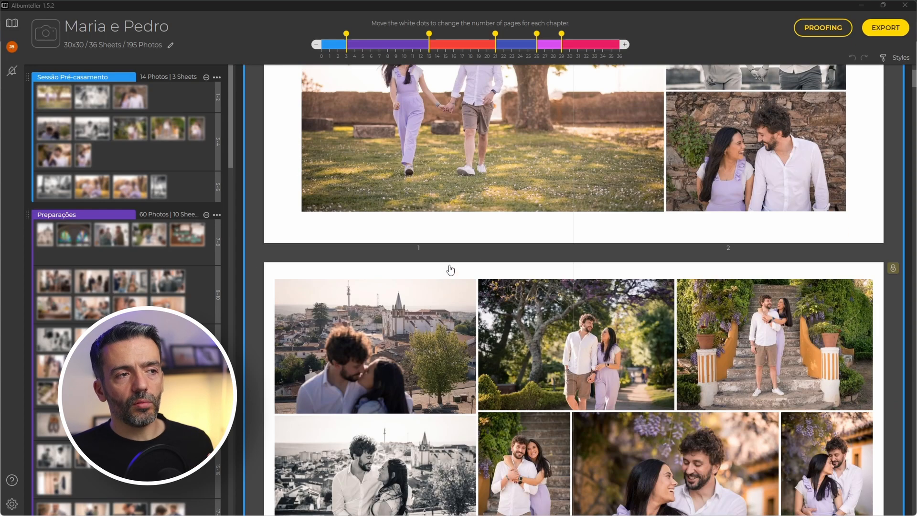
scroll(126, 287, down, 8)
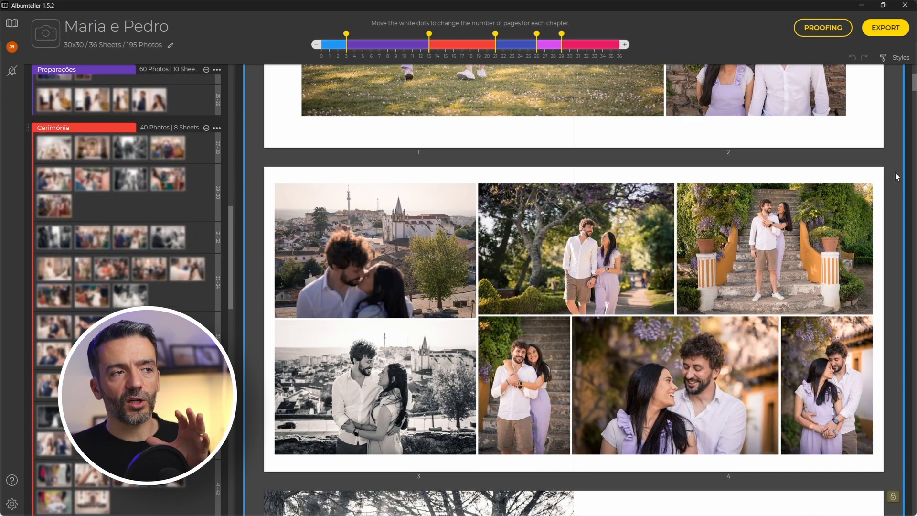
scroll(126, 167, up, 5)
scroll(125, 167, up, 8)
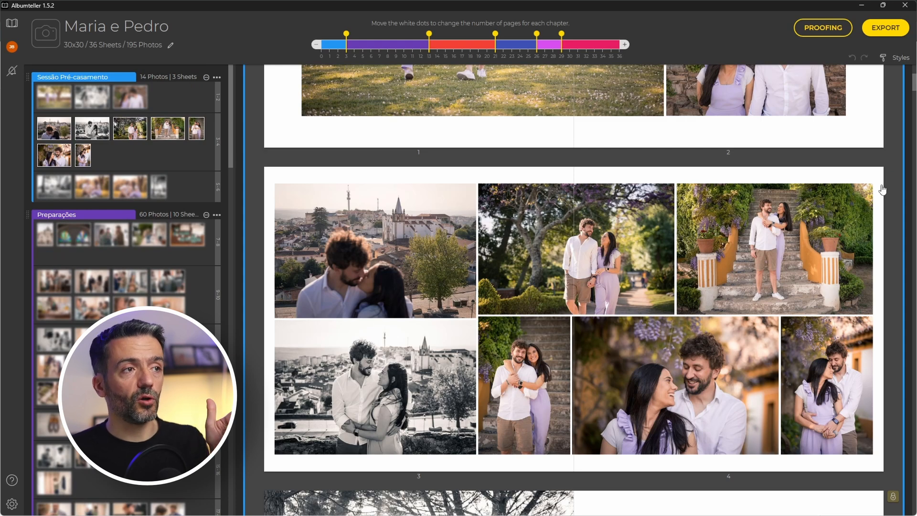
scroll(883, 214, down, 1)
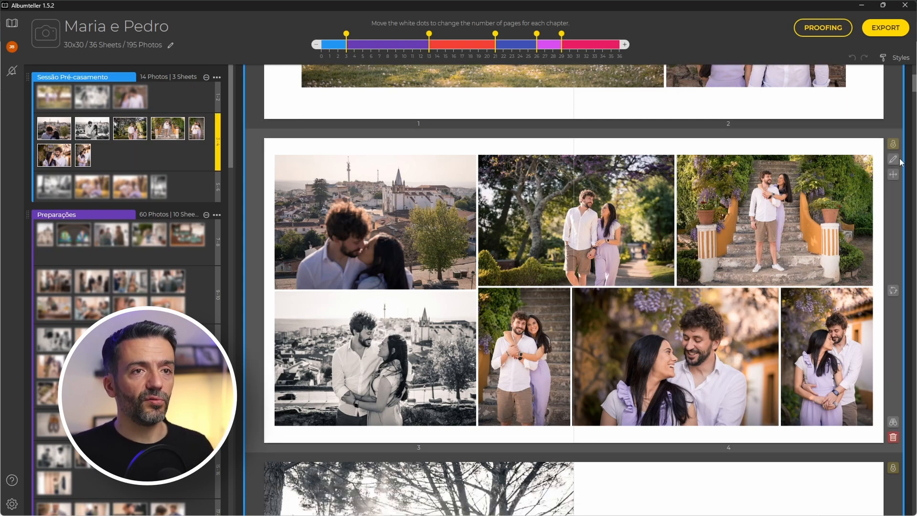
scroll(128, 147, down, 5)
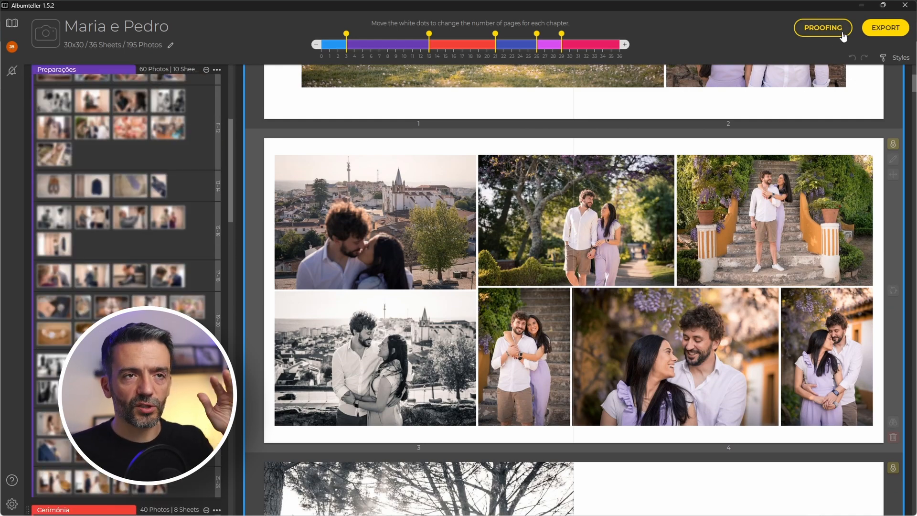
Start proofing and set Maria e Pedro Noivos (16).jpg as the cover photo.
click(817, 33)
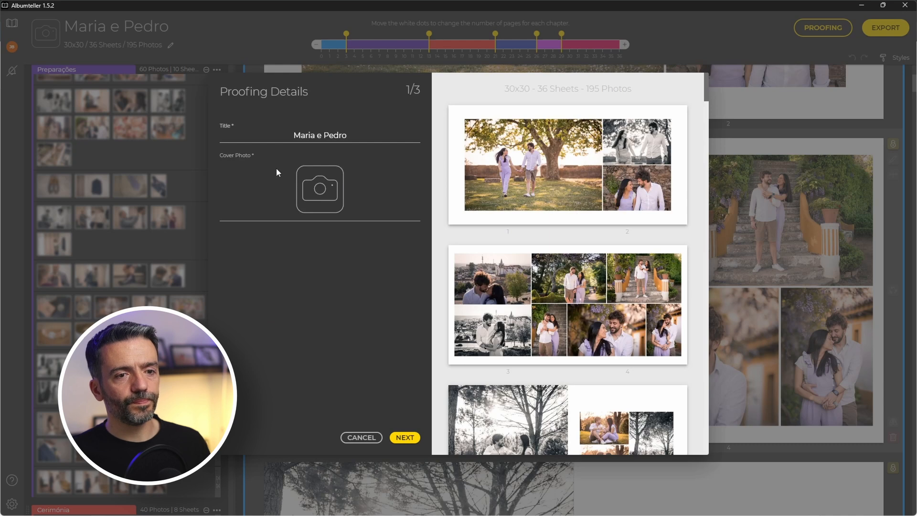
click(320, 195)
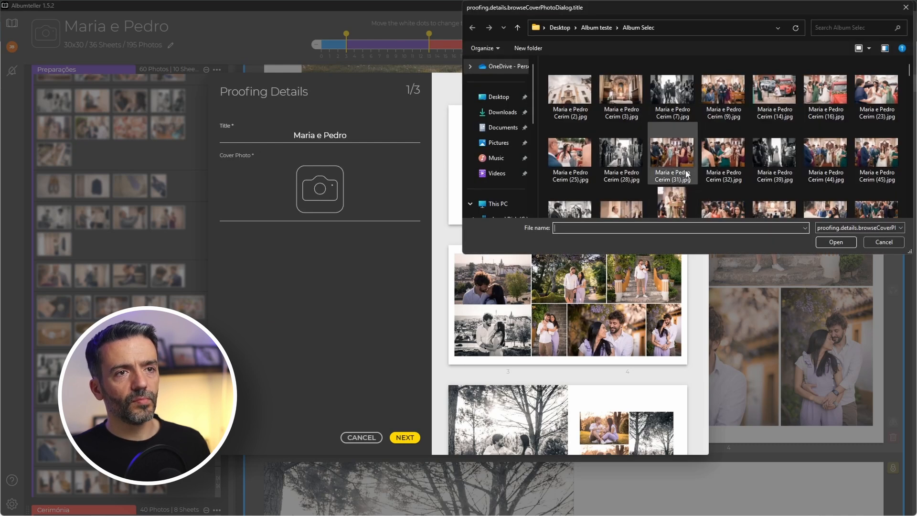
scroll(755, 146, down, 10)
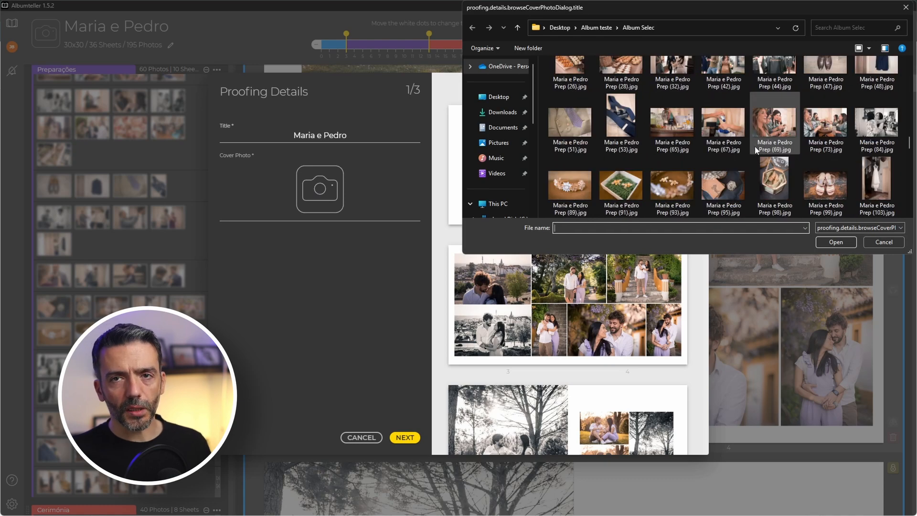
scroll(774, 153, up, 5)
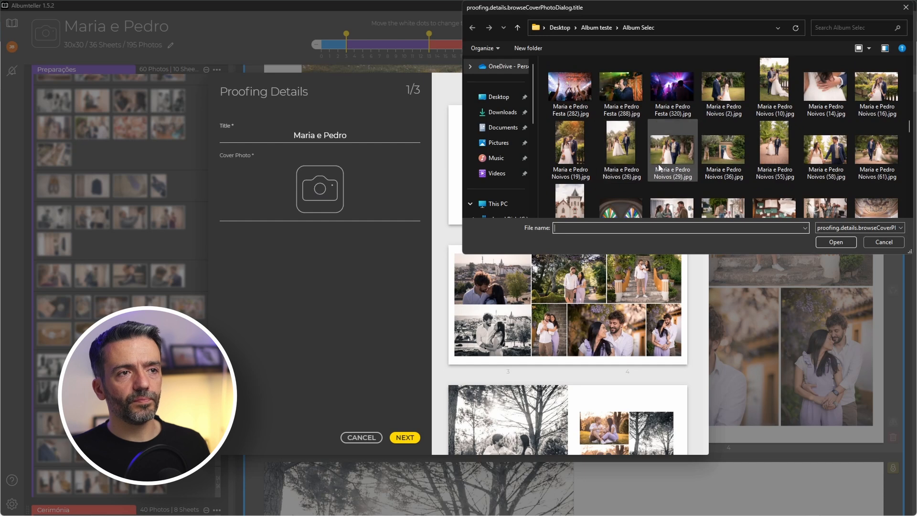
click(877, 88)
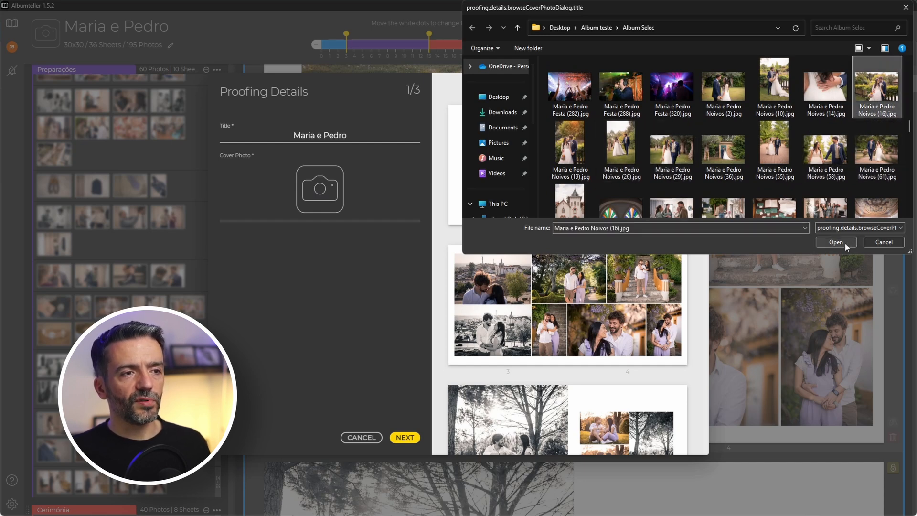
click(846, 242)
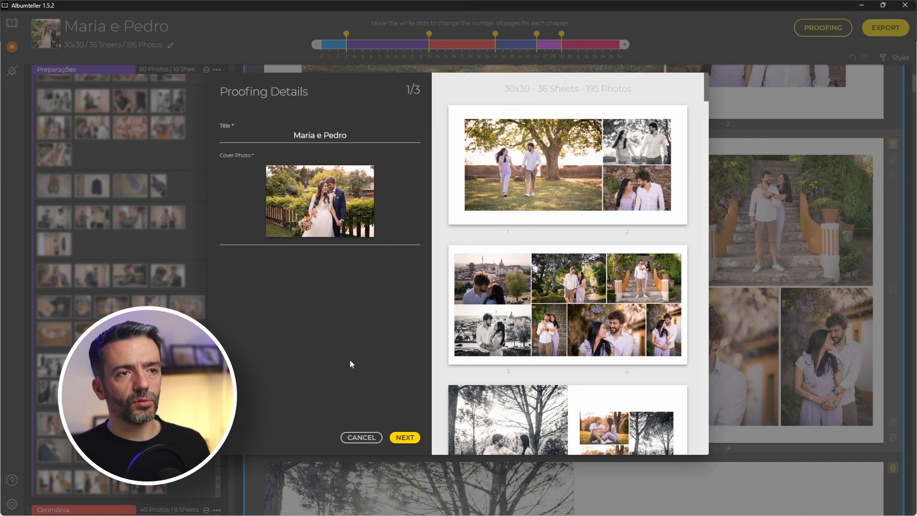
Review the proofing preview and continue to the Email and Guests step.
scroll(556, 167, down, 15)
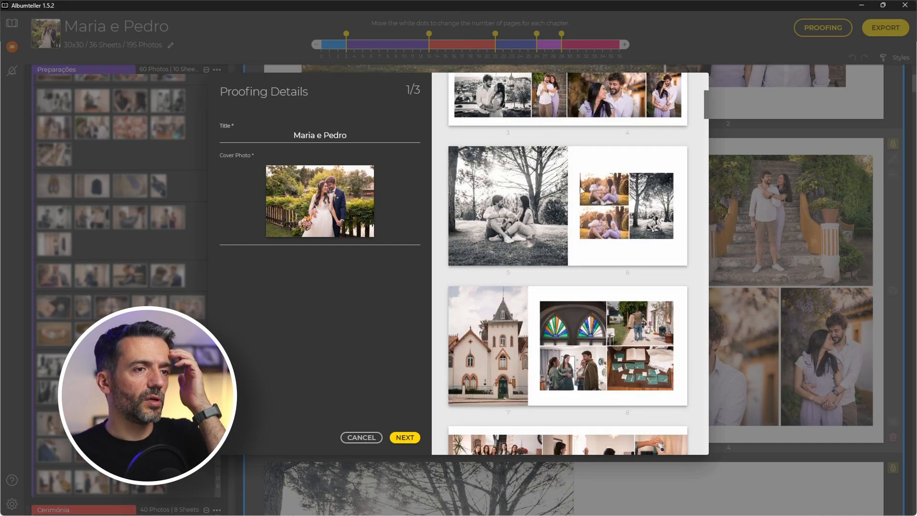
scroll(576, 299, down, 10)
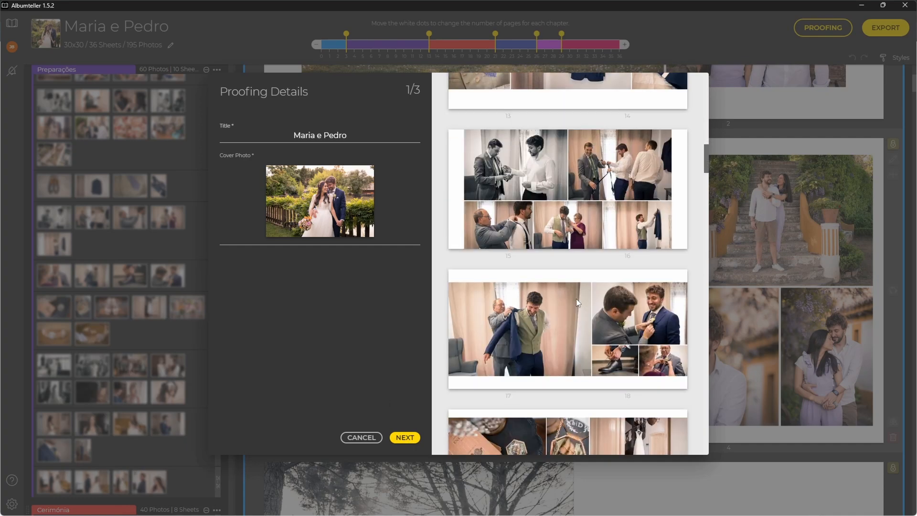
scroll(577, 302, down, 3)
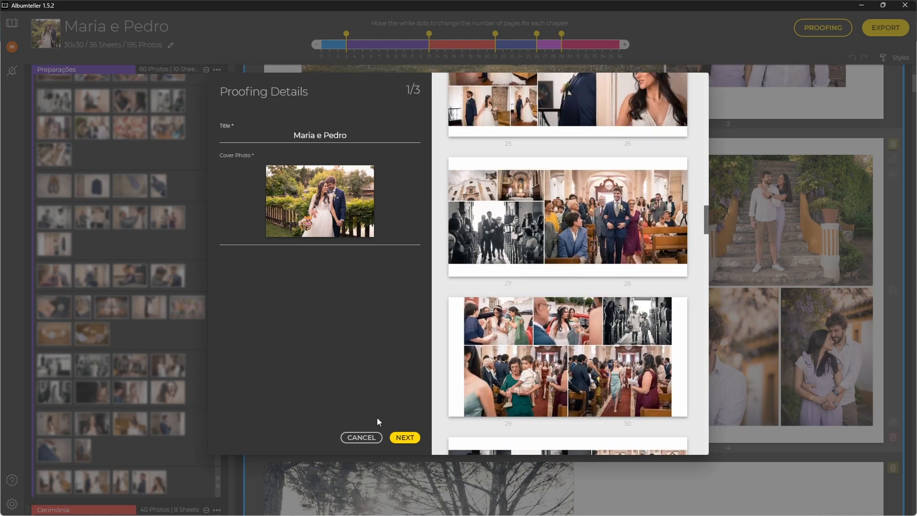
click(404, 438)
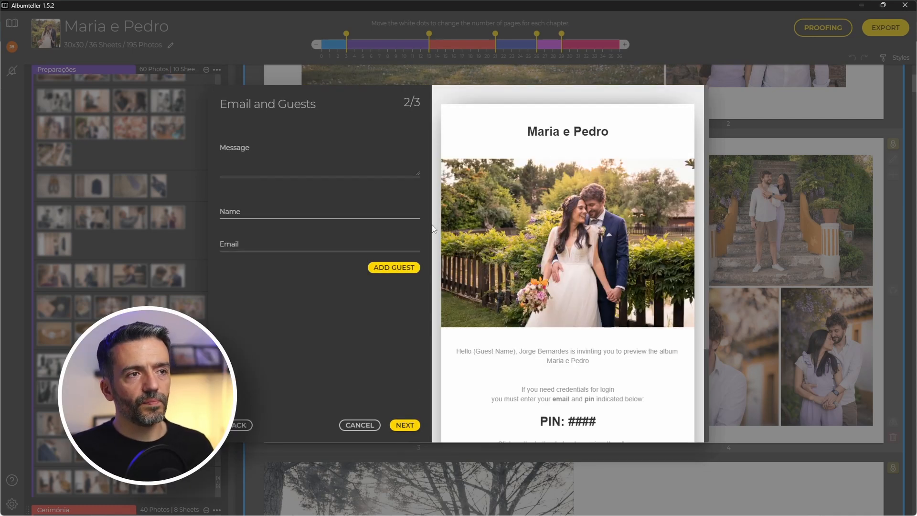
Write 'Por favor revejam o design do vosso álbum e comentem em qualquer folha', add the guest, and upload.
click(324, 171)
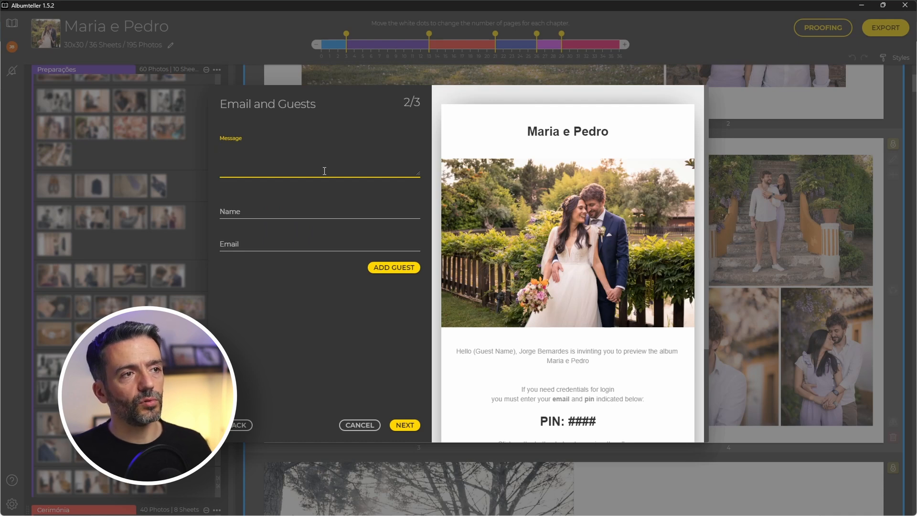
text(Por favor revejam o design do vosso álbum e comentem em qualquer folha que queiram alterar.)
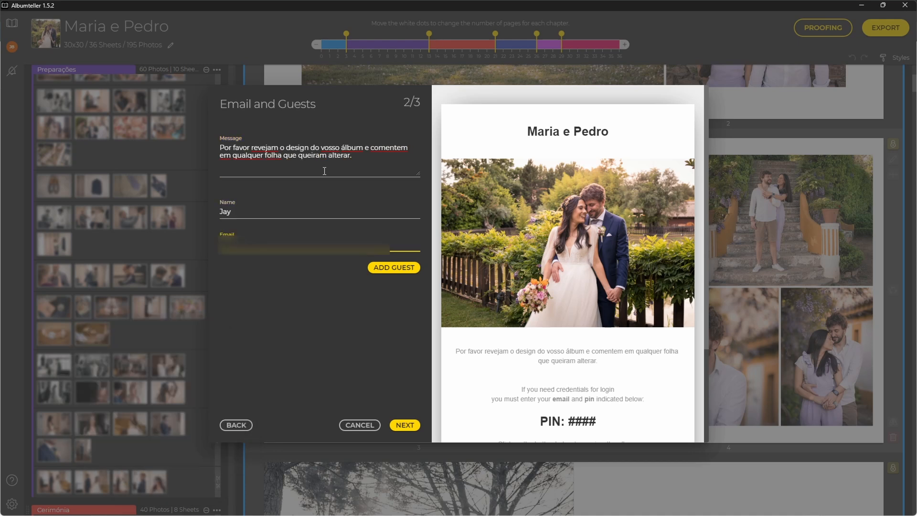
click(395, 270)
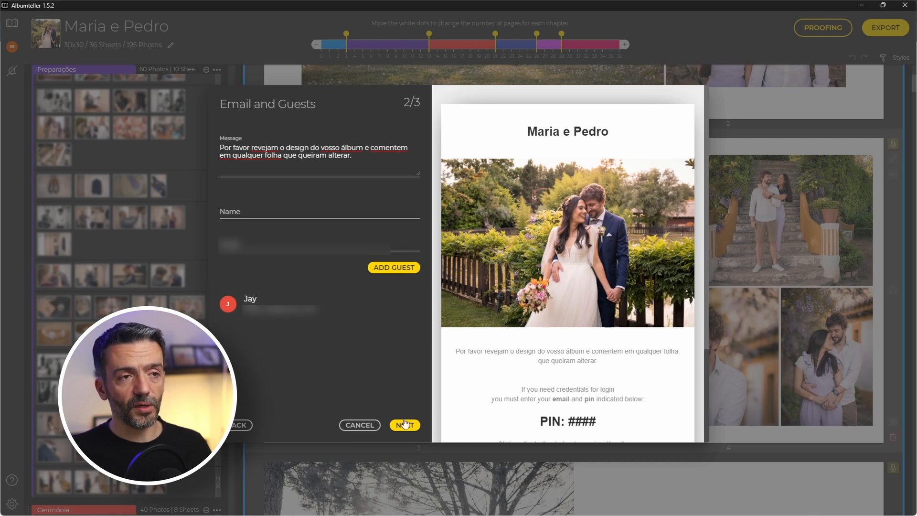
scroll(598, 351, down, 3)
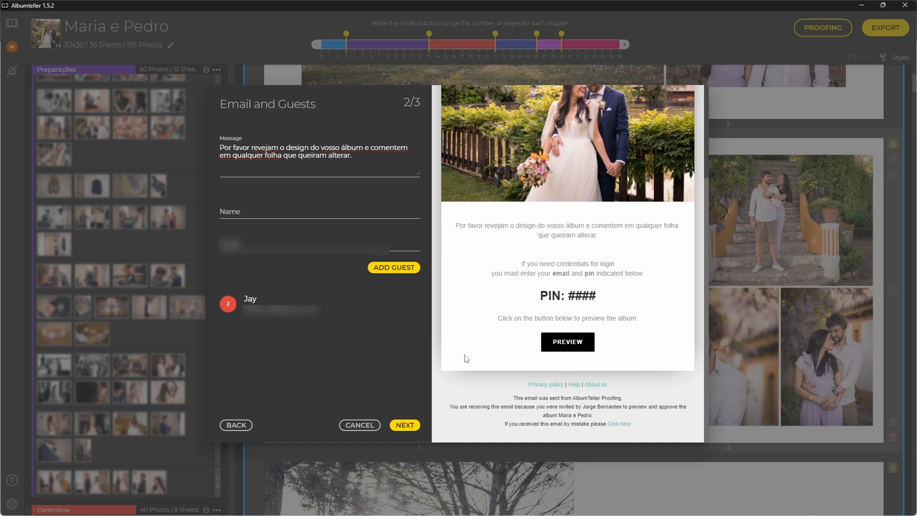
click(403, 426)
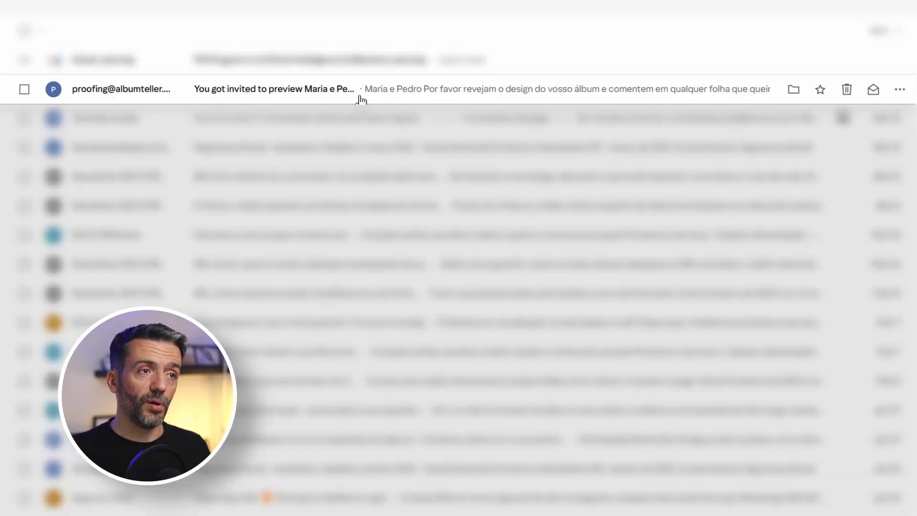
Open the proofing invitation email and open its PREVIEW link in an incognito window.
click(415, 94)
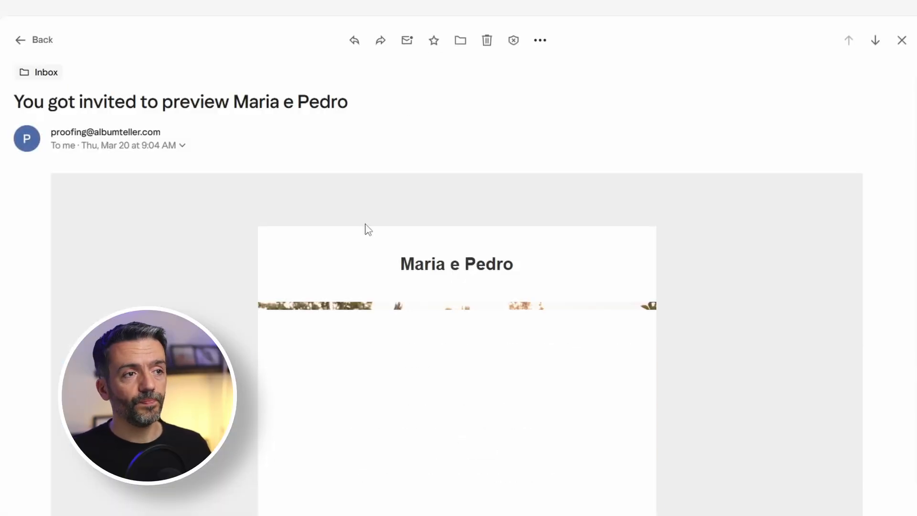
scroll(602, 246, down, 5)
scroll(571, 263, down, 2)
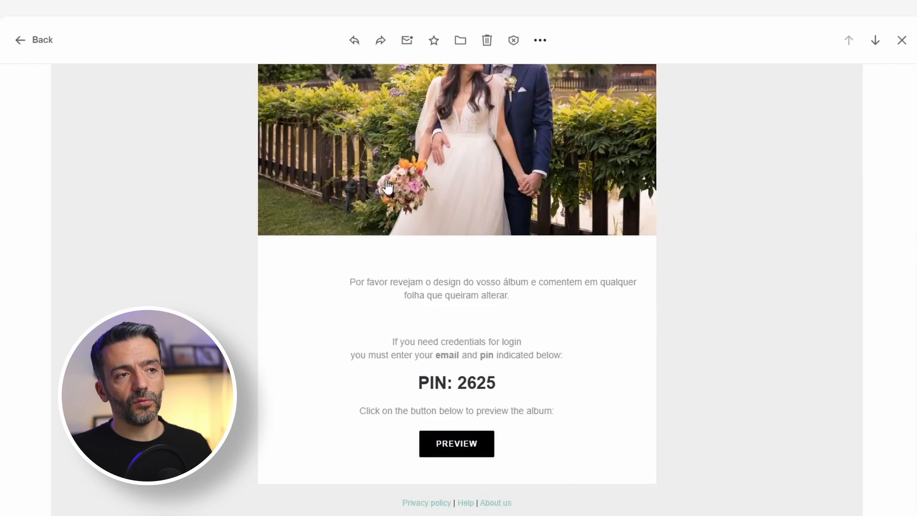
right_click(455, 450)
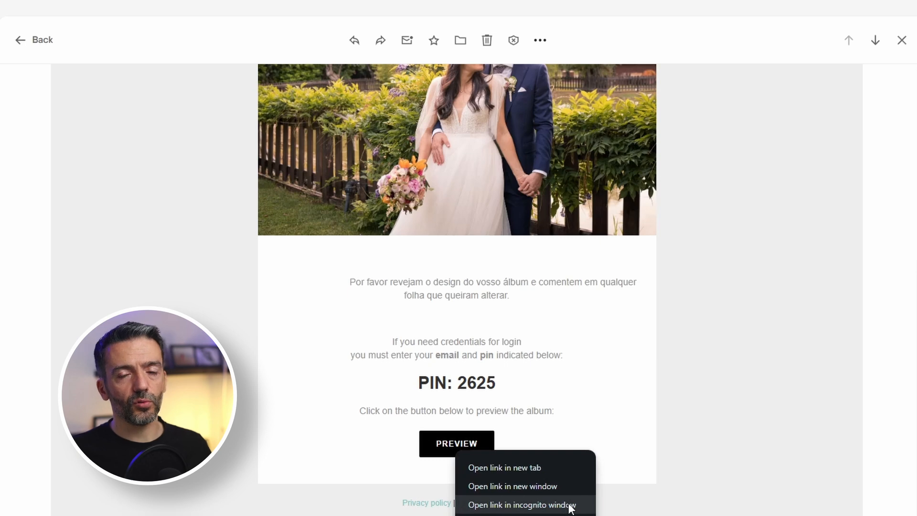
click(572, 505)
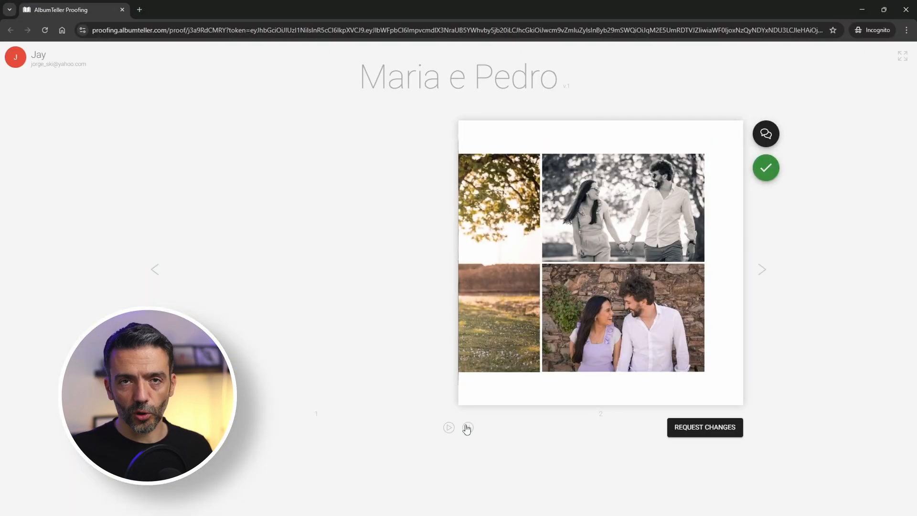
Flip forward through three spreads, then switch to the overview grid of all spreads.
click(763, 269)
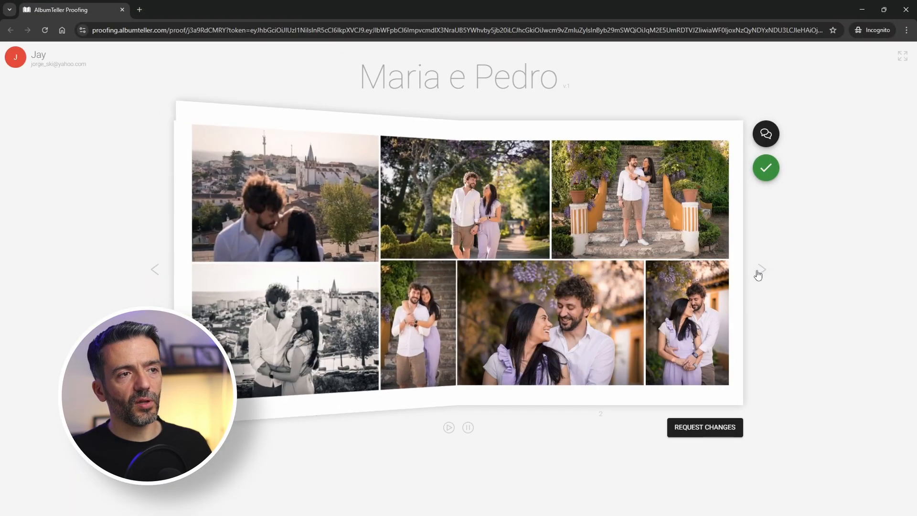
click(763, 273)
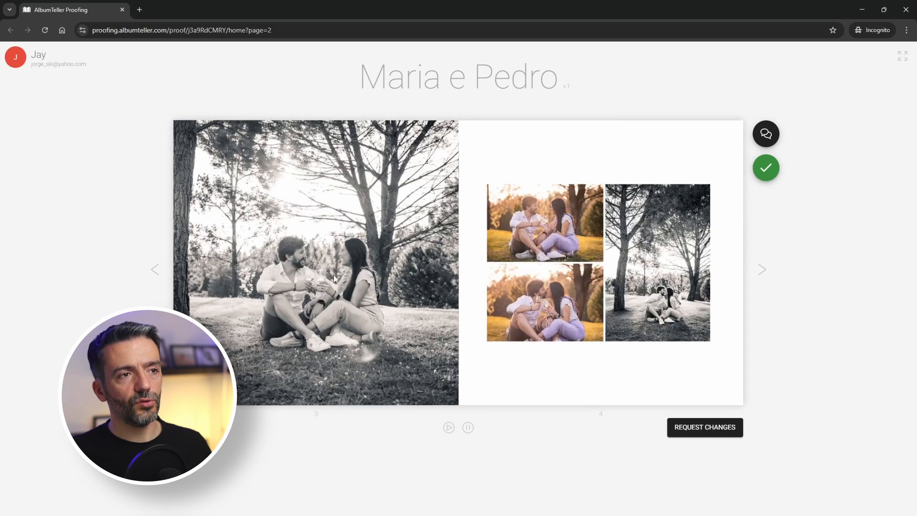
click(764, 272)
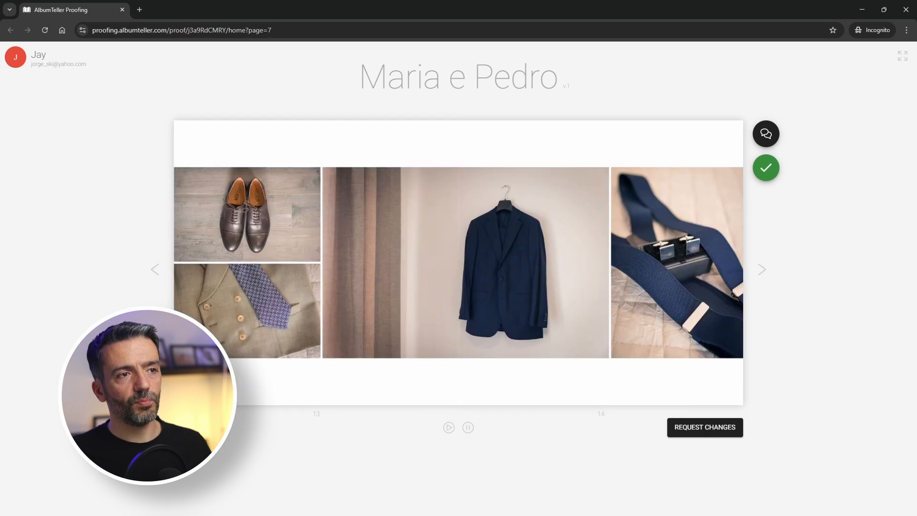
key(Up)
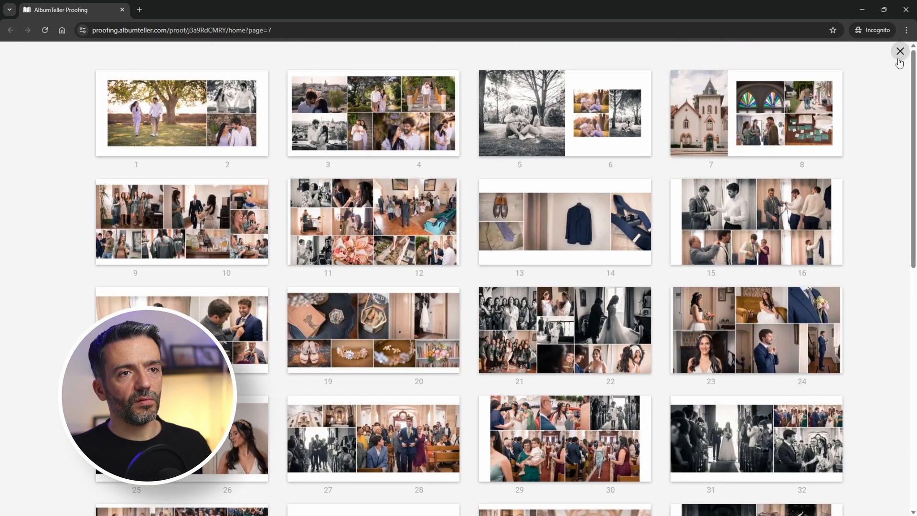
scroll(898, 62, down, 7)
Request 'Change photos disposition' on spread 3–4, commenting to raise the left photos' divider to match the others.
scroll(887, 79, up, 6)
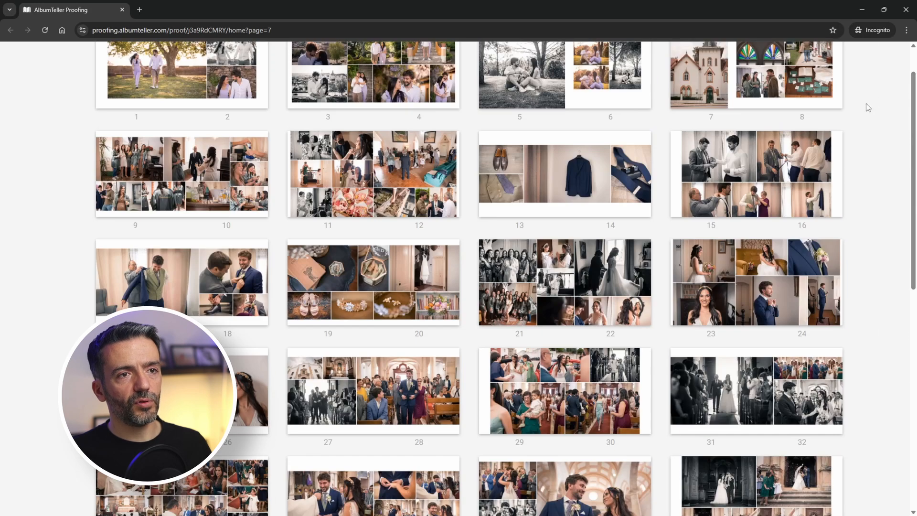
click(781, 190)
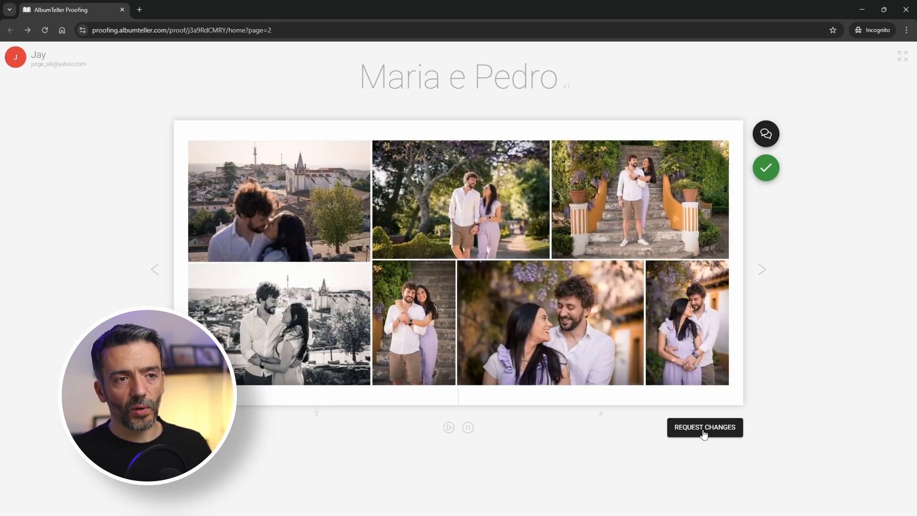
click(703, 432)
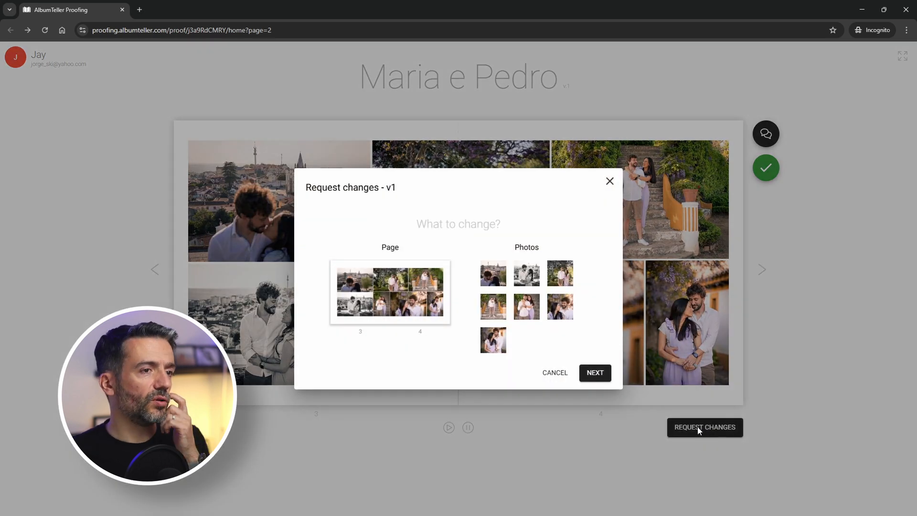
click(355, 296)
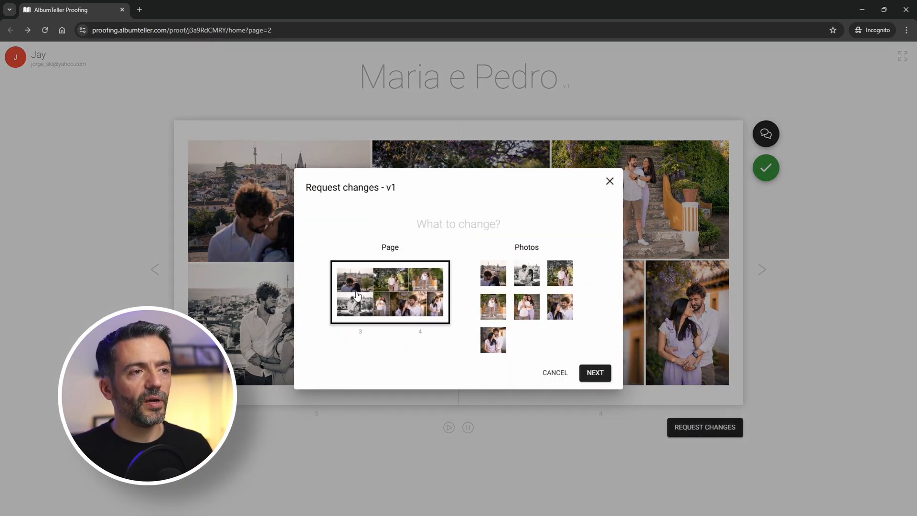
click(596, 373)
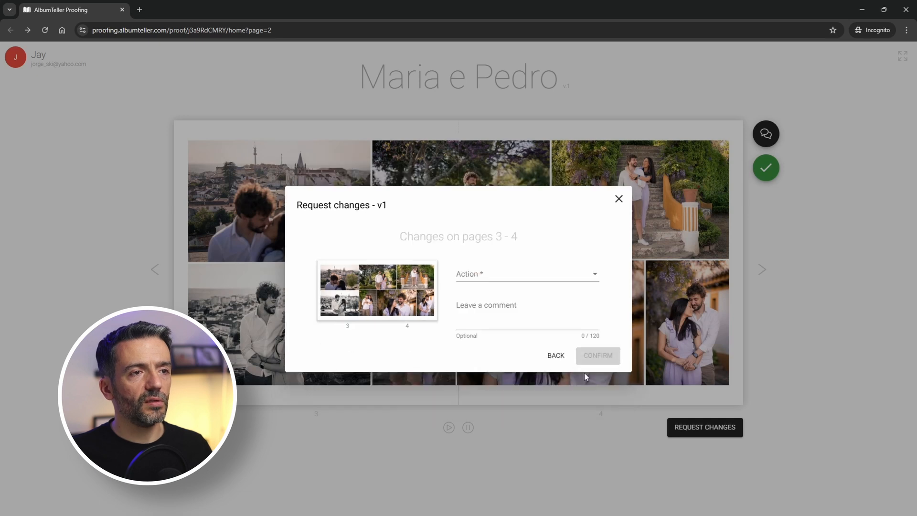
click(496, 274)
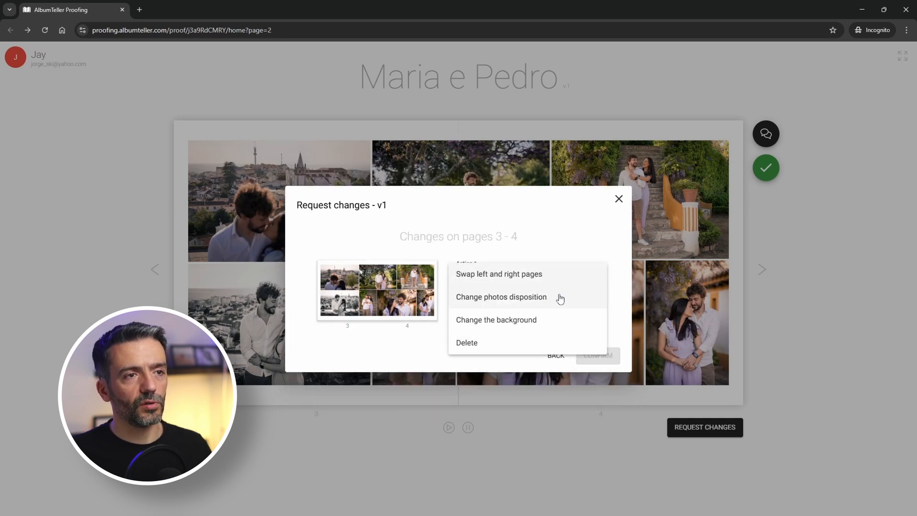
click(530, 300)
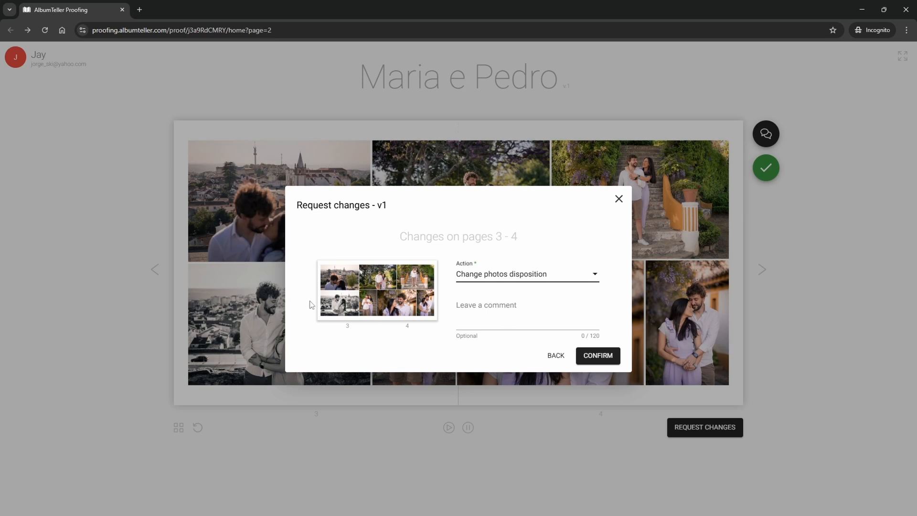
click(500, 325)
text(Subir a divisória d)
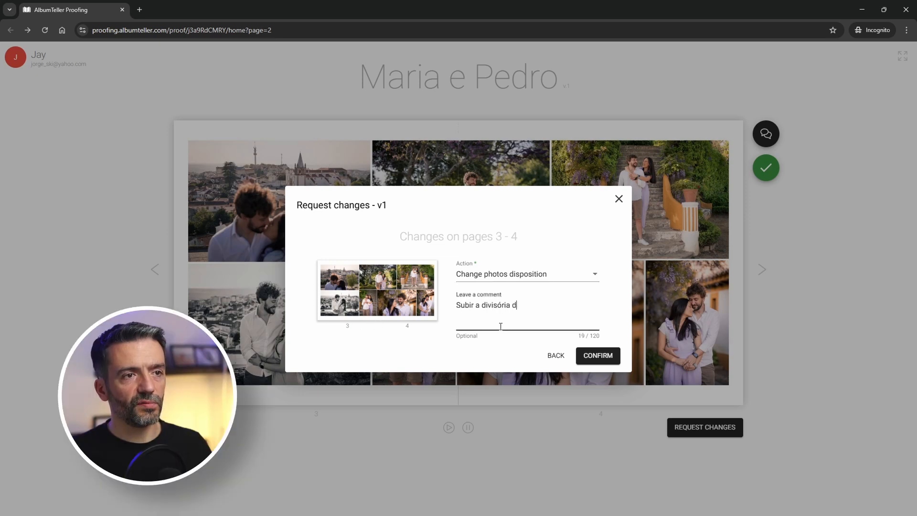
text(as fotos à esquerda para ficar ao mesmo nível das outras.)
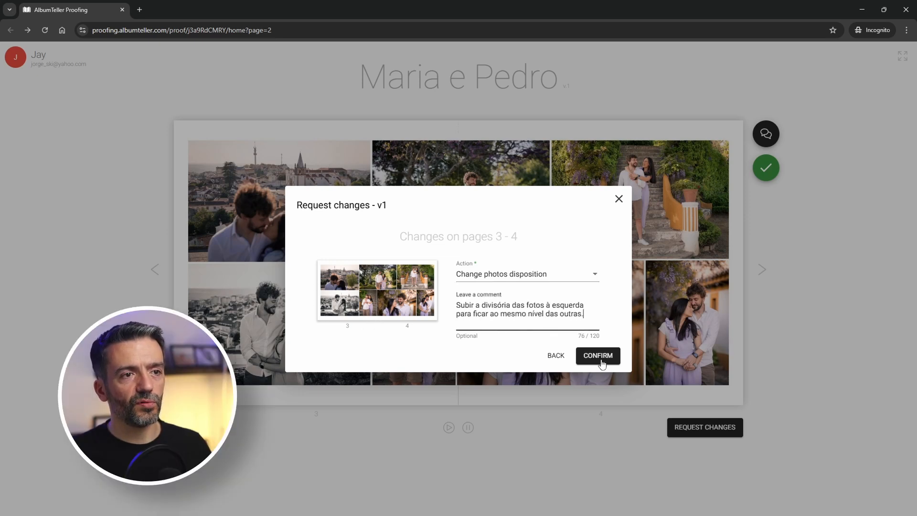
click(601, 362)
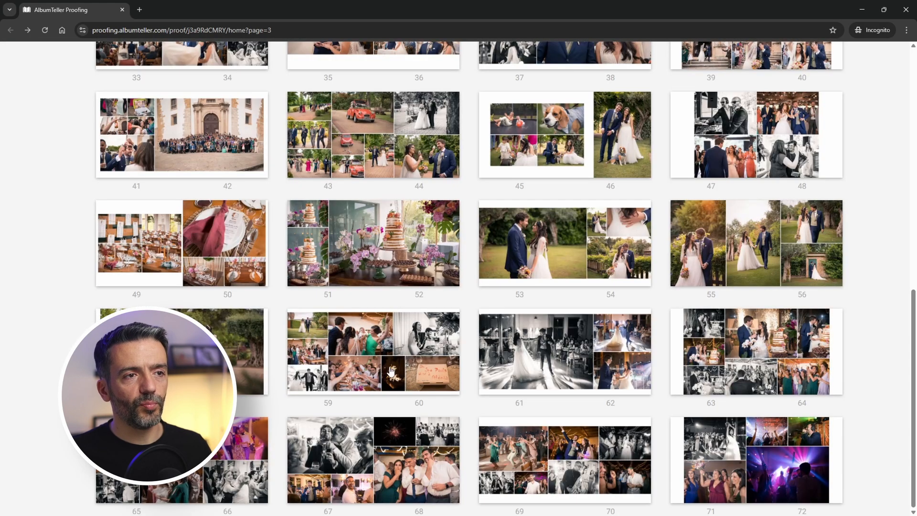
Request deletion of photo Maria e Pedro Festa (51).jpg from spread 59–60.
click(402, 348)
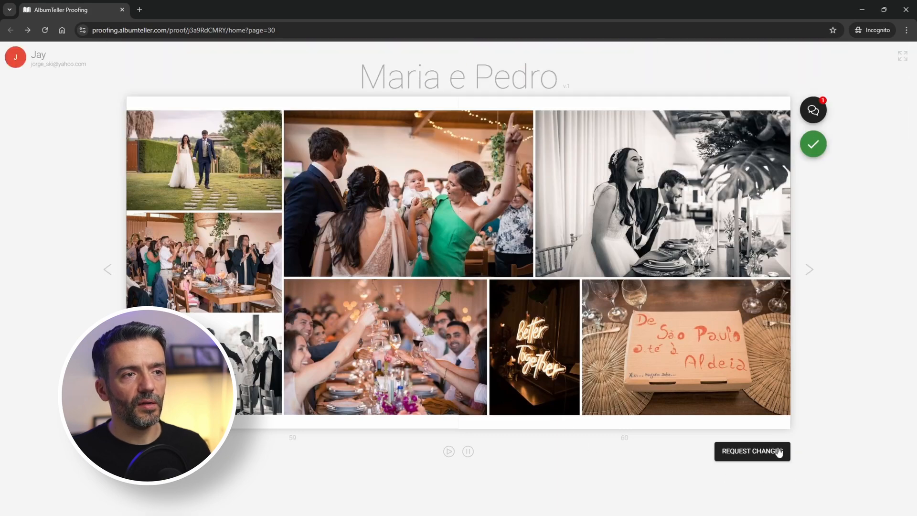
click(758, 458)
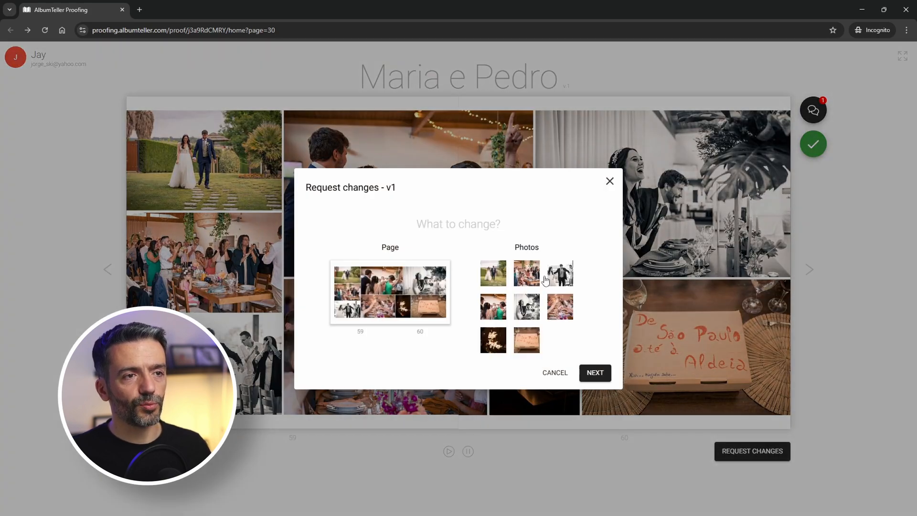
click(532, 341)
click(596, 373)
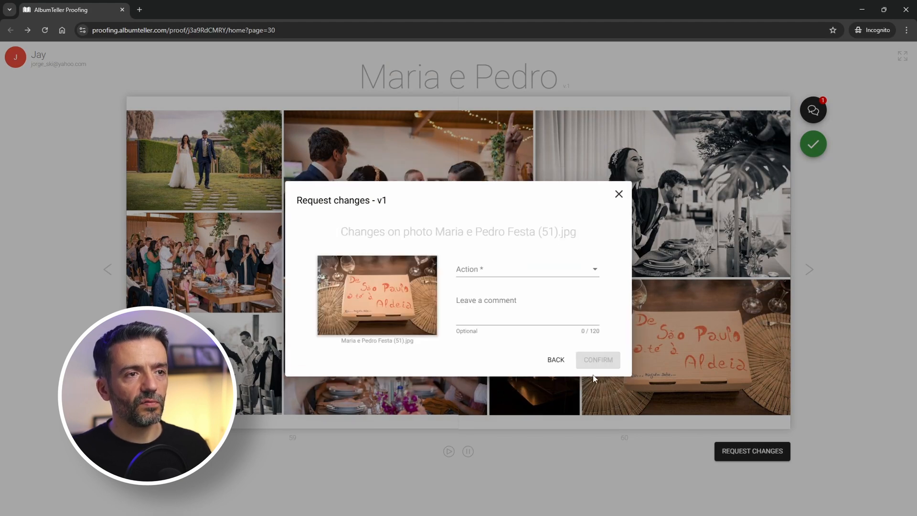
click(524, 274)
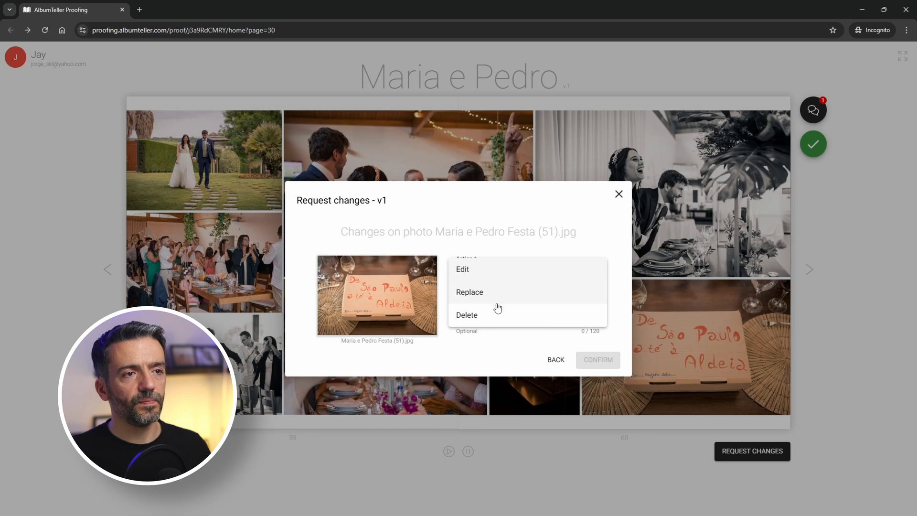
click(508, 316)
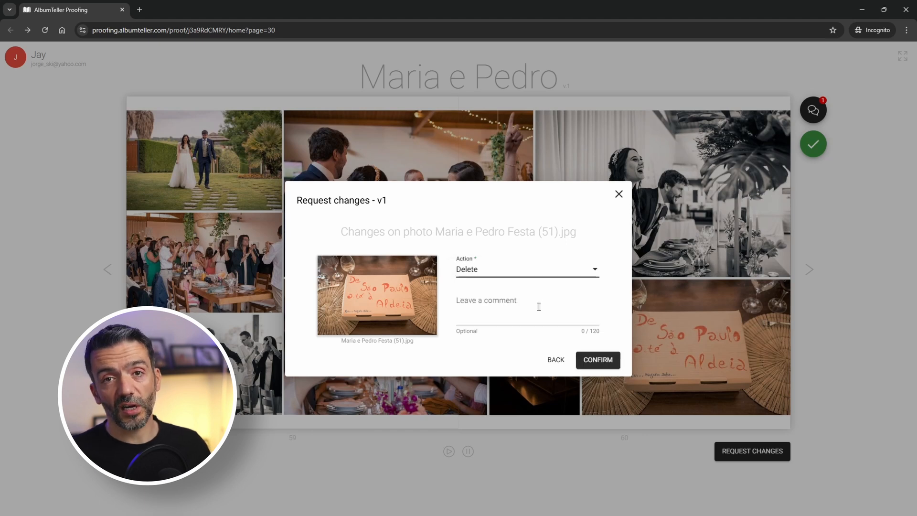
click(509, 322)
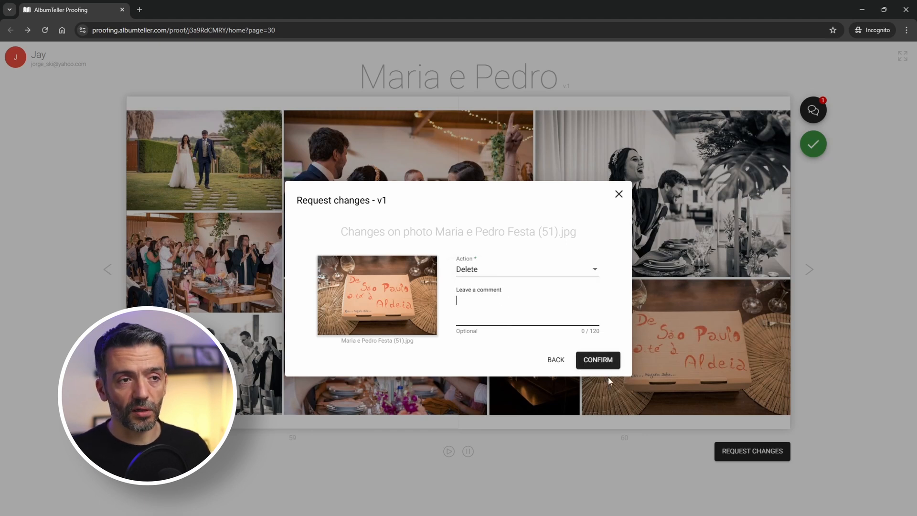
click(598, 360)
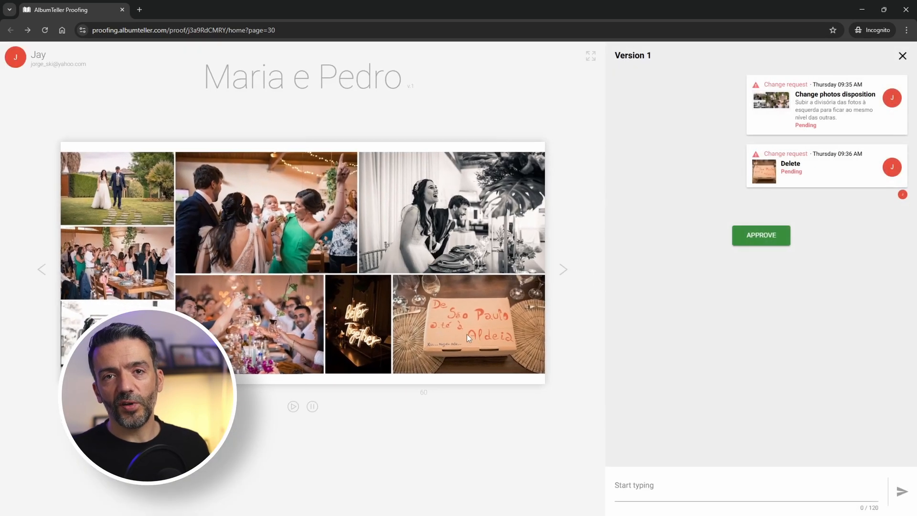
In Albumteller, open the Maria e Pedro project at spread 3–4 via the first proofing task.
key(alt+Tab)
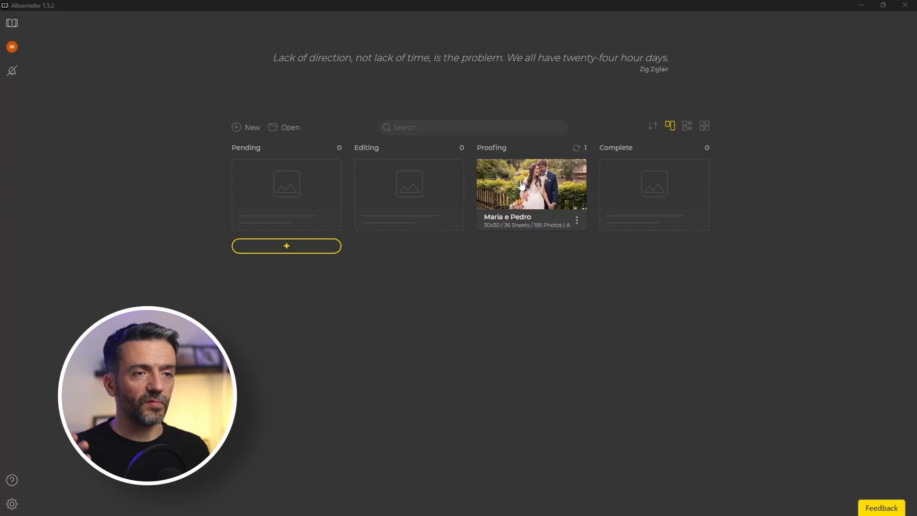
click(522, 185)
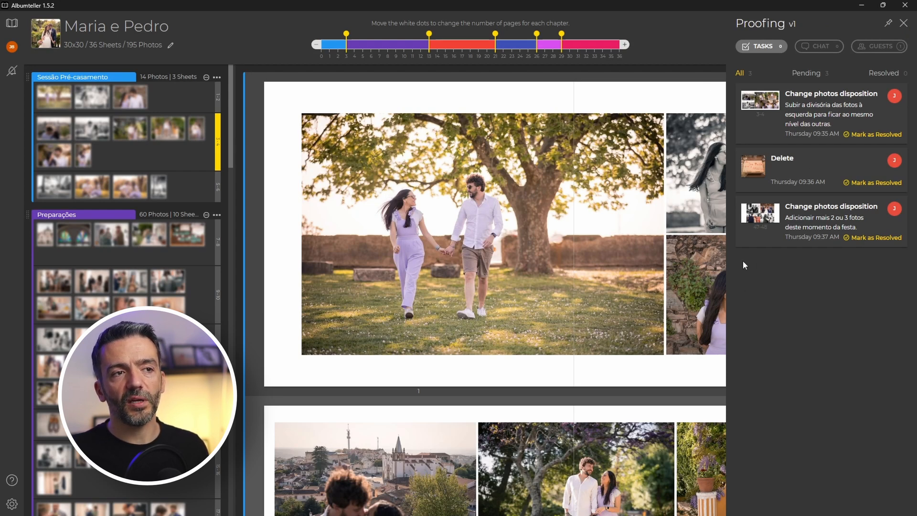
click(816, 115)
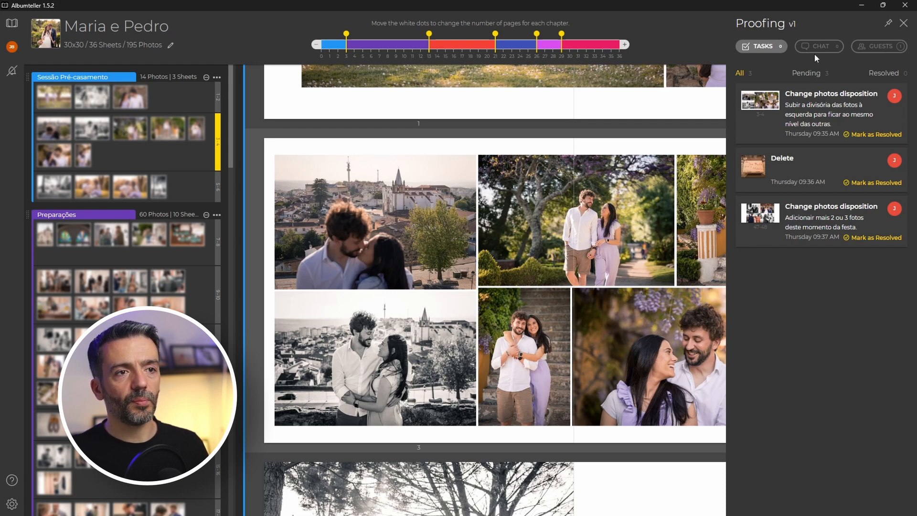
click(904, 24)
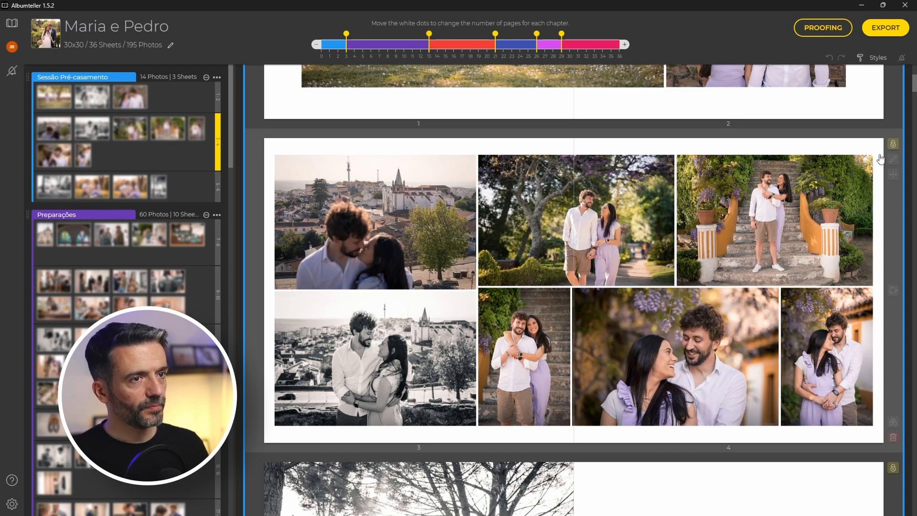
Raise the bottom crop of page 3's top-left town-and-kiss photo so the divider lines up.
double_click(629, 289)
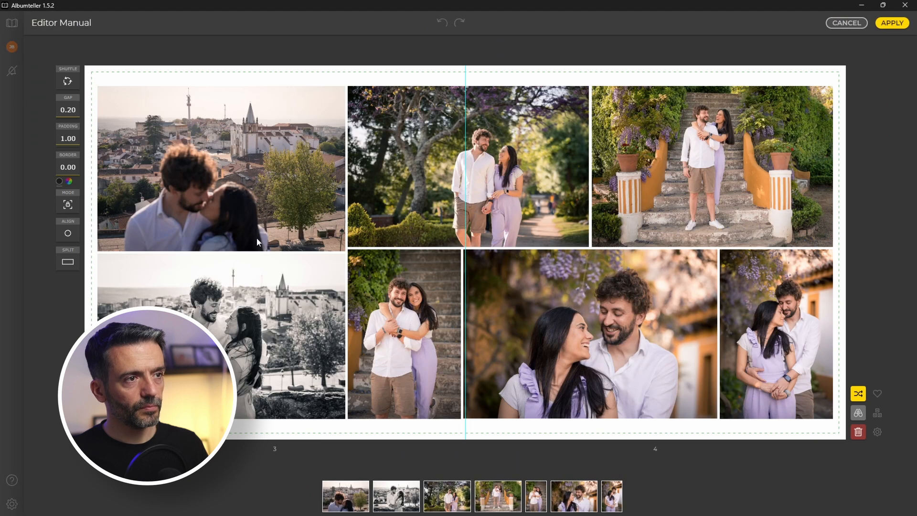
click(257, 239)
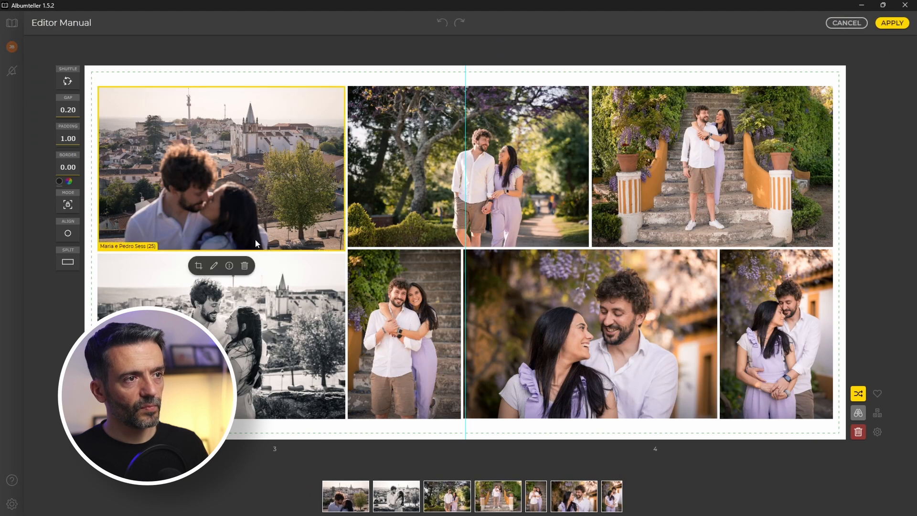
click(199, 266)
drag(220, 250, 224, 250)
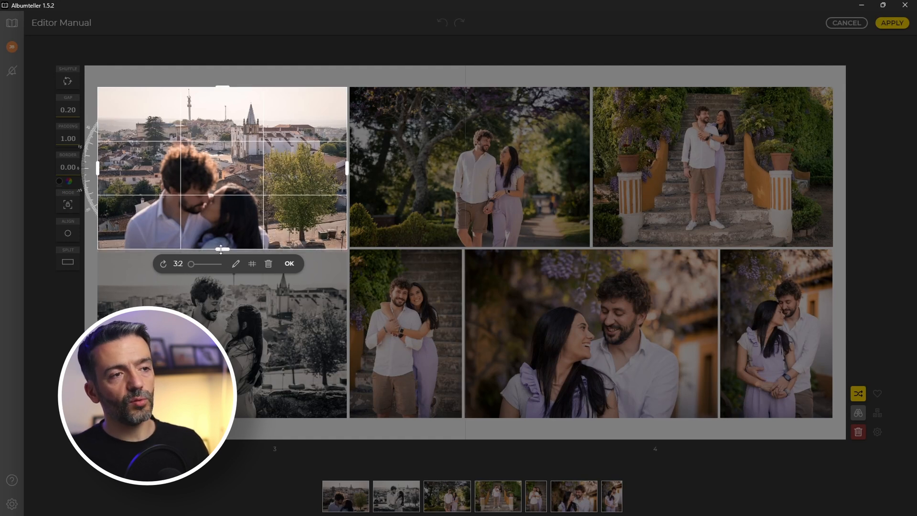
drag(220, 249, 222, 247)
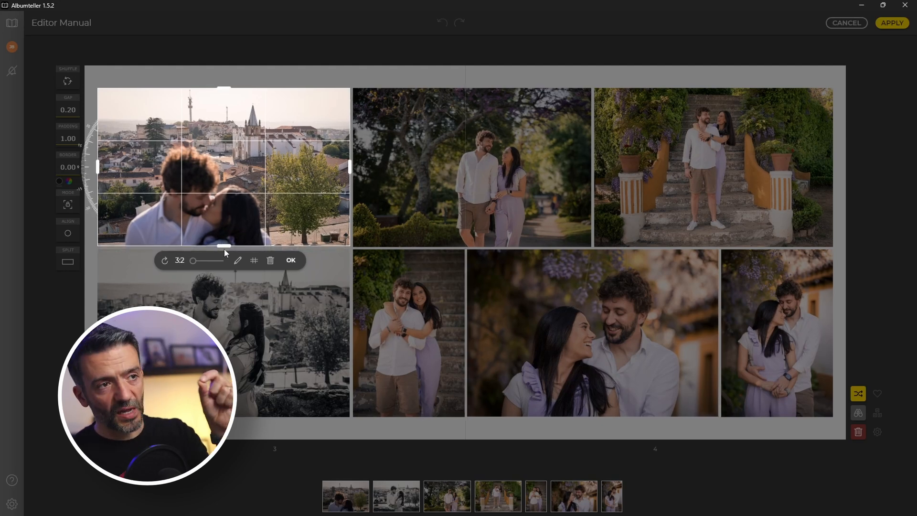
drag(224, 246, 224, 248)
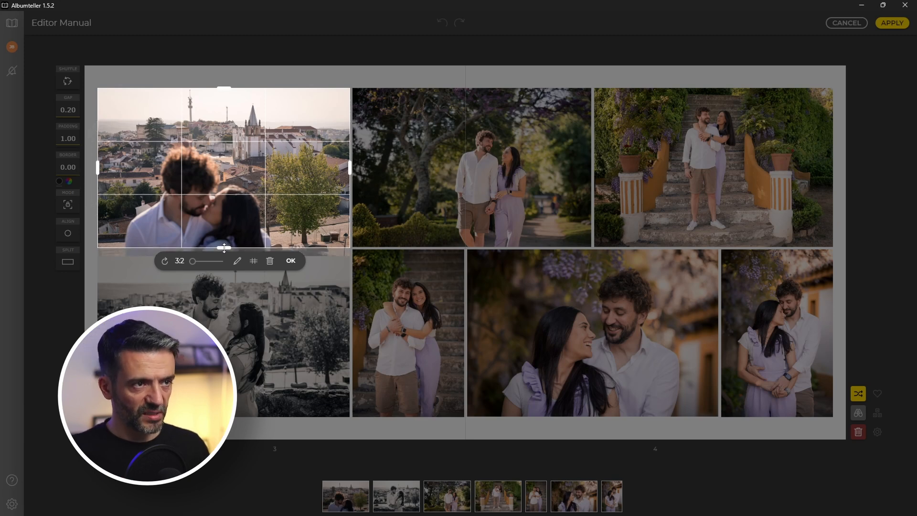
drag(224, 247, 224, 248)
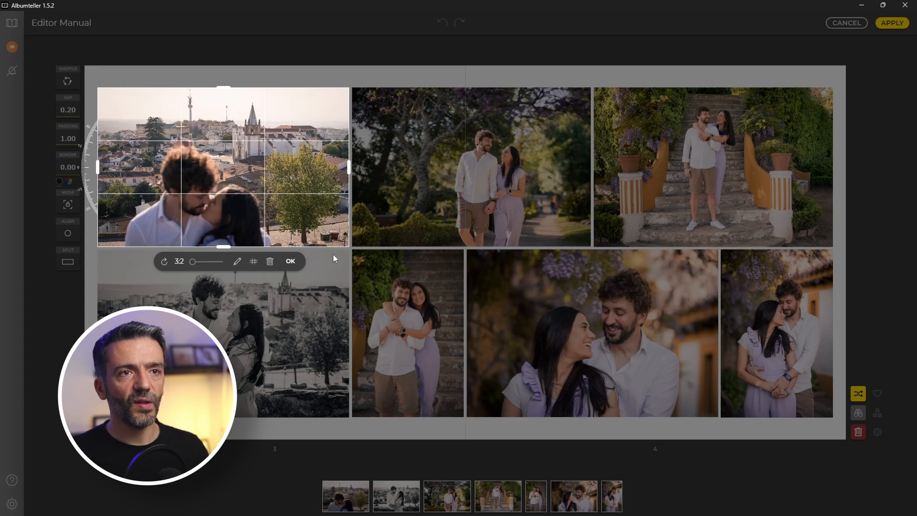
click(291, 262)
click(829, 26)
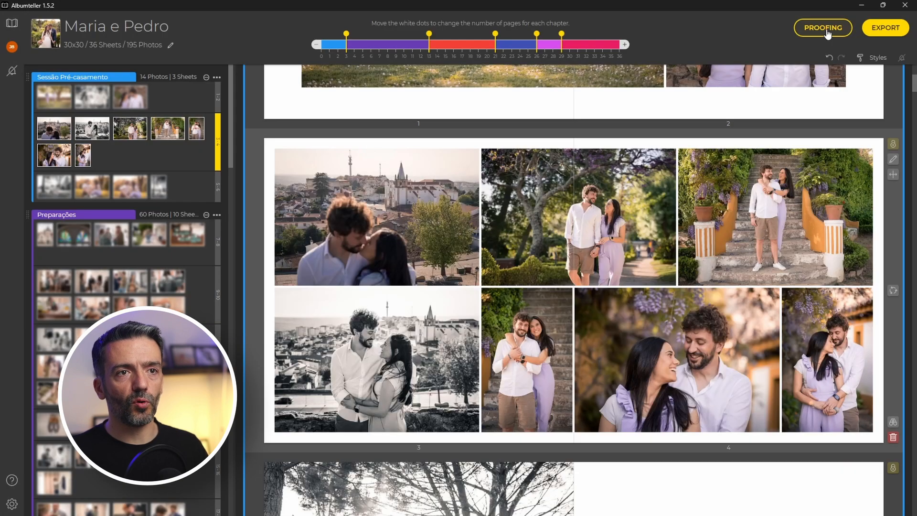
Mark the spread 3–4 disposition task resolved and jump to the Delete task's spread 59–60.
click(827, 31)
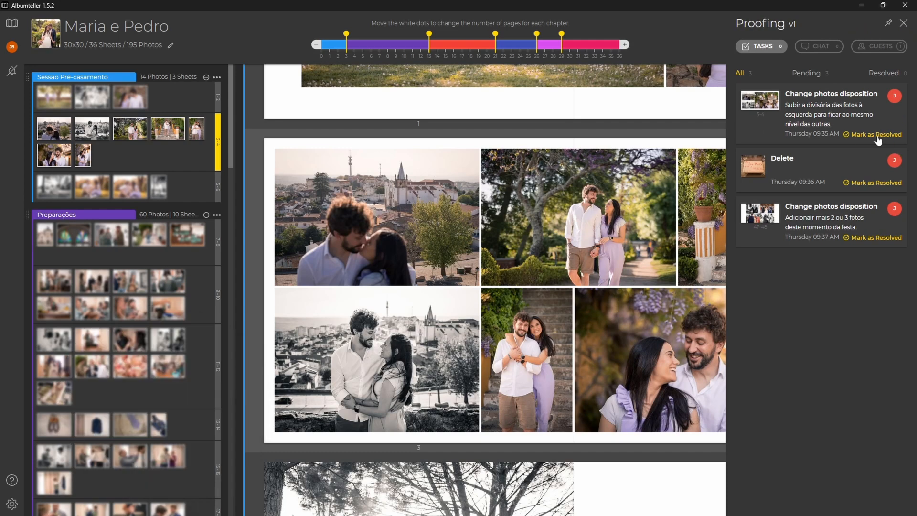
click(879, 136)
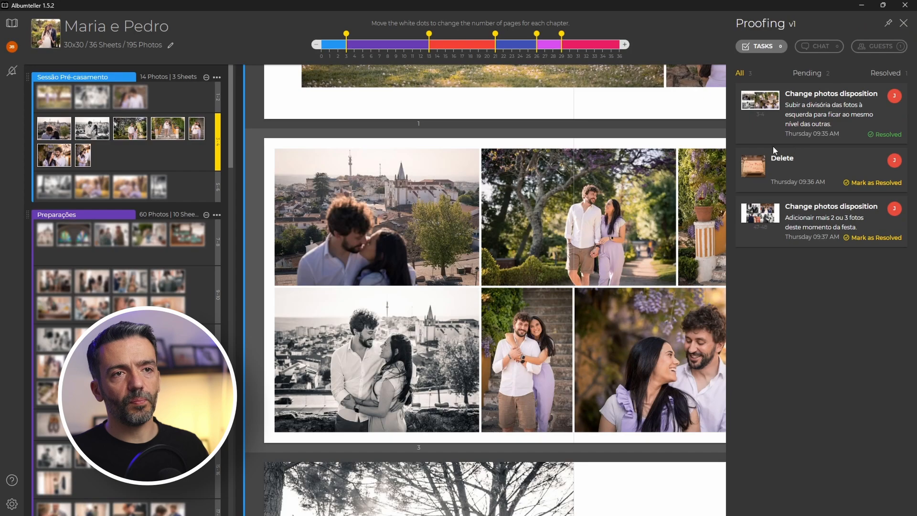
click(757, 174)
scroll(587, 262, down, 5)
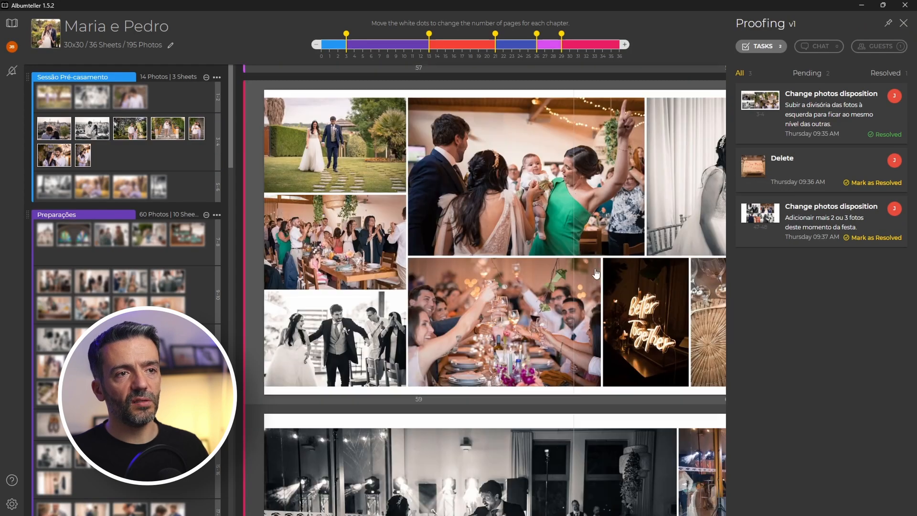
scroll(588, 261, up, 5)
Delete the São Paulo box photo from page 60, swap the neon, toast and B&W photos, and apply.
double_click(583, 261)
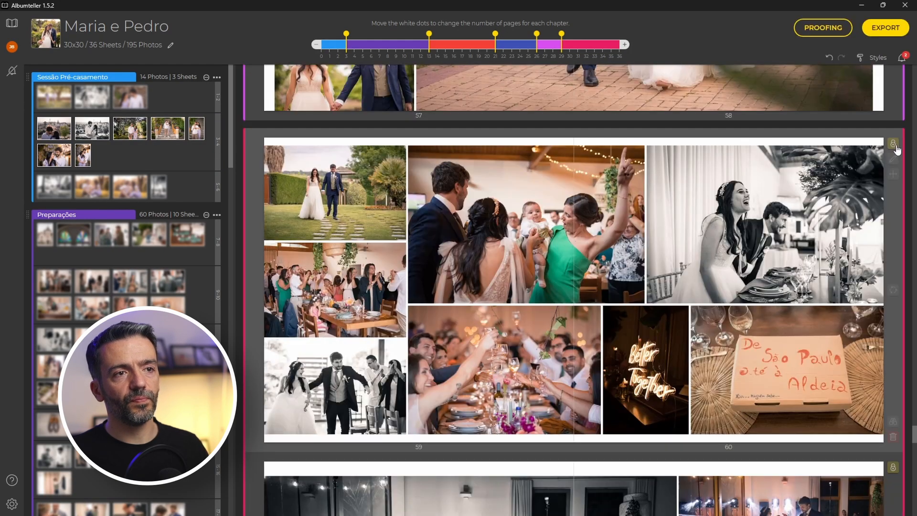
key(Delete)
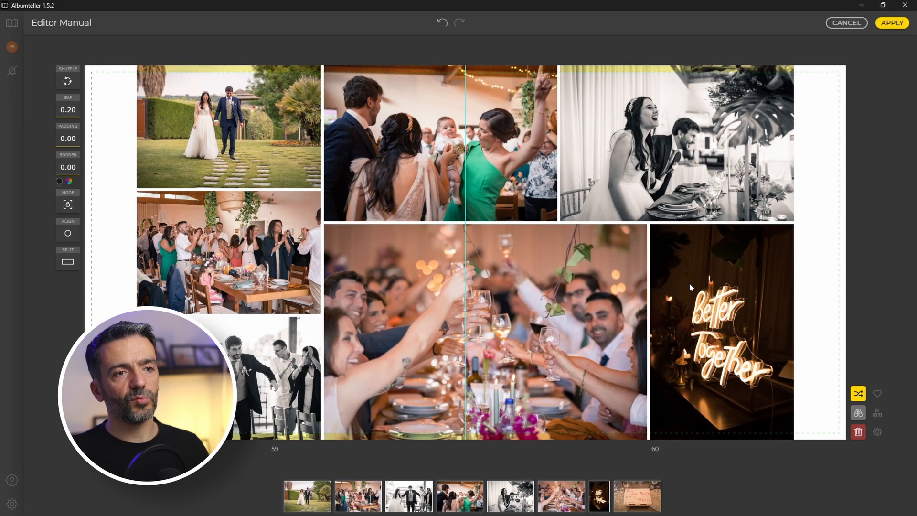
drag(687, 159, 502, 331)
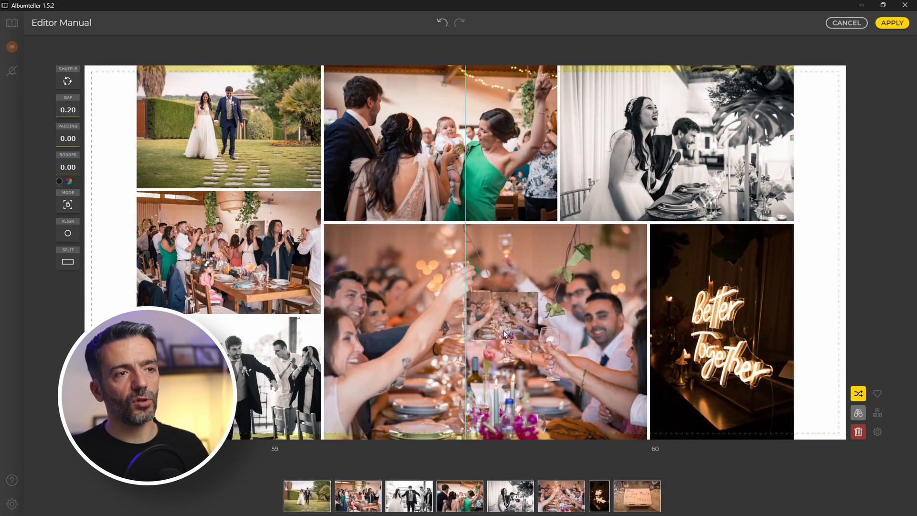
drag(736, 274, 578, 325)
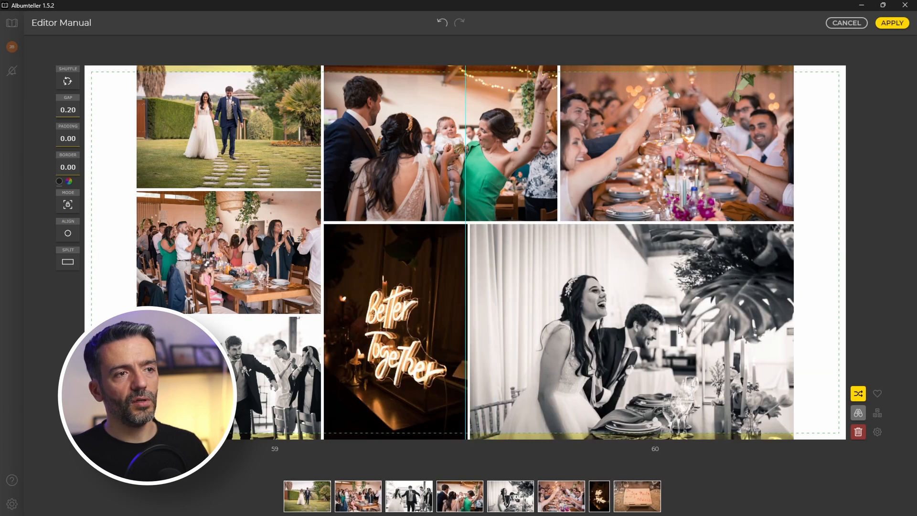
click(892, 23)
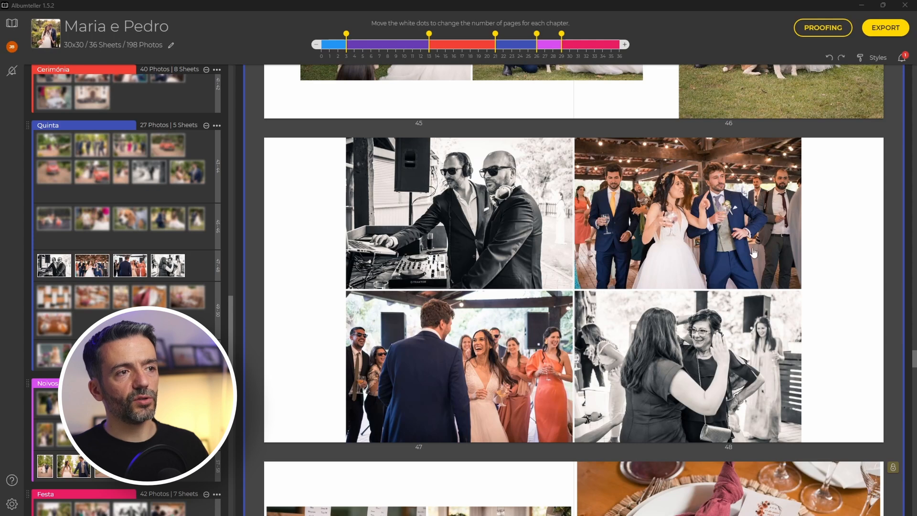
Import photos 213, 225, 234 and 219 into the Quinta chapter for spread 47–48.
click(200, 274)
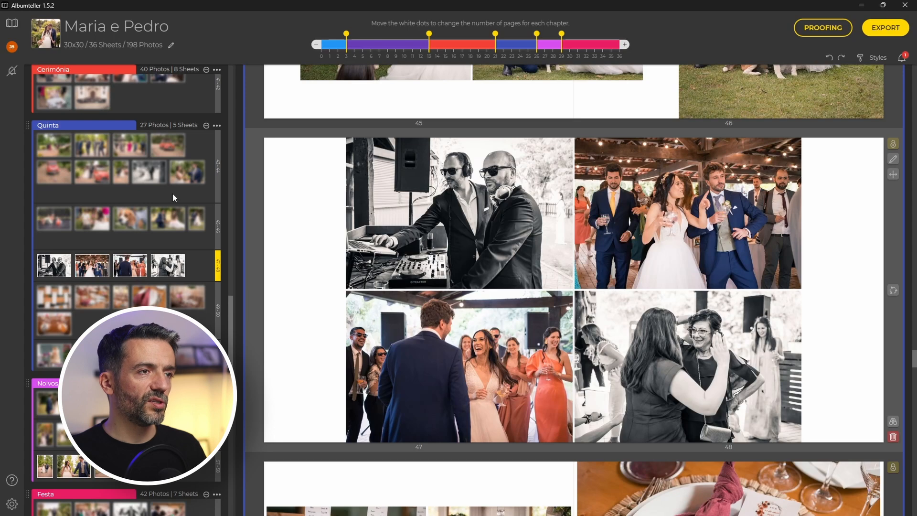
click(217, 125)
click(244, 139)
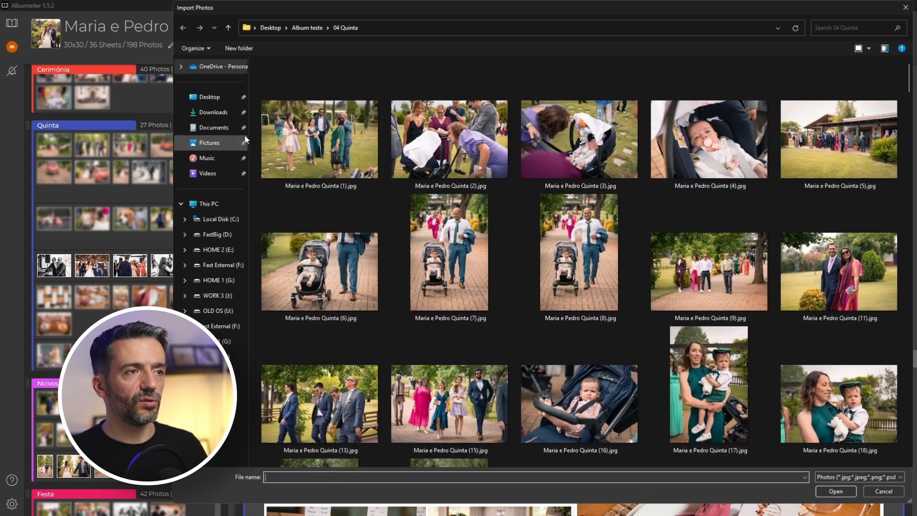
scroll(666, 238, down, 15)
scroll(663, 288, down, 20)
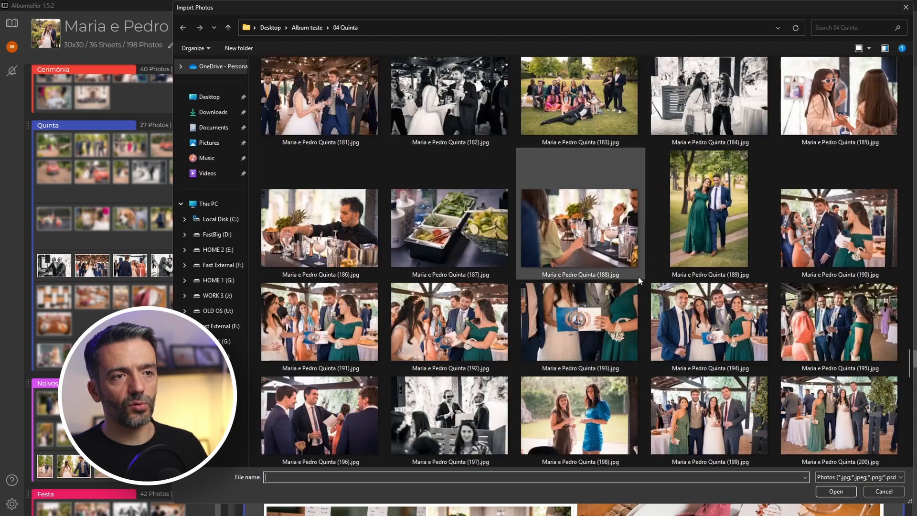
click(571, 336)
scroll(572, 337, down, 3)
ctrl+click(712, 330)
scroll(715, 363, down, 3)
ctrl+click(437, 340)
scroll(525, 311, up, 5)
ctrl+click(579, 285)
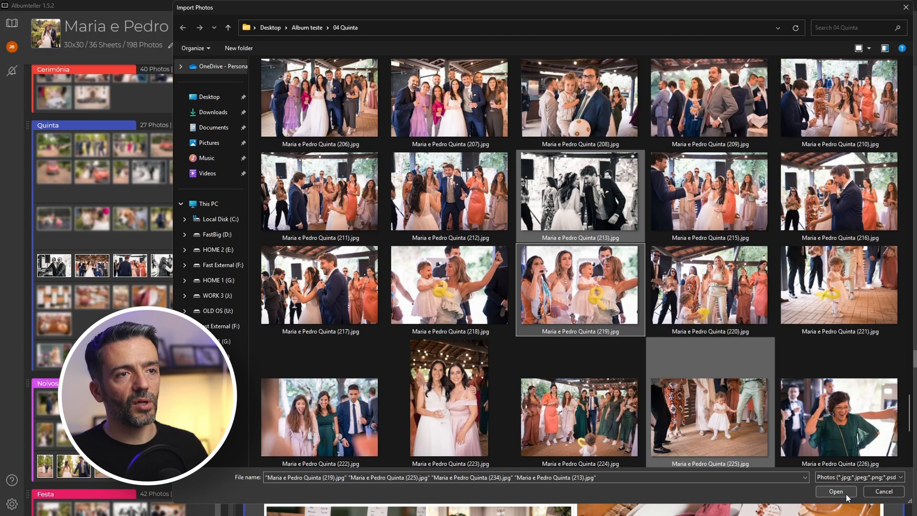
click(836, 492)
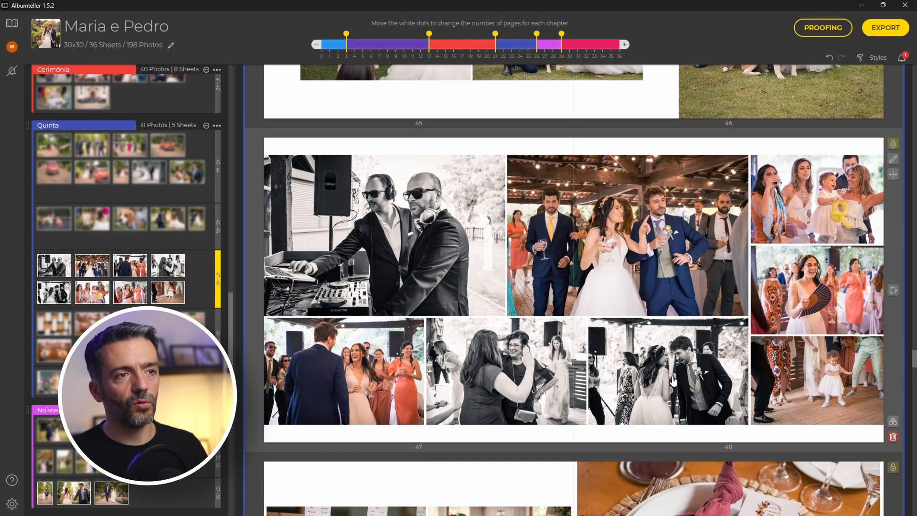
click(696, 440)
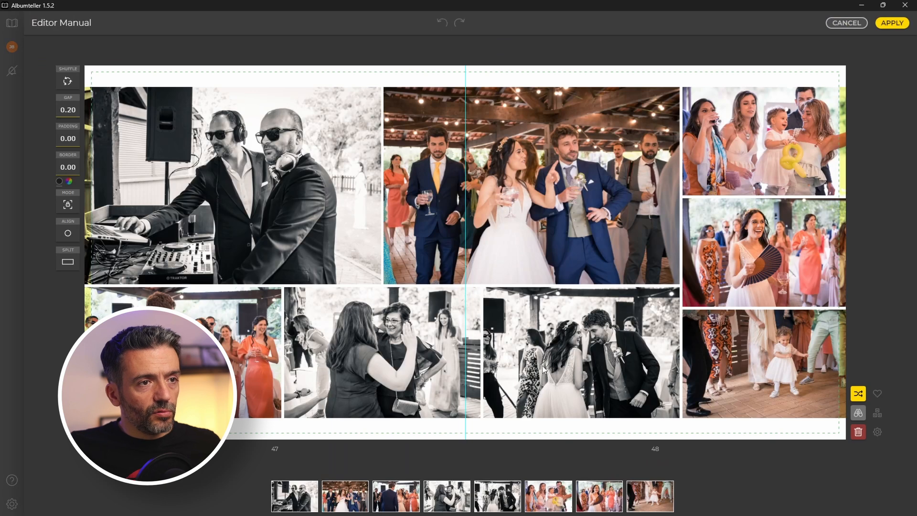
Swap the B&W couple photo with the fan photo, put the toddler photo bottom-middle, and apply.
drag(543, 369, 754, 261)
drag(772, 387, 557, 332)
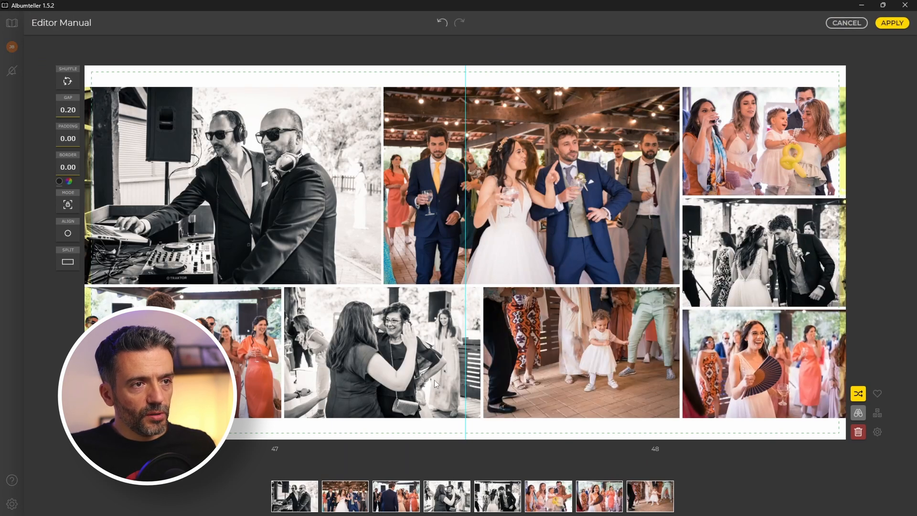
click(892, 23)
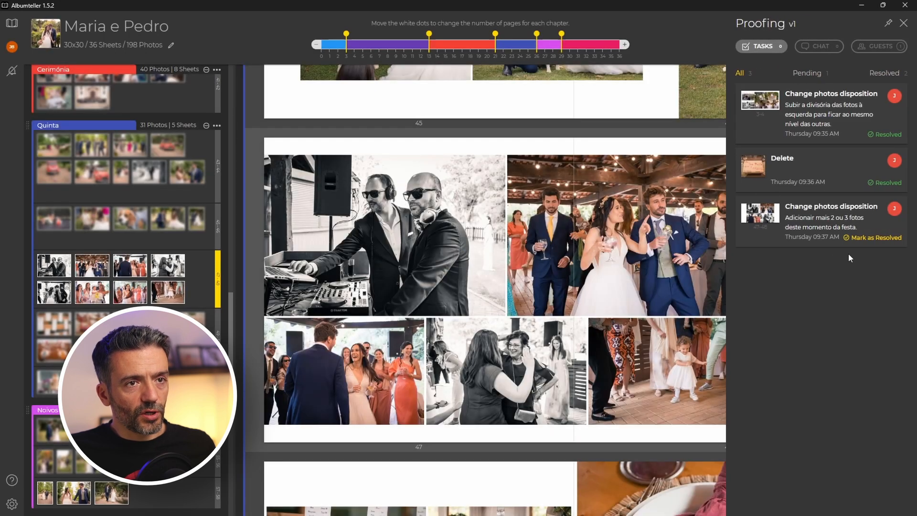
Mark the last proofing task resolved and upload the updated proofing version.
click(870, 238)
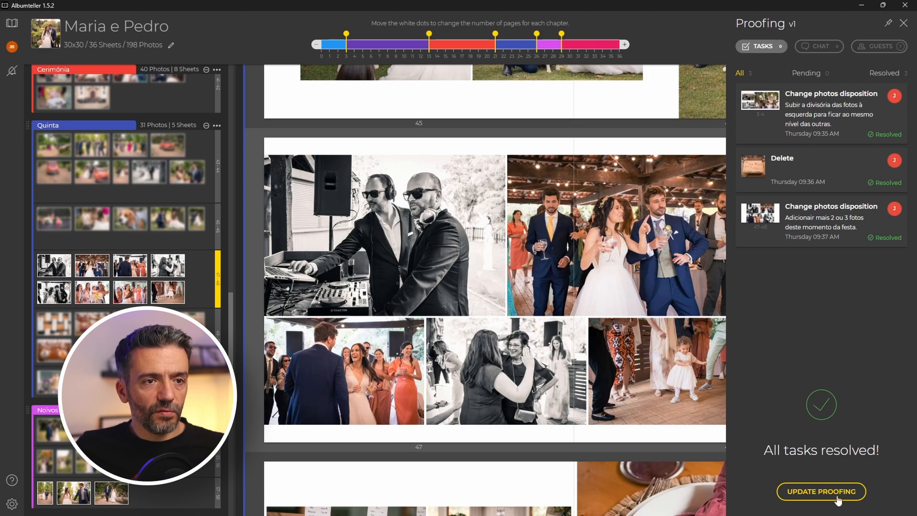
click(822, 492)
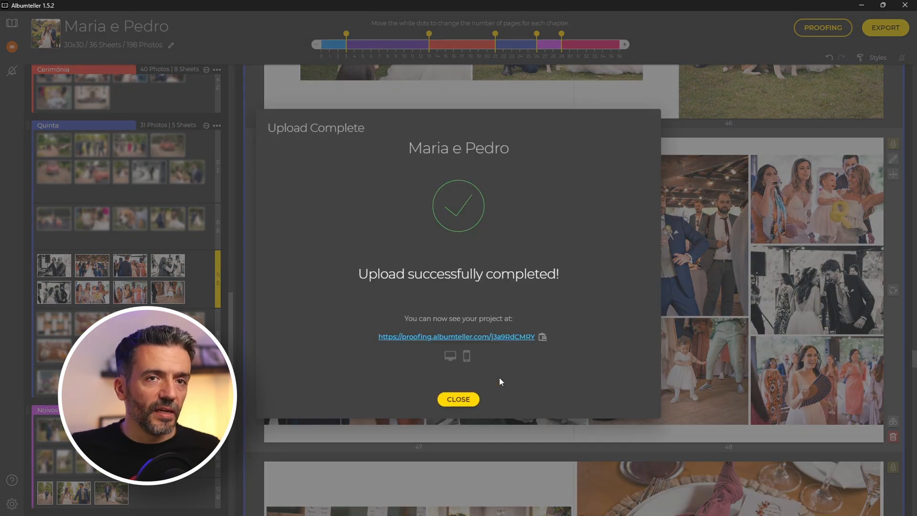
click(459, 399)
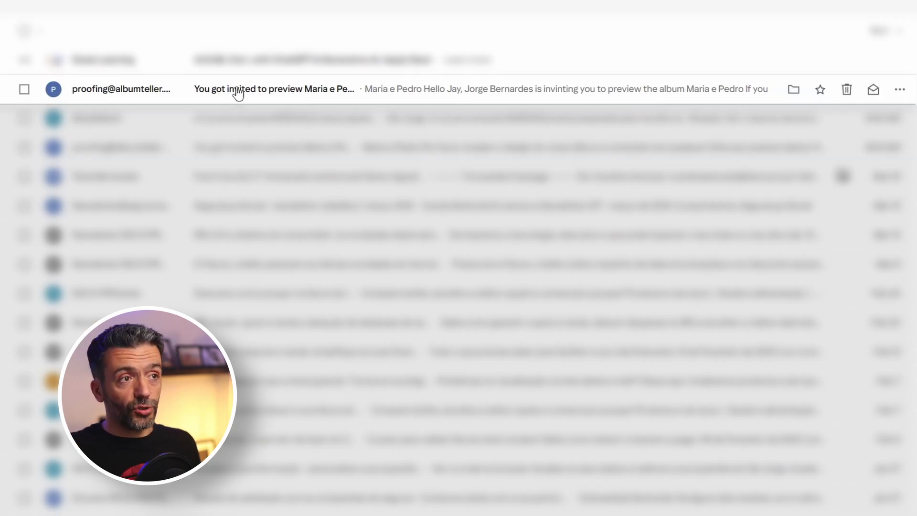
Open the proofing invitation email for the updated album.
click(383, 95)
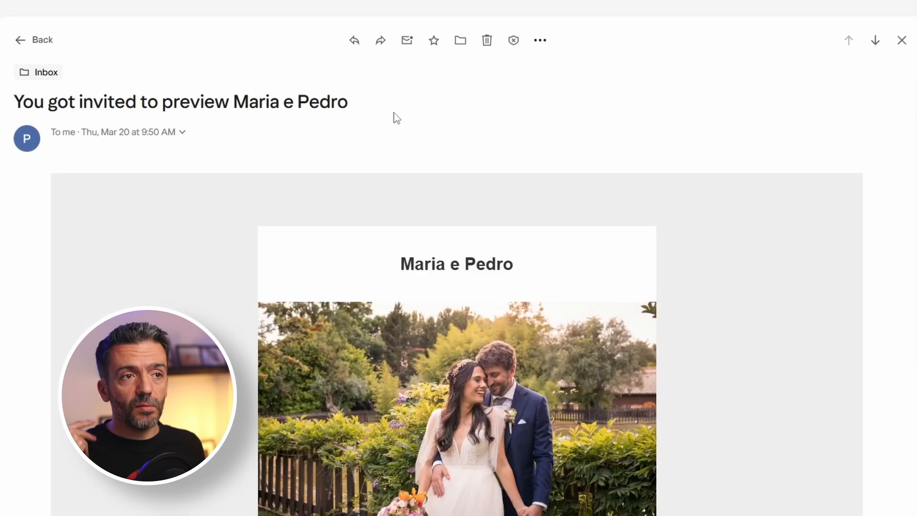
scroll(621, 258, down, 4)
scroll(587, 252, down, 4)
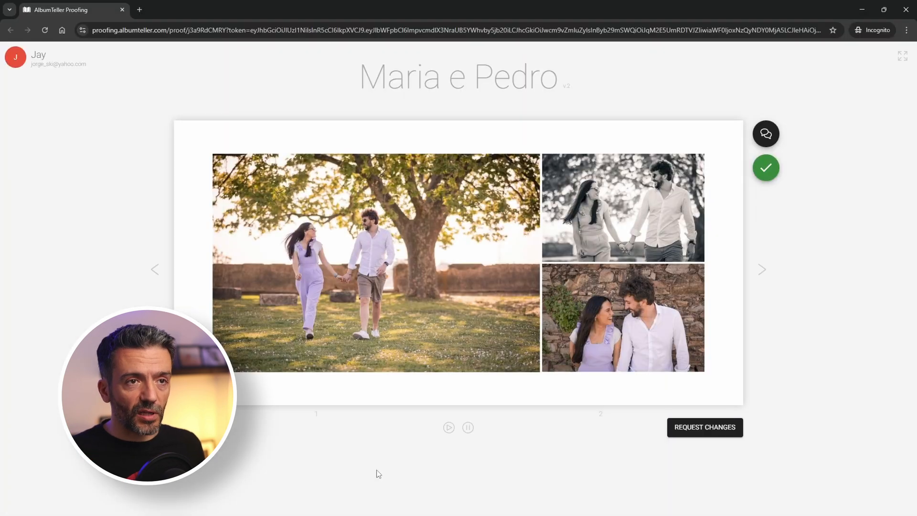
Open the Maria e Pedro v2 preview and review the corrected spread 3–4.
click(764, 134)
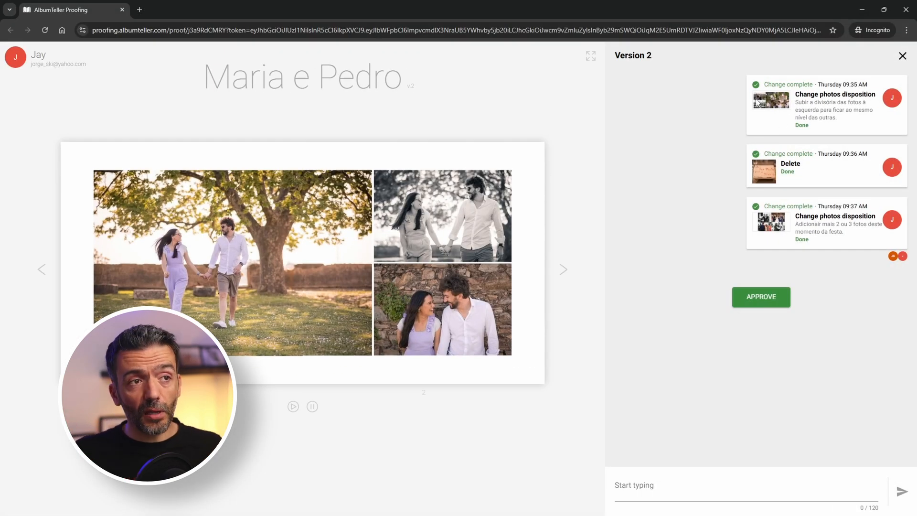
click(903, 56)
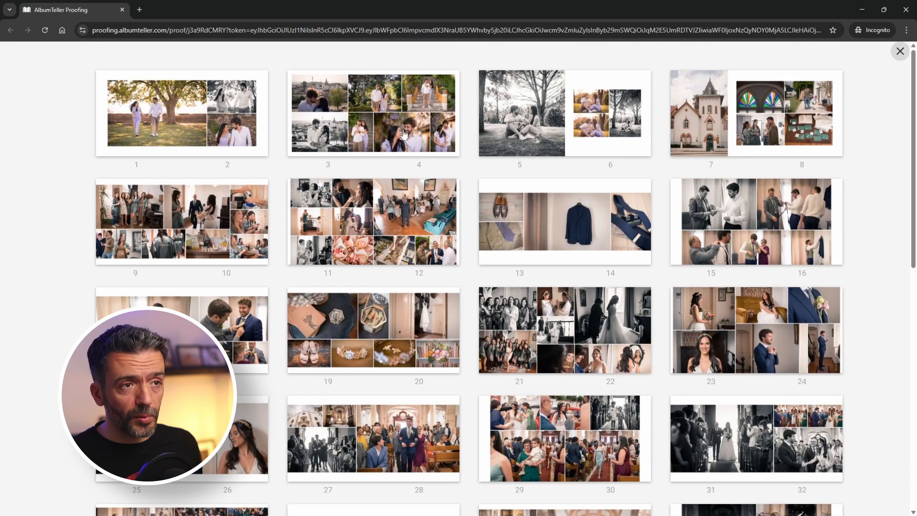
click(369, 125)
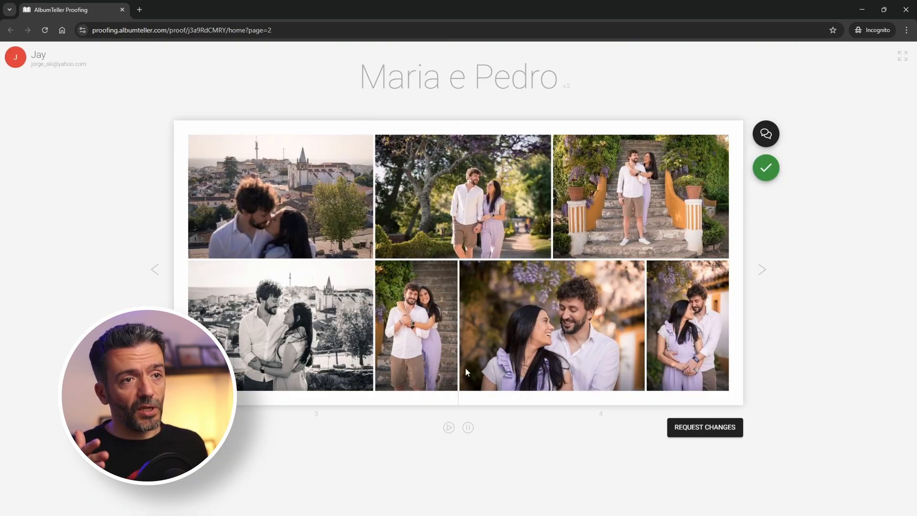
click(253, 406)
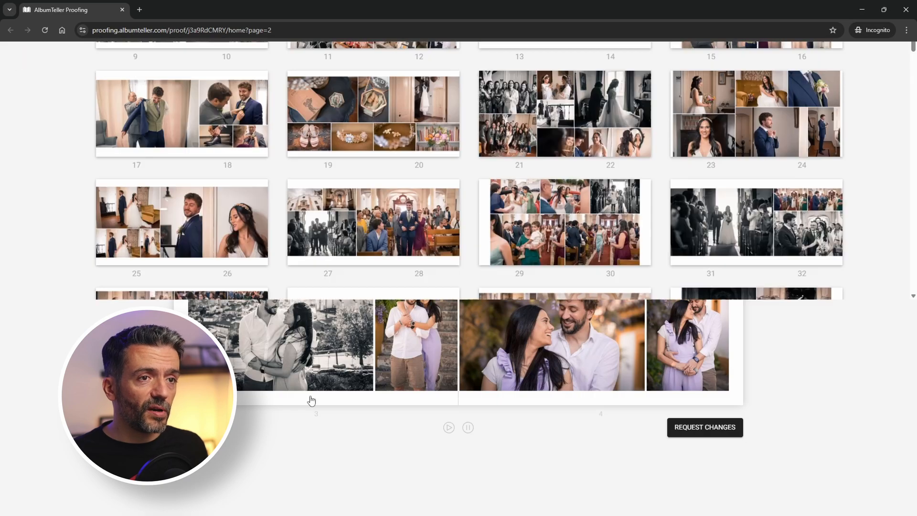
scroll(638, 276, down, 1)
scroll(608, 269, down, 9)
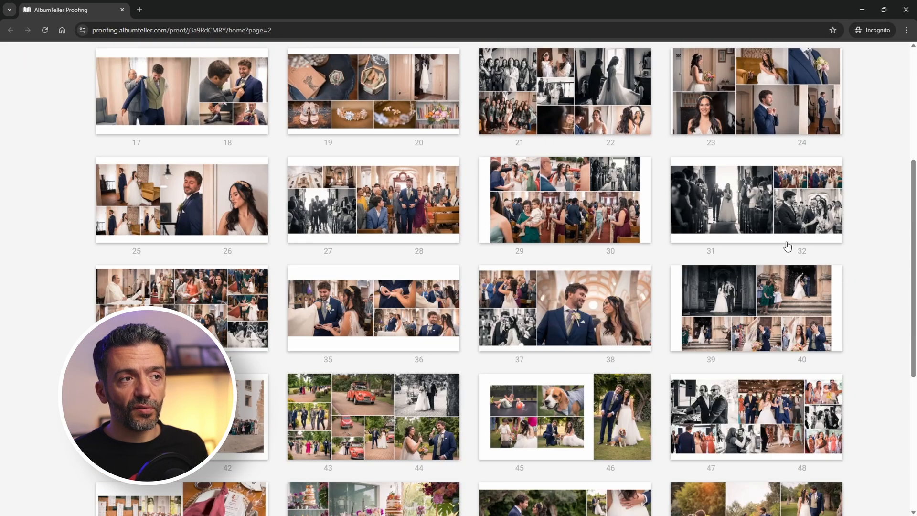
Check spreads 47–48 and 59–60, then start approving the album proof.
click(252, 292)
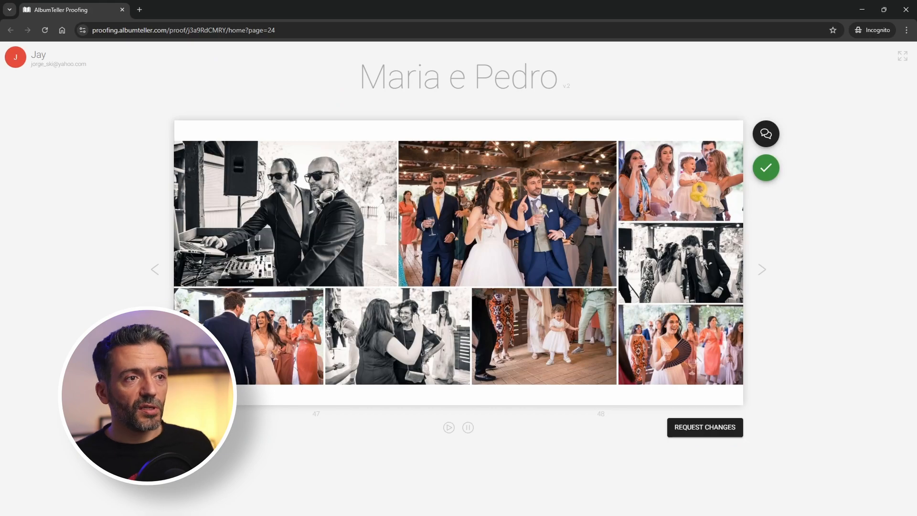
scroll(395, 304, down, 11)
scroll(395, 304, up, 11)
scroll(395, 304, down, 5)
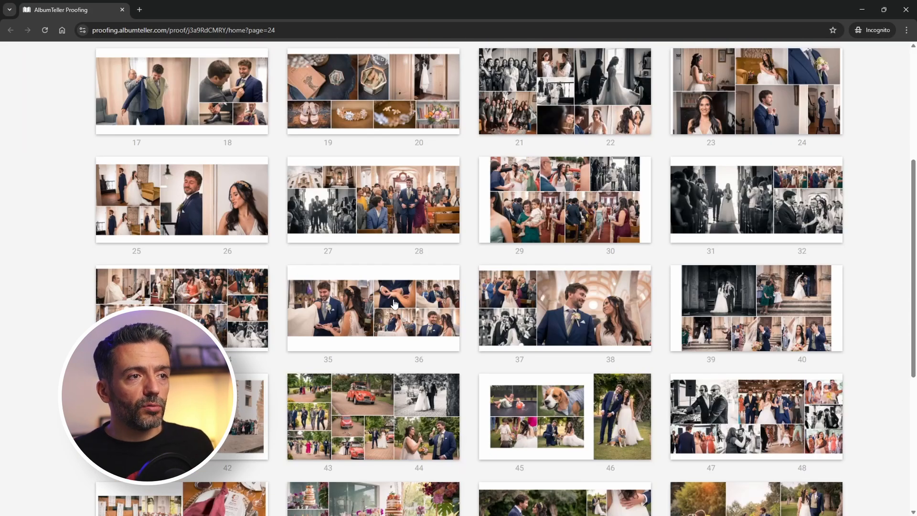
scroll(395, 304, down, 4)
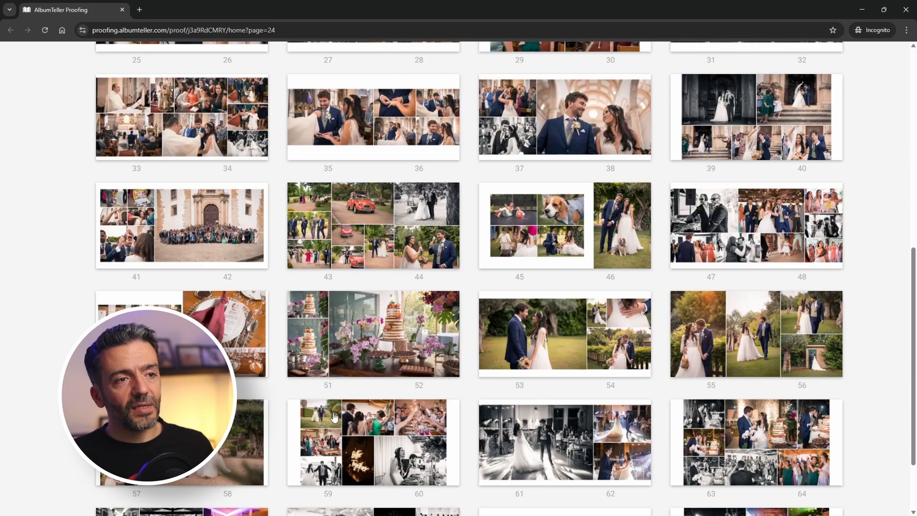
click(453, 461)
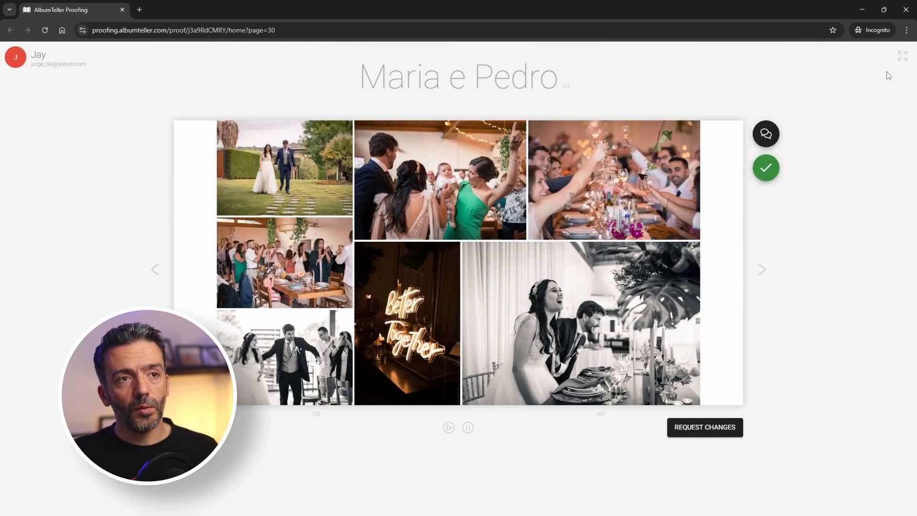
click(766, 168)
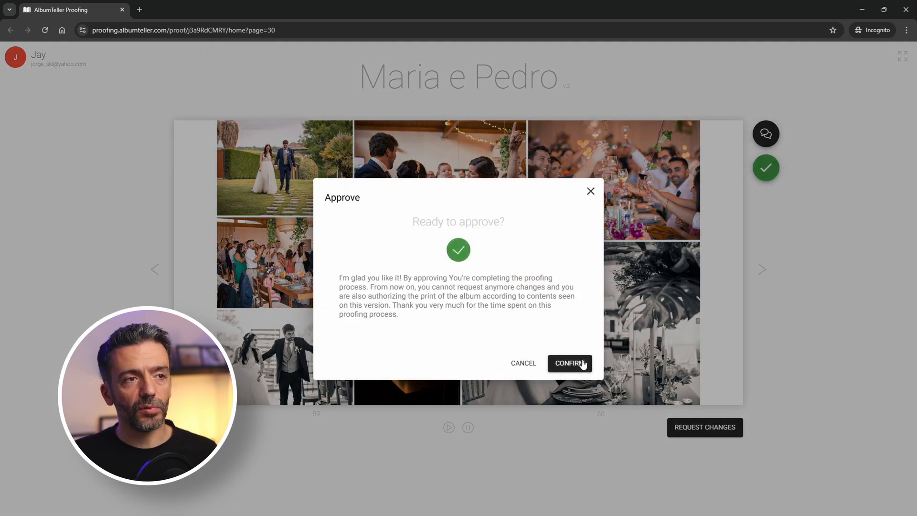
Confirm the album approval, then read the 'Maria e Pedro v.2 - APROVED!' email from proofing.
click(566, 365)
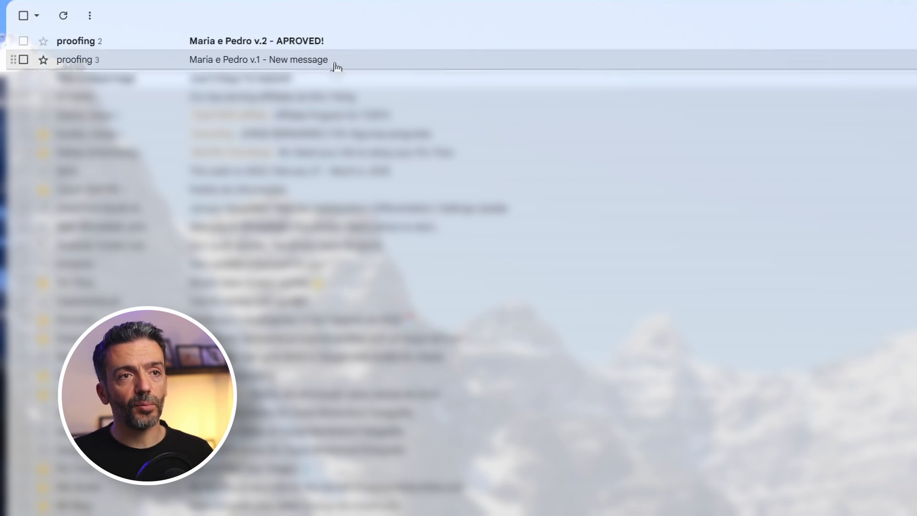
click(293, 43)
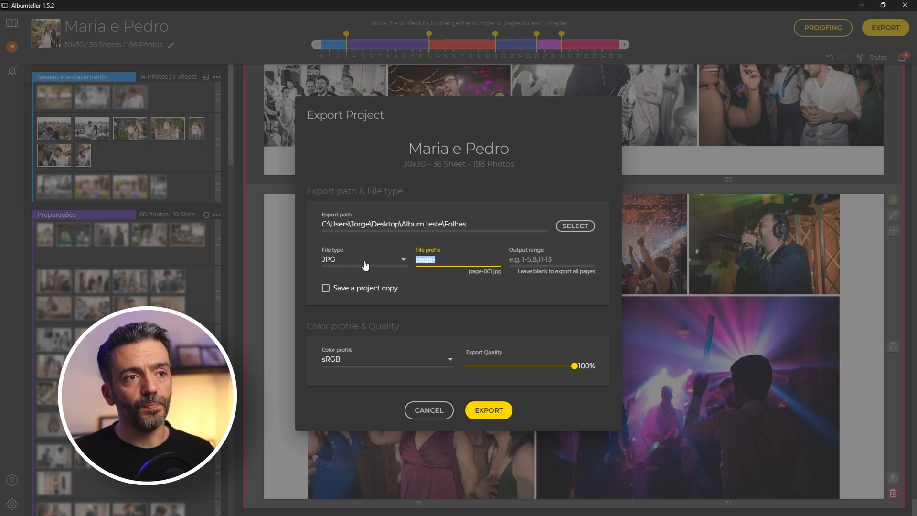
Export 'Maria e Pedro-' sRGB JPGs at 100% with a project copy, then open the export folder.
text(Maria e Pedro-)
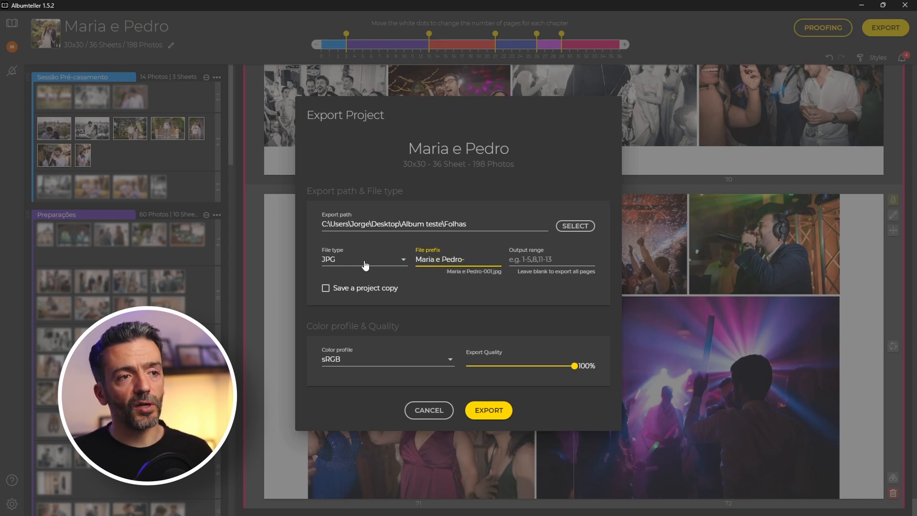
click(326, 289)
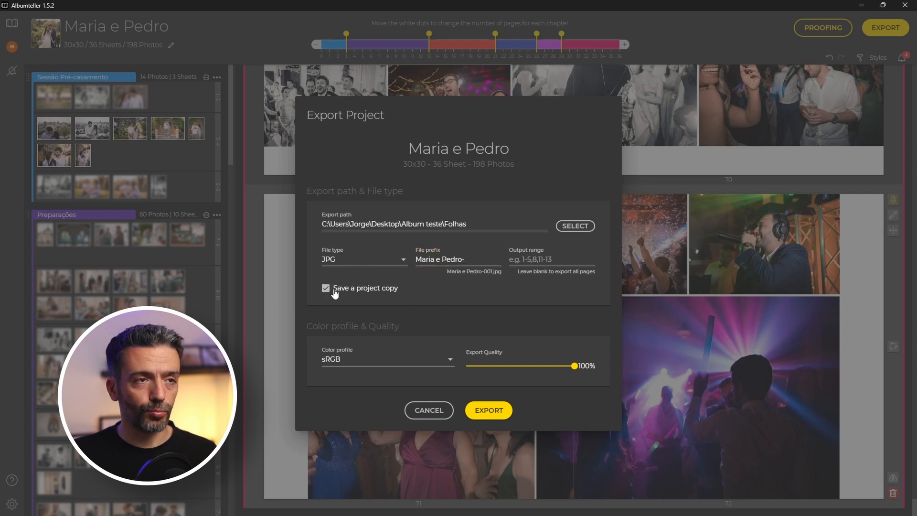
click(449, 358)
click(444, 359)
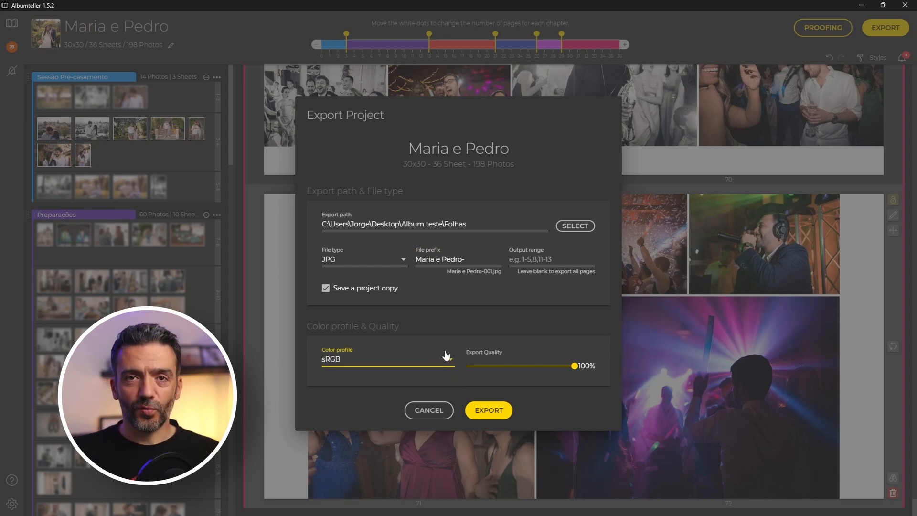
click(494, 408)
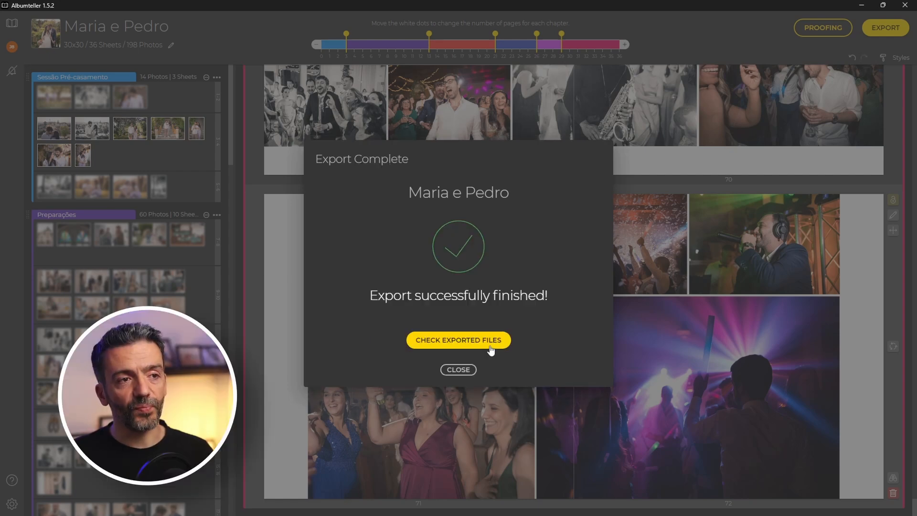
click(490, 350)
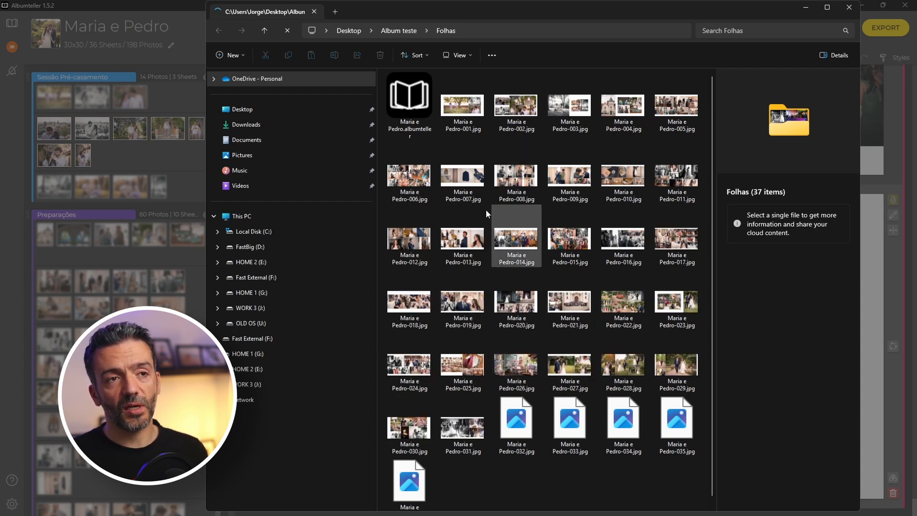
Preview Maria e Pedro-001.jpg (7086 × 3543, 16.6 MB) in Folhas, then close File Explorer.
click(455, 126)
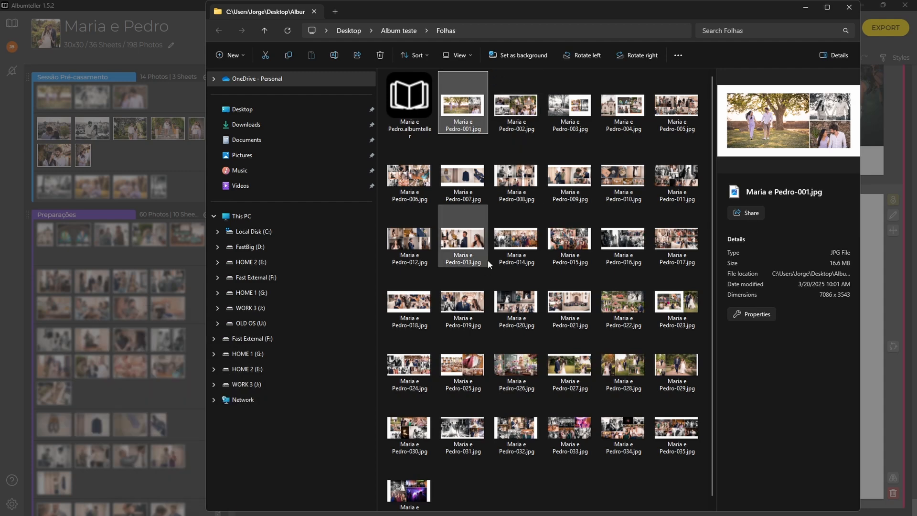
click(845, 9)
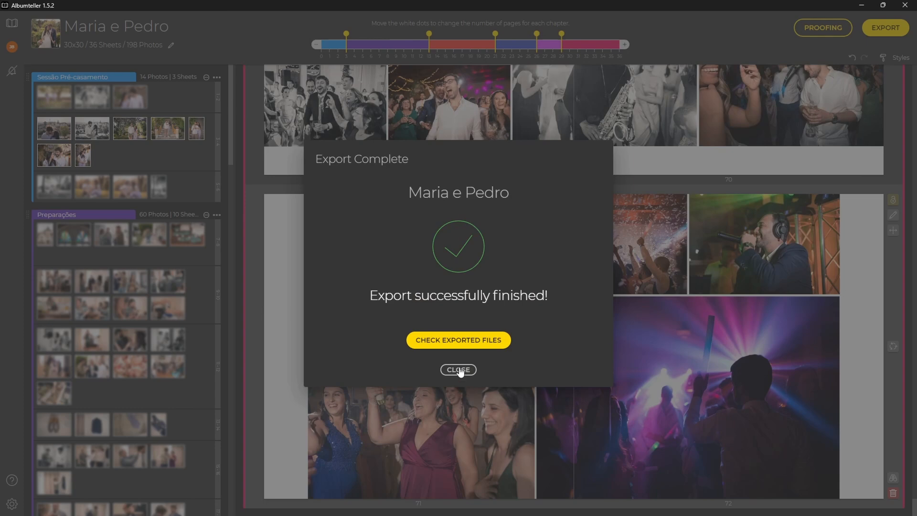
Dismiss the Export Complete message and go back to the Albumteller projects dashboard.
click(458, 370)
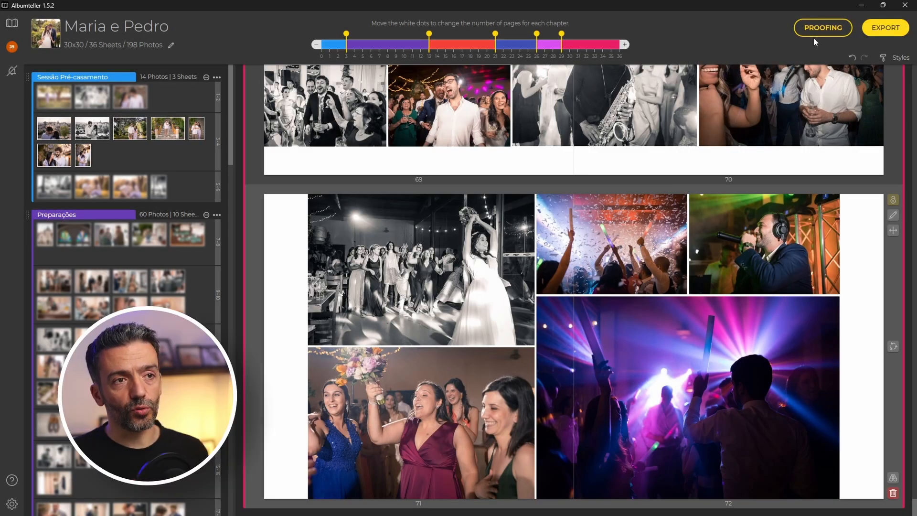
click(12, 23)
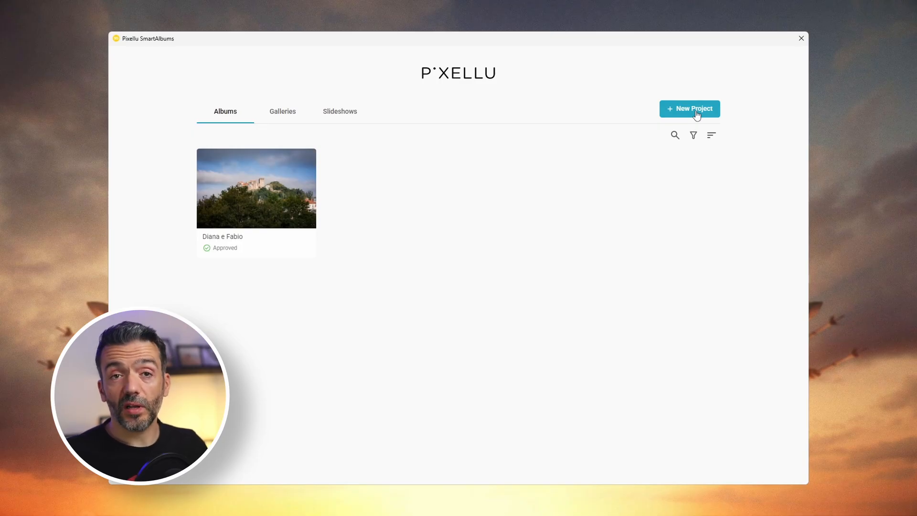
Start a new album project for DreambooksPro in the 30x30 size.
click(697, 113)
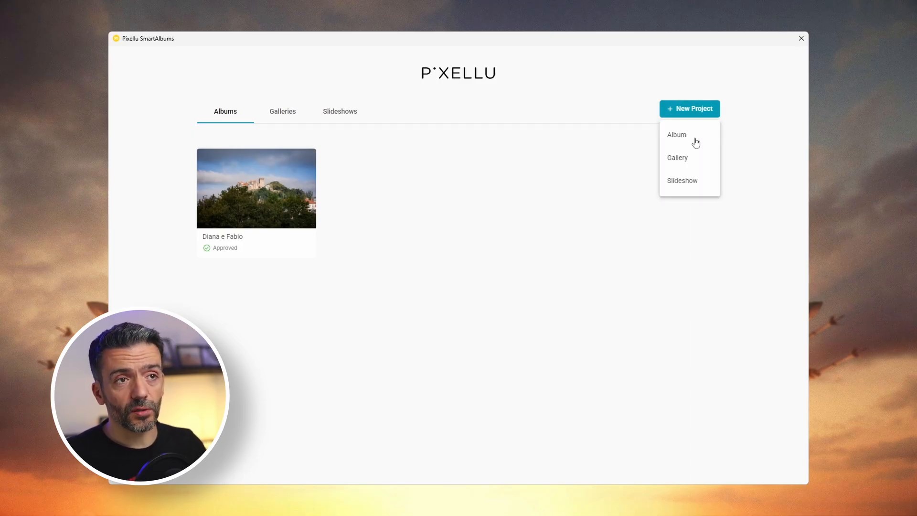
click(694, 136)
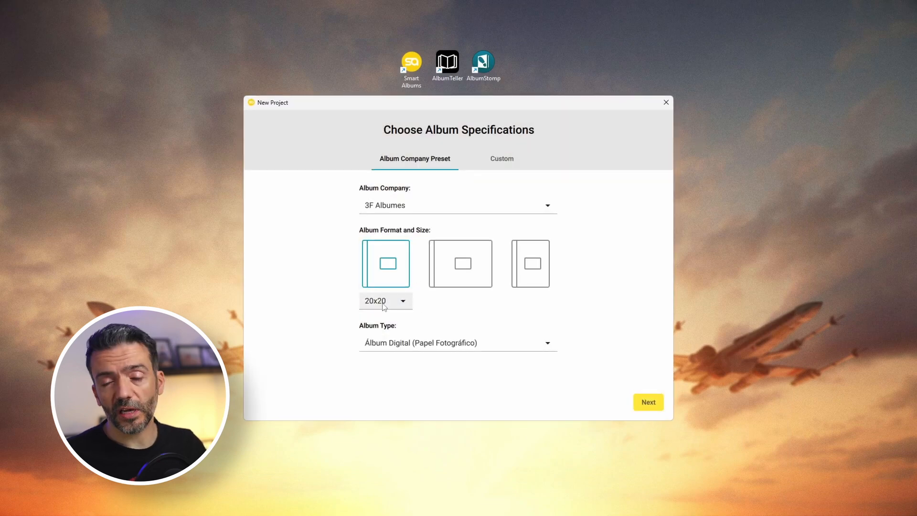
click(445, 204)
scroll(437, 358, down, 8)
scroll(438, 382, down, 3)
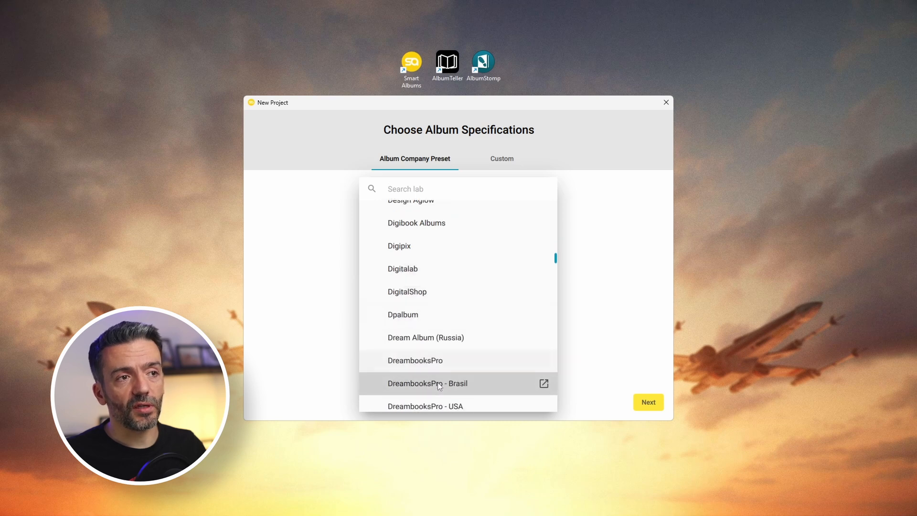
click(437, 364)
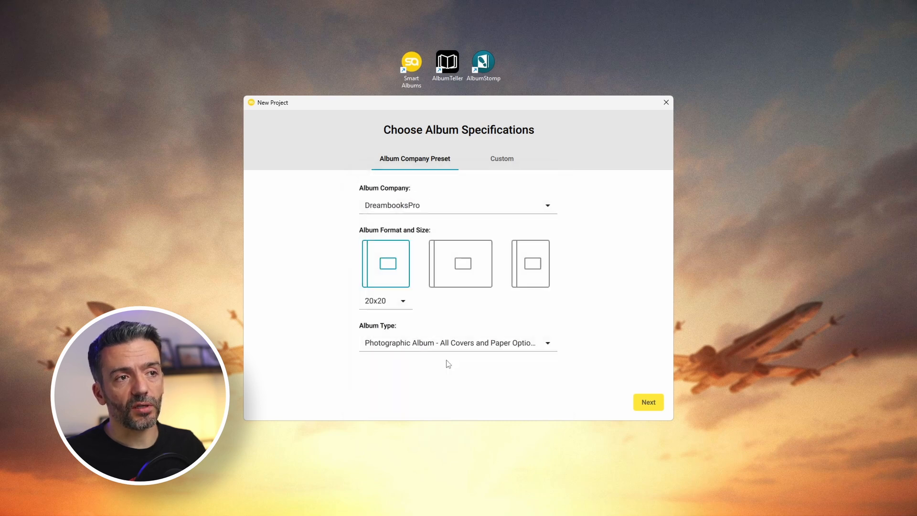
click(386, 301)
click(395, 347)
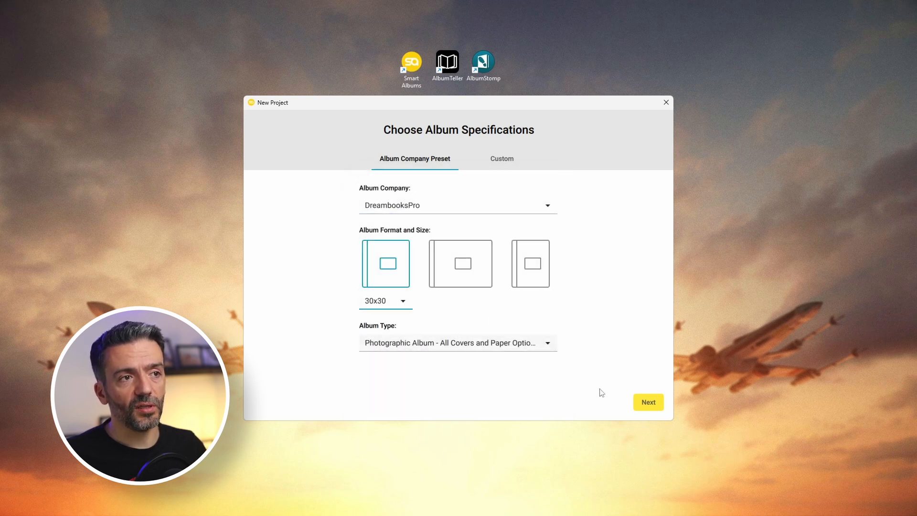
click(660, 404)
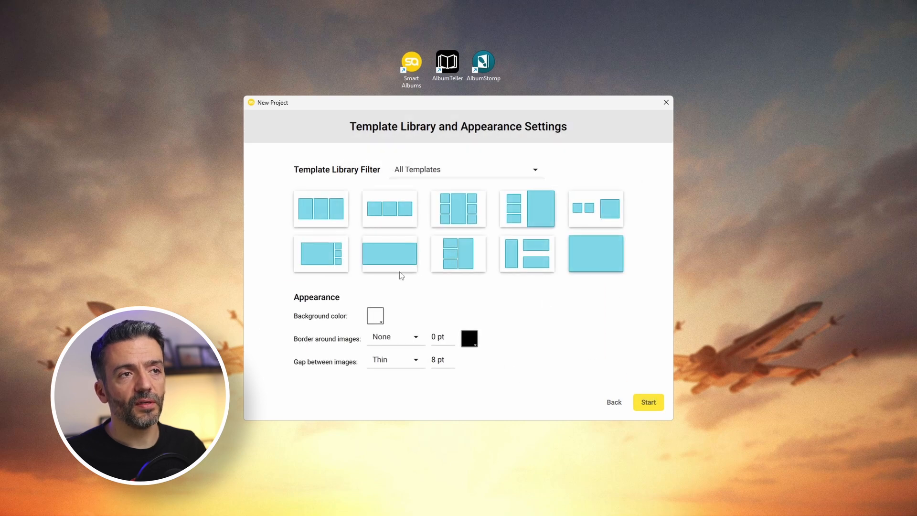
Create the project, save it as 'Mario e Pedro', and dismiss the info popup.
click(649, 403)
text(Mario e Pedro)
key(Return)
click(569, 314)
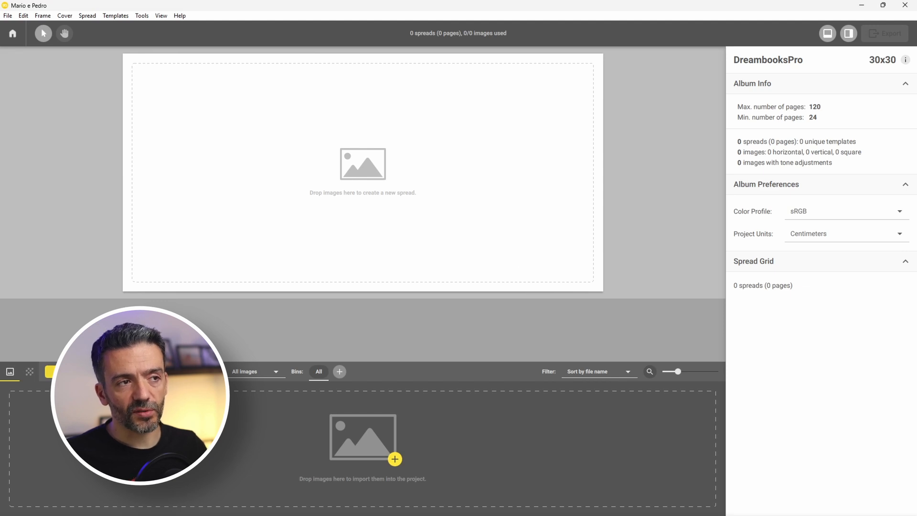
Import all 211 images from the Album Selec folder into Mario e Pedro.
click(74, 372)
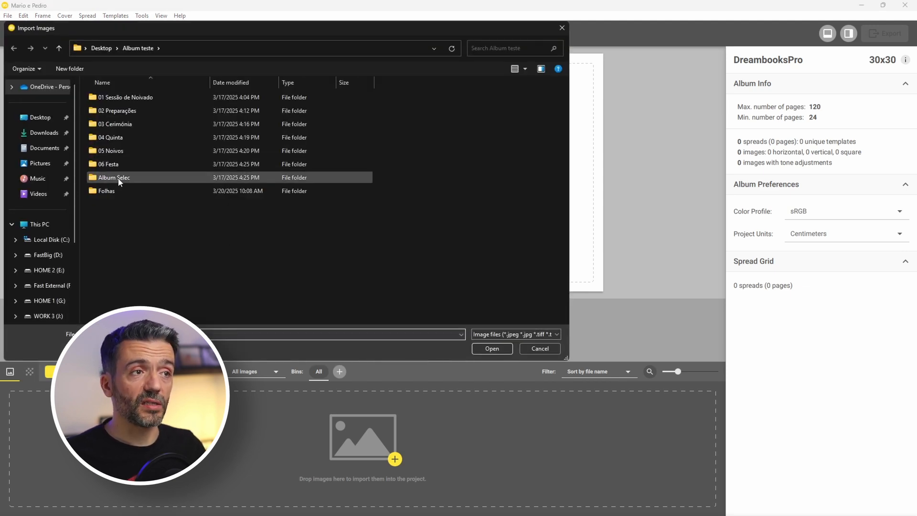
double_click(117, 181)
key(ctrl+a)
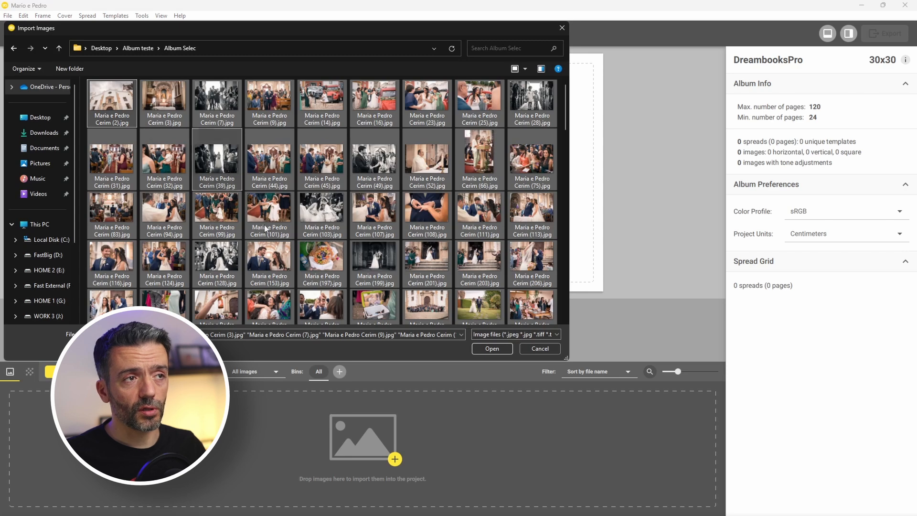
click(500, 349)
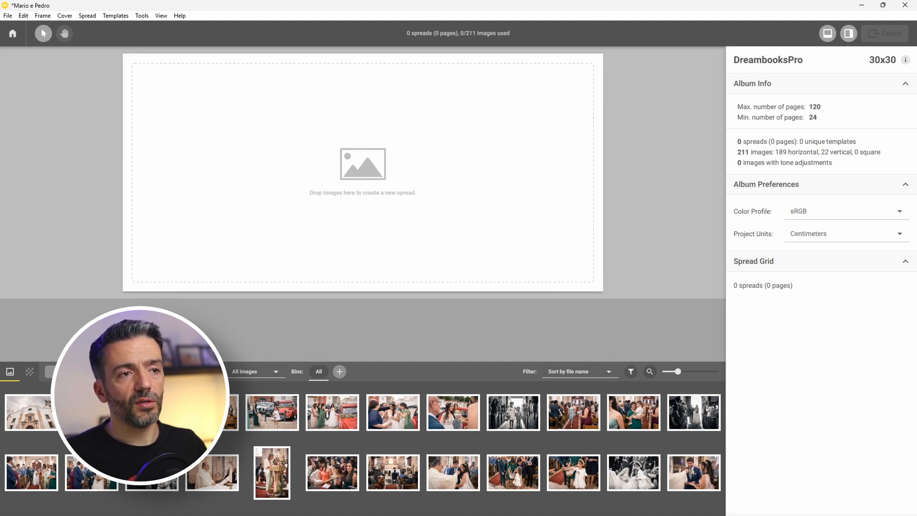
Sort images by time taken, then auto-build 40 spreads with 1–12 images per spread.
click(569, 372)
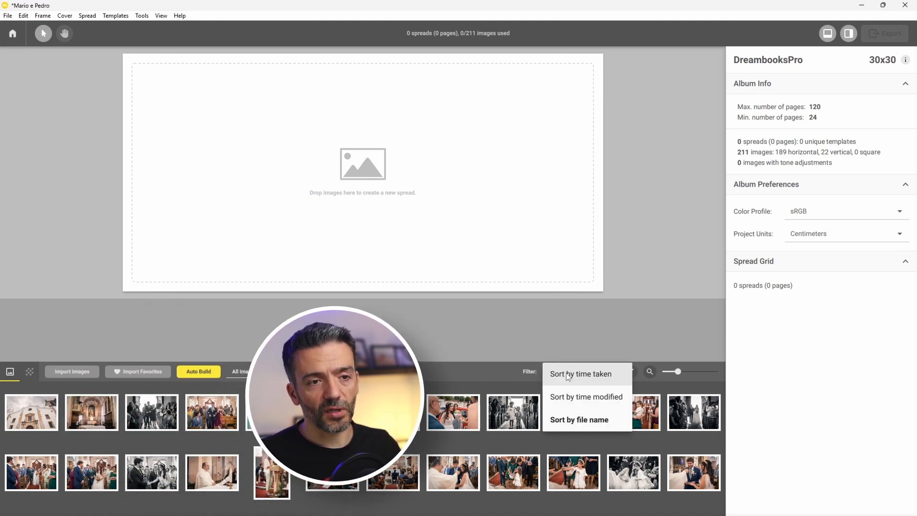
click(569, 374)
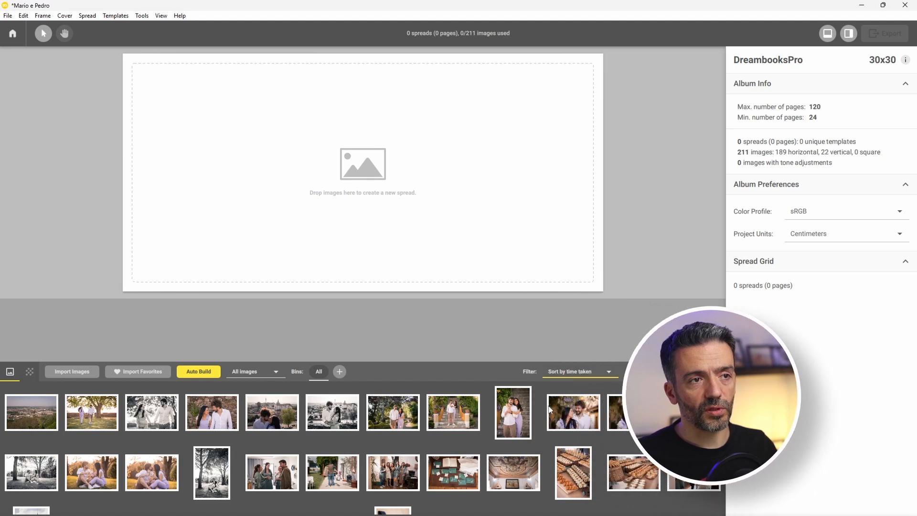
click(206, 374)
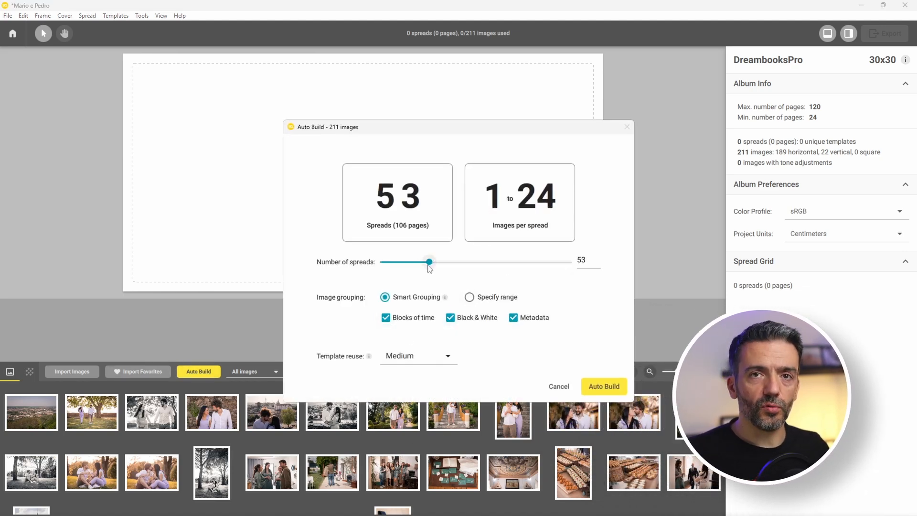
drag(428, 264, 419, 264)
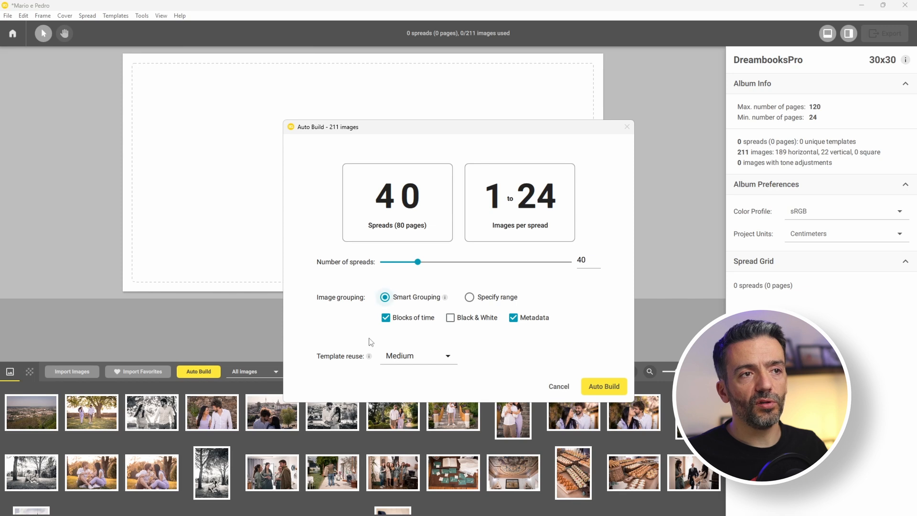
click(470, 297)
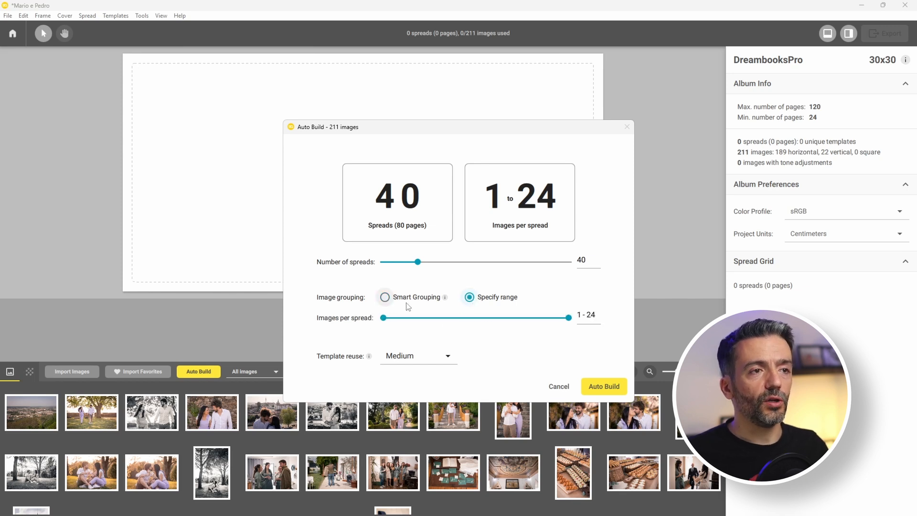
drag(569, 318, 475, 320)
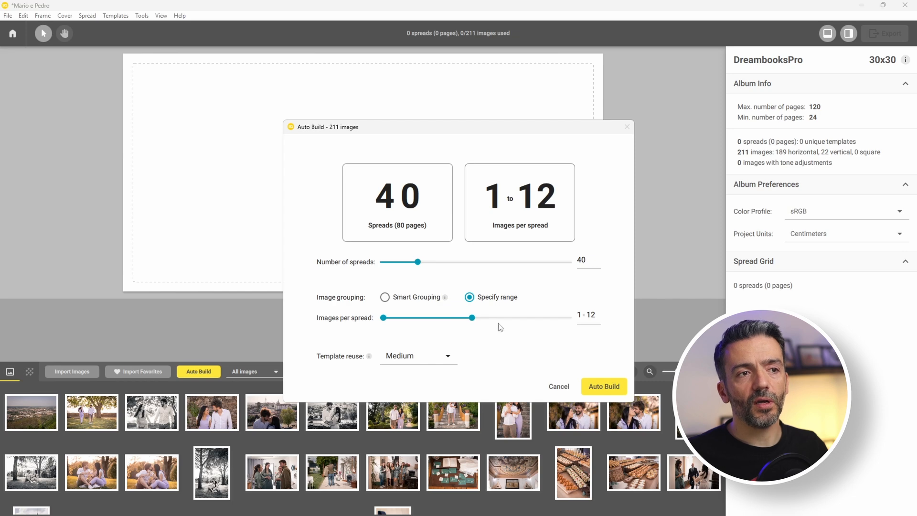
click(604, 386)
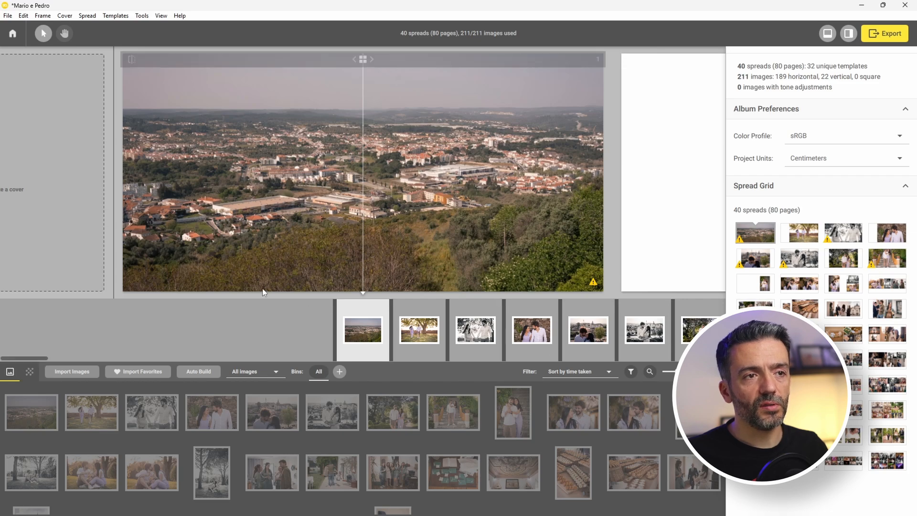
Scroll the auto-built spread strip and step forward through the church ceremony spreads.
scroll(410, 324, down, 5)
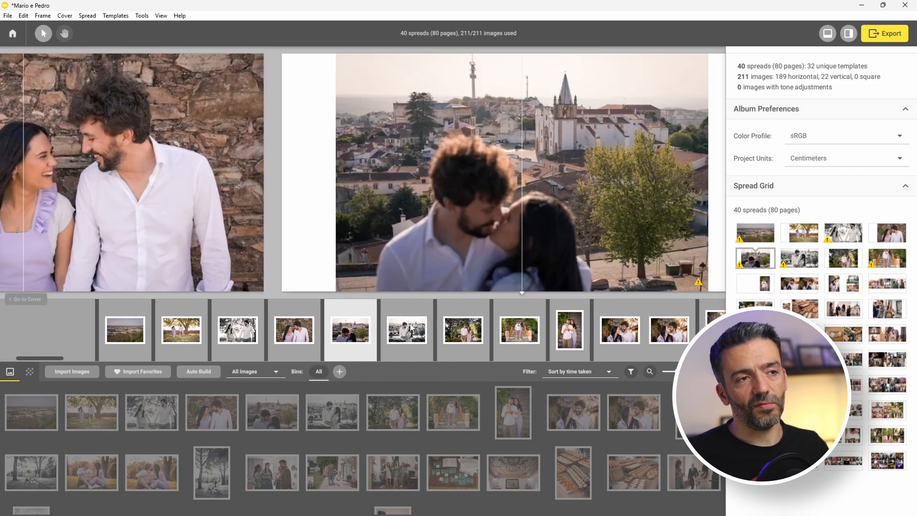
scroll(410, 328, down, 5)
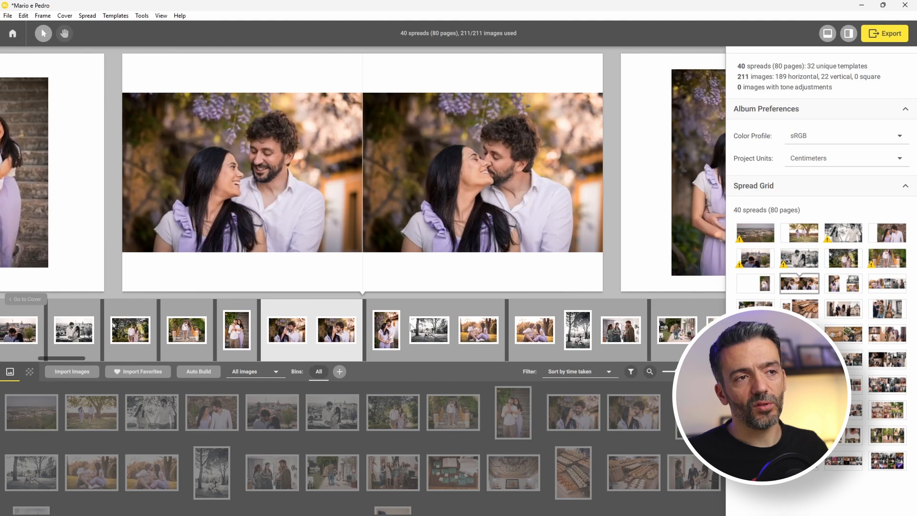
scroll(468, 351, down, 2)
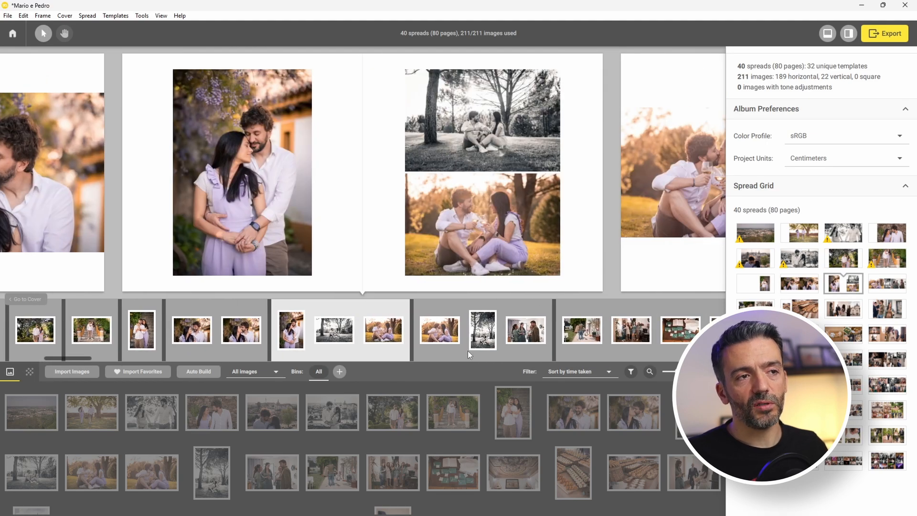
scroll(468, 351, down, 4)
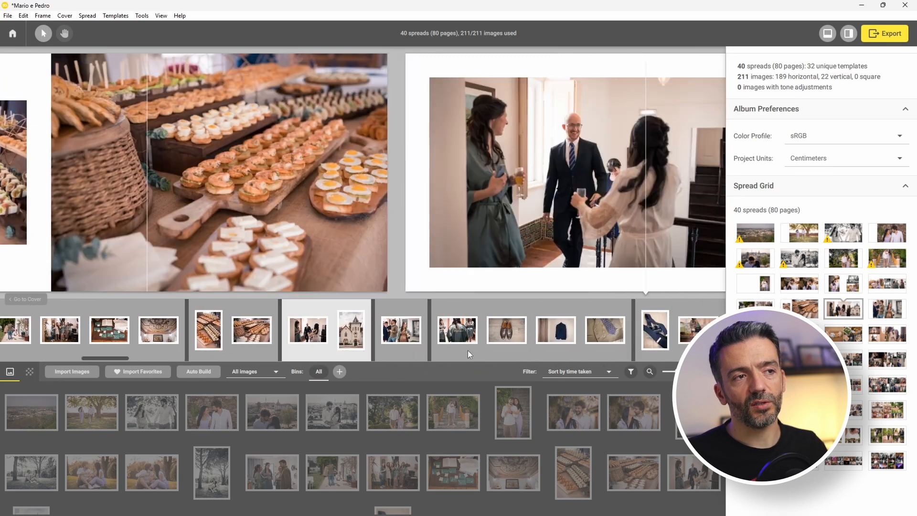
scroll(468, 354, down, 1)
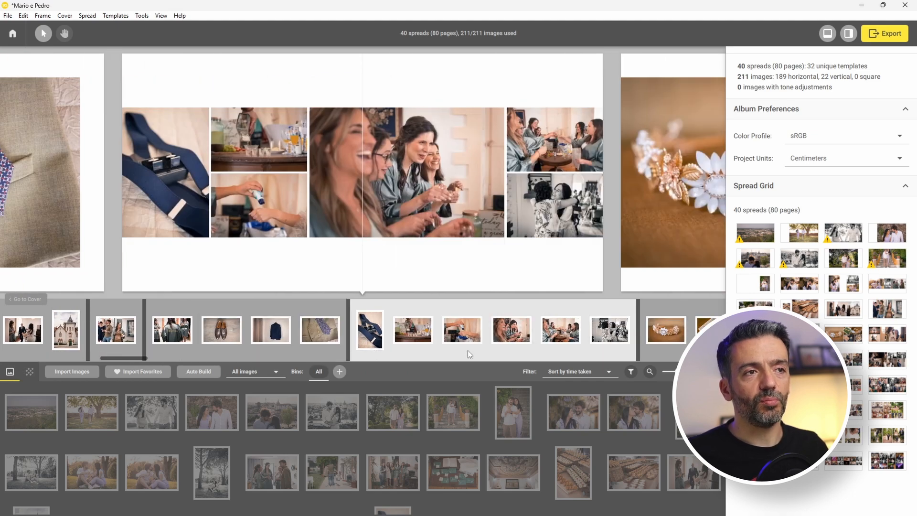
scroll(599, 315, down, 3)
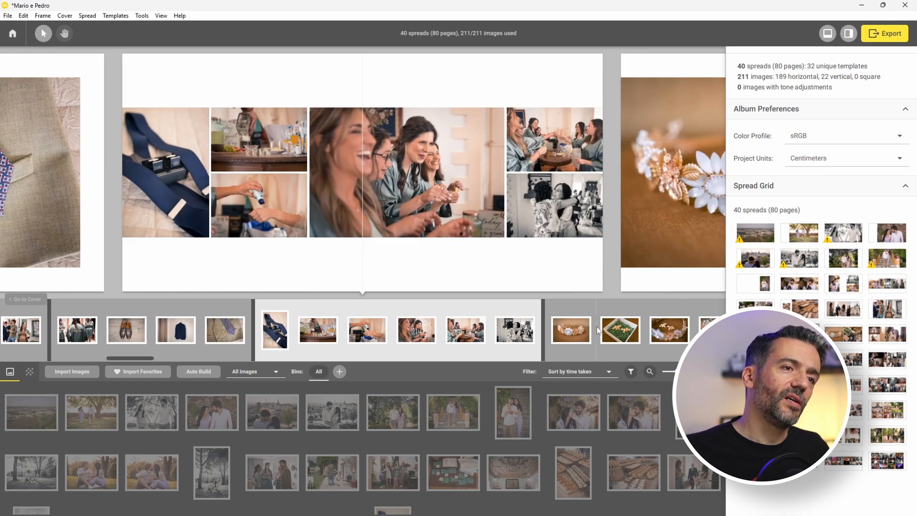
scroll(604, 331, down, 4)
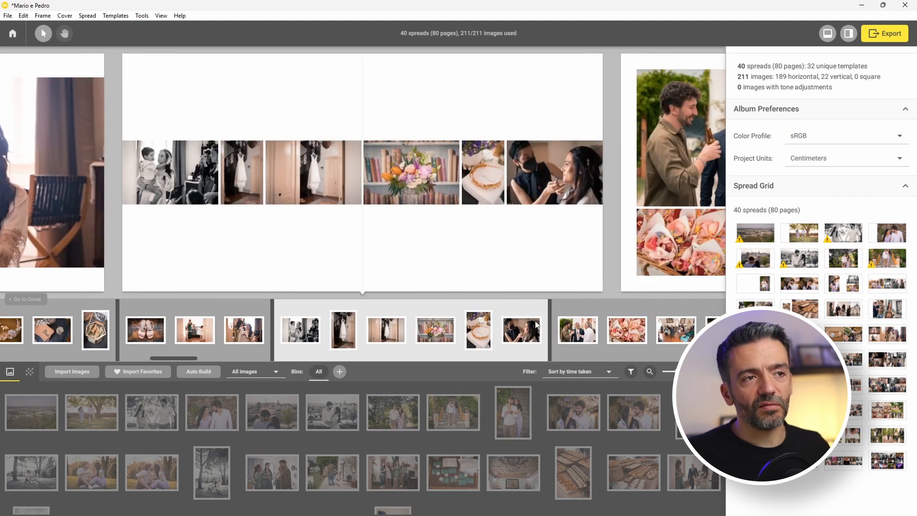
scroll(538, 325, down, 4)
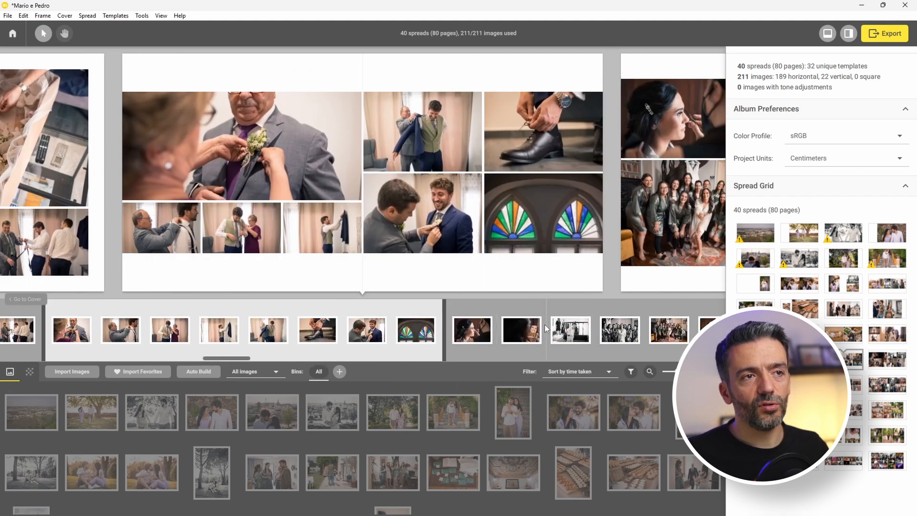
scroll(545, 325, down, 1)
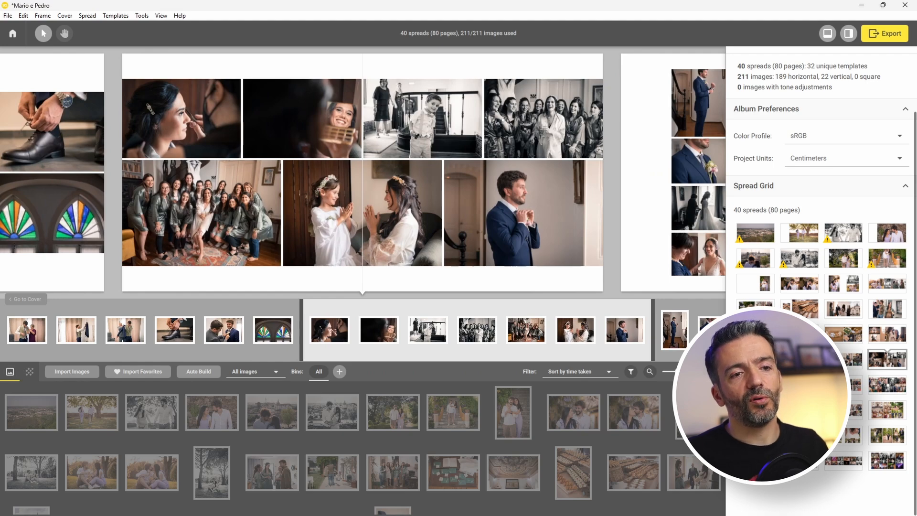
key(Right)
key(Right)
key(Right)
key(Right)
key(Right)
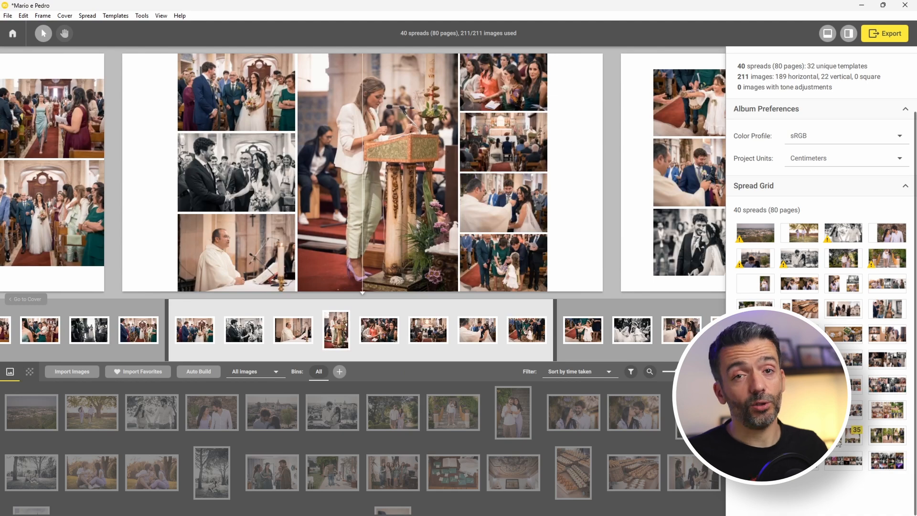
key(Right)
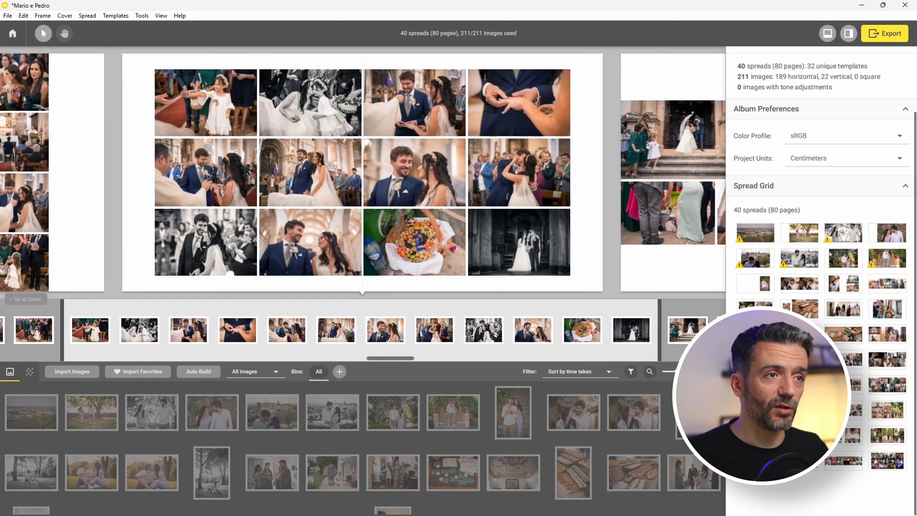
key(Right)
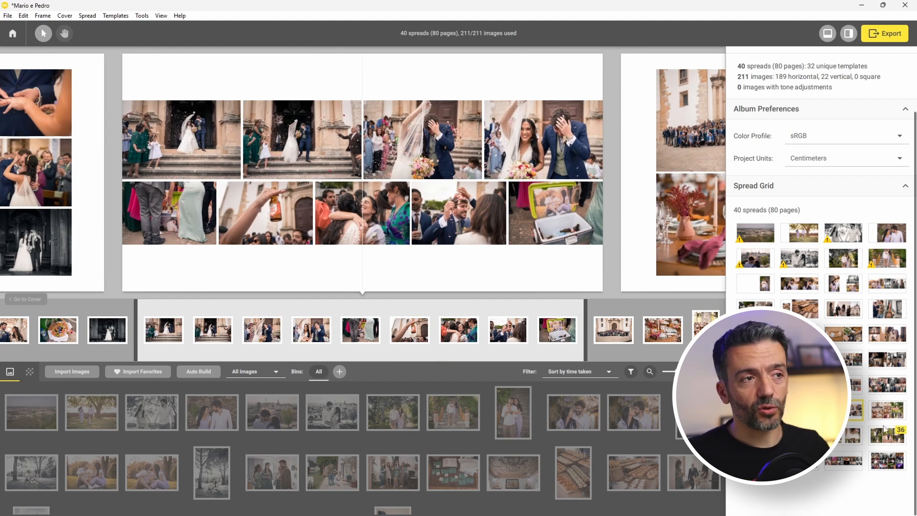
Jump through spreads 32 to 40, then return to the six-photo spread 23.
click(885, 415)
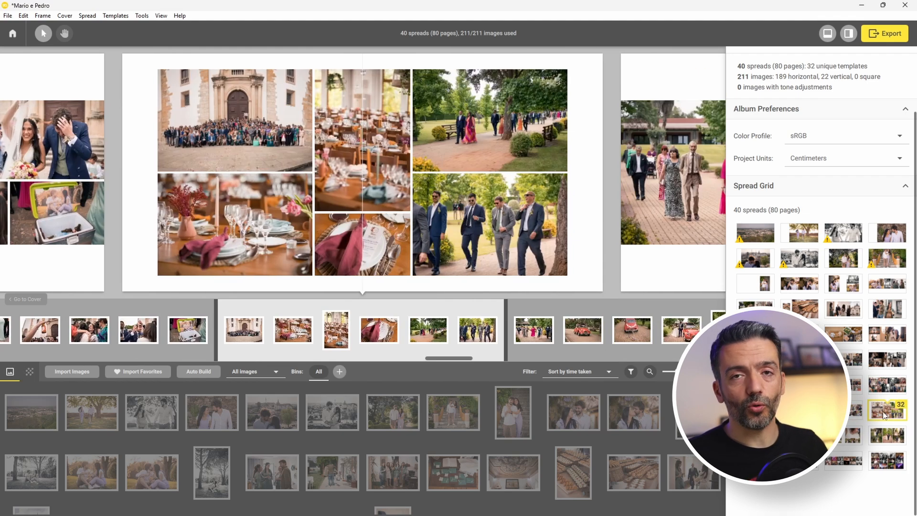
key(Right)
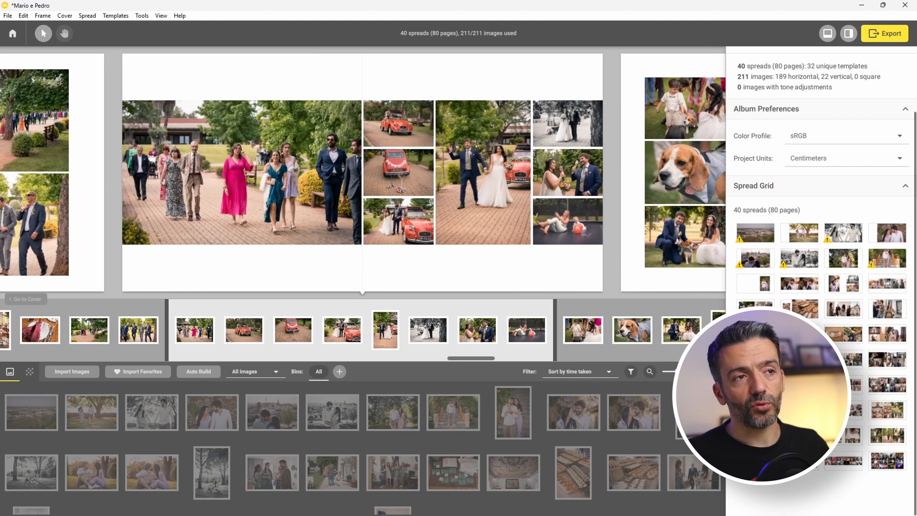
click(845, 442)
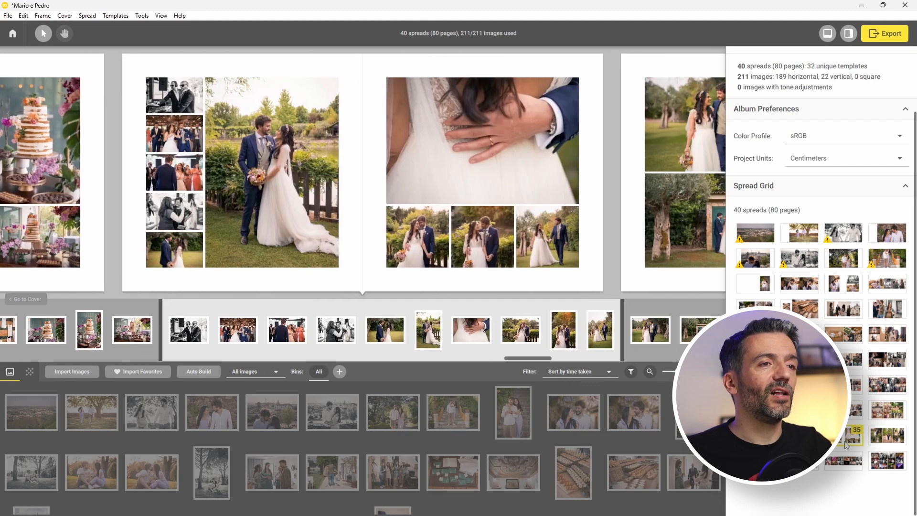
click(890, 444)
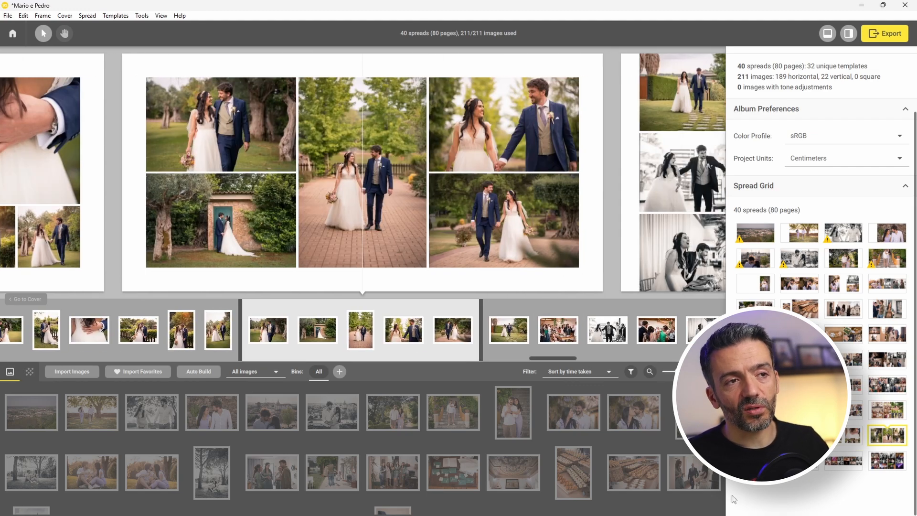
click(819, 469)
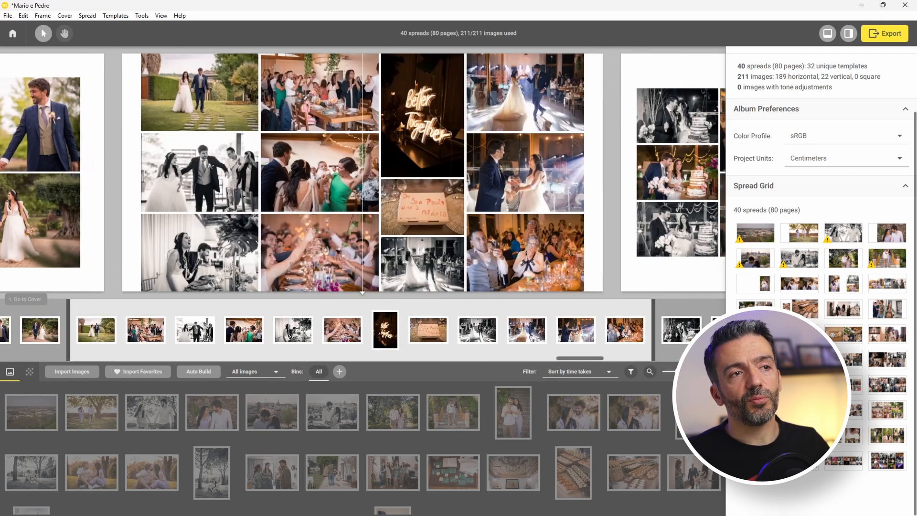
click(800, 462)
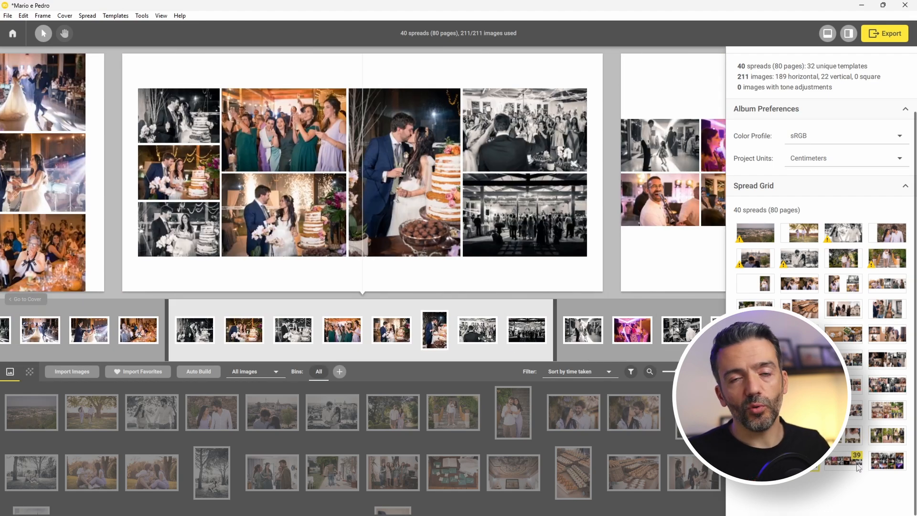
click(856, 466)
click(896, 471)
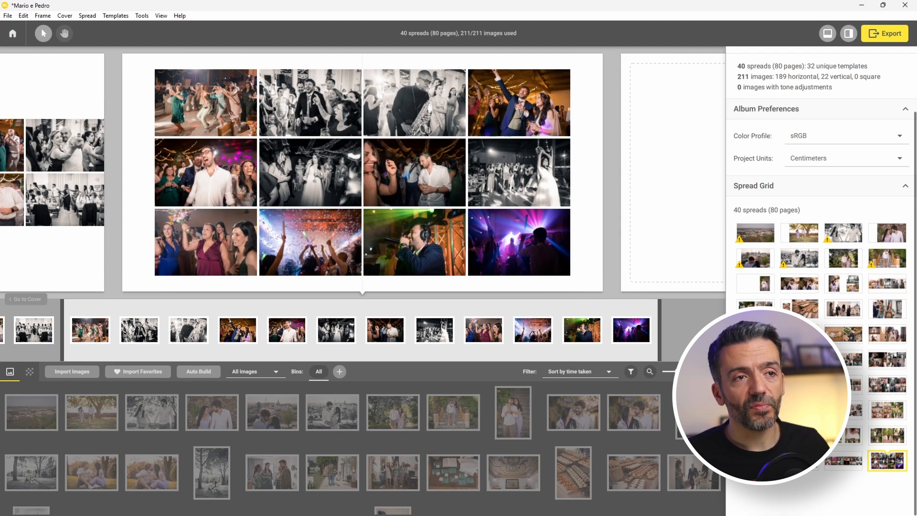
click(799, 360)
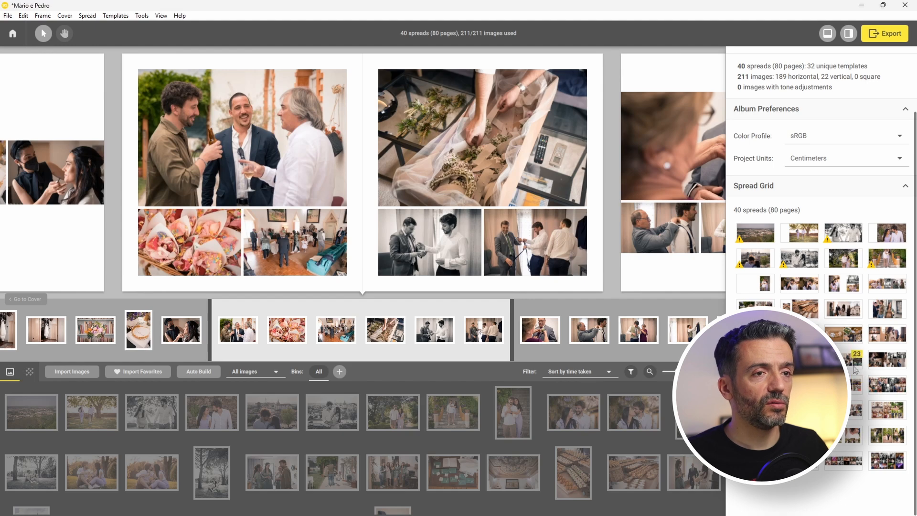
click(844, 359)
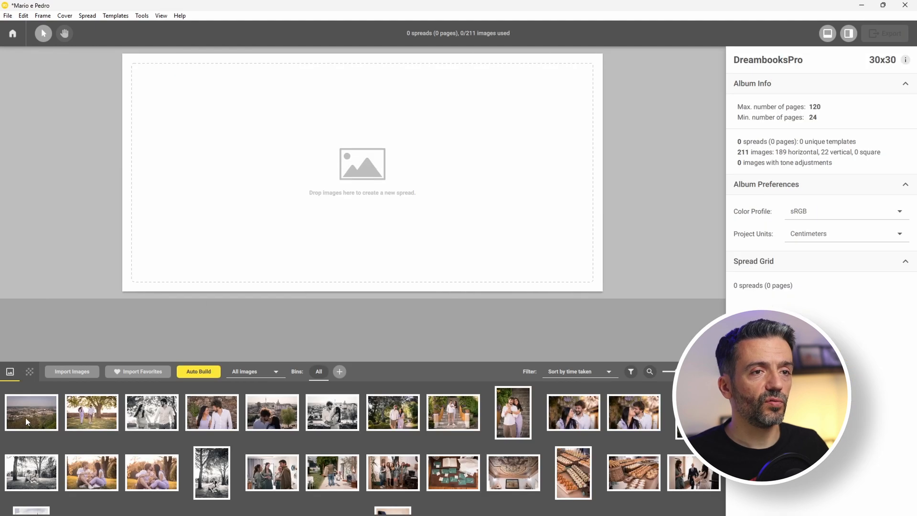
Create spread 1 from three photos selected in the image bin.
click(25, 419)
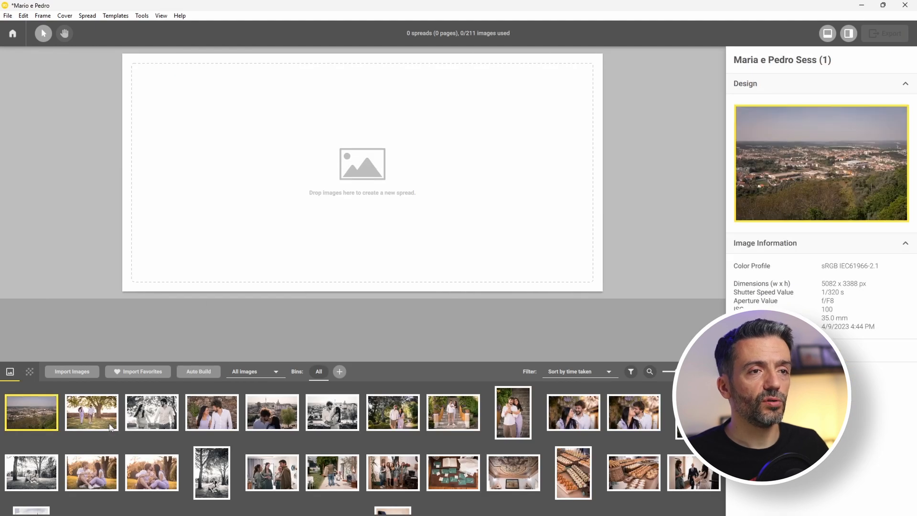
click(100, 418)
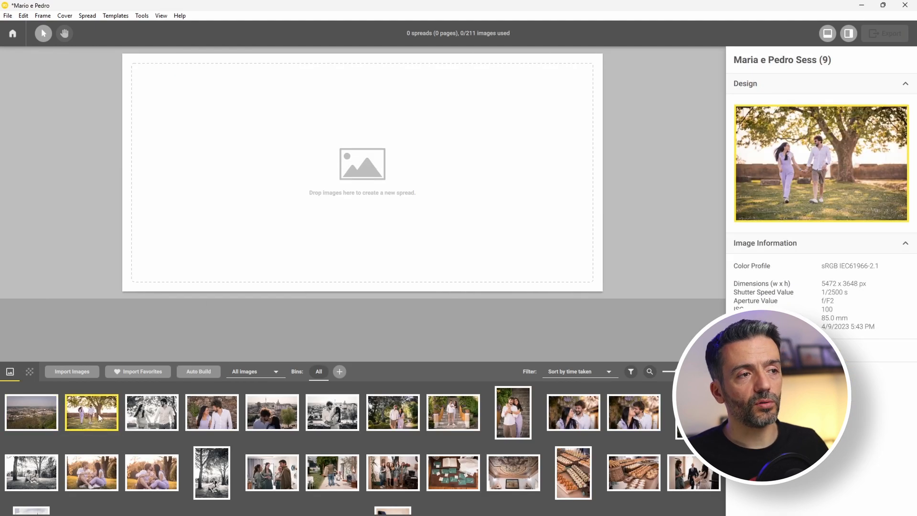
shift+click(220, 423)
drag(268, 331, 268, 333)
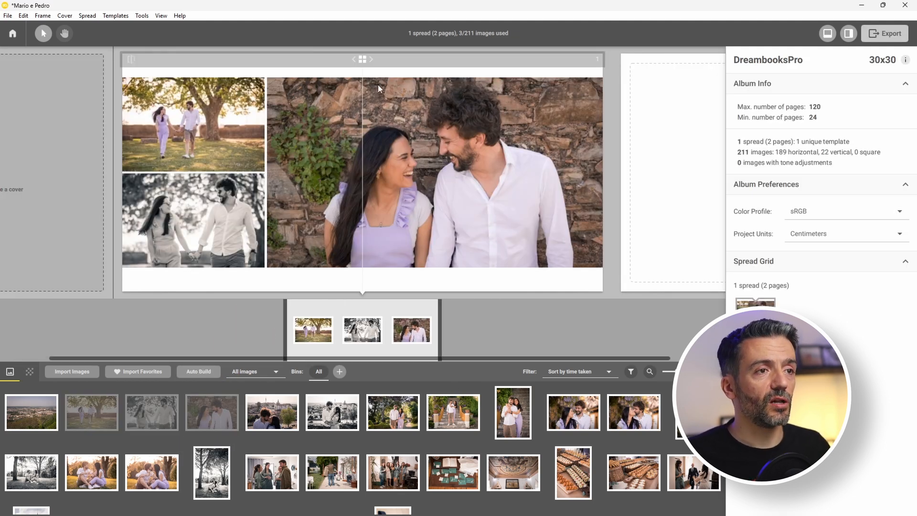
Apply the third Match Timeline Order template: one wide photo beside two stacked photos.
click(372, 59)
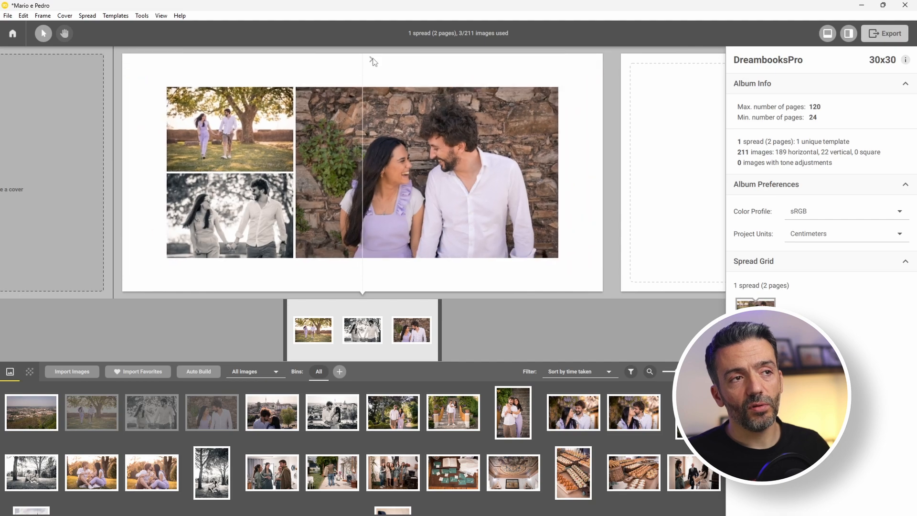
click(372, 59)
click(373, 58)
click(373, 58)
click(372, 59)
click(372, 59)
click(362, 59)
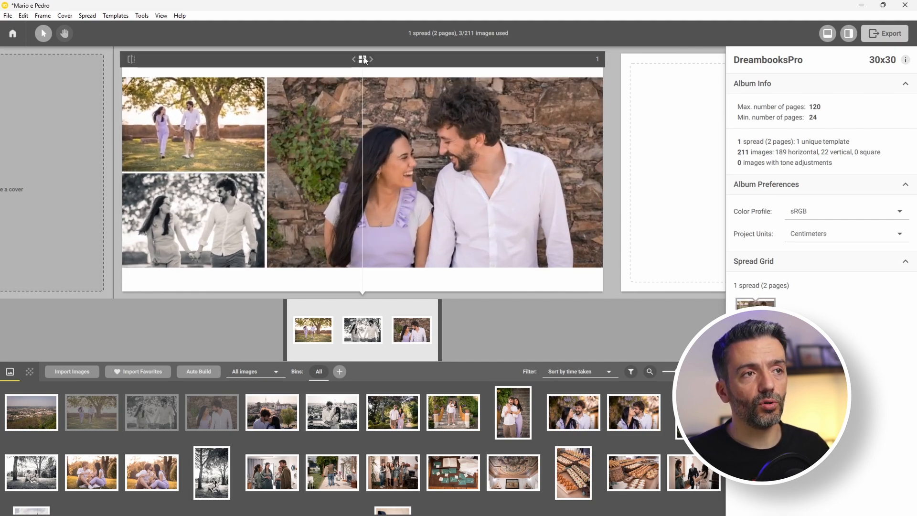
click(364, 60)
click(573, 164)
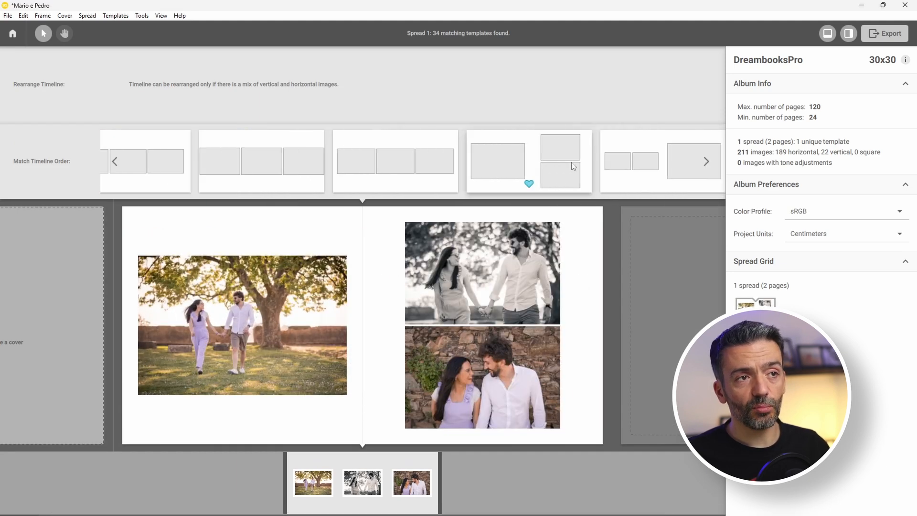
scroll(571, 165, down, 13)
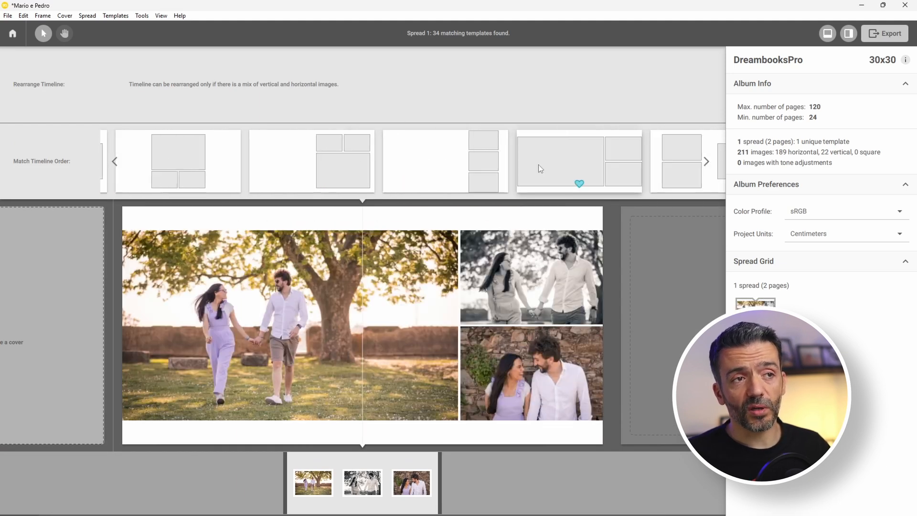
scroll(466, 174, down, 1)
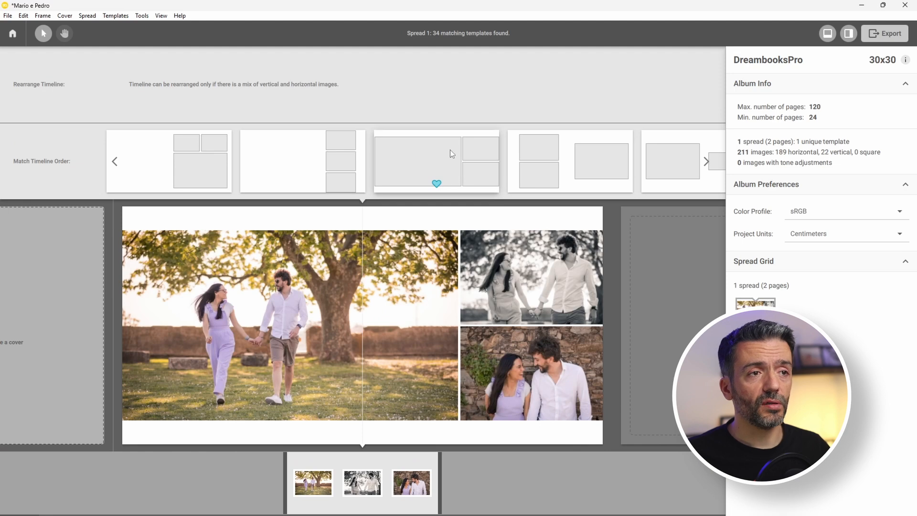
click(431, 163)
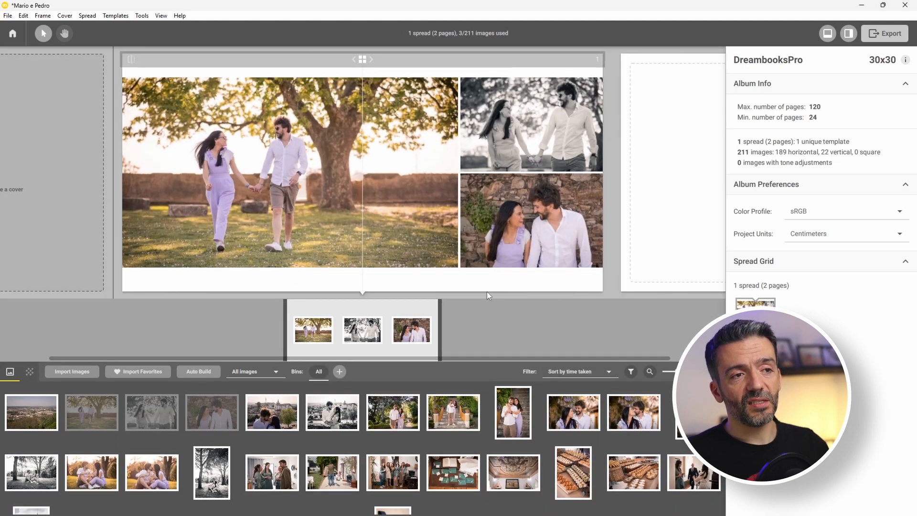
click(350, 202)
Shift spread 1's large photo higher within its frame.
drag(806, 181, 806, 173)
click(538, 151)
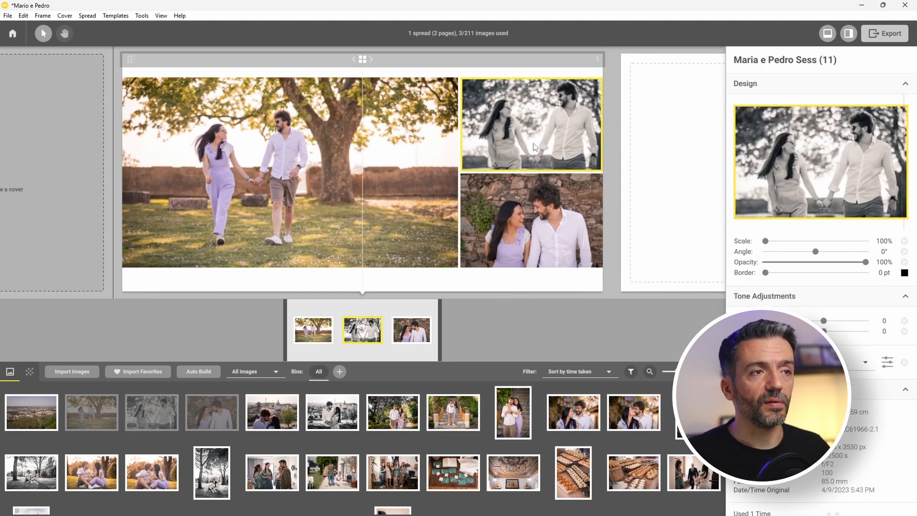
click(558, 231)
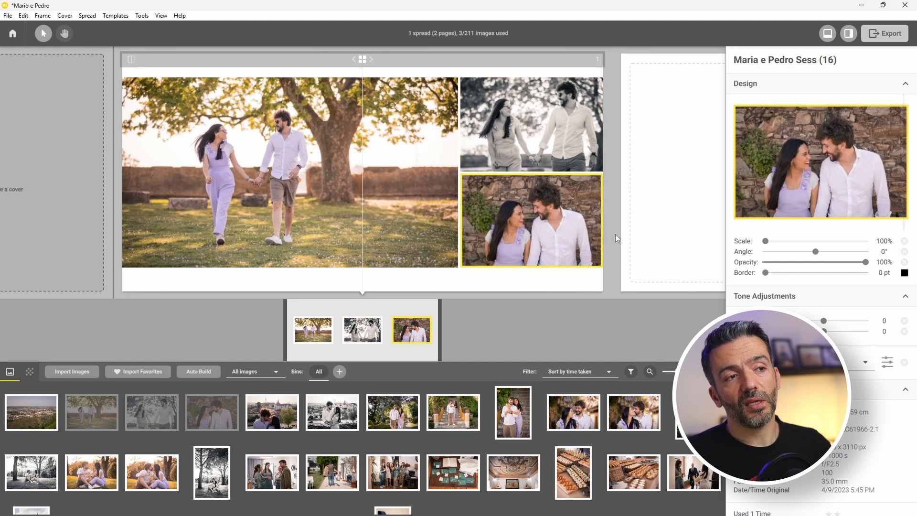
click(540, 285)
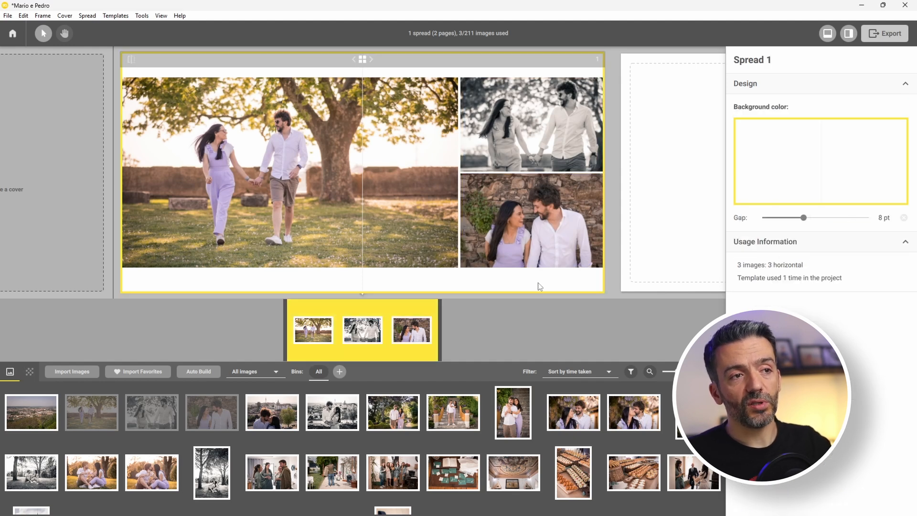
Build spread 2 from seven more session photos selected in the image bin.
click(285, 421)
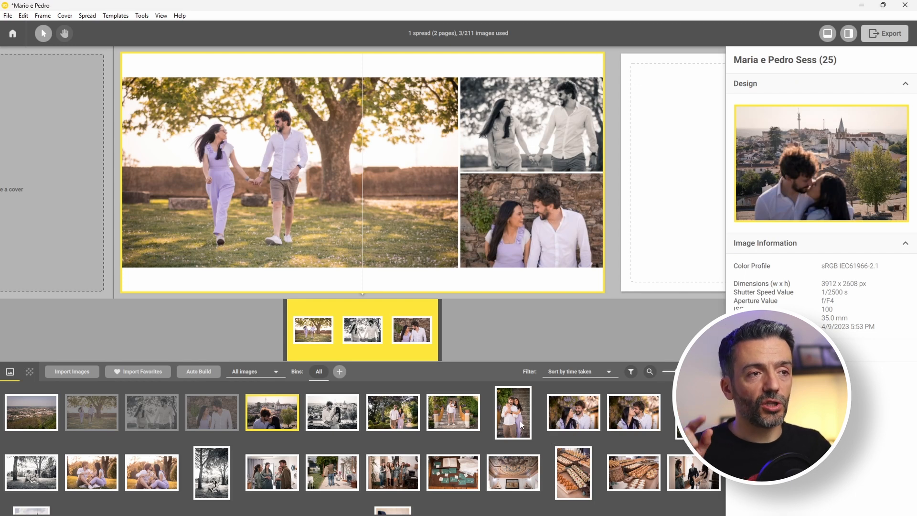
shift+click(522, 425)
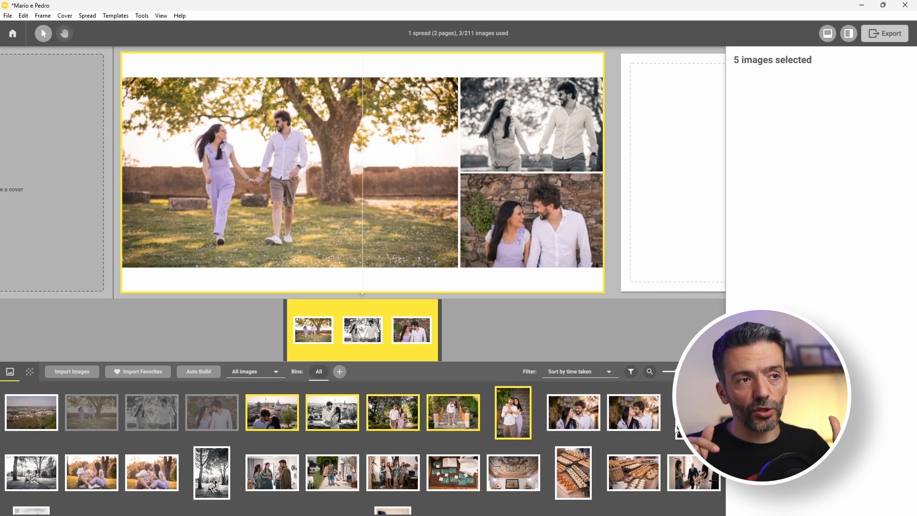
shift+click(575, 420)
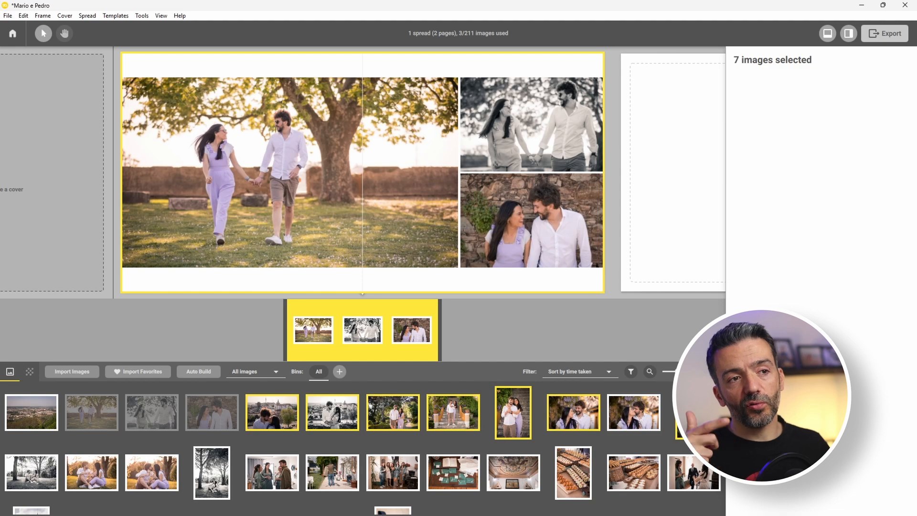
drag(674, 372, 662, 348)
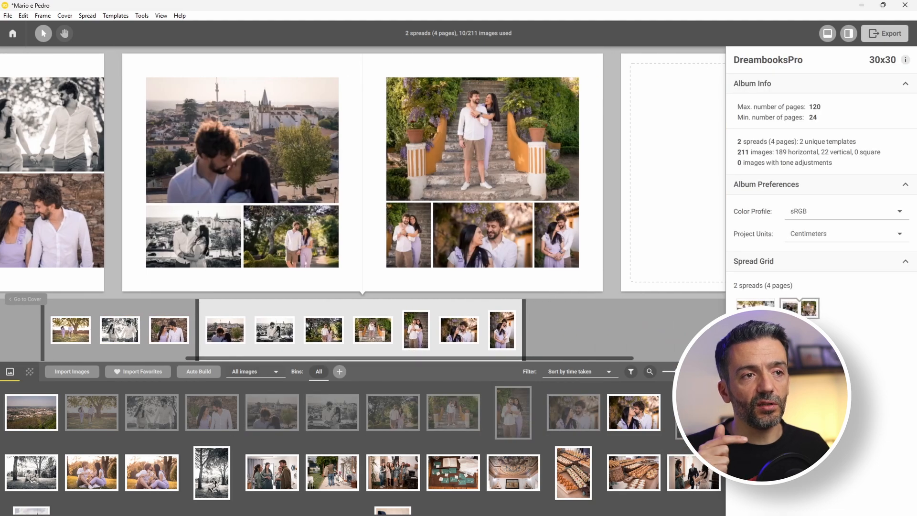
Give spread 2 a Rearrange Timeline template with two tall portraits and stacked smaller photos.
click(372, 60)
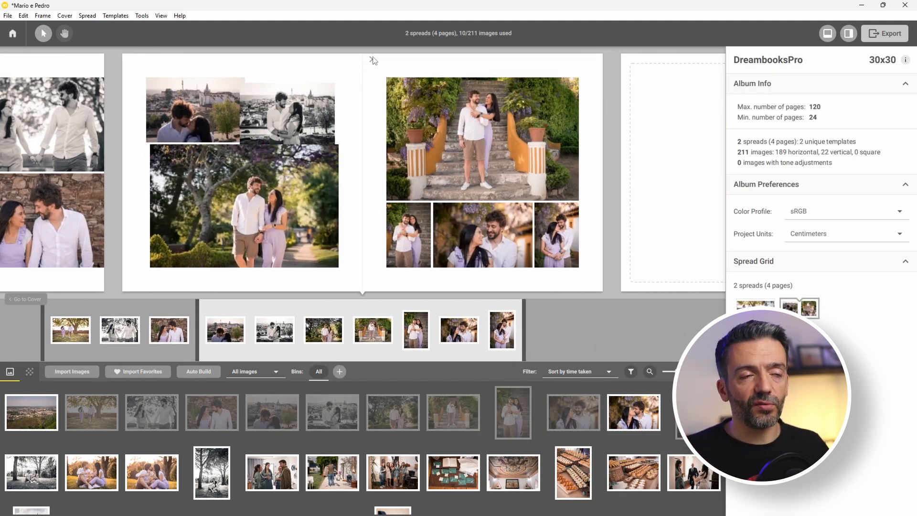
click(372, 59)
click(372, 60)
click(372, 60)
click(372, 60)
click(372, 60)
click(372, 59)
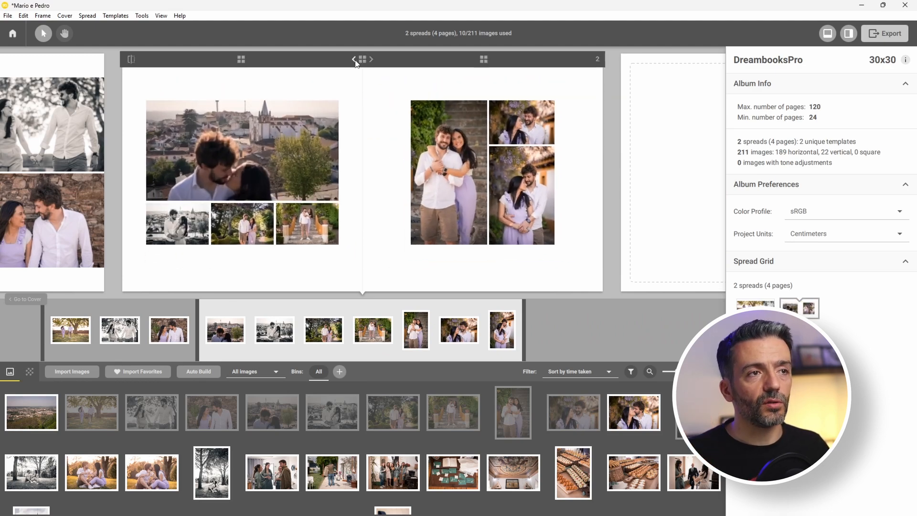
click(360, 61)
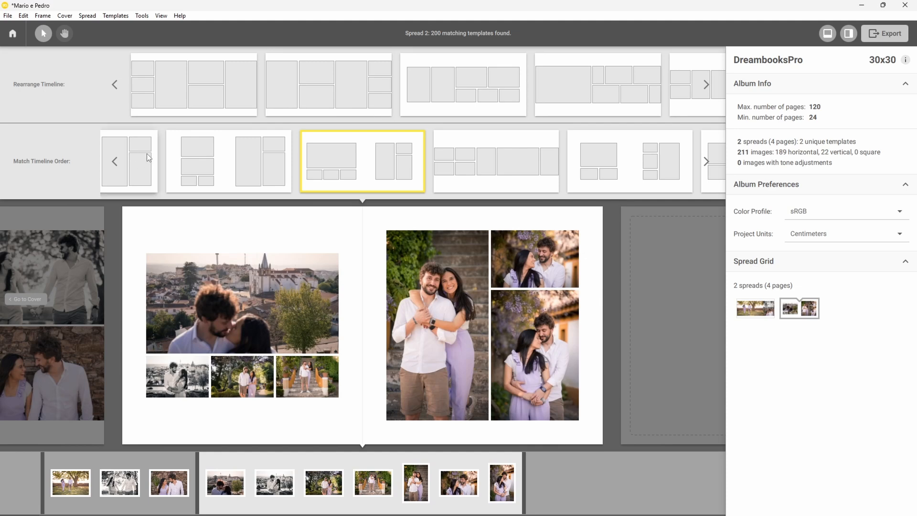
scroll(445, 155, down, 3)
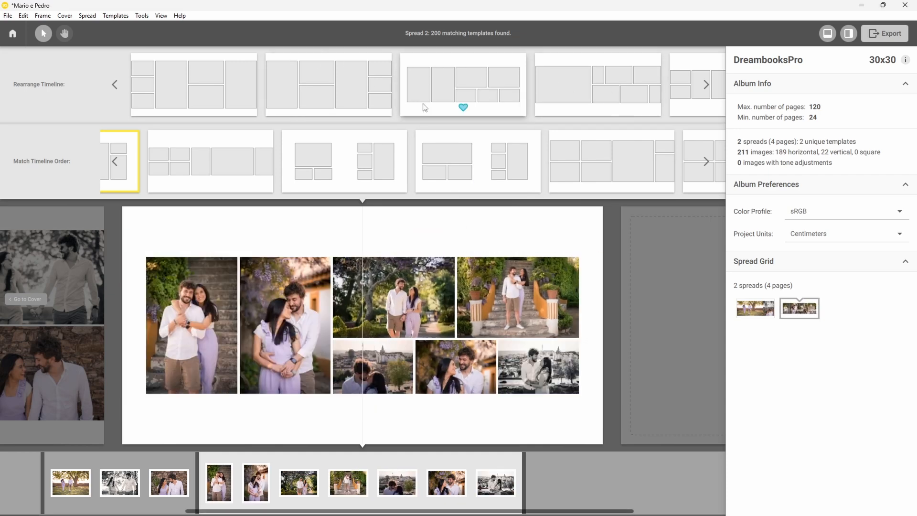
click(367, 77)
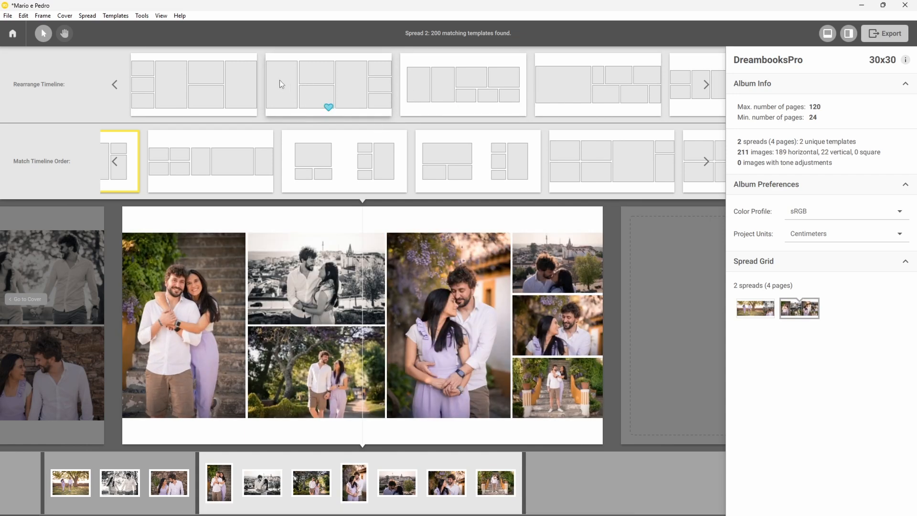
click(346, 78)
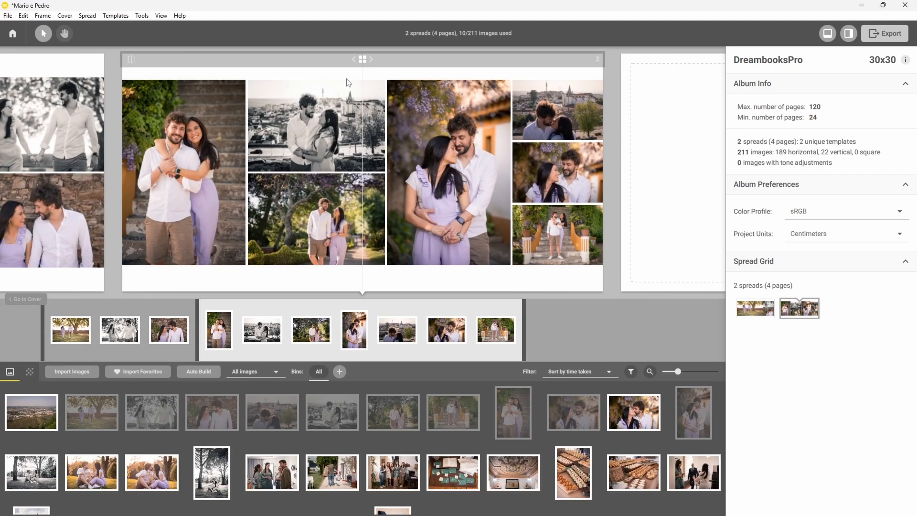
Mirror spread 2's layout so the three small photos sit on the left page.
click(132, 62)
click(132, 60)
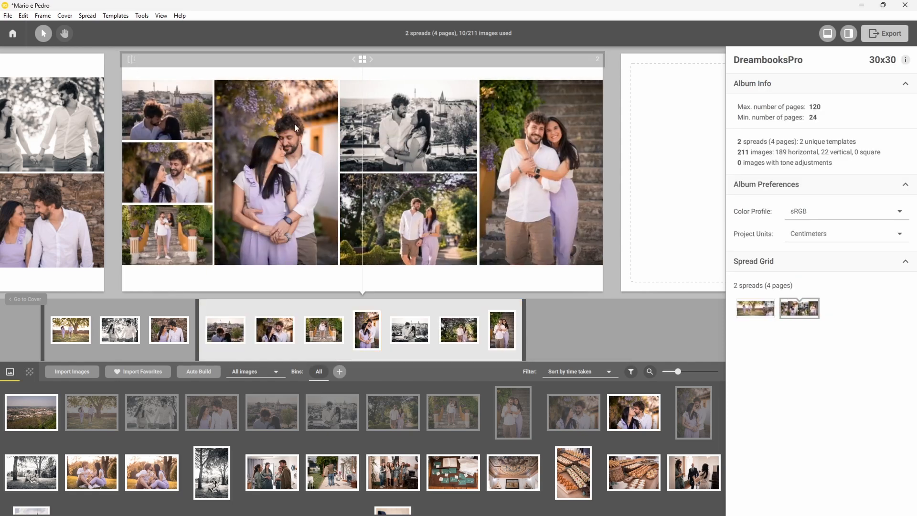
click(131, 59)
click(131, 60)
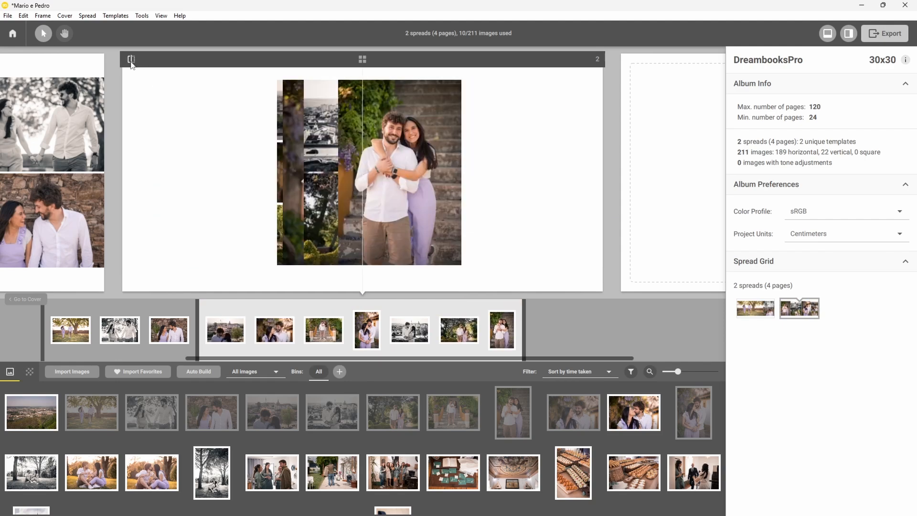
Swap the wisteria portrait, B&W couple photo, garden and stairs photos into different frames.
click(311, 196)
drag(267, 167, 529, 179)
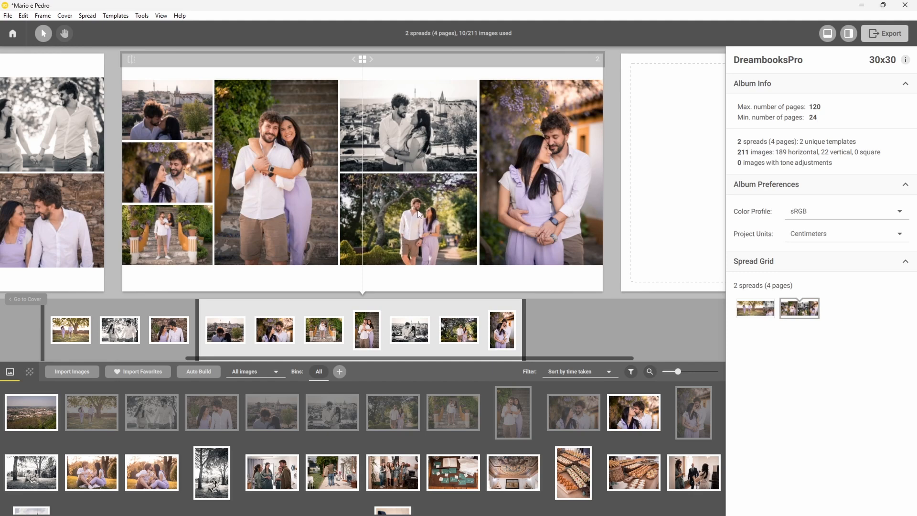
drag(414, 130, 162, 177)
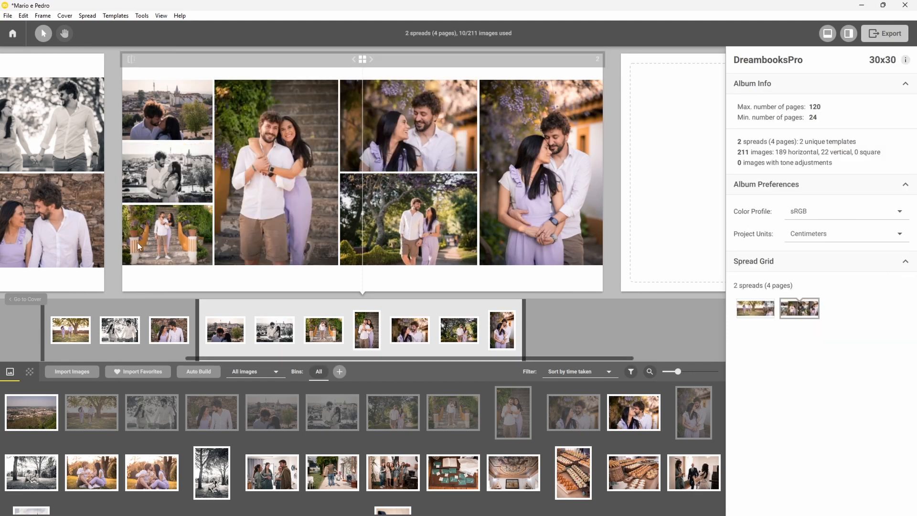
drag(429, 242, 163, 236)
drag(382, 213, 415, 139)
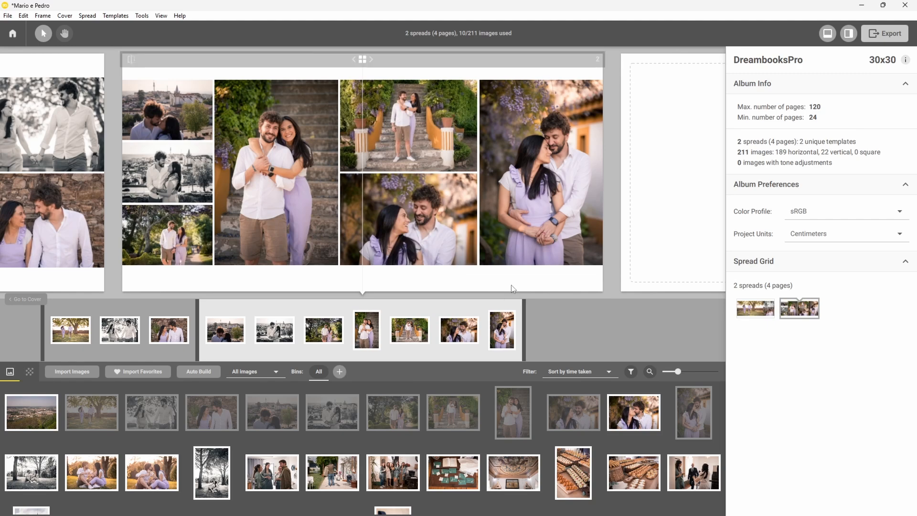
click(553, 287)
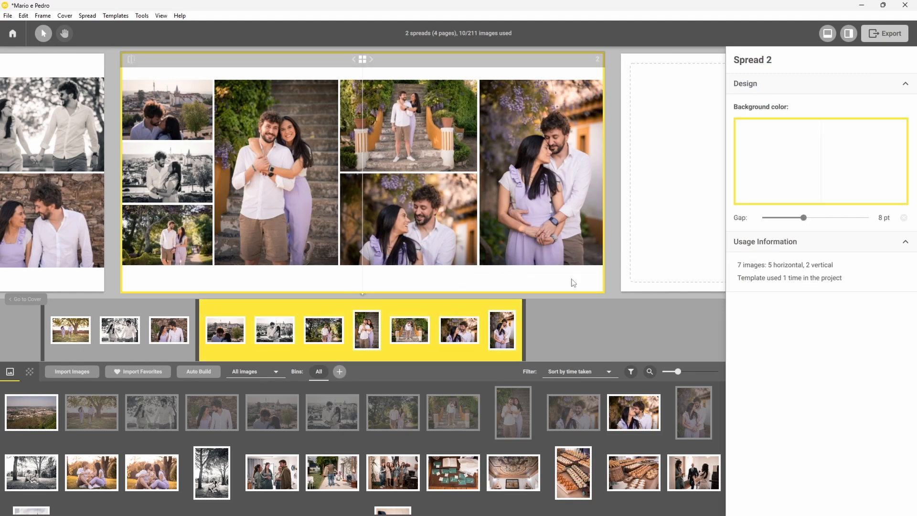
Build spread 3 from the picnic photos and swap its centre and bottom-left photos.
scroll(638, 441, down, 1)
click(31, 444)
shift+click(212, 445)
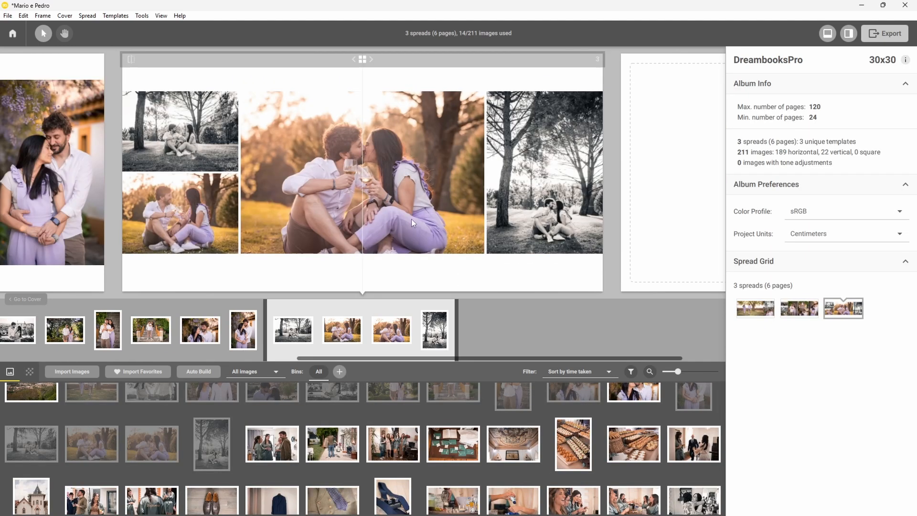
click(478, 145)
drag(477, 144, 180, 223)
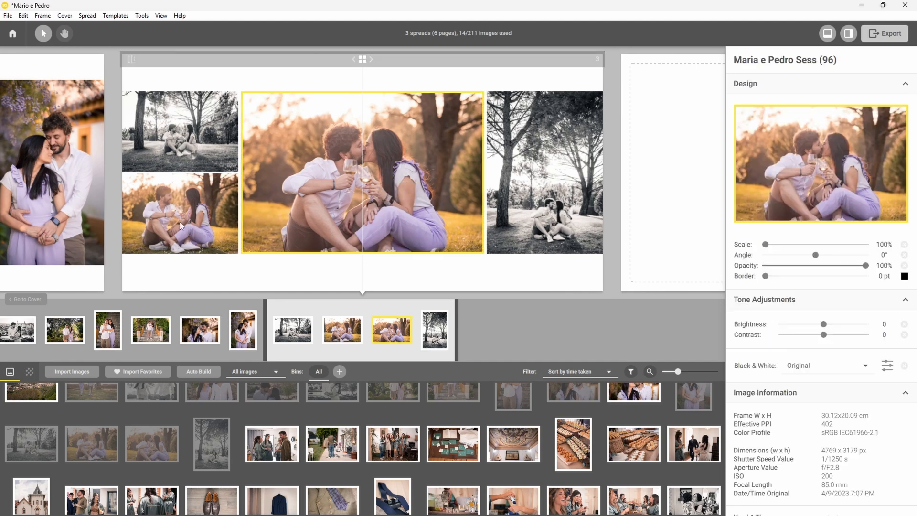
click(502, 277)
Build spread 4 from four preparation photos and the church photo, placing the church first.
click(272, 444)
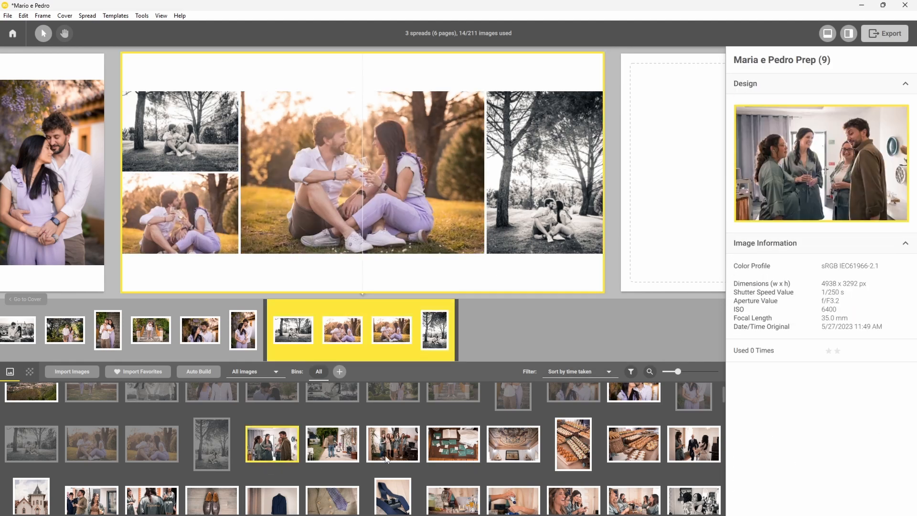
shift+click(451, 444)
ctrl+click(26, 502)
drag(27, 502, 446, 330)
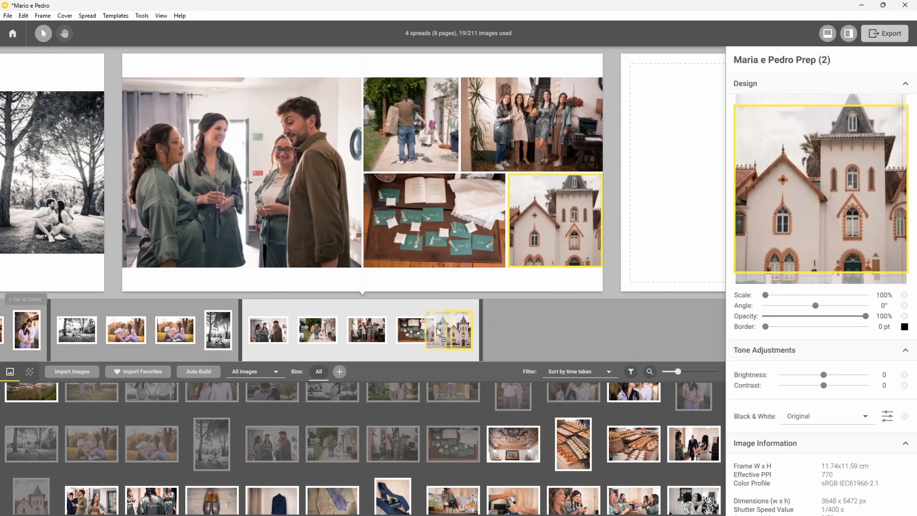
drag(243, 326, 244, 327)
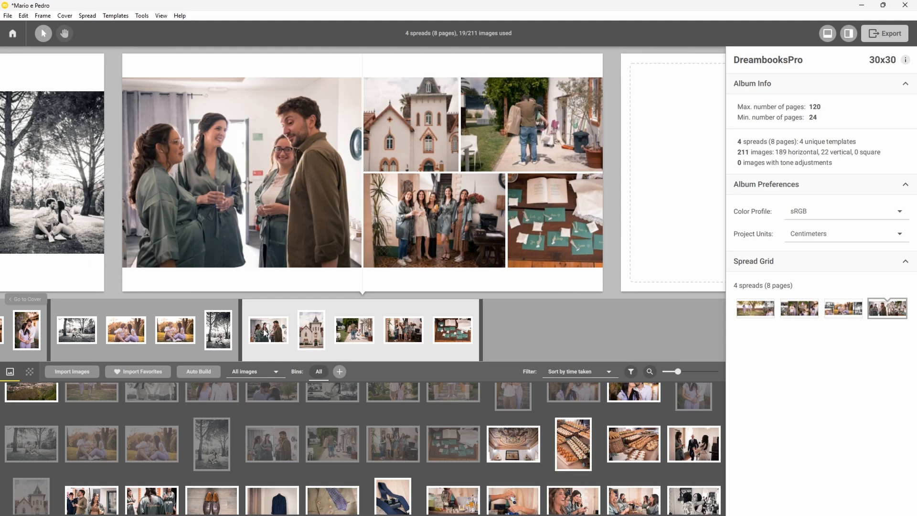
Apply a spread 4 template with the church photo large on the left.
mouse_move(409, 236)
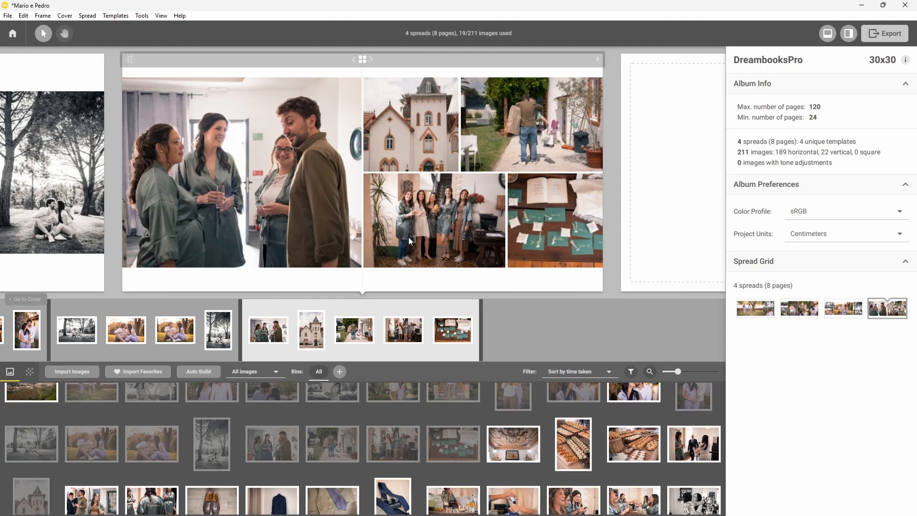
click(363, 59)
click(345, 68)
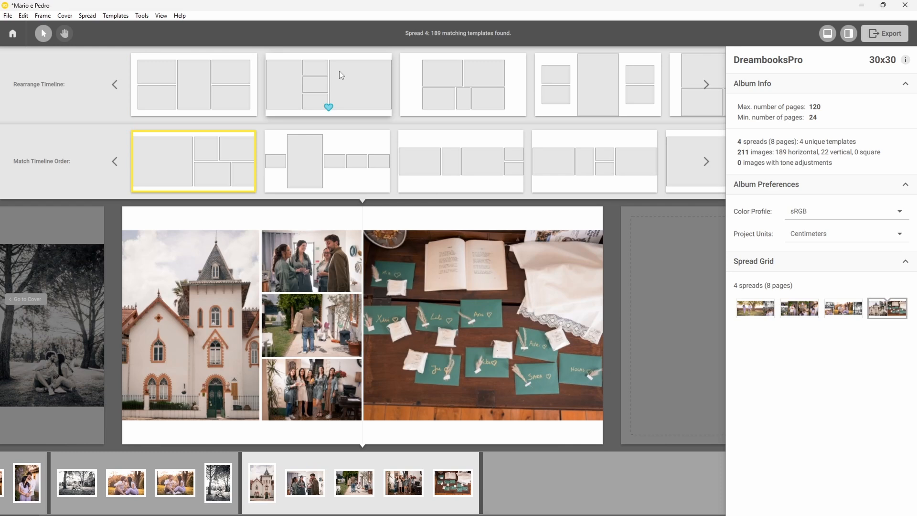
click(353, 73)
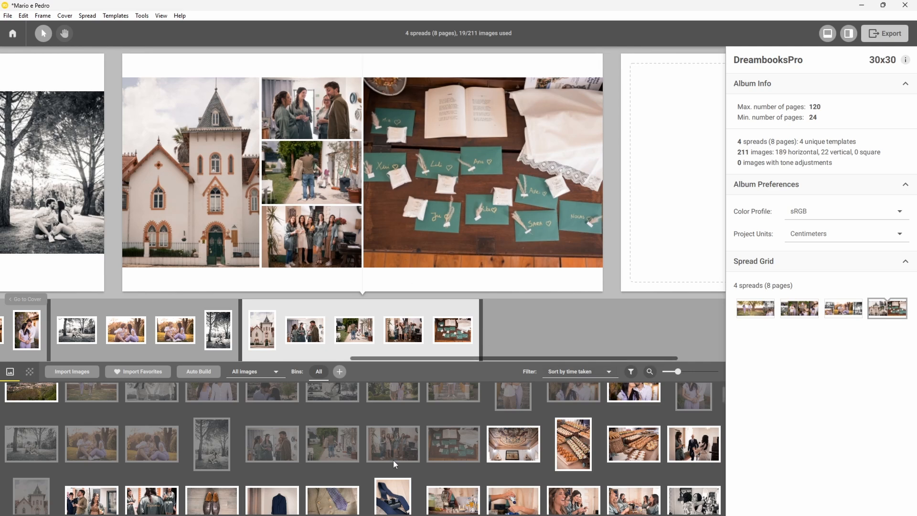
scroll(688, 430, down, 1)
click(694, 417)
Build spreads 5 and 6 from groups of selected bin photos.
ctrl+click(92, 482)
ctrl+click(151, 480)
ctrl+click(453, 478)
ctrl+click(514, 478)
ctrl+click(581, 480)
key(Return)
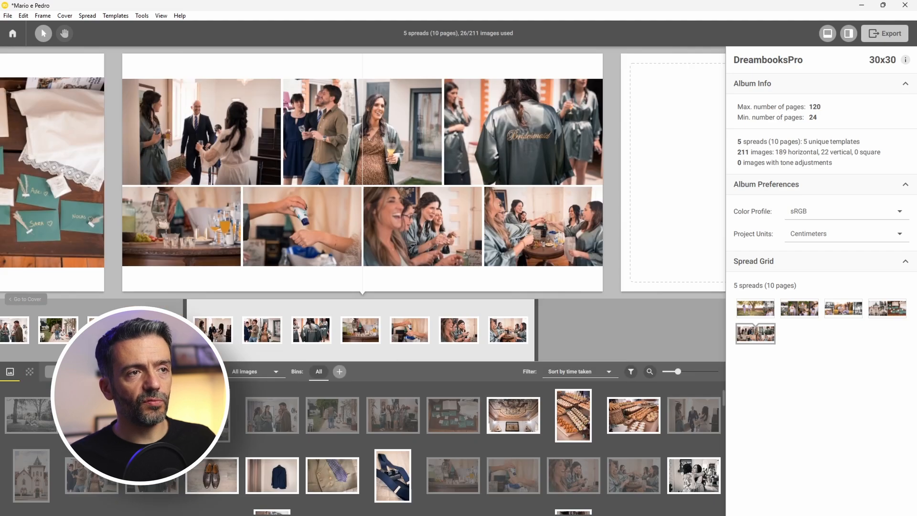
click(211, 487)
shift+click(393, 476)
key(Return)
Add the bouquet photo to spread 7 and switch it to a different layout.
scroll(402, 434, down, 2)
click(32, 450)
ctrl+click(92, 450)
ctrl+click(212, 450)
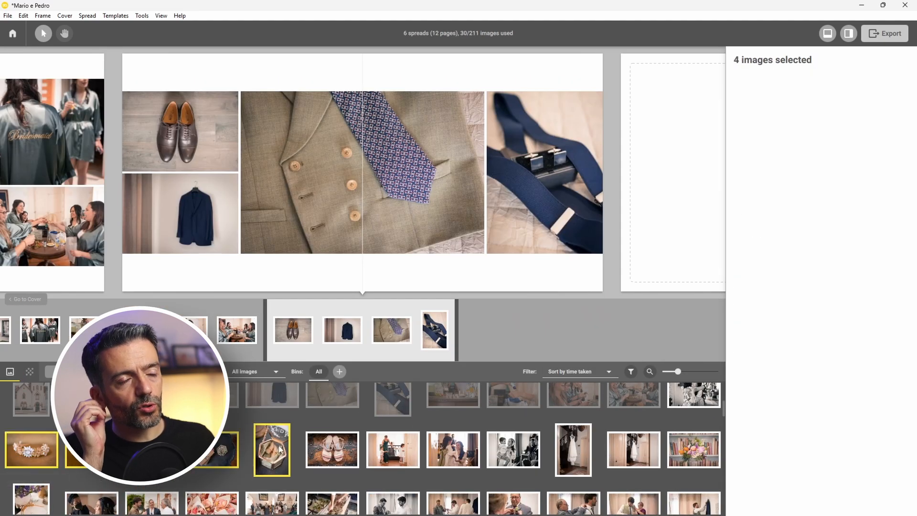
ctrl+click(272, 450)
click(393, 450)
shift+click(514, 450)
scroll(678, 439, down, 1)
drag(693, 423, 483, 191)
click(372, 62)
click(176, 82)
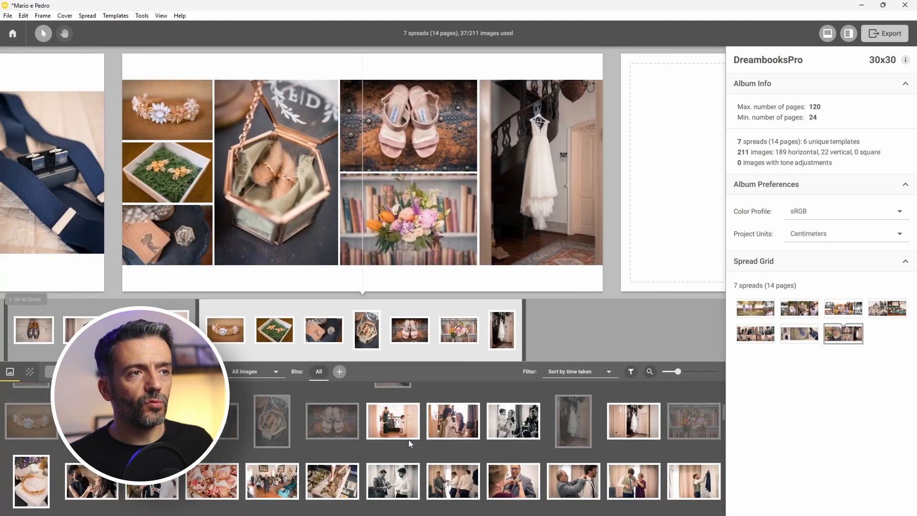
Build spreads 8 through 11 from successive selections of bin photos.
ctrl+click(86, 489)
key(Return)
click(151, 481)
shift+click(272, 481)
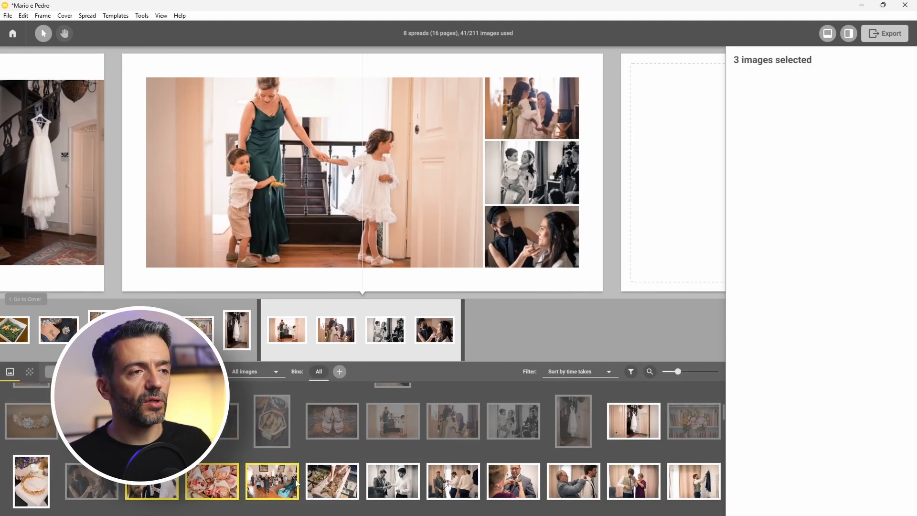
key(Return)
scroll(416, 437, down, 1)
click(416, 437)
shift+click(634, 426)
key(Return)
click(706, 430)
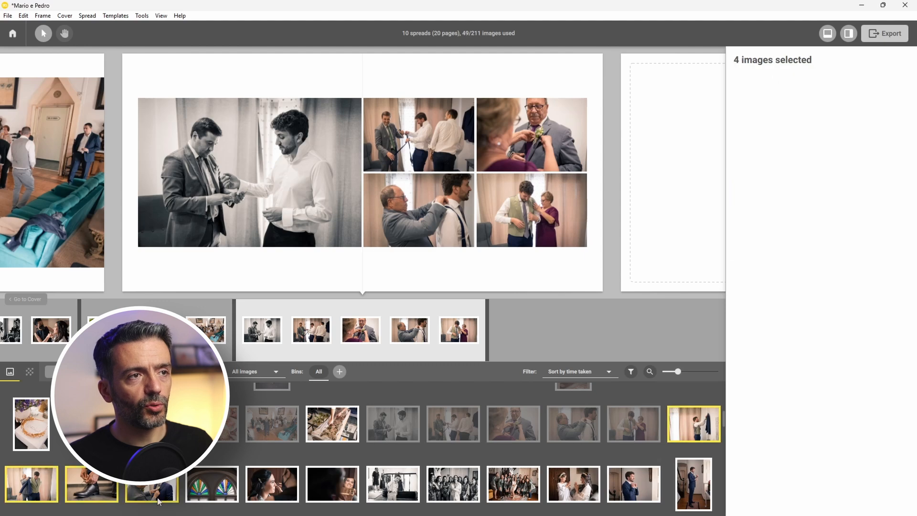
shift+click(152, 487)
key(Return)
Flip spread 11's layout and swap two pairs of its small photos.
click(373, 59)
drag(182, 242, 191, 112)
drag(193, 172, 194, 234)
Build spread 12, add two more bin photos to it, and swap two of its photos.
click(277, 487)
shift+click(573, 483)
key(Return)
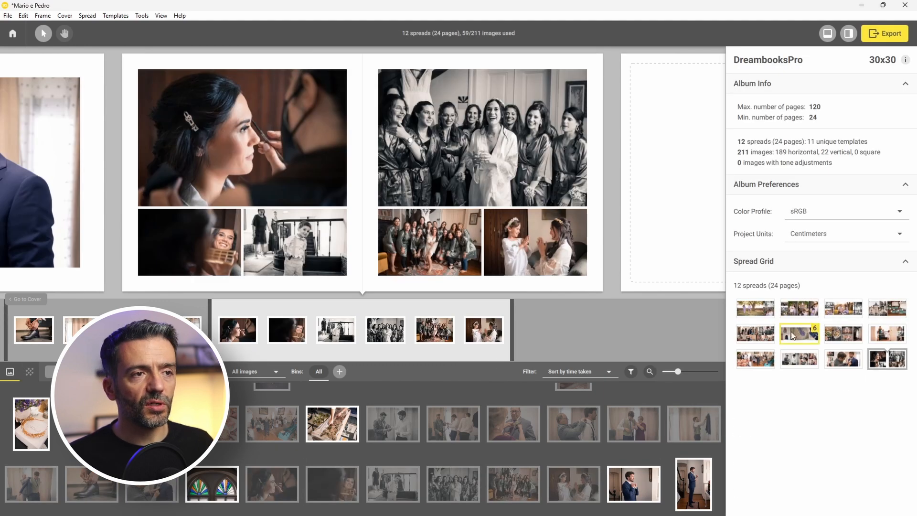
click(799, 334)
drag(801, 343, 767, 359)
scroll(217, 489, down, 3)
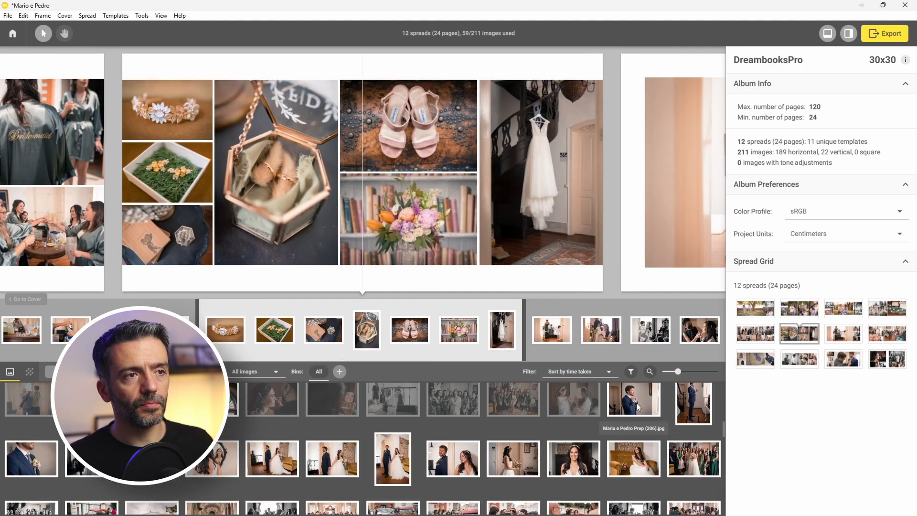
scroll(590, 320, down, 5)
scroll(589, 315, down, 10)
click(89, 458)
ctrl+click(210, 459)
drag(210, 459, 424, 334)
drag(323, 228, 544, 132)
Build spread 13 from two bin photos and swap its left photo.
click(272, 459)
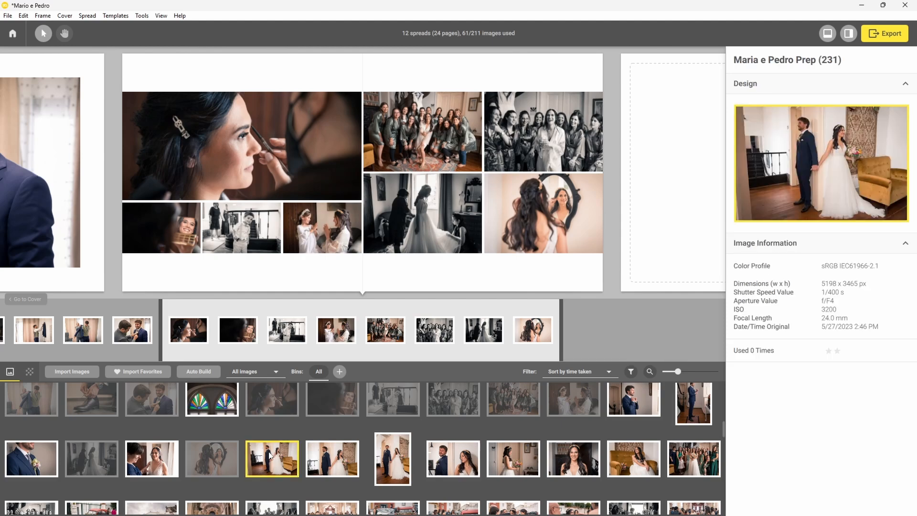
shift+click(453, 459)
key(Return)
drag(230, 192, 323, 120)
Create spread 14 from six selected groom and bride portraits.
click(436, 278)
click(514, 458)
ctrl+click(634, 401)
ctrl+click(693, 404)
ctrl+click(32, 459)
ctrl+click(574, 459)
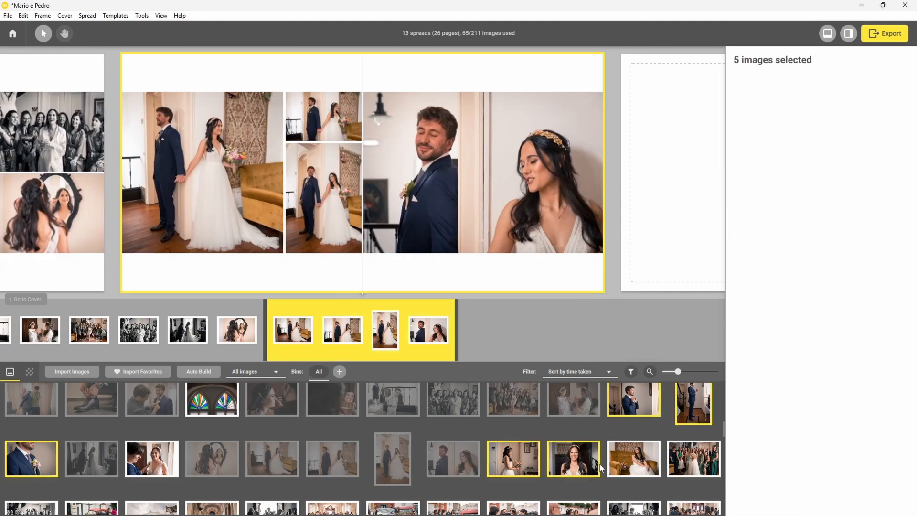
drag(634, 459, 604, 339)
click(362, 59)
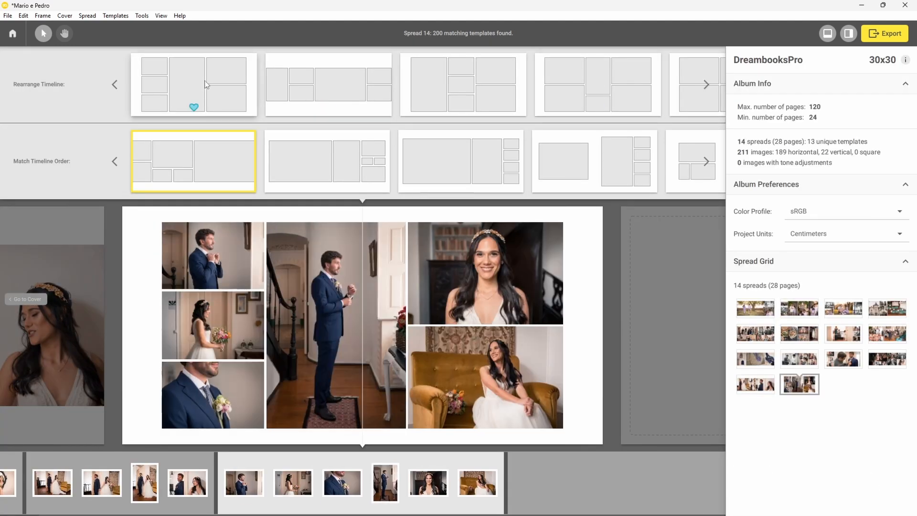
Apply a new layout to spread 14 and move the groom portrait spread before the couple spread.
click(204, 80)
scroll(192, 459, down, 1)
scroll(191, 459, up, 6)
scroll(293, 224, up, 10)
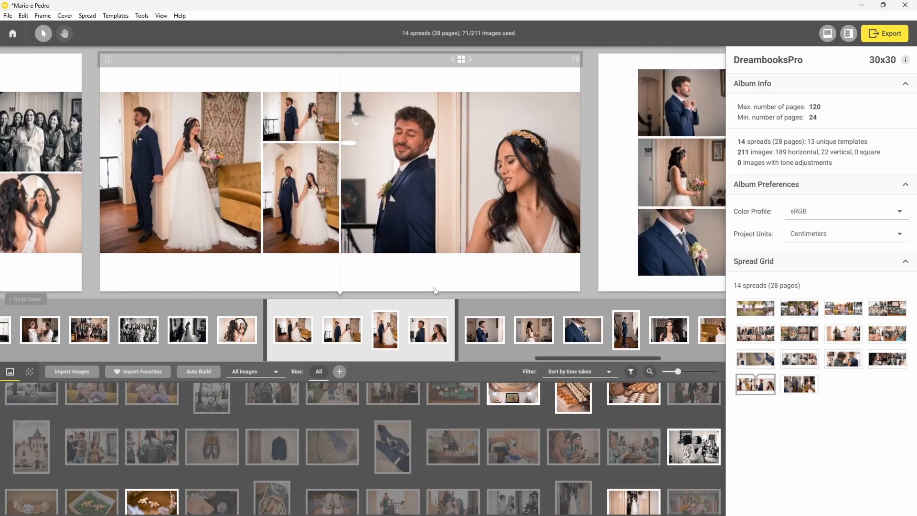
drag(755, 384, 852, 388)
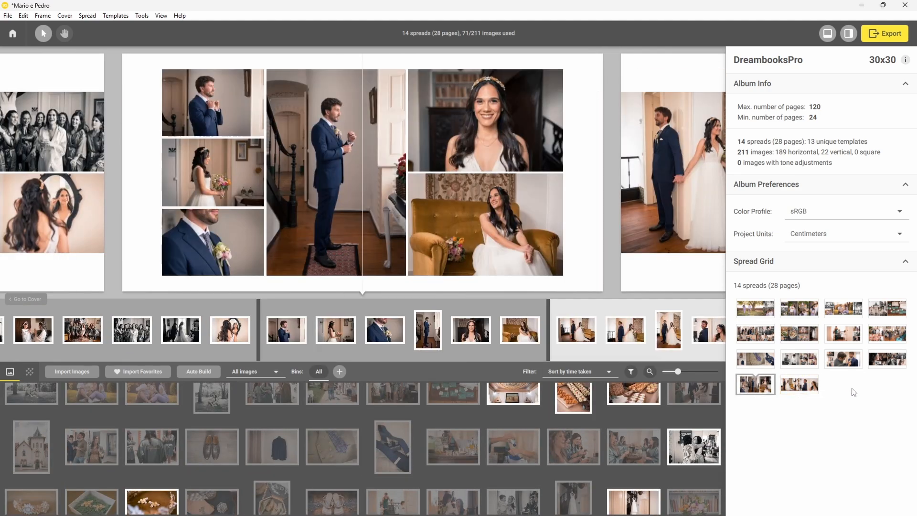
Add the black-and-white hug photo to spread 8.
scroll(477, 221, up, 10)
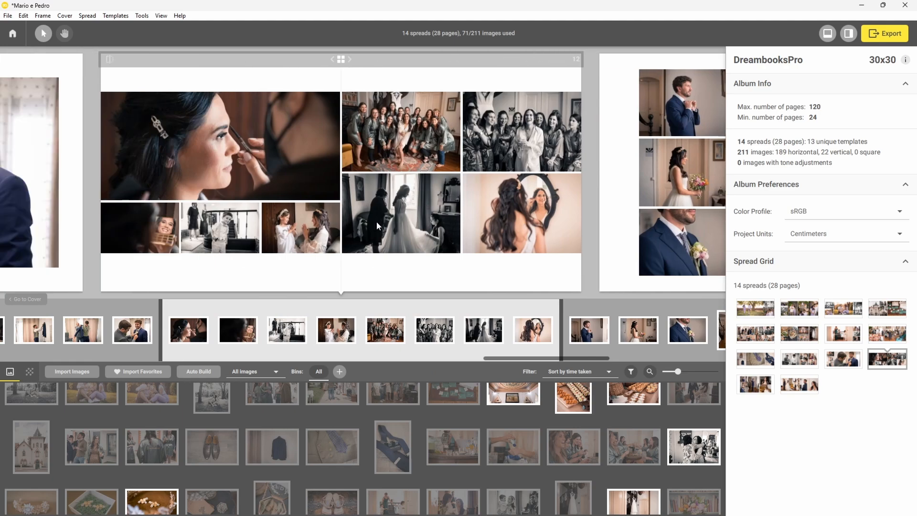
scroll(260, 231, up, 10)
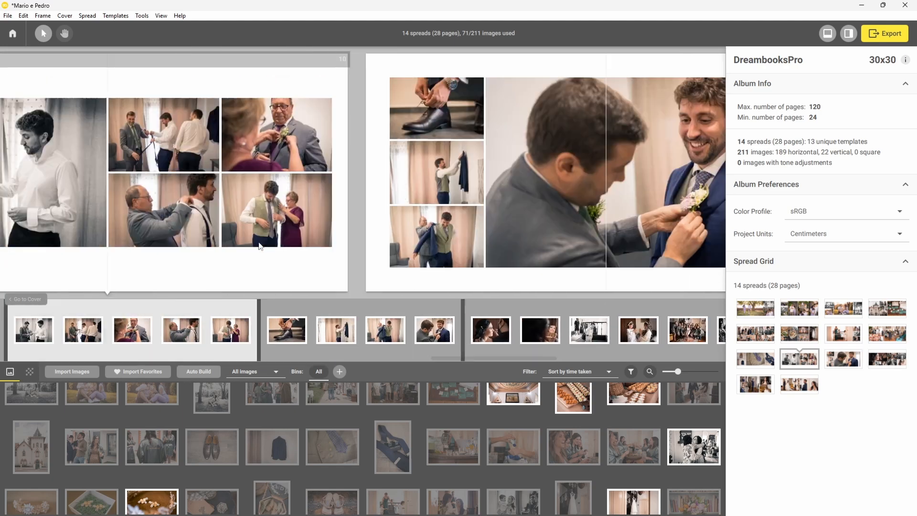
scroll(269, 258, up, 8)
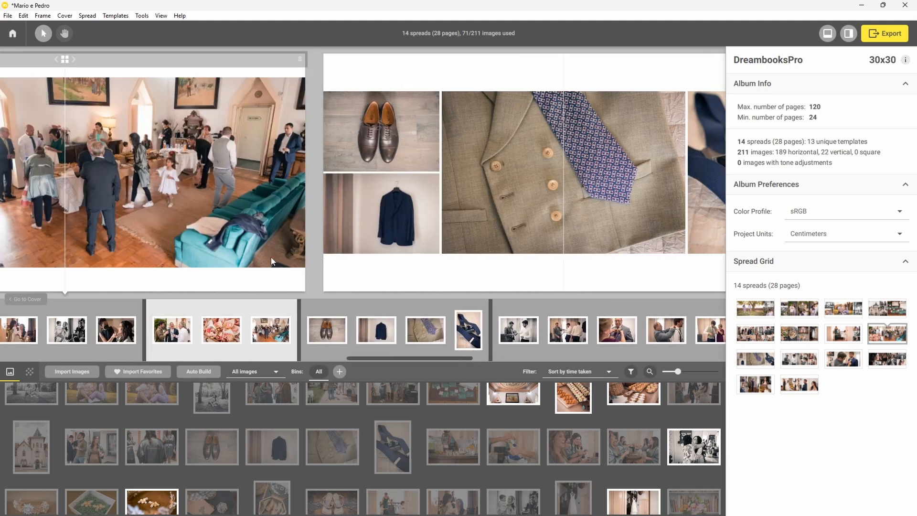
drag(693, 446, 612, 327)
Merge spreads 7 and 8 into one family-and-guests spread.
scroll(267, 495, down, 1)
scroll(378, 441, down, 3)
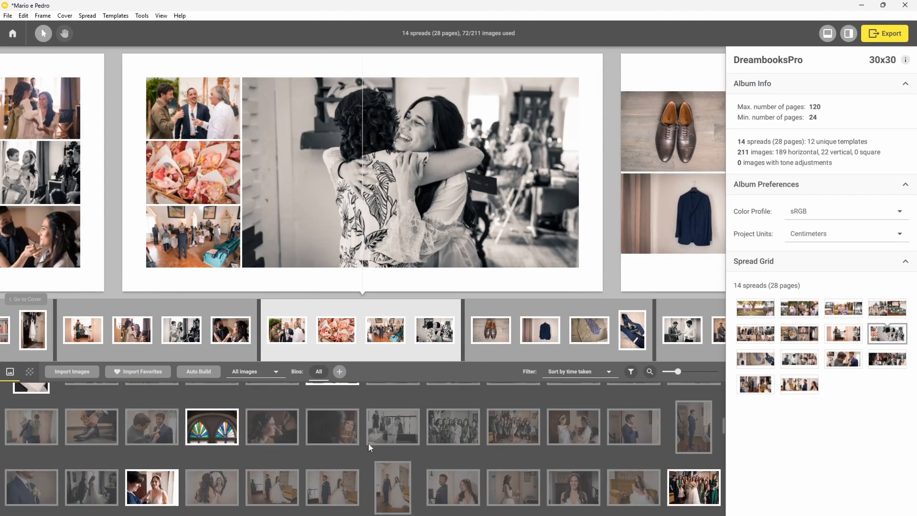
click(229, 329)
scroll(207, 173, down, 3)
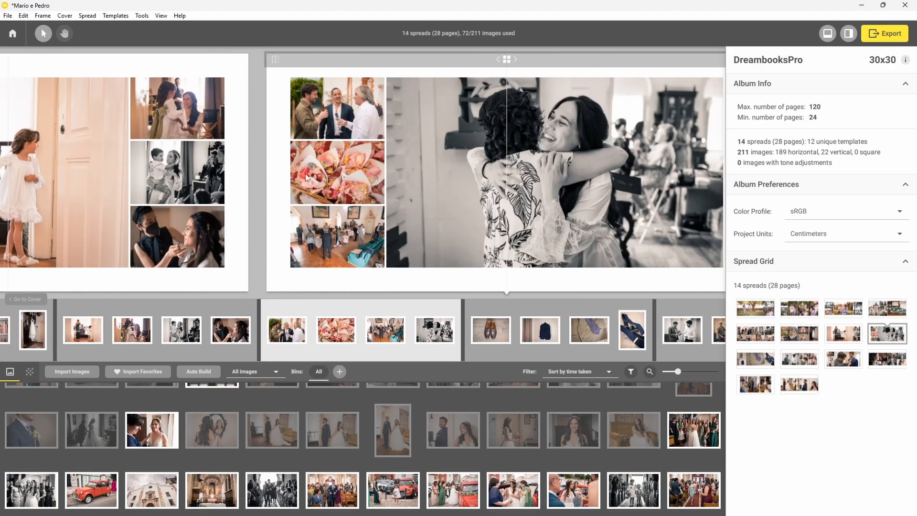
scroll(307, 213, up, 2)
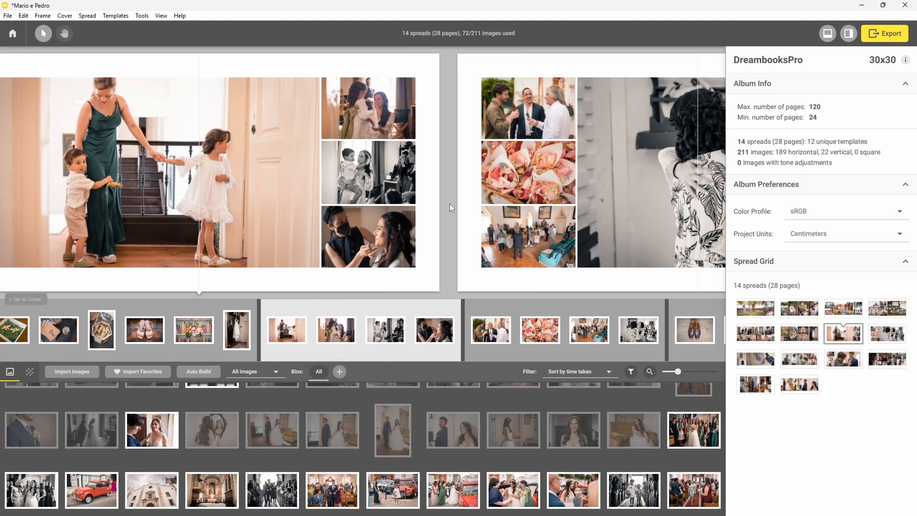
click(463, 343)
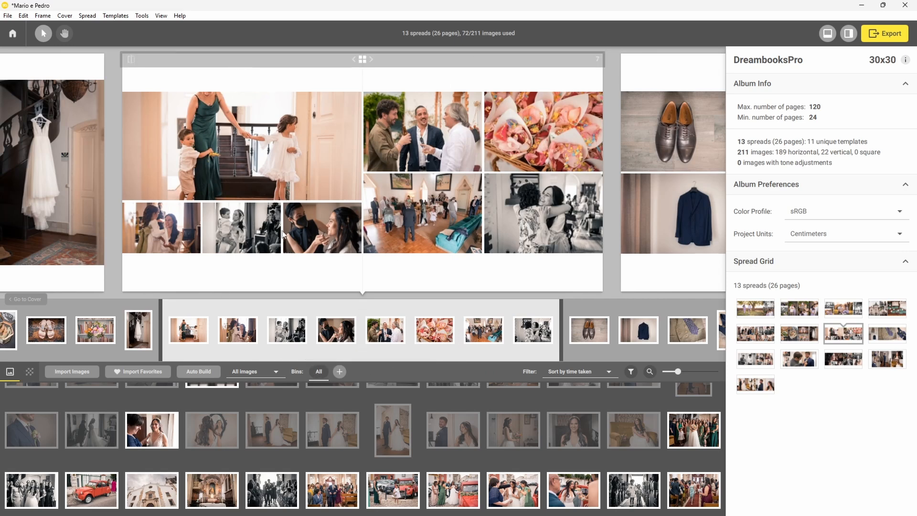
Shift the mother-and-children photo down in its frame to show the woman's full head.
click(291, 137)
drag(831, 143, 833, 163)
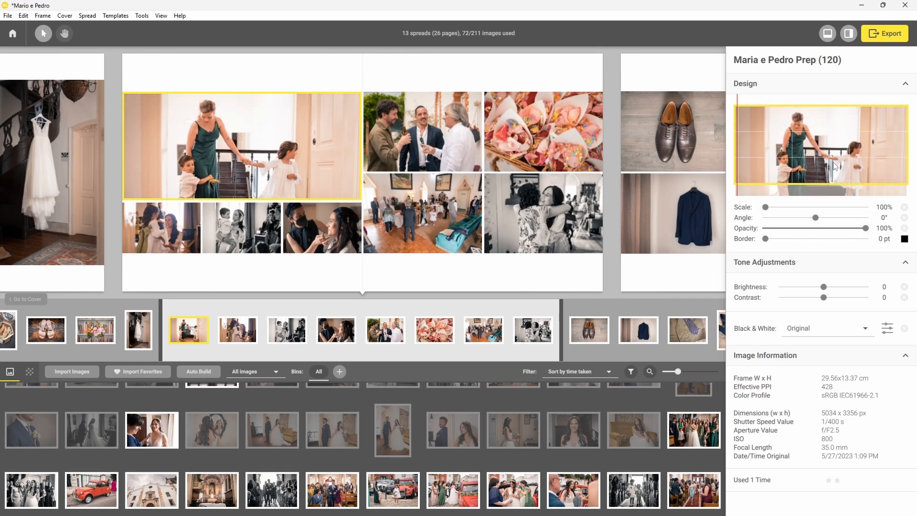
click(256, 151)
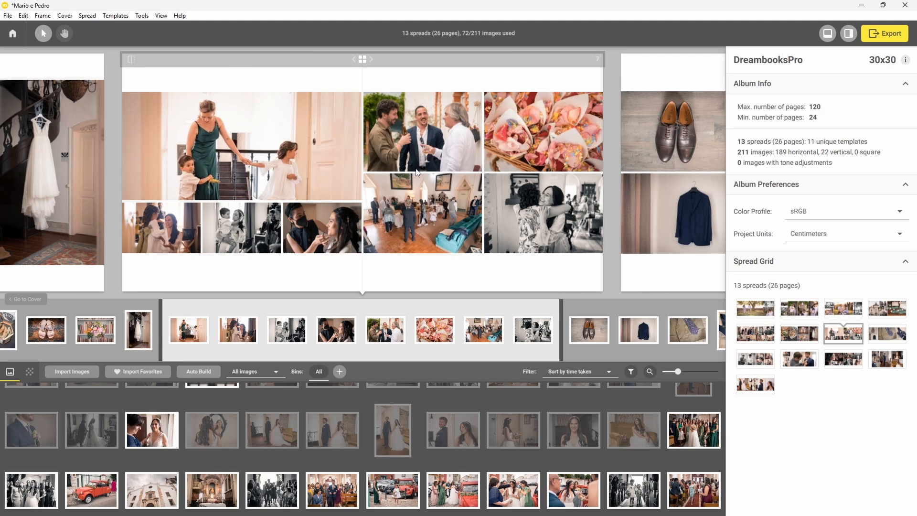
Select the church exterior, black-and-white group and church group photos in the bin.
scroll(443, 219, down, 5)
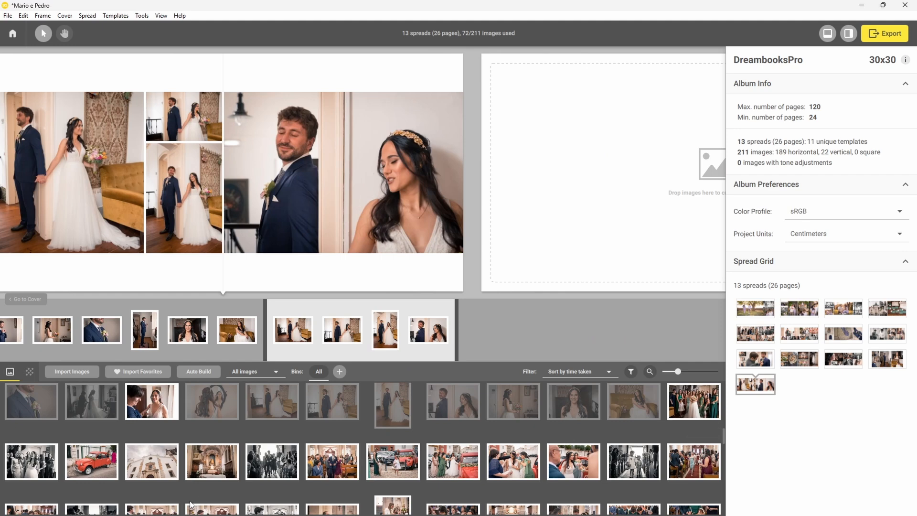
click(161, 478)
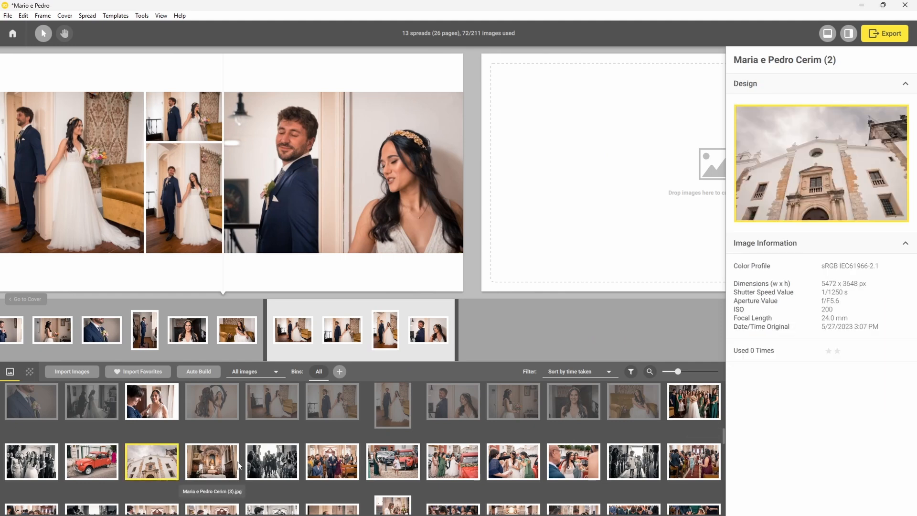
ctrl+click(270, 466)
ctrl+click(341, 470)
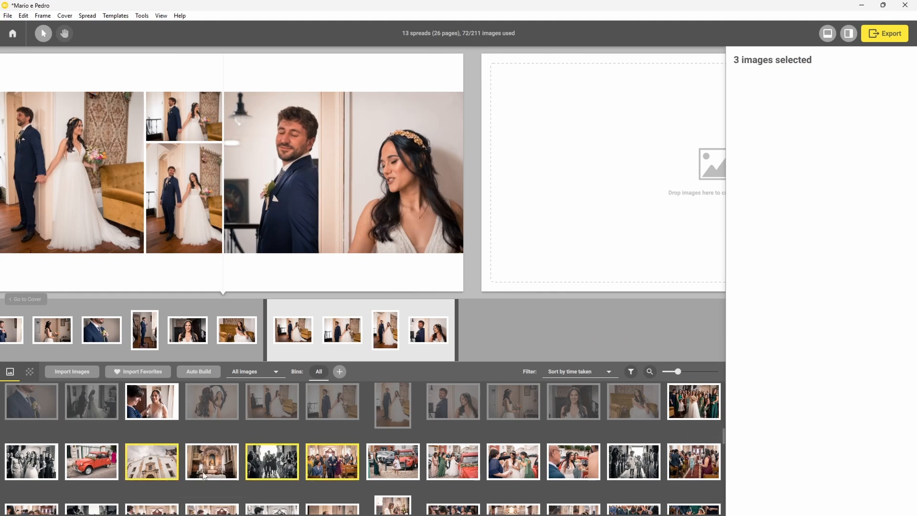
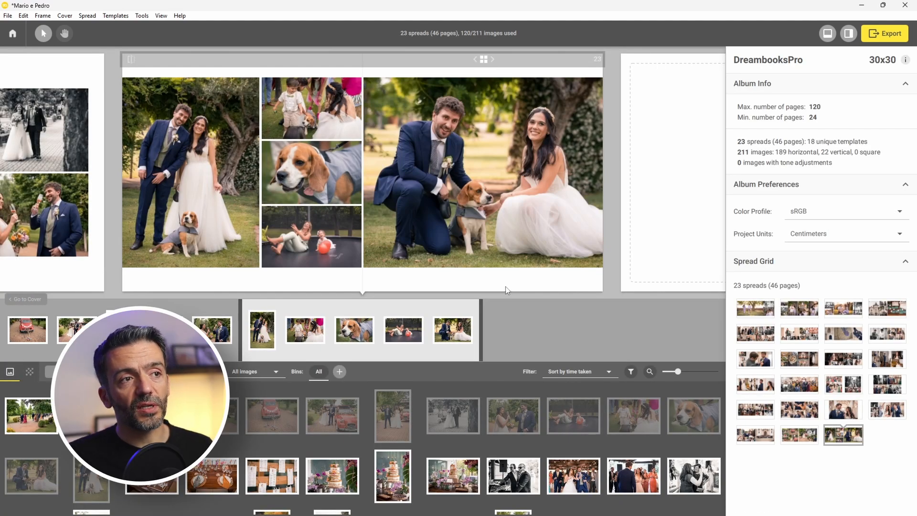
On spread 23, move the standing couple to the right page and the other four photos to the left edge.
double_click(507, 290)
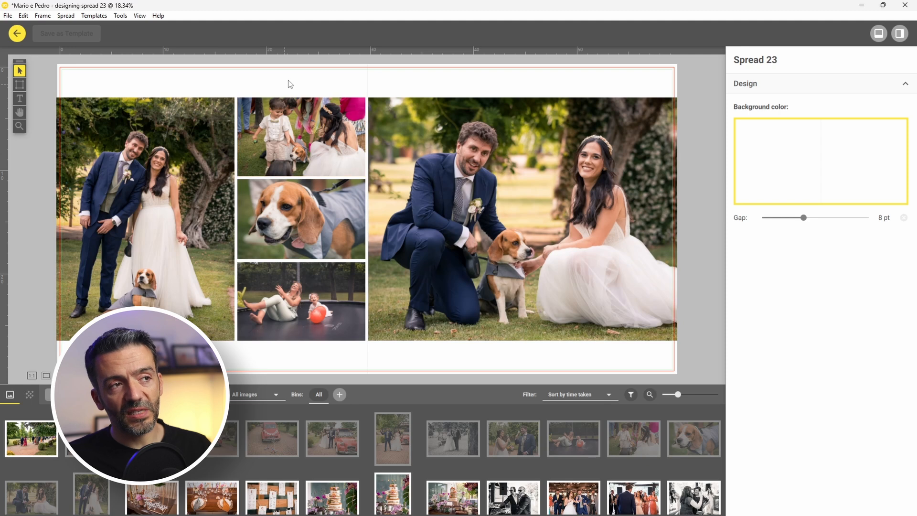
drag(171, 201, 652, 199)
drag(324, 100, 464, 371)
drag(425, 249, 165, 258)
click(506, 362)
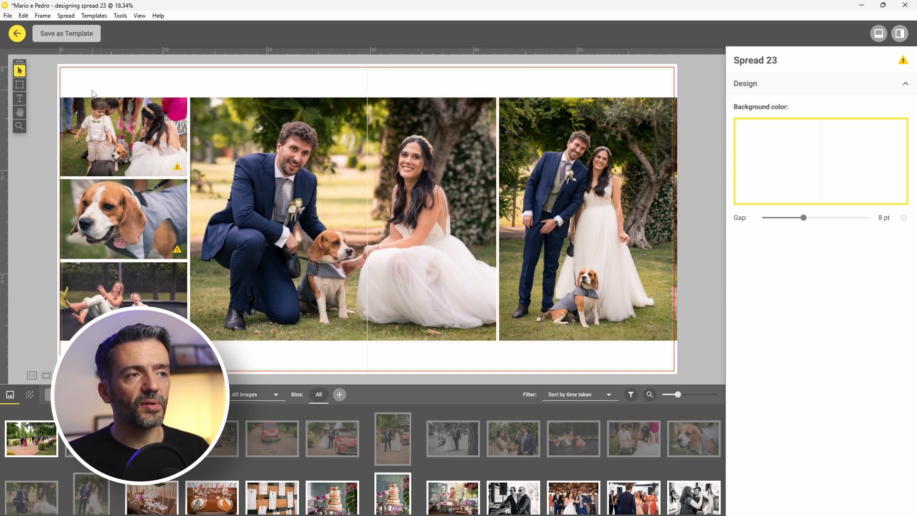
Widen the three small left-column photos out to the page edge and return to the album overview.
drag(93, 85, 143, 298)
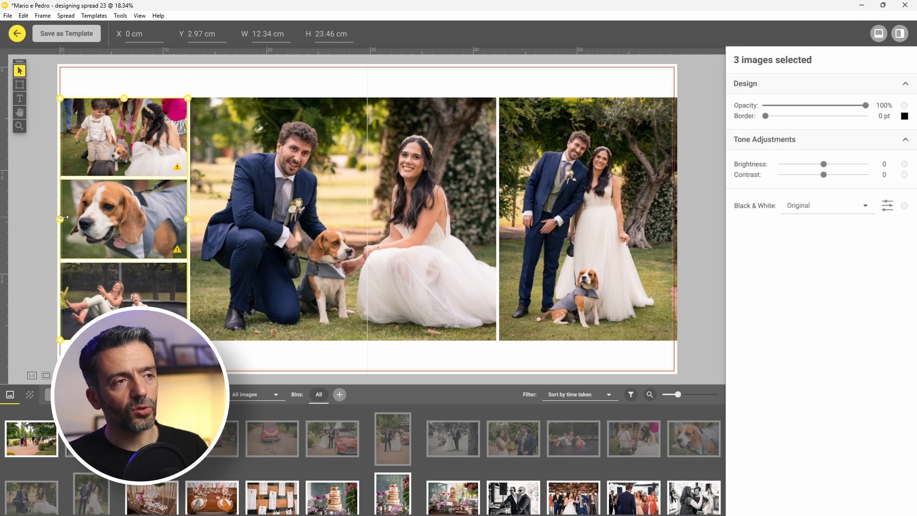
drag(58, 217, 31, 241)
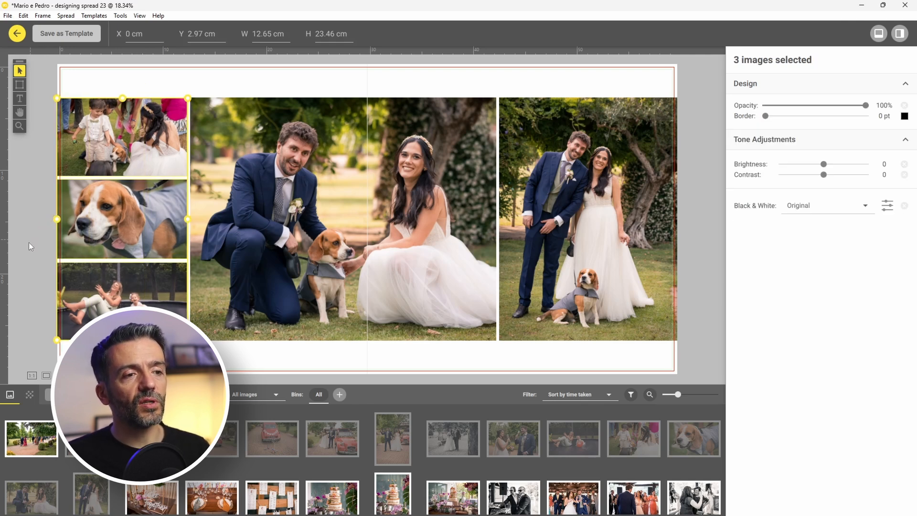
click(225, 360)
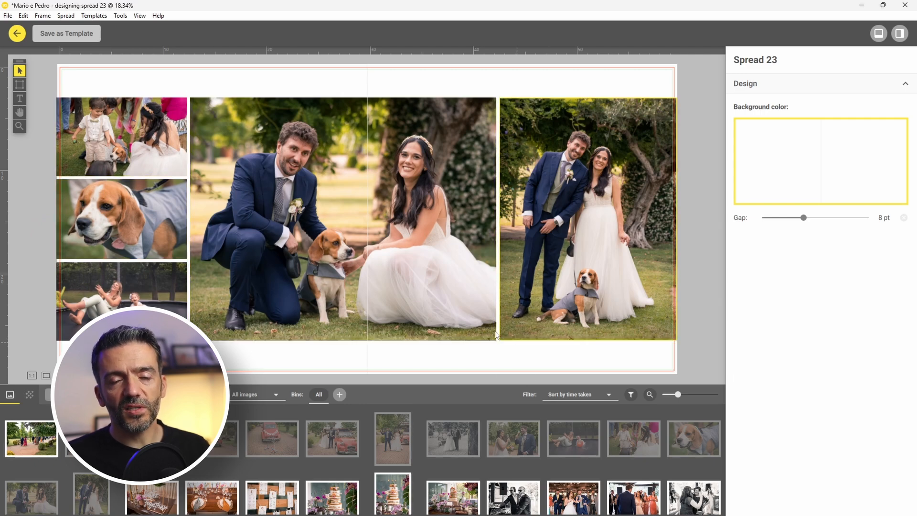
click(20, 36)
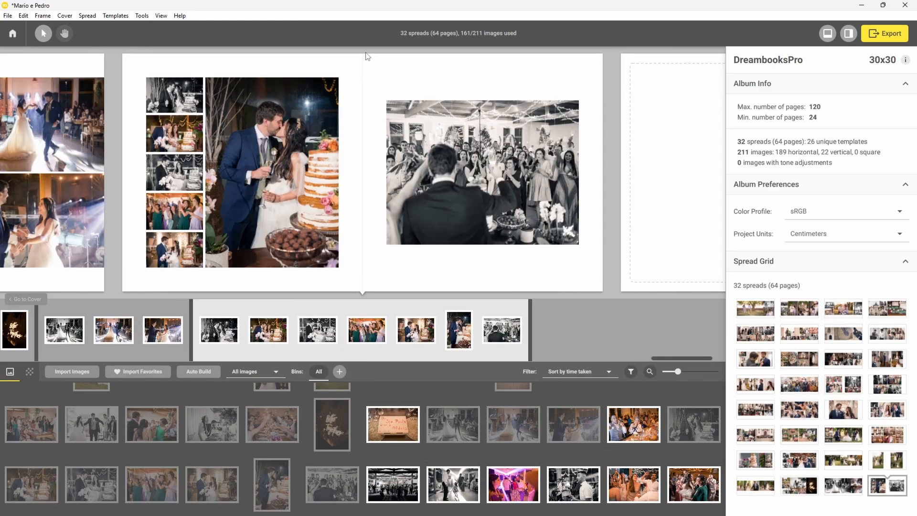
Review the cake-cutting spread and save the SmartAlbums project with File > Save.
click(315, 230)
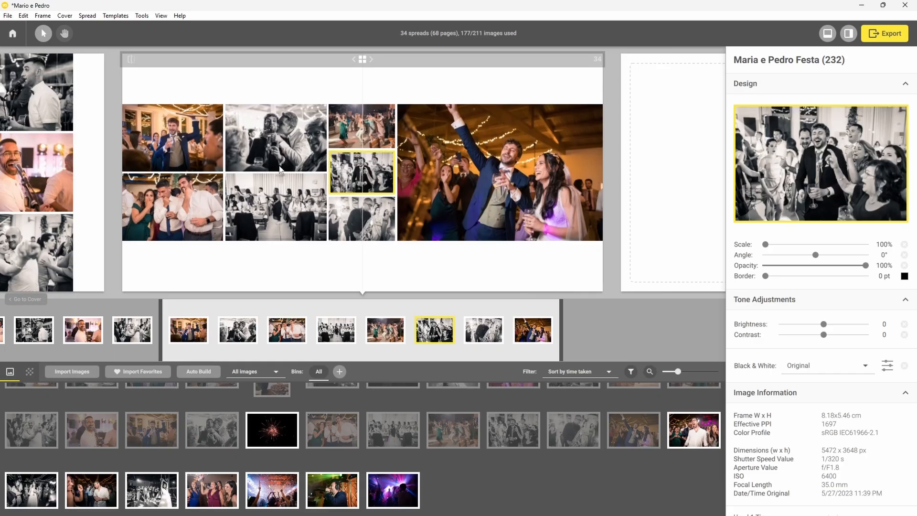
click(228, 259)
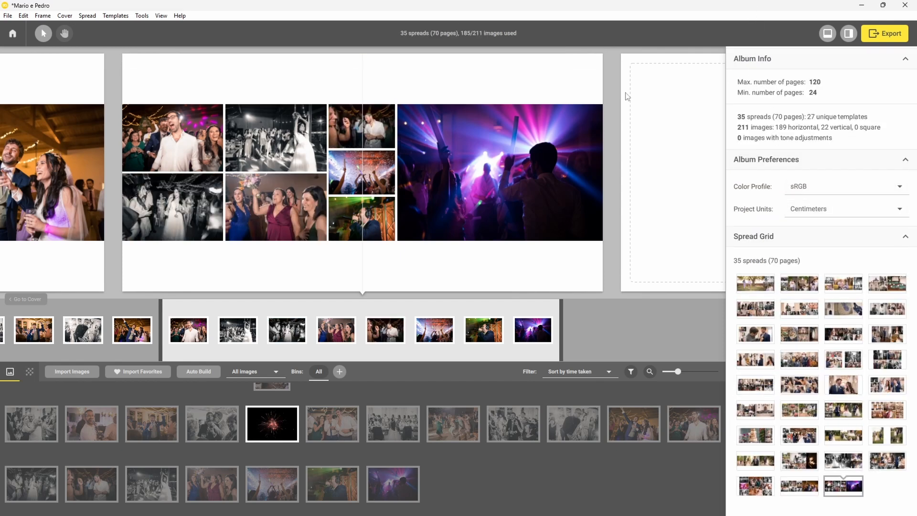
click(7, 15)
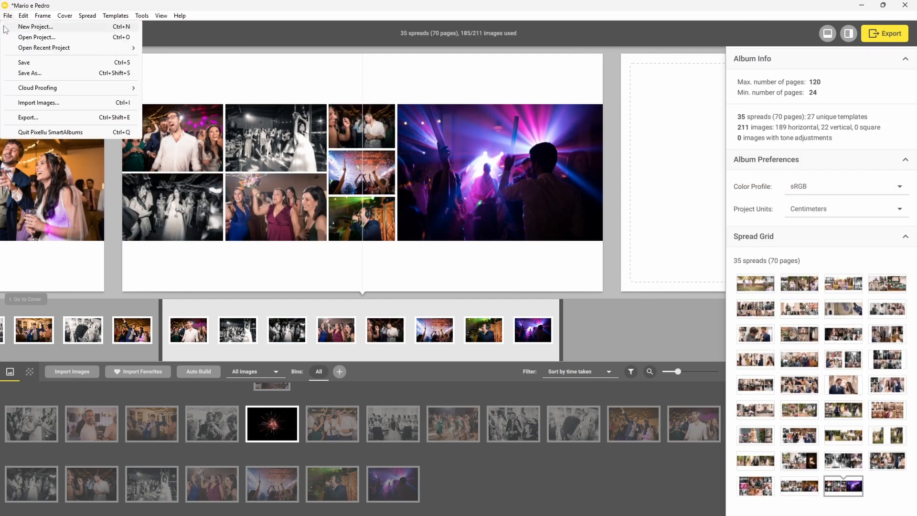
click(21, 62)
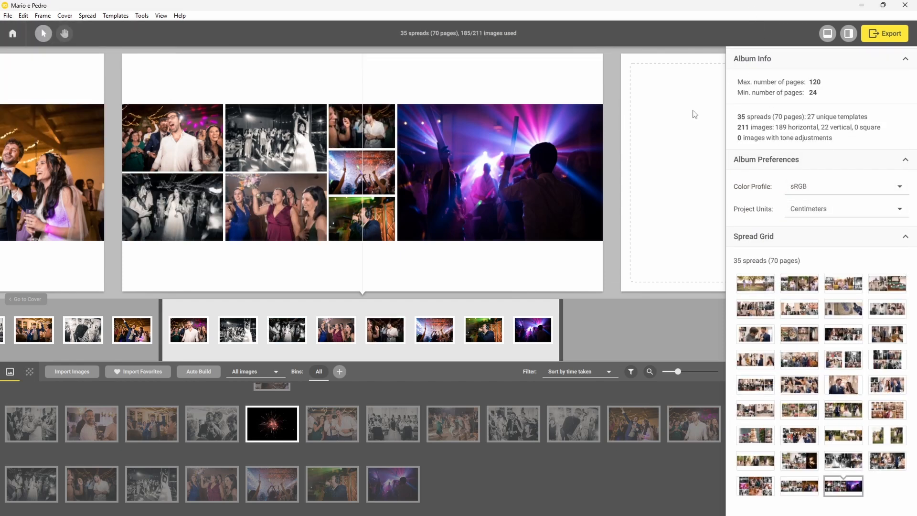
click(899, 39)
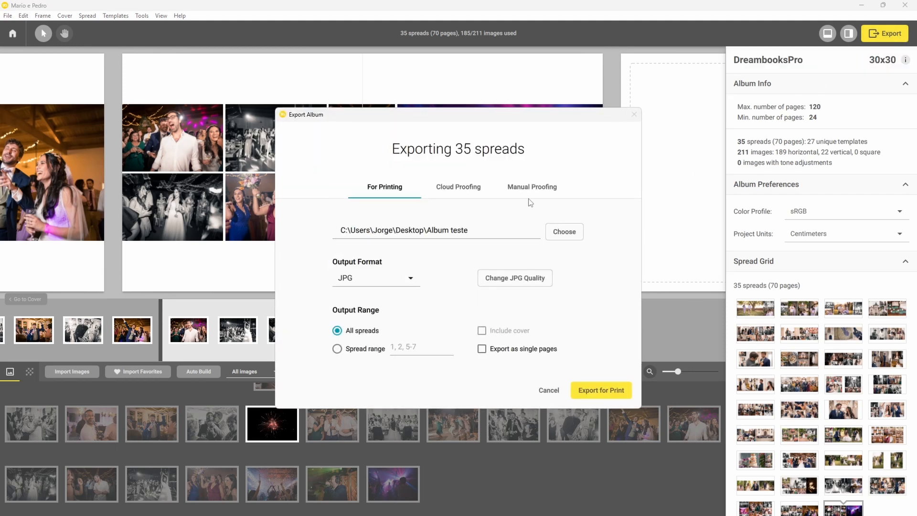
Export the album for Cloud Proofing with 'Upload as a new album'.
click(448, 191)
click(401, 246)
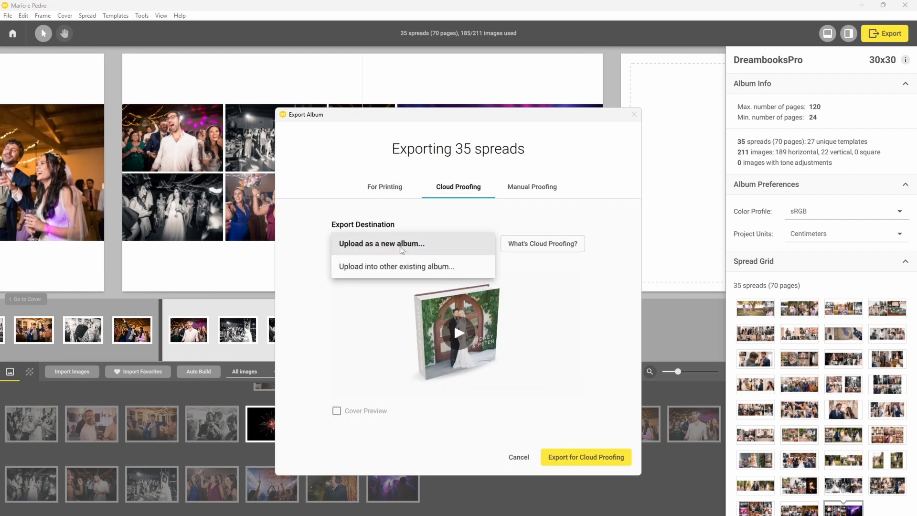
click(401, 249)
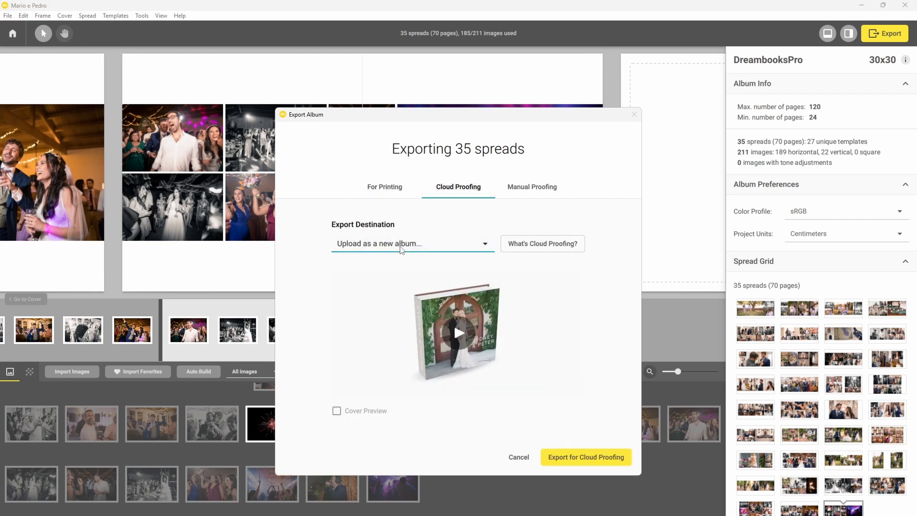
click(587, 459)
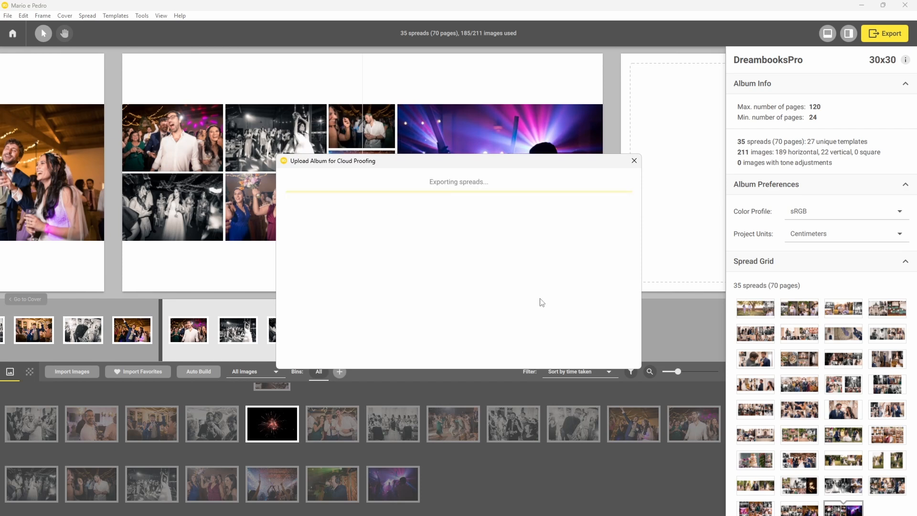
Enter the client's name and e-mail address for the proofing upload.
click(376, 269)
text(Jay)
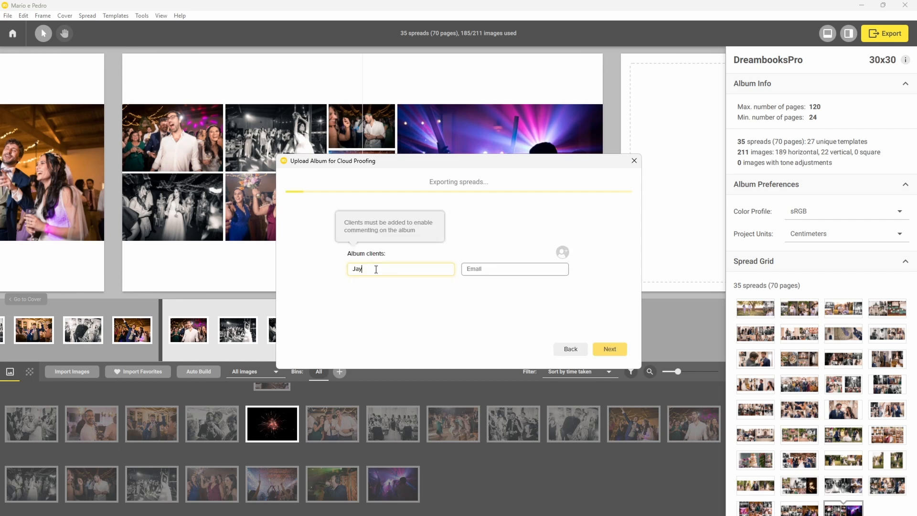
key(Tab)
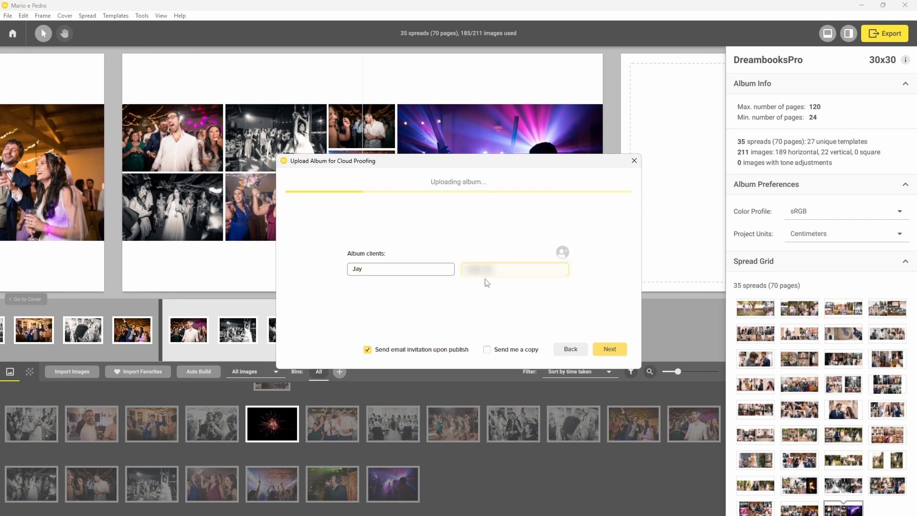
click(610, 349)
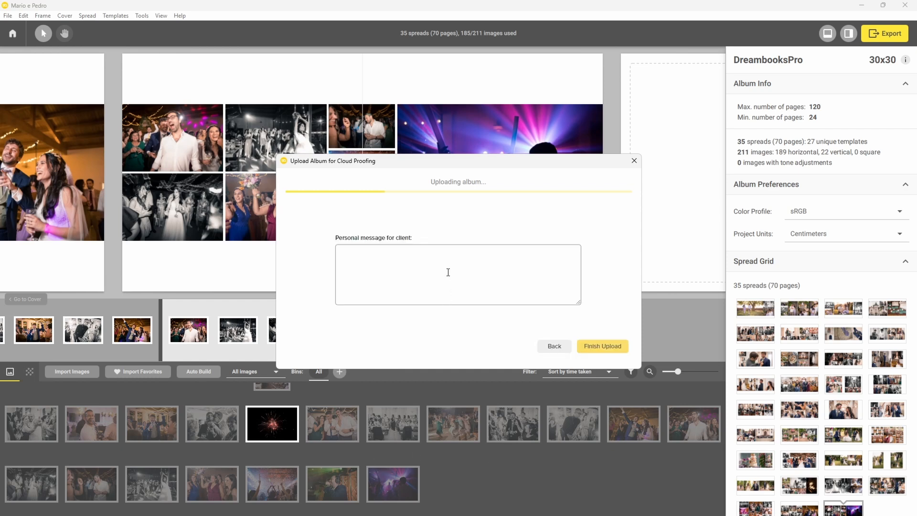
Add the message 'Olá! Já podem espreitar o design do álbum e deixar os vossos comentários.' and publish, e-mailing the client.
text(Olá! Já podem espreitar o design do álbum e deixar os vossos comentários.)
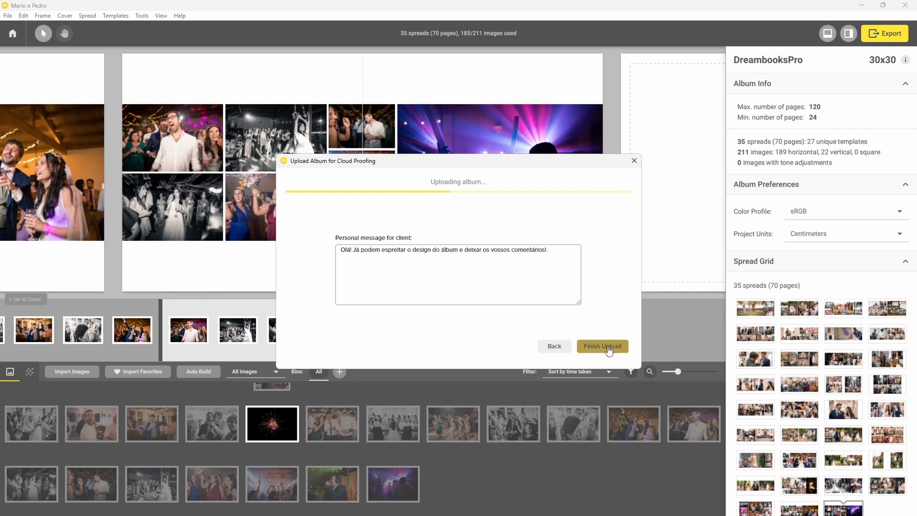
click(610, 348)
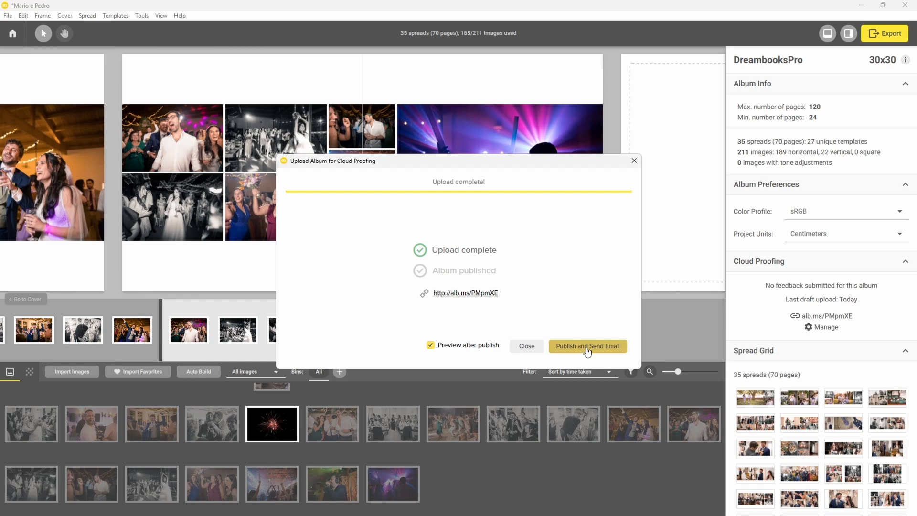
click(588, 352)
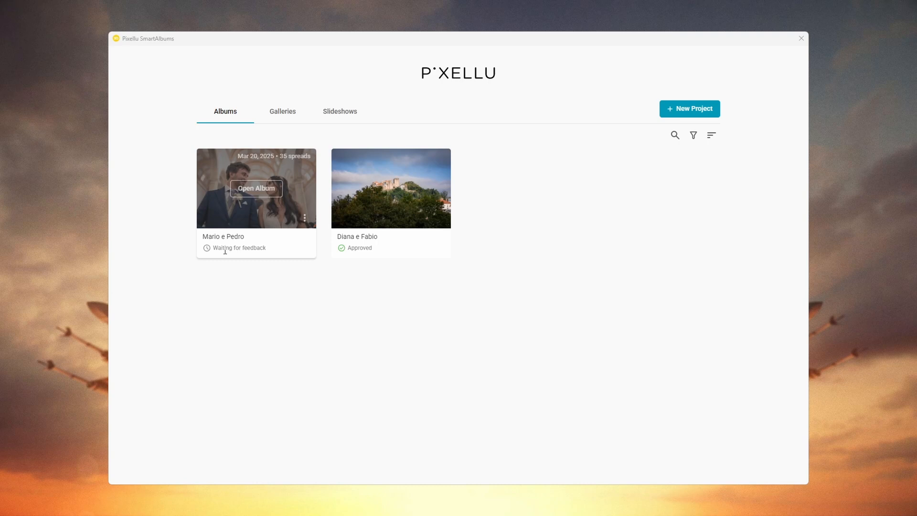
drag(211, 250, 260, 293)
click(265, 318)
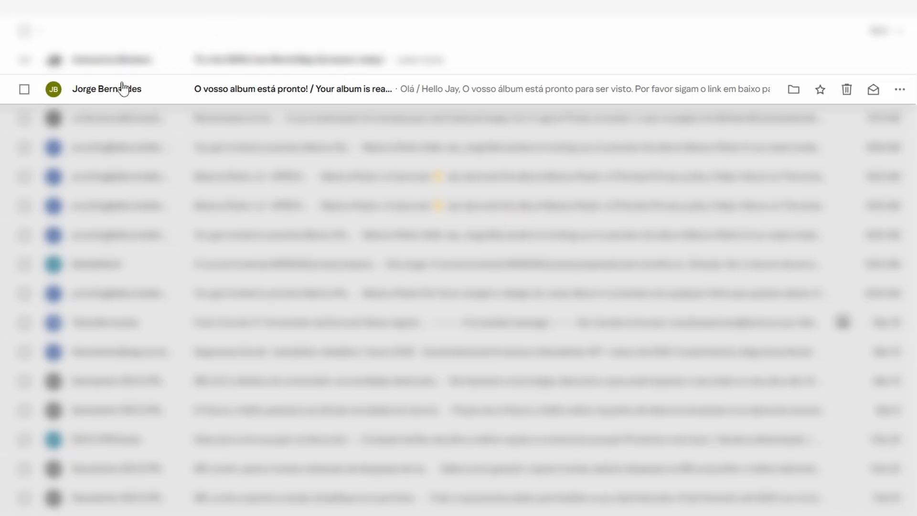
Open the 'Your album is ready!' email and open its album link in an incognito window.
click(552, 91)
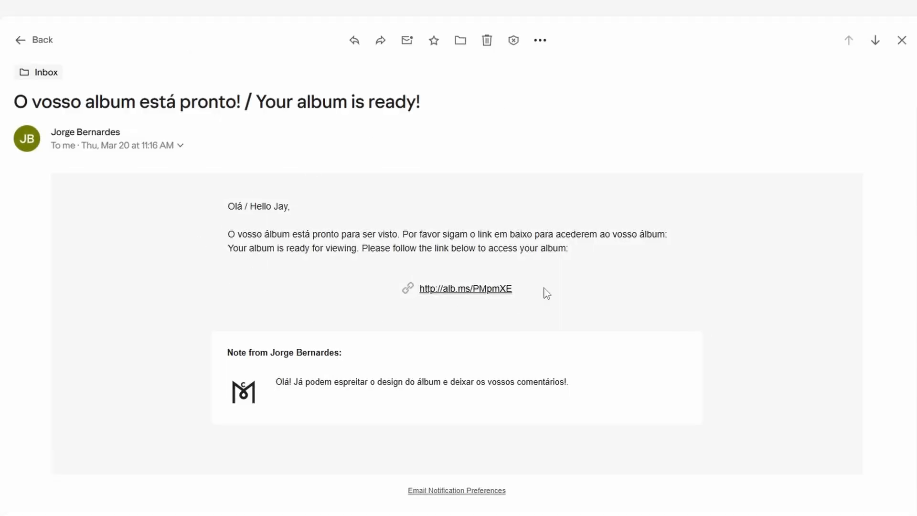
right_click(452, 295)
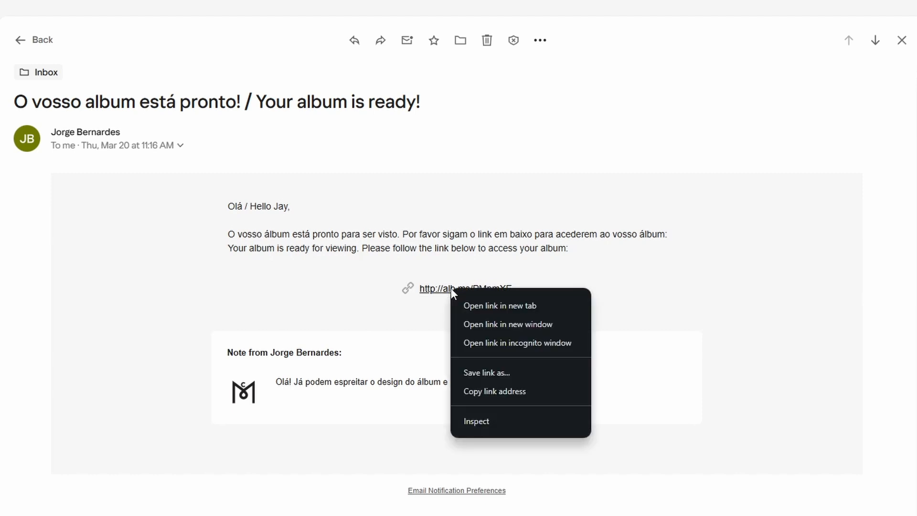
click(530, 343)
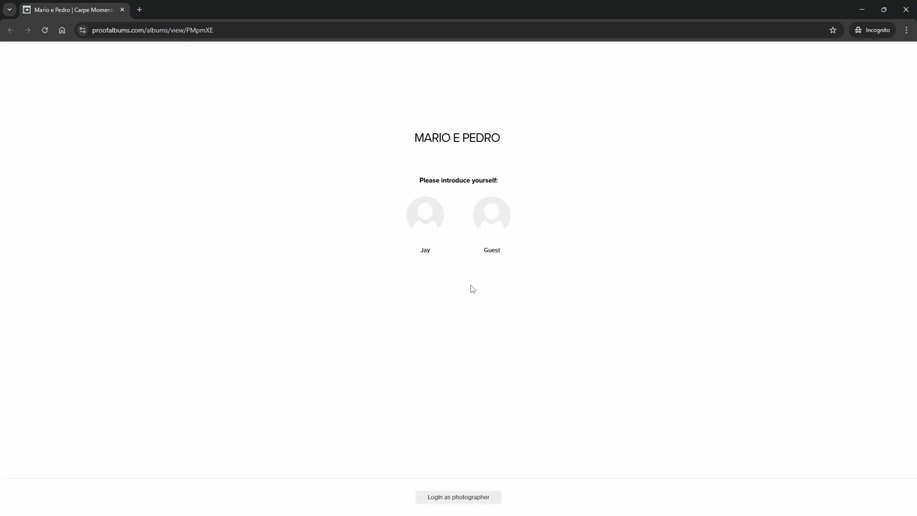
Dismiss the welcome message and briefly open spread 1's comments panel.
click(423, 216)
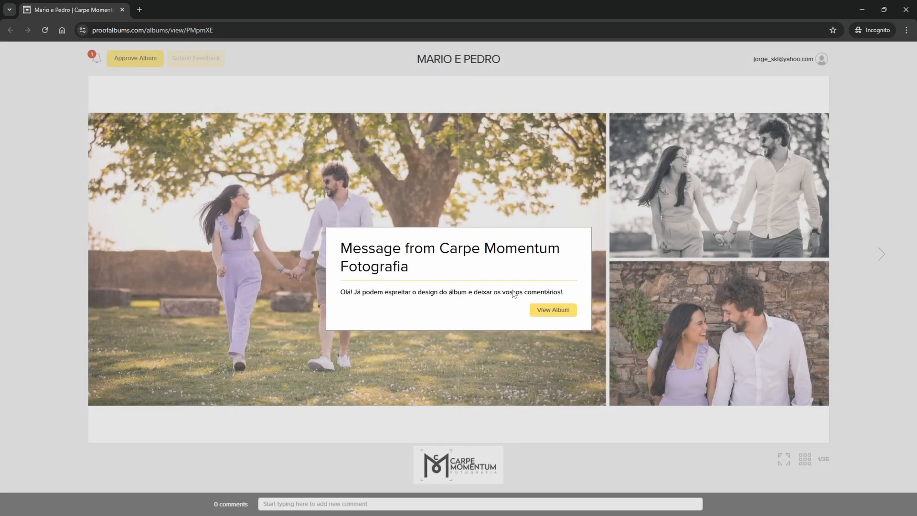
click(548, 313)
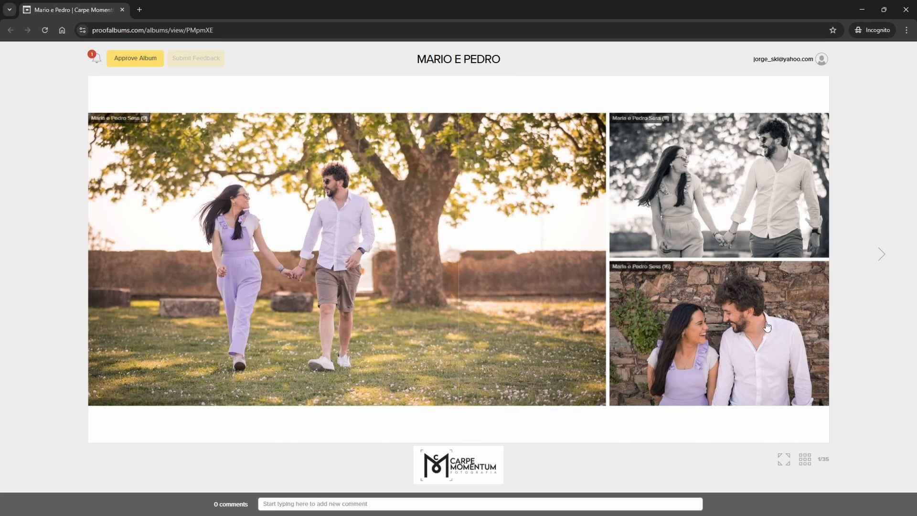
click(231, 503)
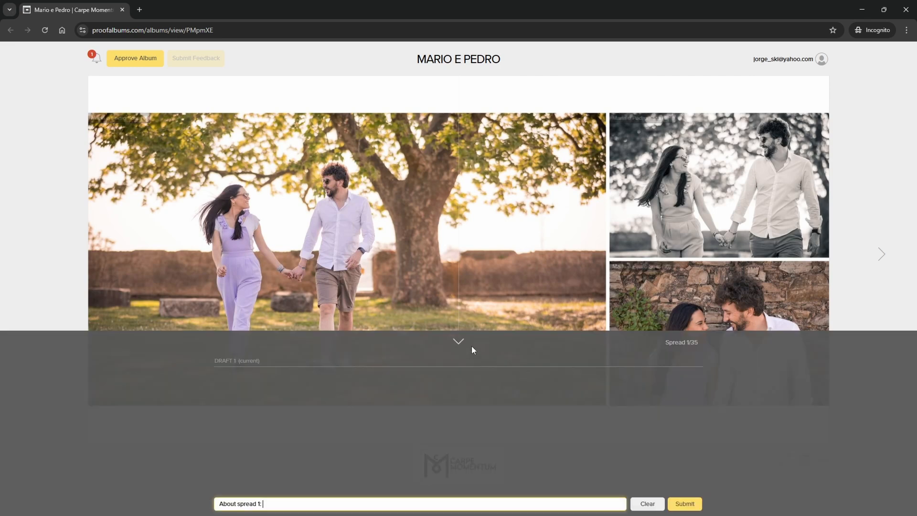
click(460, 342)
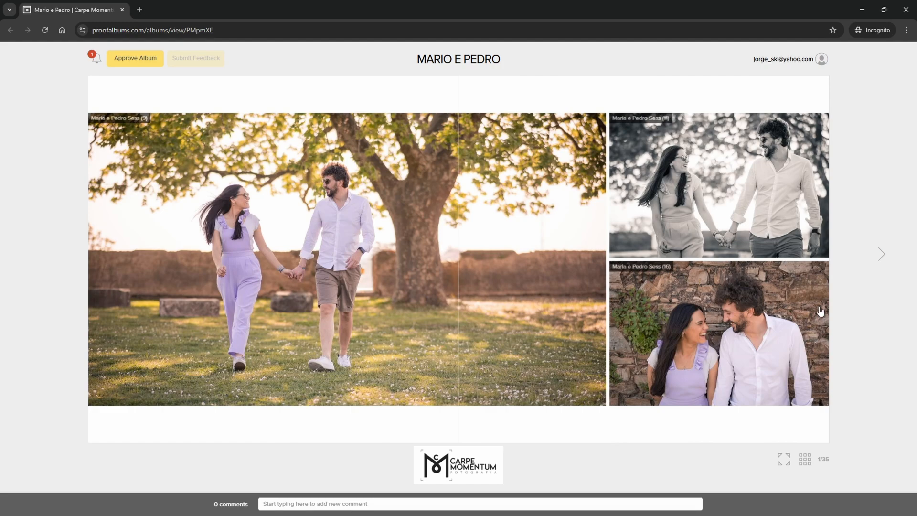
Page forward through the proof album to spread 11 of 35.
click(880, 264)
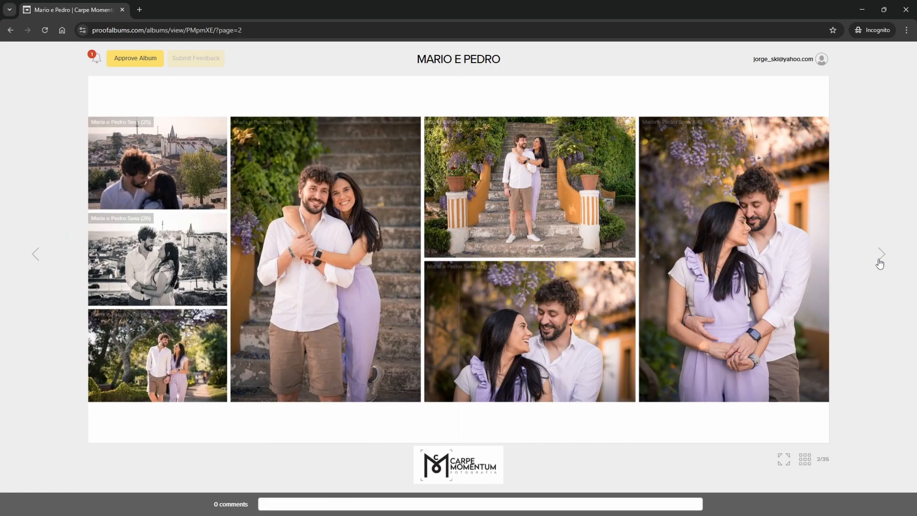
click(883, 260)
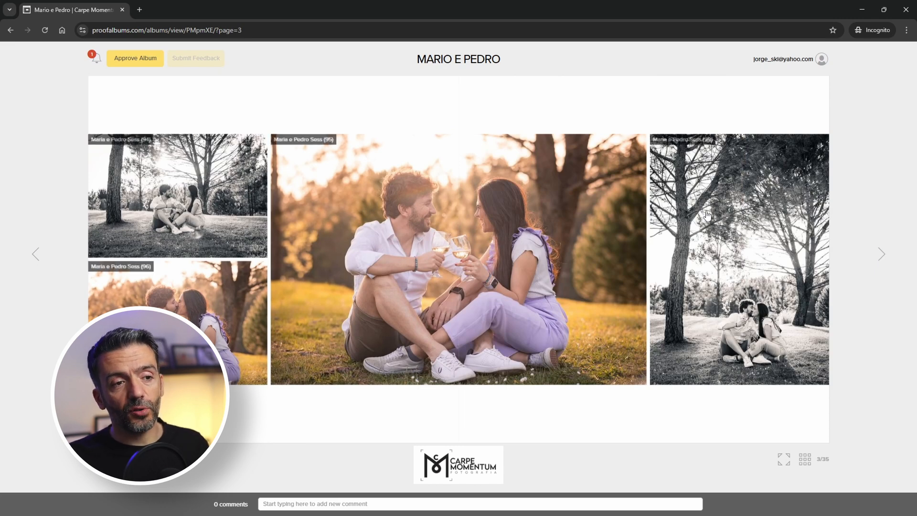
click(882, 255)
click(882, 255)
click(882, 256)
click(883, 256)
click(884, 256)
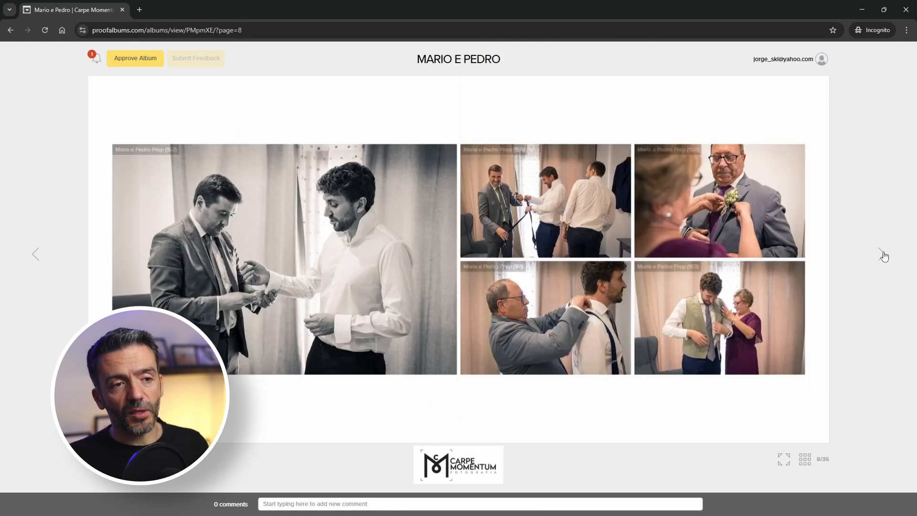
click(884, 256)
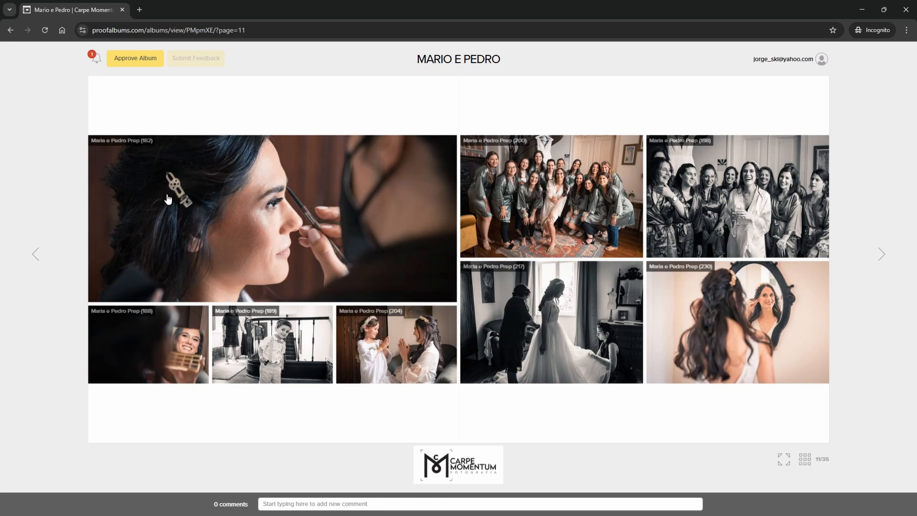
Post the comment 'Tocar a posição da foto 18 com a 19' on spread 11.
click(424, 506)
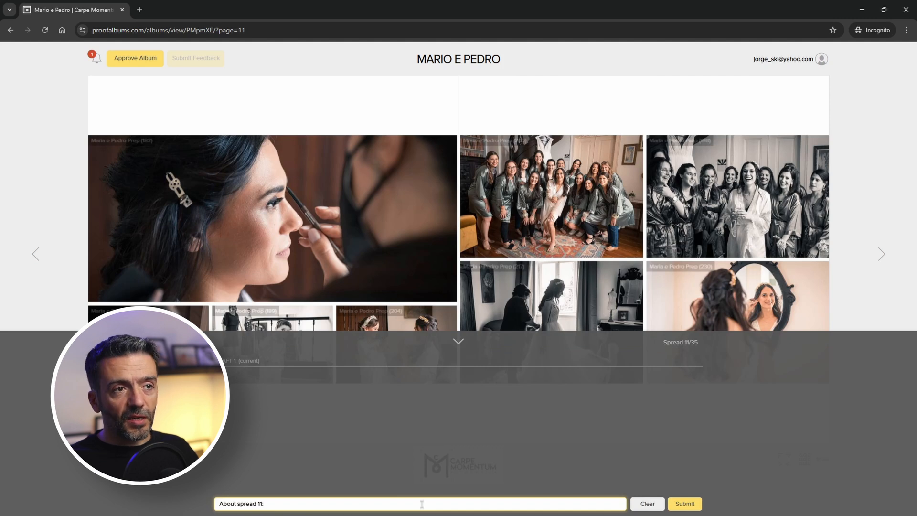
text(Tocar a posição da)
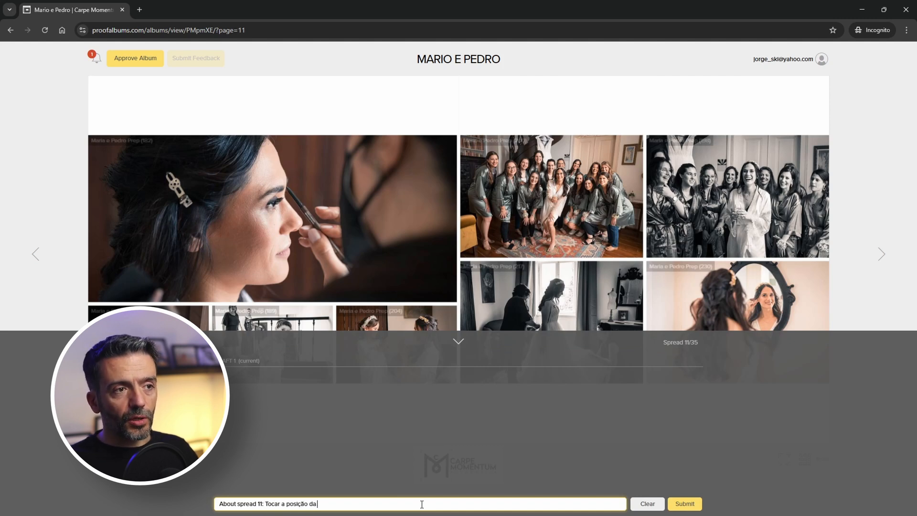
text( foto 18 com a 19)
click(685, 504)
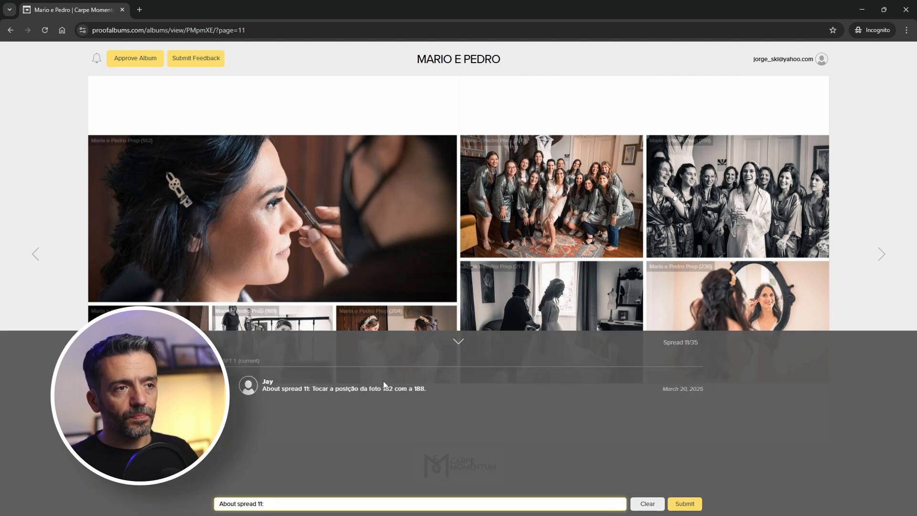
click(456, 343)
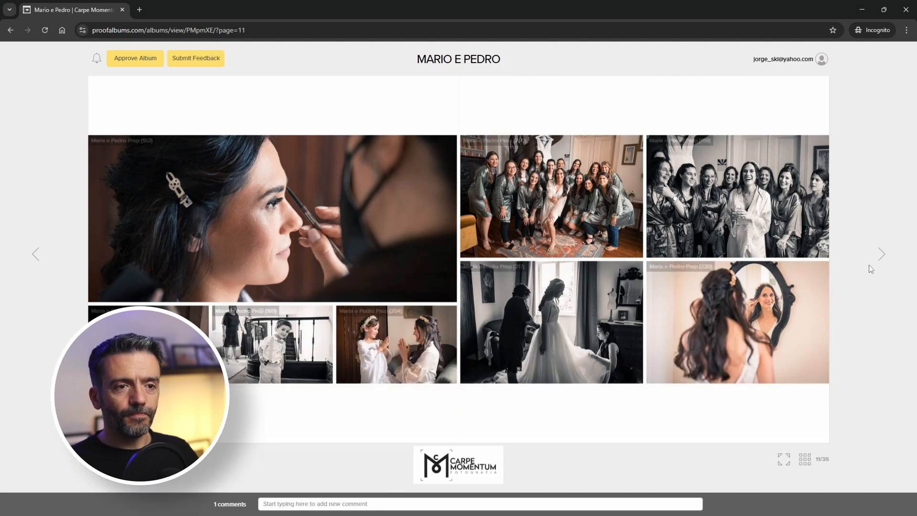
click(876, 267)
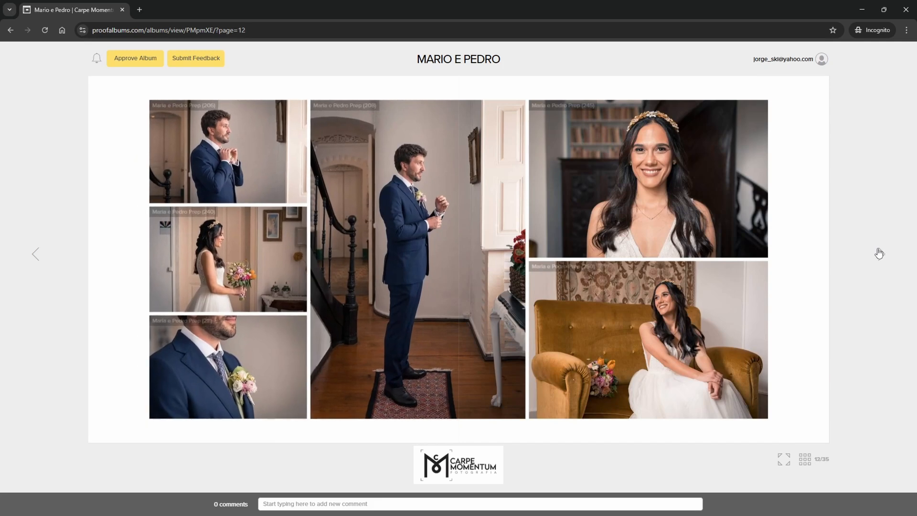
Browse to spreads 22 and 30, submit the feedback, and open the notification email.
click(878, 254)
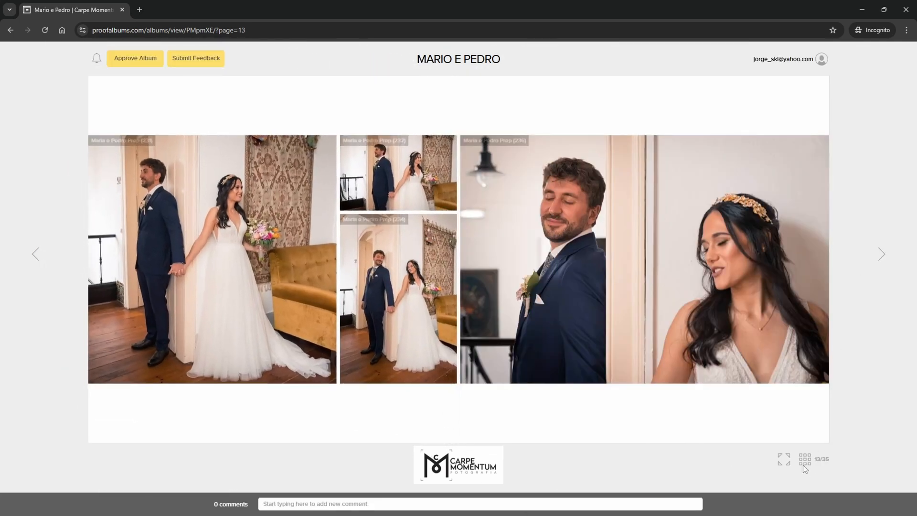
click(804, 460)
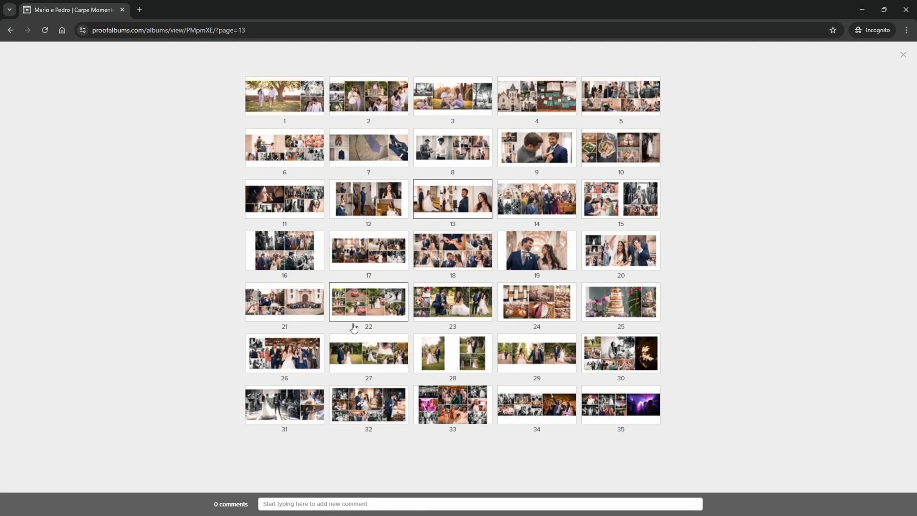
click(376, 305)
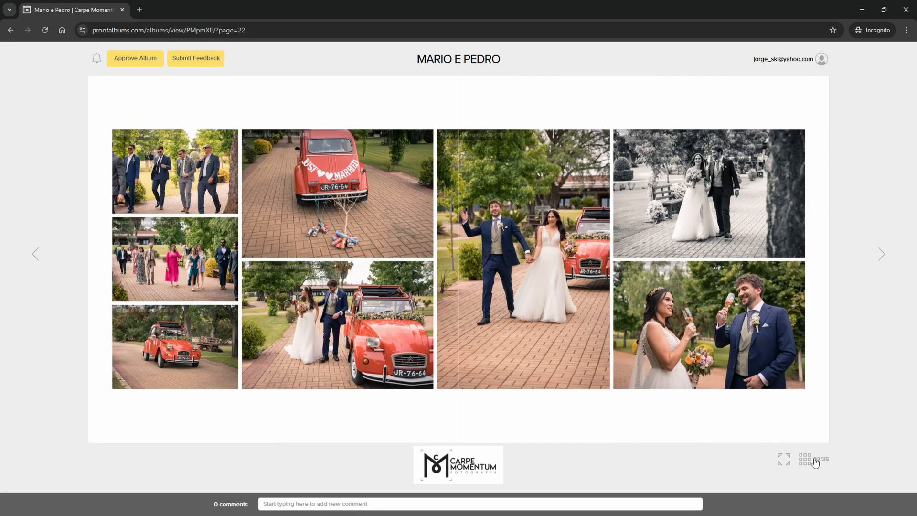
click(804, 459)
click(616, 357)
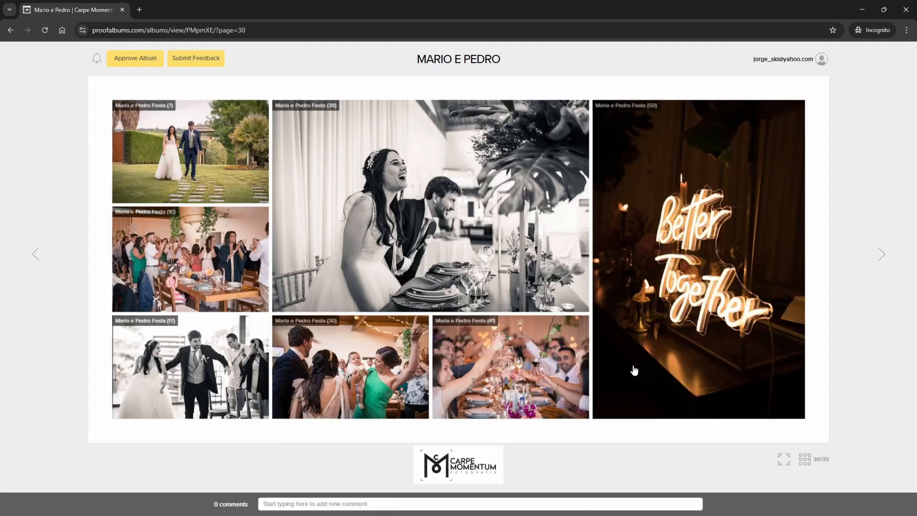
click(196, 62)
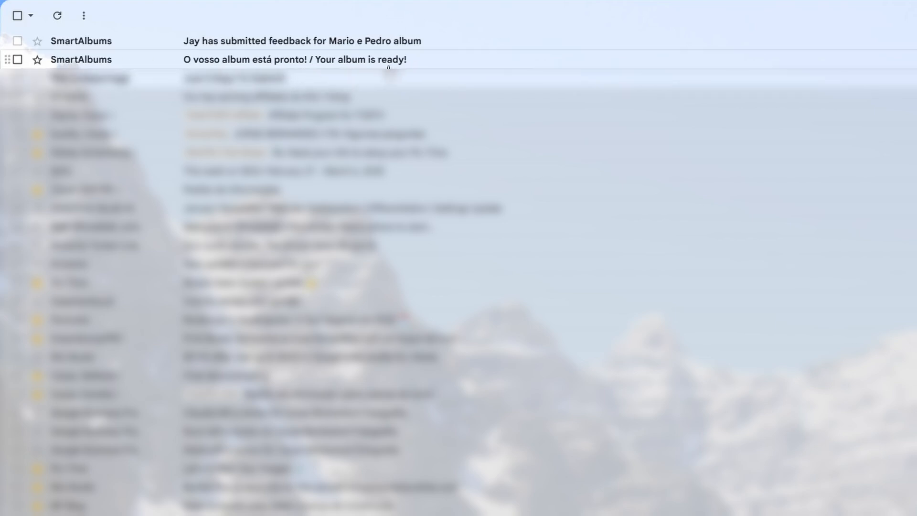
click(267, 41)
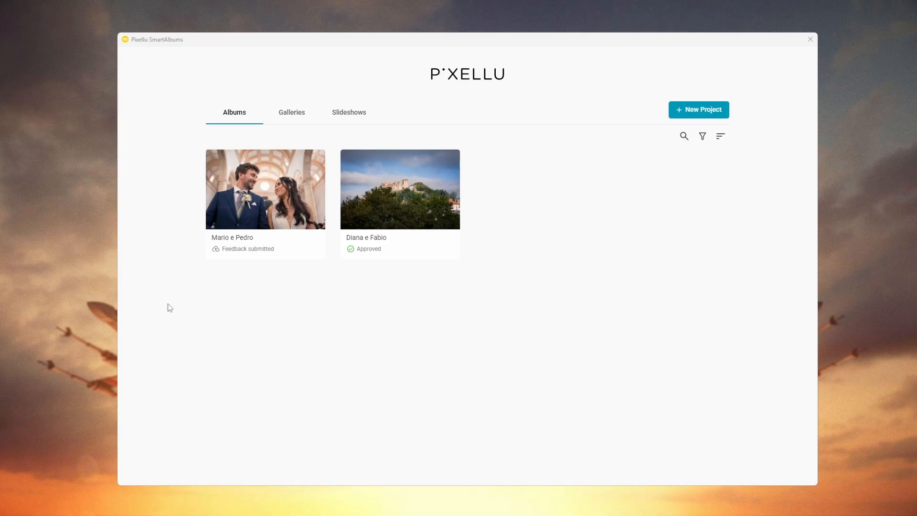
Open the Mario e Pedro album and start revising it with the client feedback.
mouse_move(227, 248)
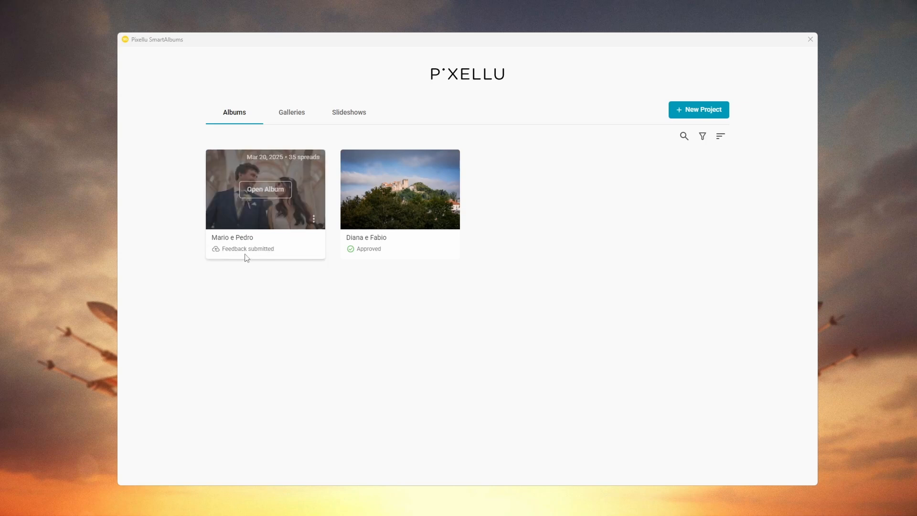
click(277, 191)
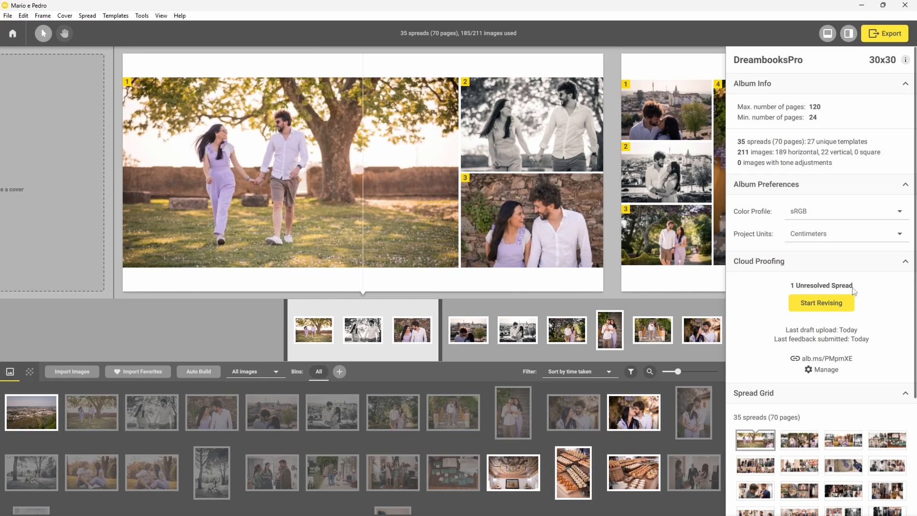
click(821, 308)
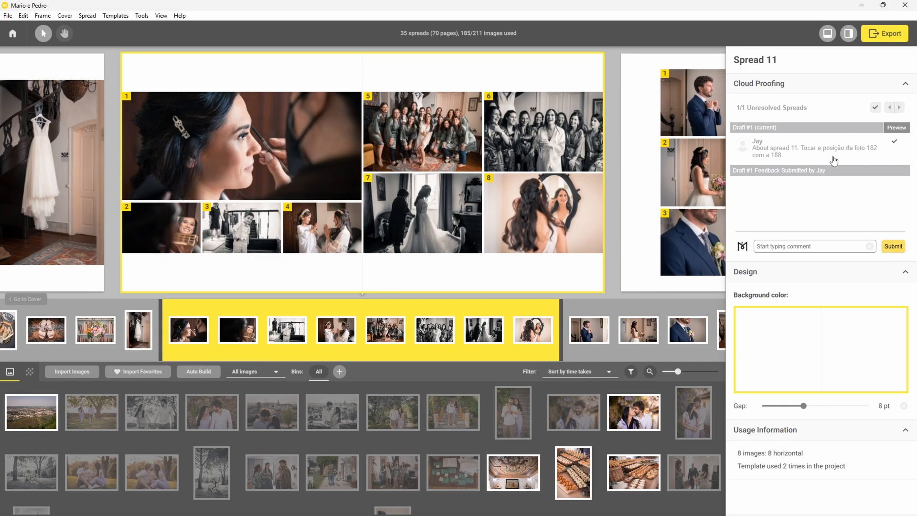
Swap photo 188 into photo 182's large slot on spread 11 and reposition it in its frame.
click(259, 148)
click(163, 234)
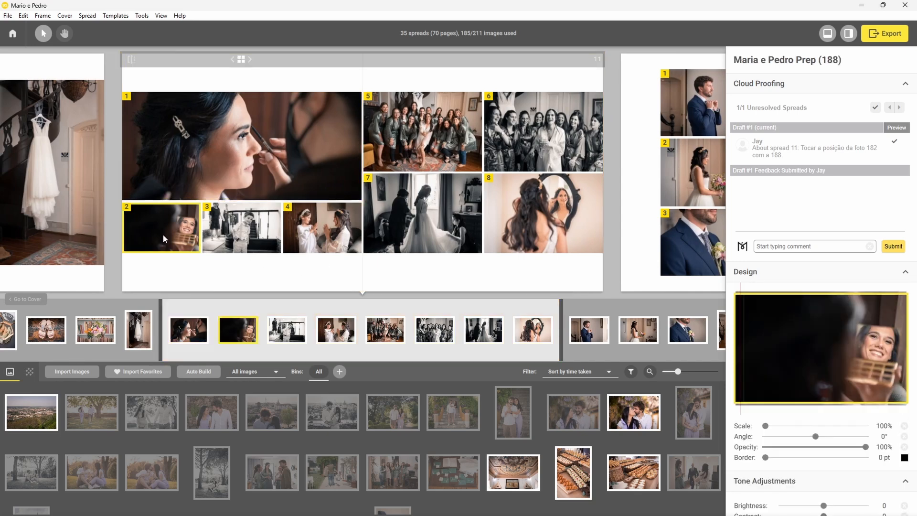
drag(174, 228, 243, 149)
click(242, 148)
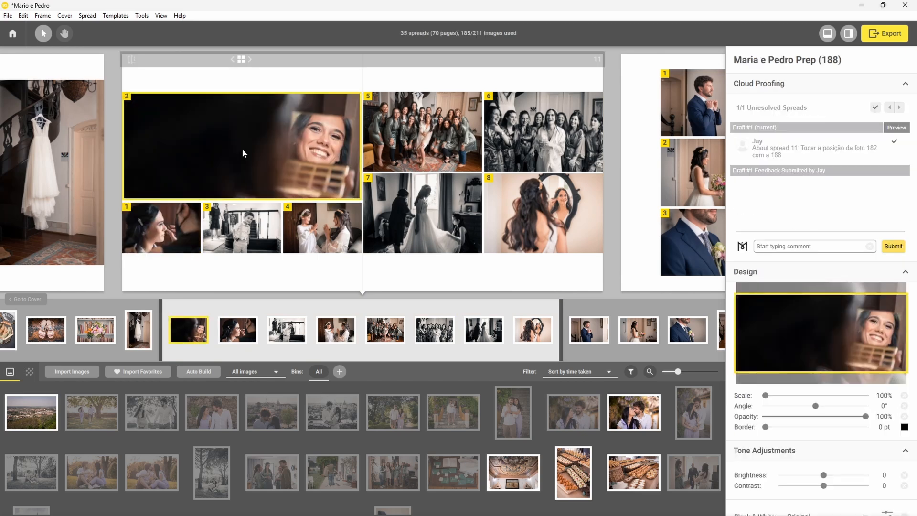
drag(842, 331, 845, 325)
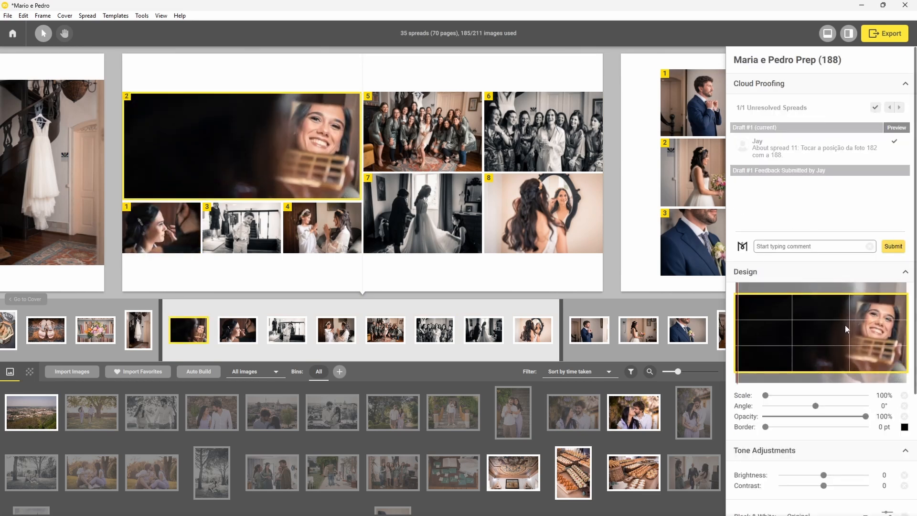
click(543, 280)
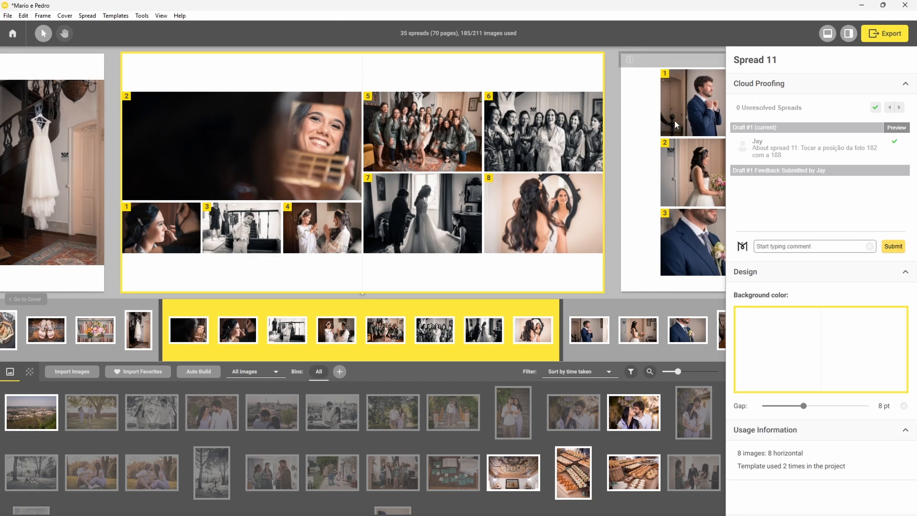
click(888, 33)
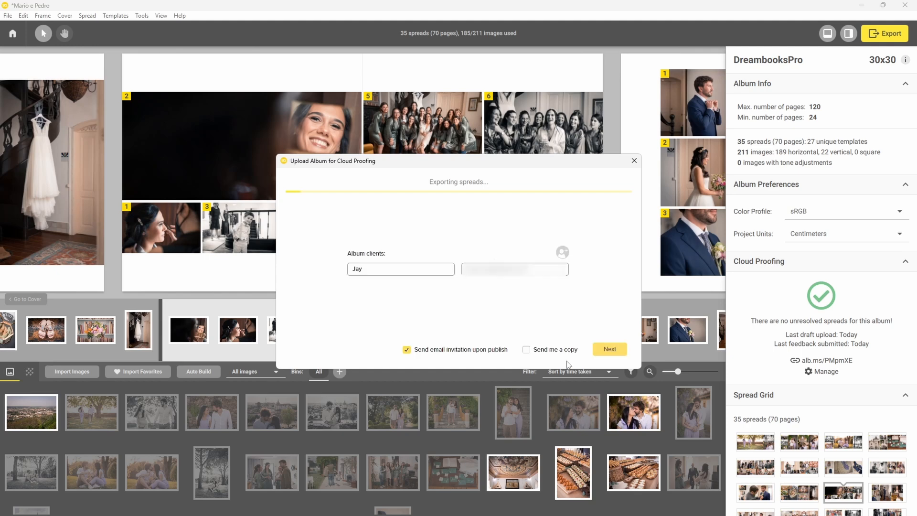
Replace the client message with 'á fiz as alterações, podem rever e aprovar se estiver tudo' and republish.
click(608, 353)
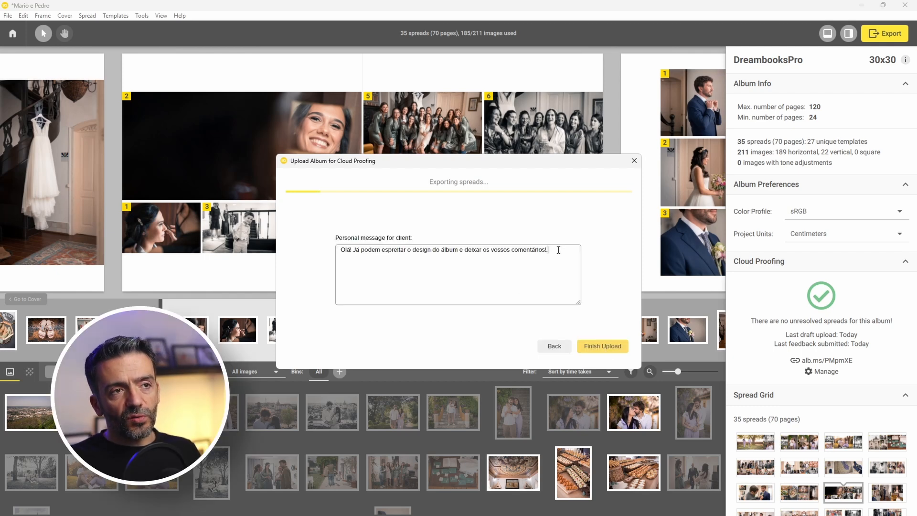
drag(558, 250, 355, 253)
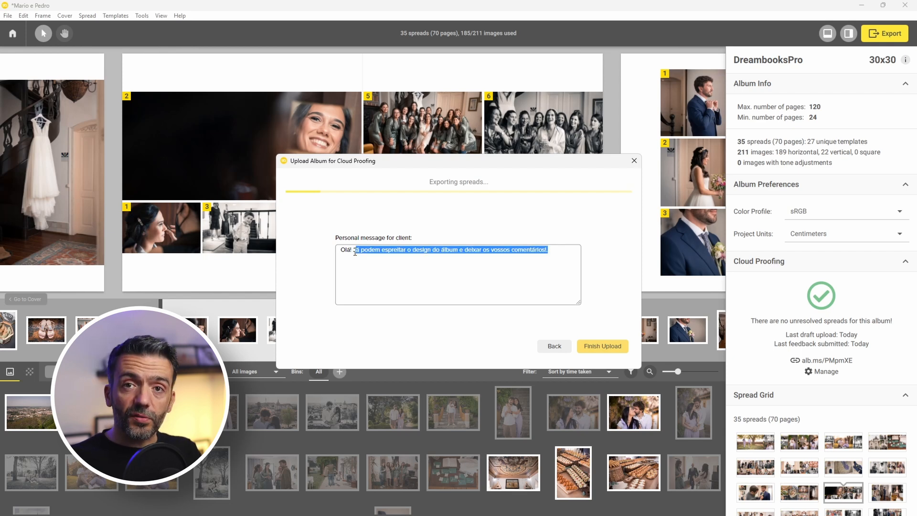
key(BackSpace)
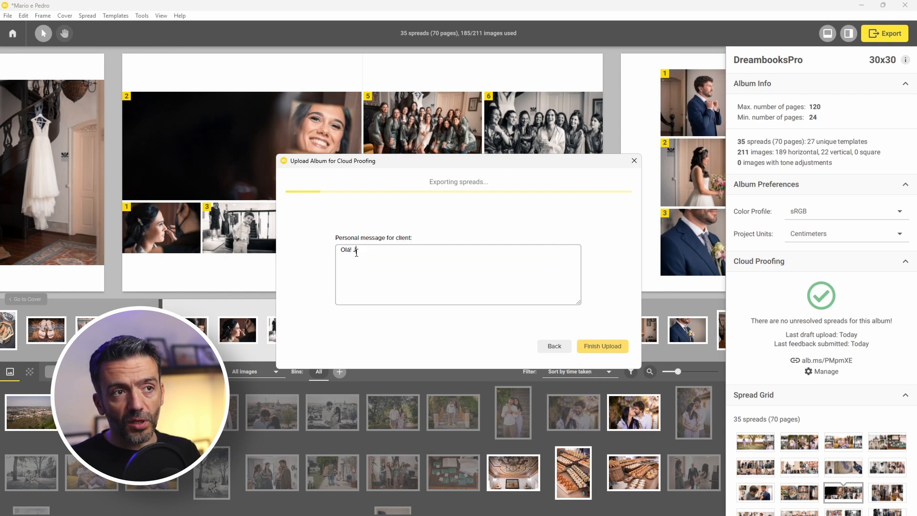
text(á fiz as alterações, podem rever e aprovar se estiver tudo ok. :))
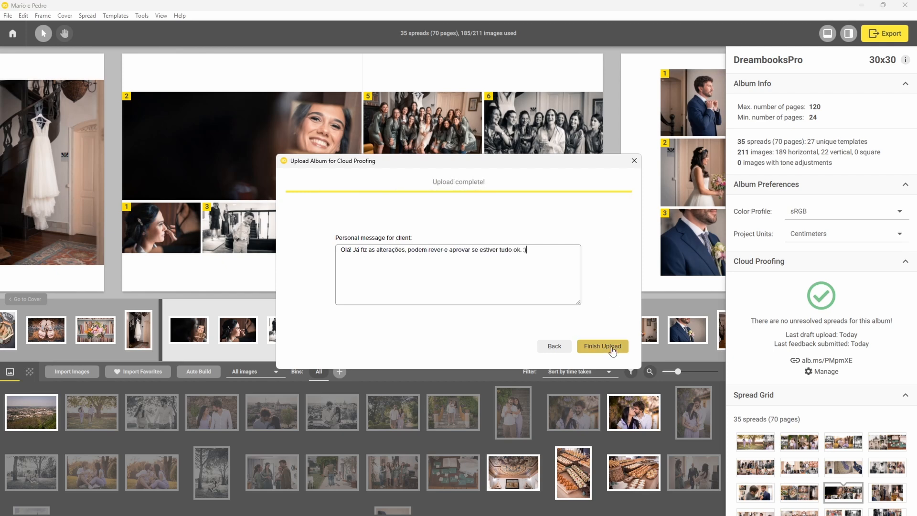
click(603, 346)
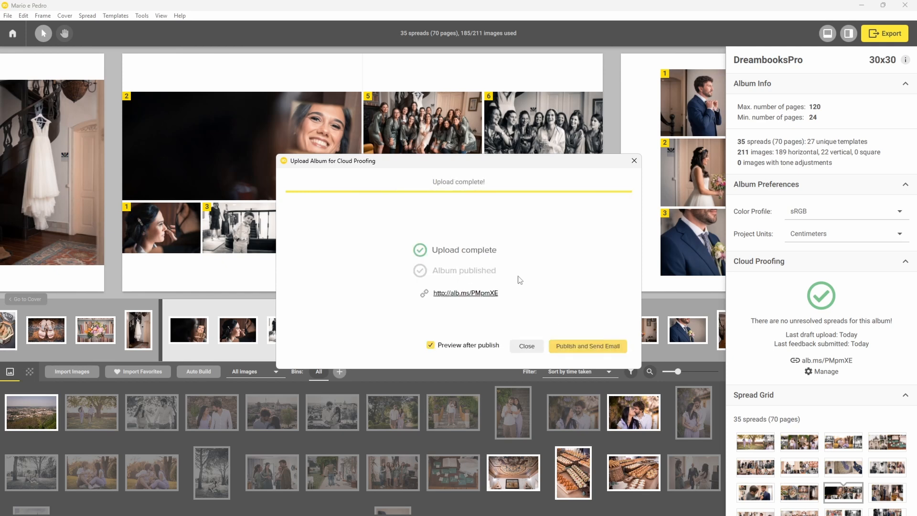
click(592, 350)
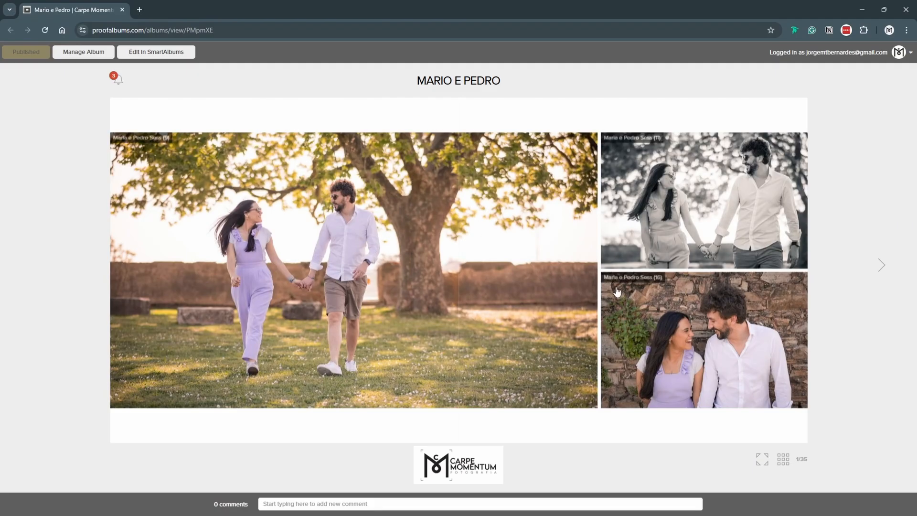
Open spread 11's comments and preview its draft 1 version, then close the preview.
click(784, 462)
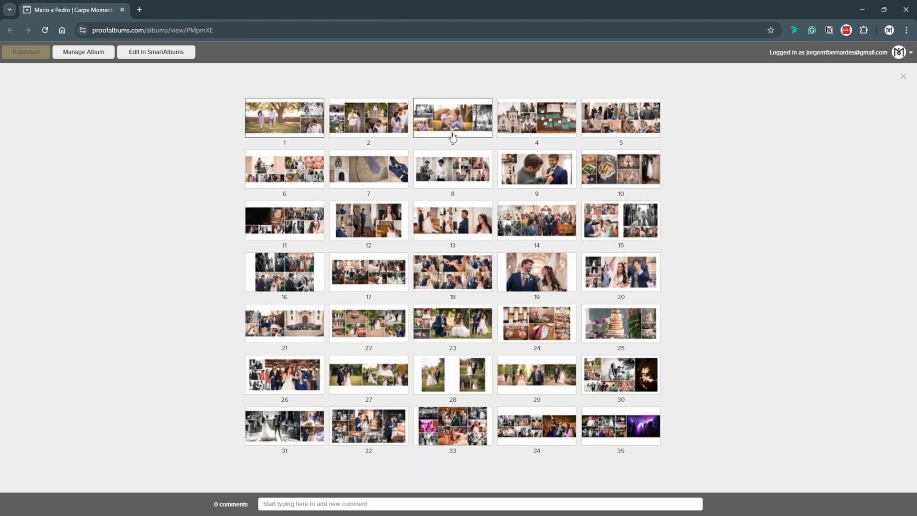
click(281, 229)
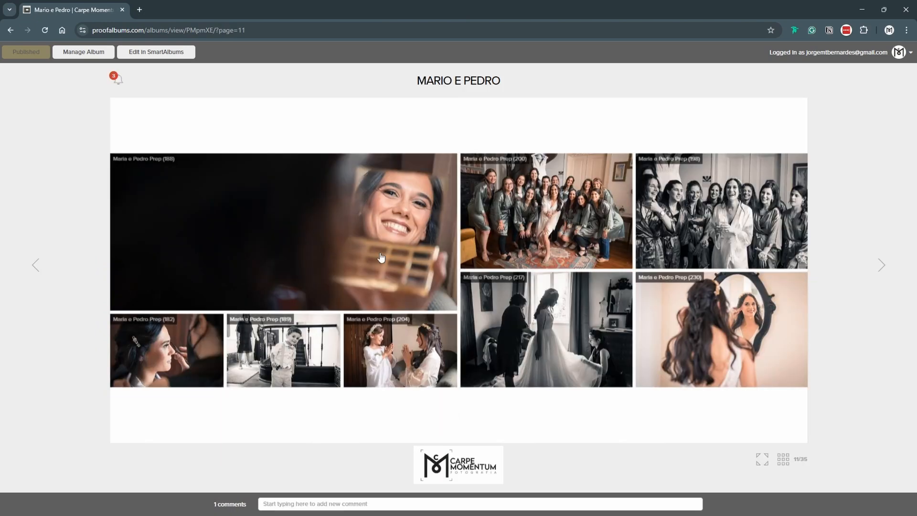
click(225, 504)
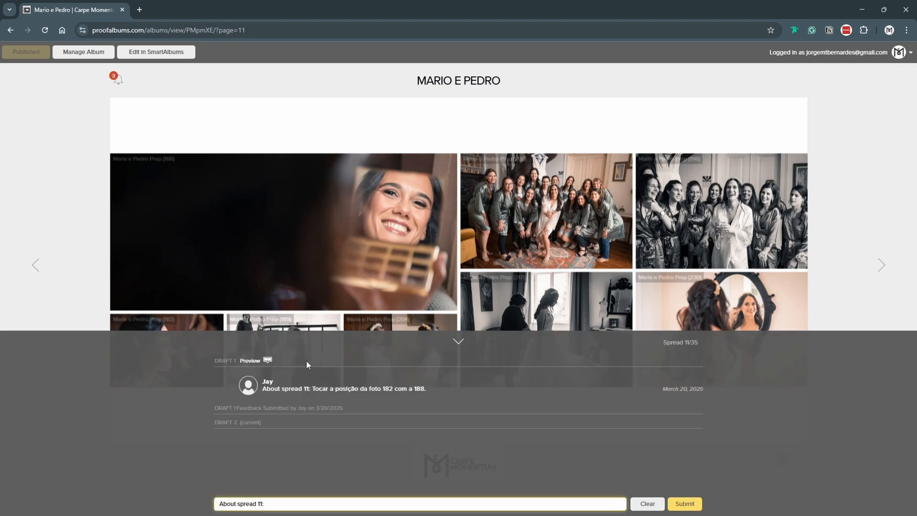
click(269, 361)
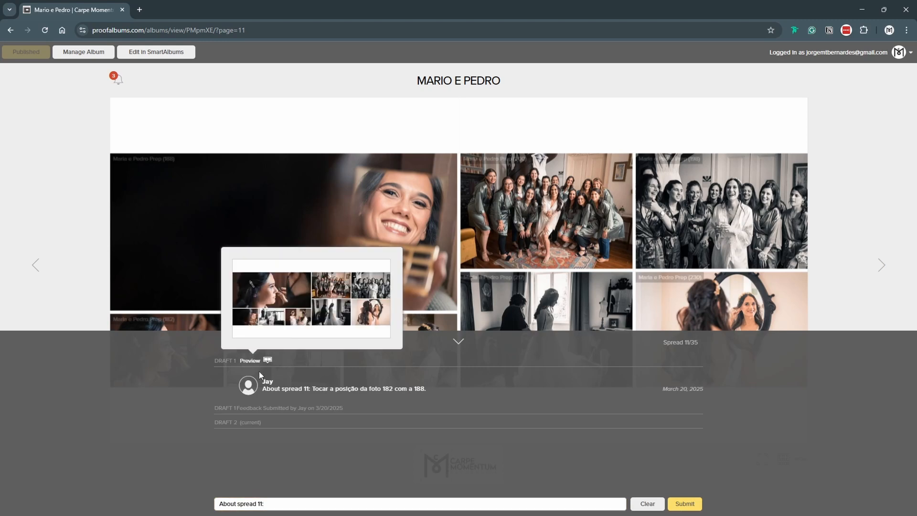
click(342, 364)
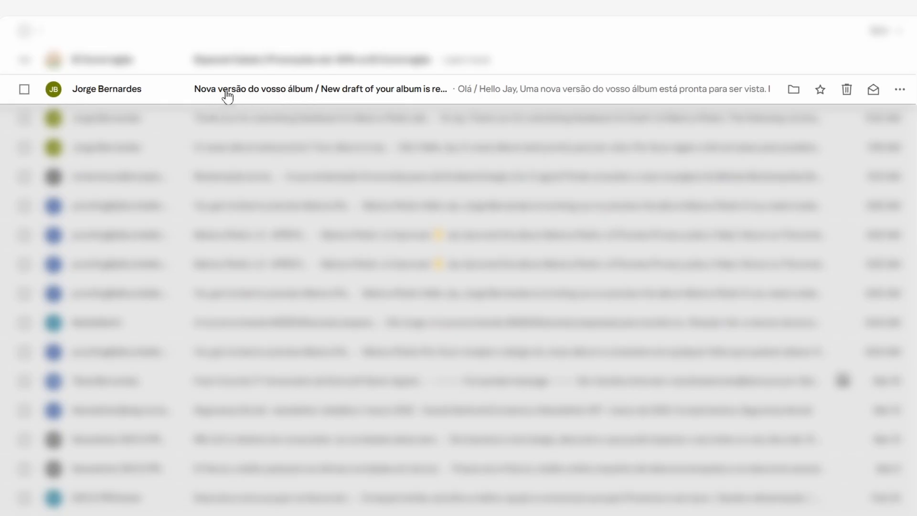
Open the 'Nova versão do vosso álbum' email and copy its album link address.
click(225, 95)
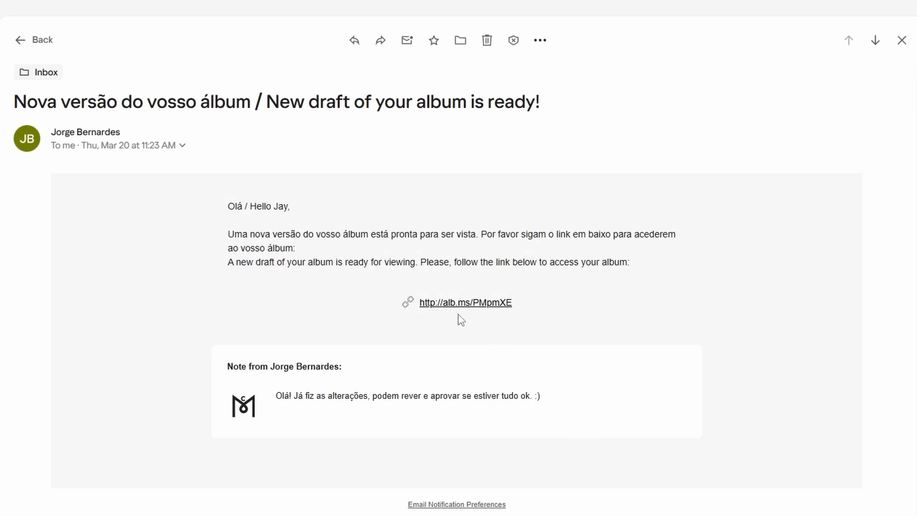
right_click(434, 297)
click(430, 305)
right_click(430, 305)
click(495, 409)
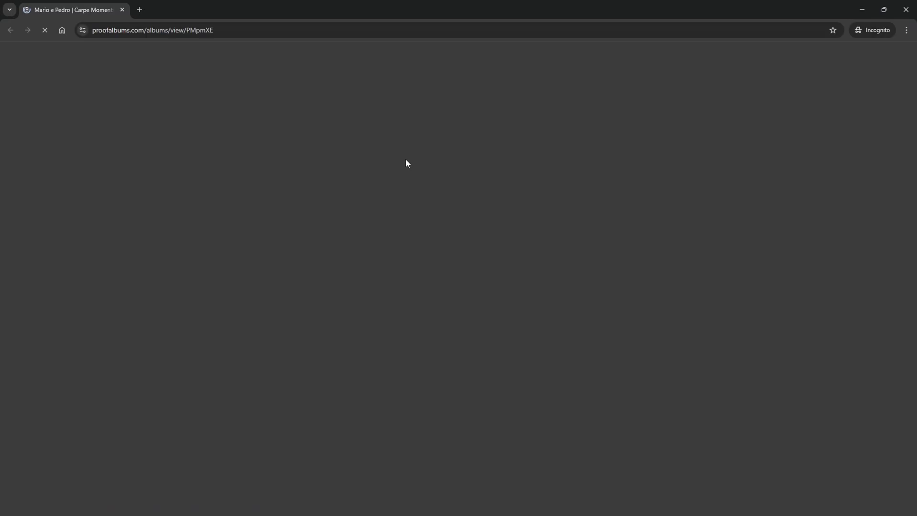
Enter the album as the client reviewer and view it with the comments panel collapsed.
click(426, 221)
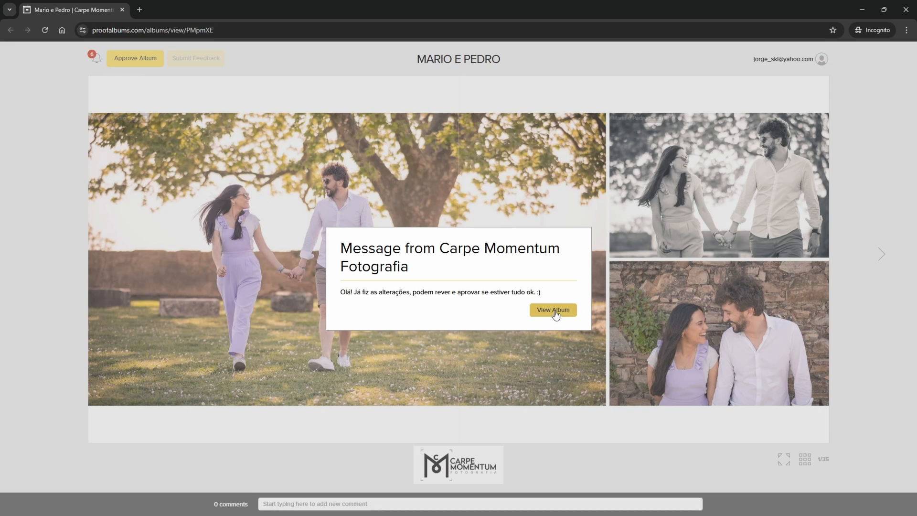
click(554, 310)
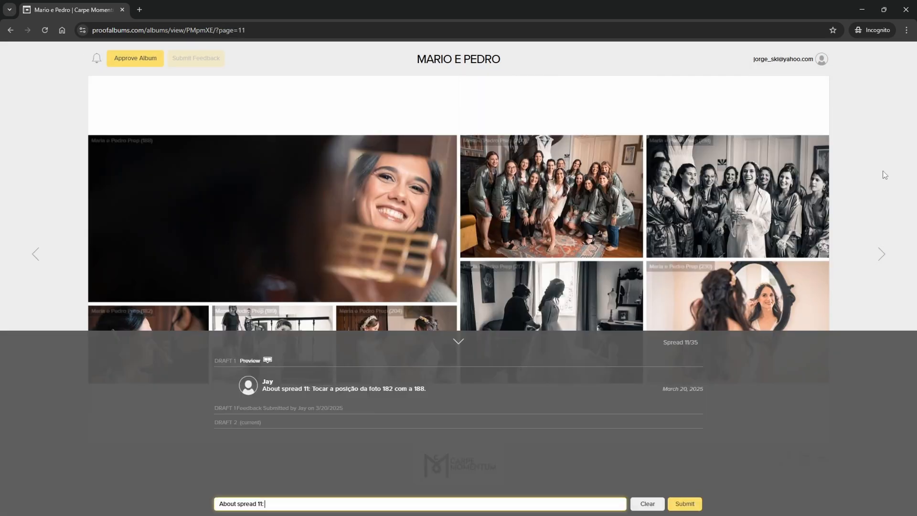
click(884, 174)
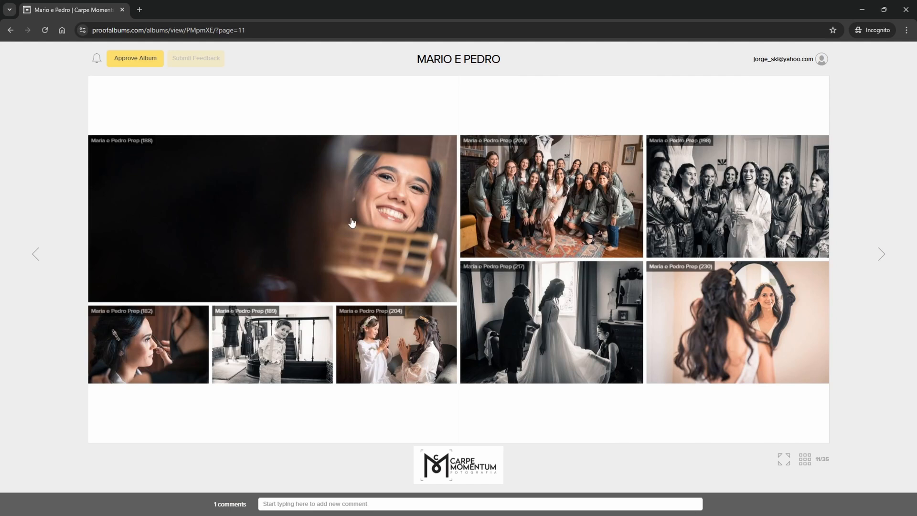
Approve the album with a short thank-you note to the photographer ending 'Está impecável!'.
click(119, 62)
click(199, 160)
text(Obrigado Jorge! Está impecável!)
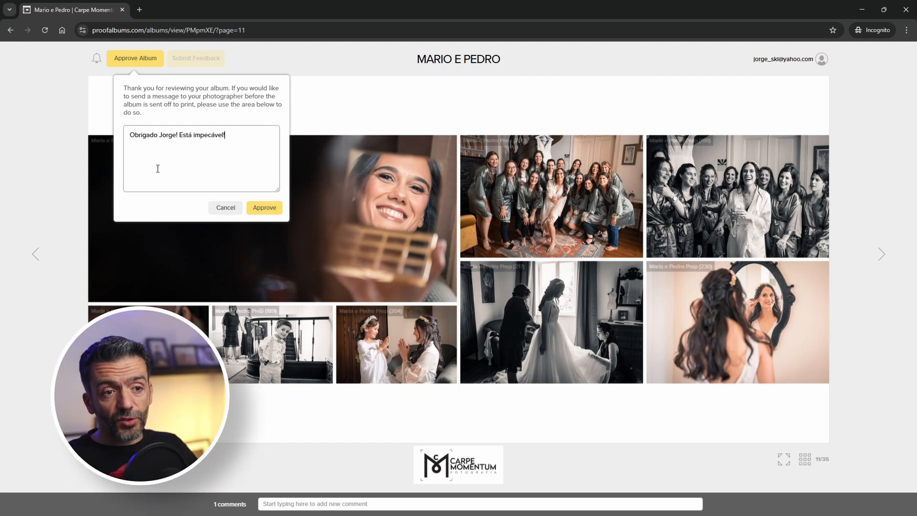
click(262, 208)
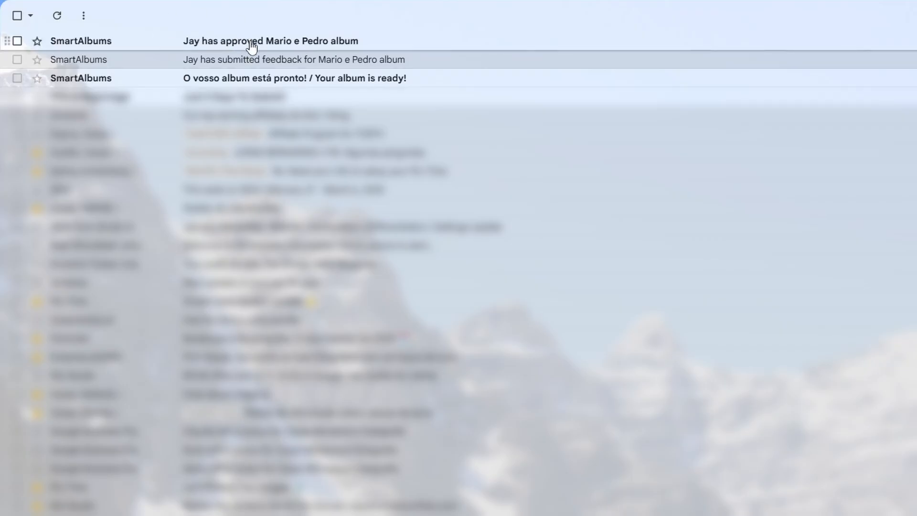
Open the top SmartAlbums email reporting the client's album approval.
click(238, 48)
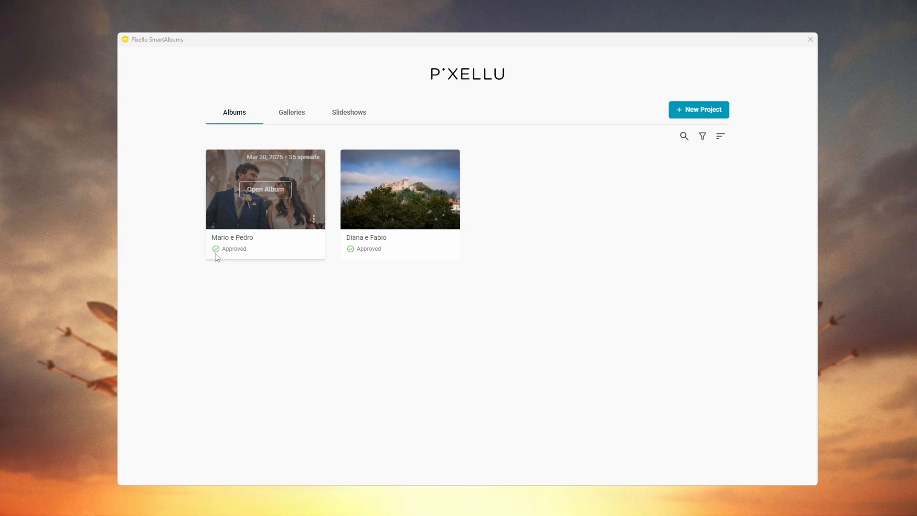
Open the approved album and export all 35 spreads as JPG files for printing.
click(257, 191)
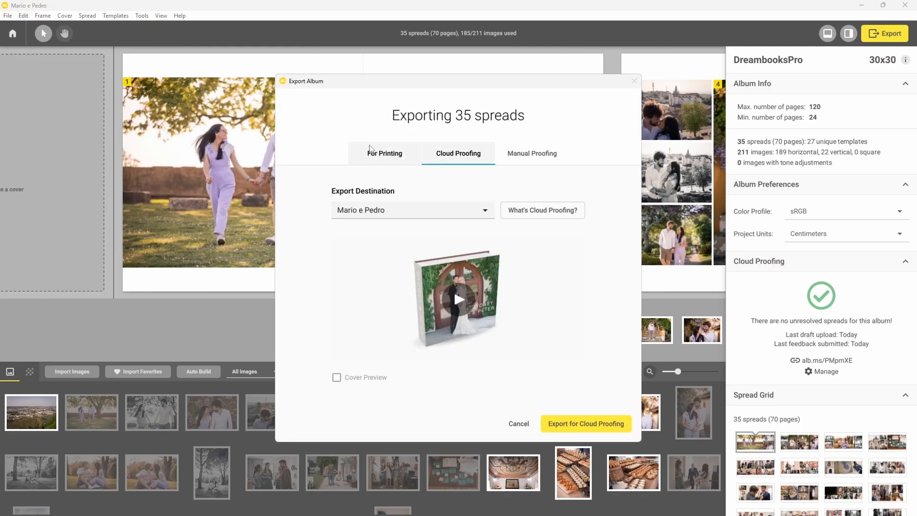
click(385, 153)
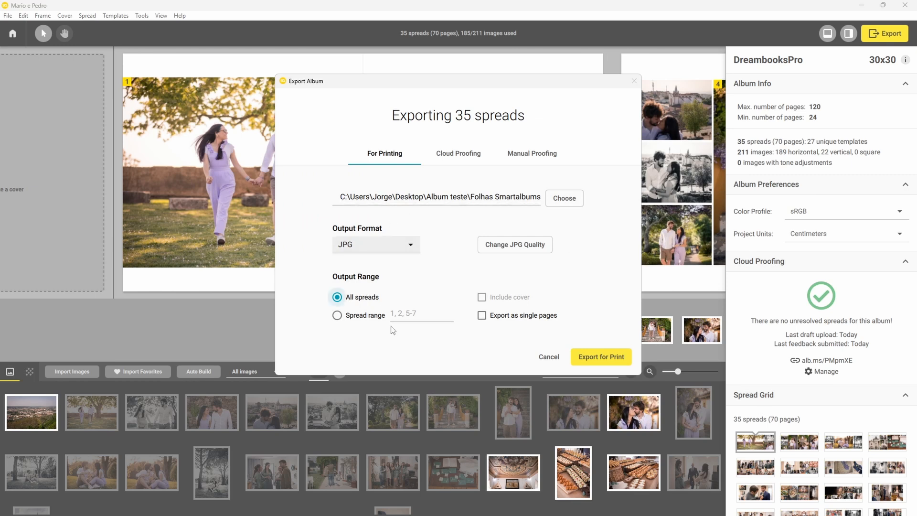
click(598, 361)
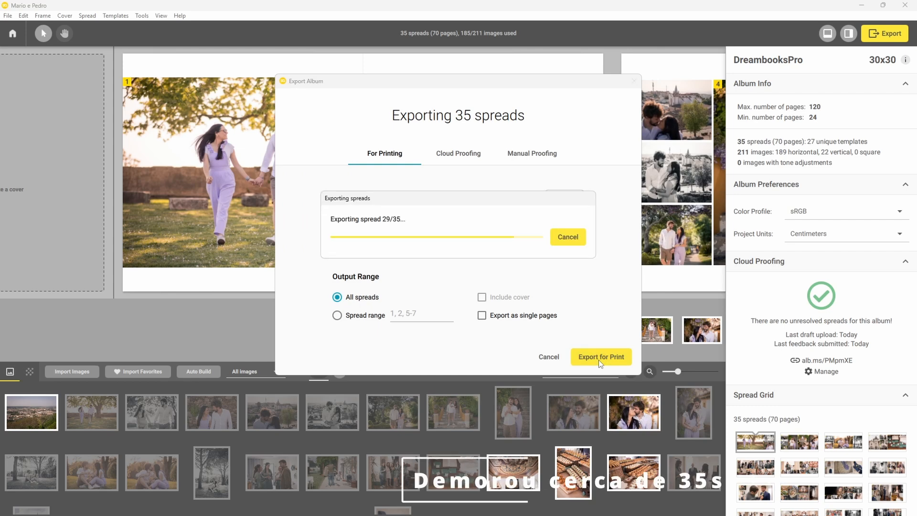
click(512, 274)
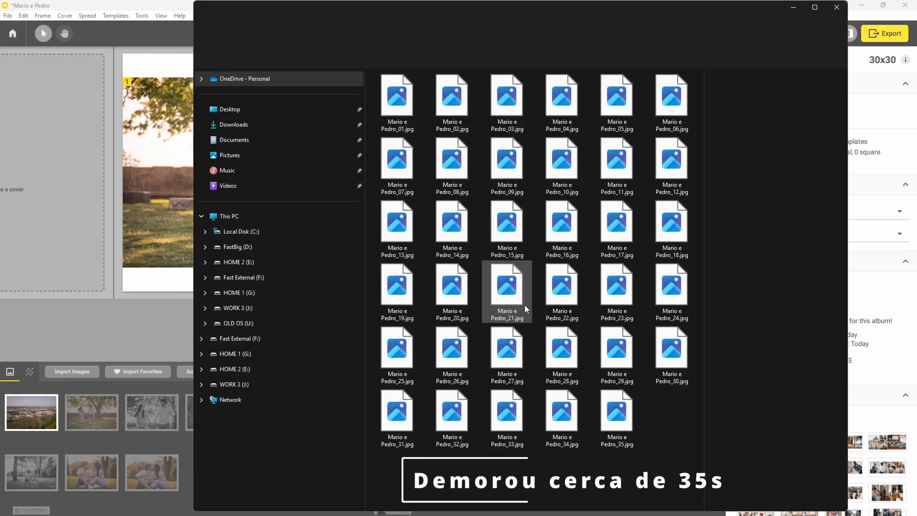
Open the first exported spread JPG in Photos and step through the following spreads.
click(815, 7)
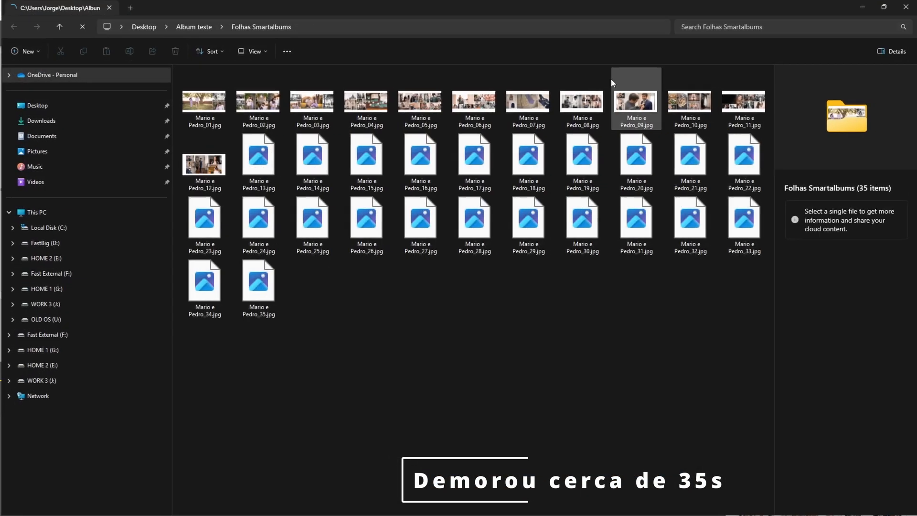
click(211, 102)
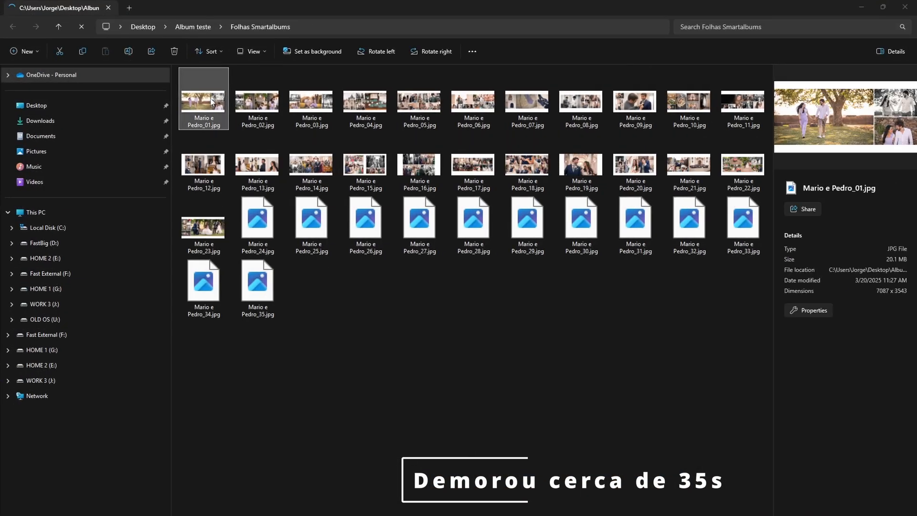
double_click(211, 101)
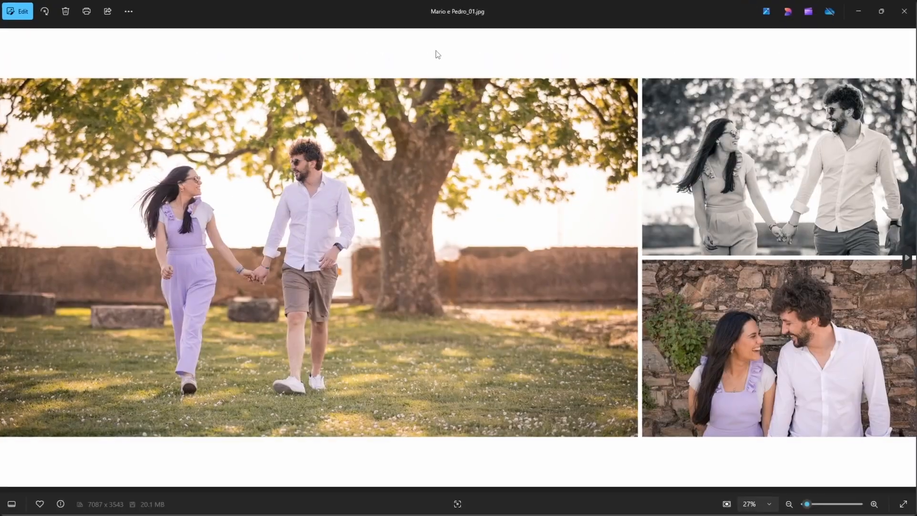
click(909, 259)
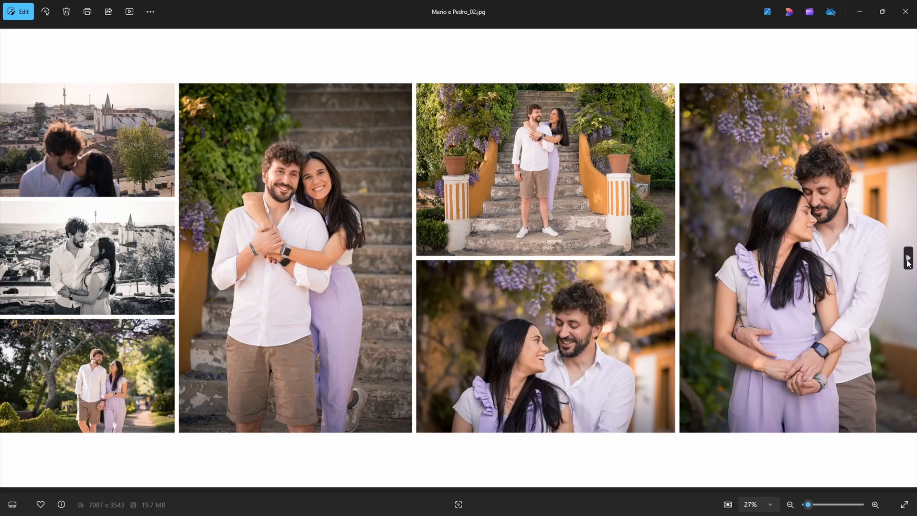
click(908, 259)
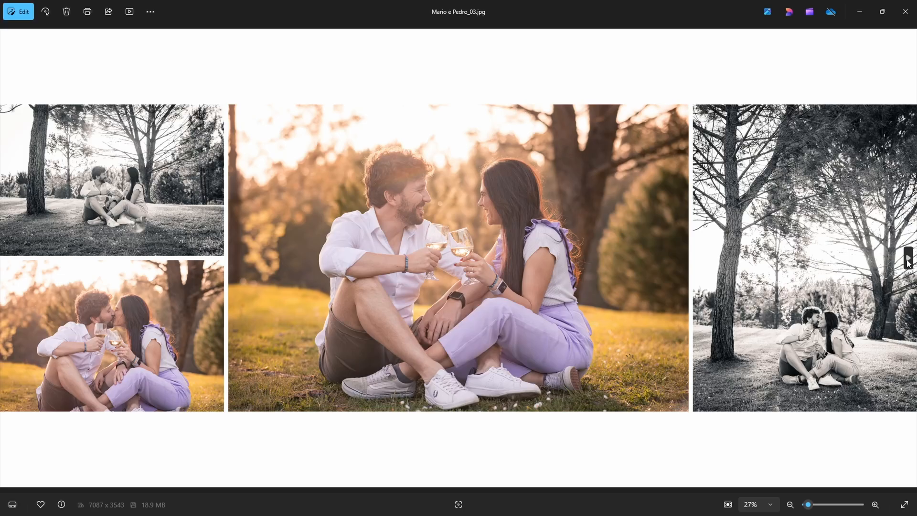
click(909, 258)
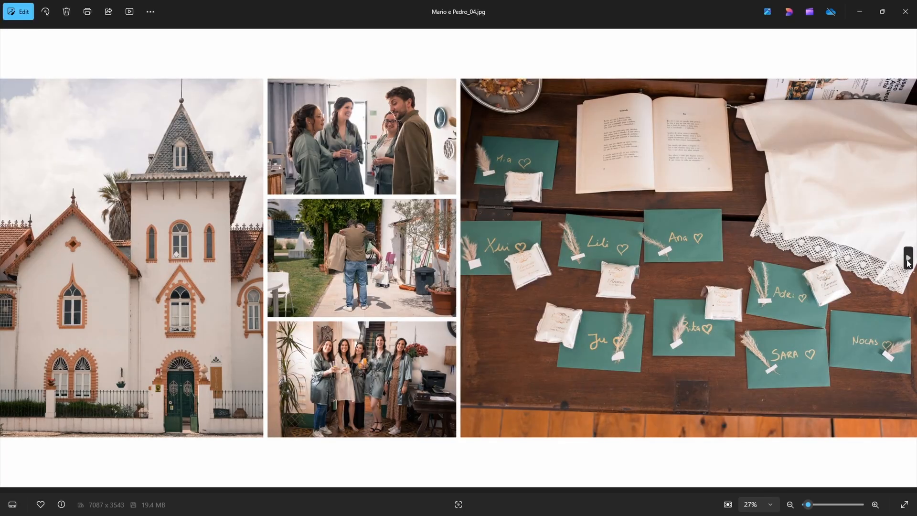
click(908, 258)
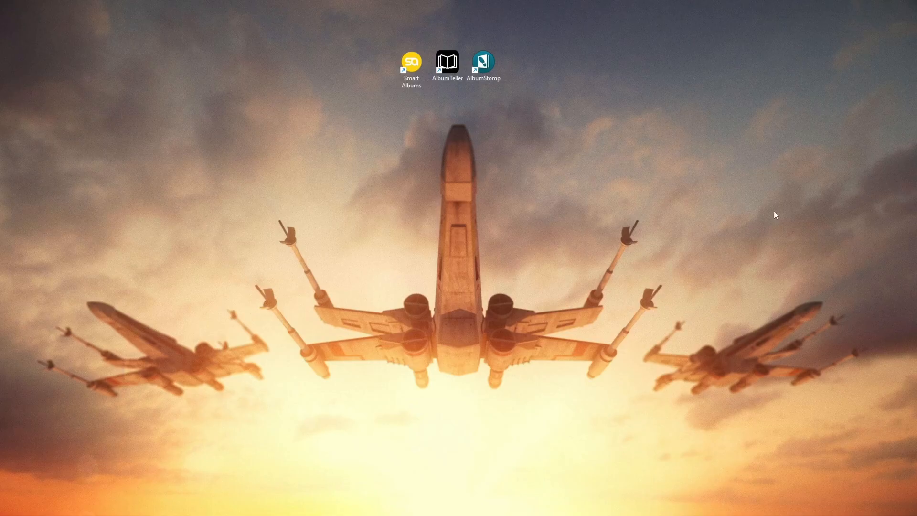
Create a named DreambooksPro album at 30x30cm | 12x12in and maximize the AlbumStomp window.
double_click(483, 62)
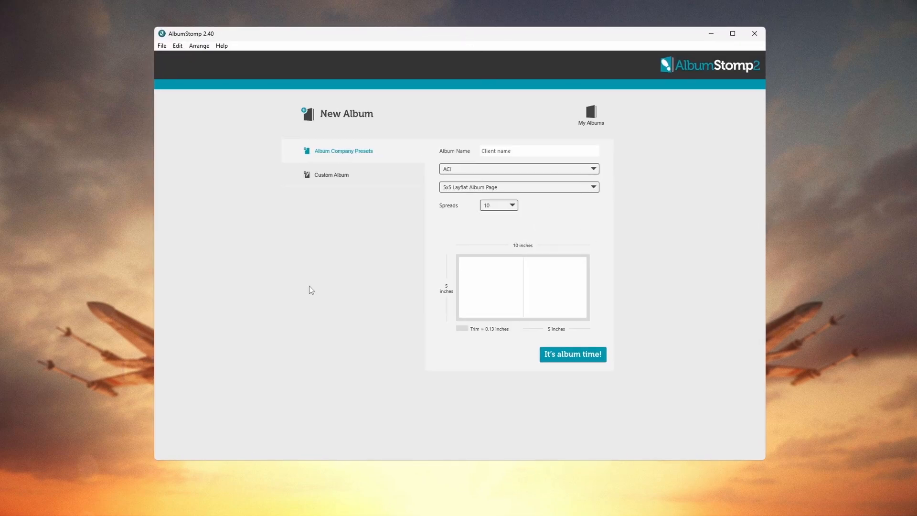
click(522, 149)
click(488, 168)
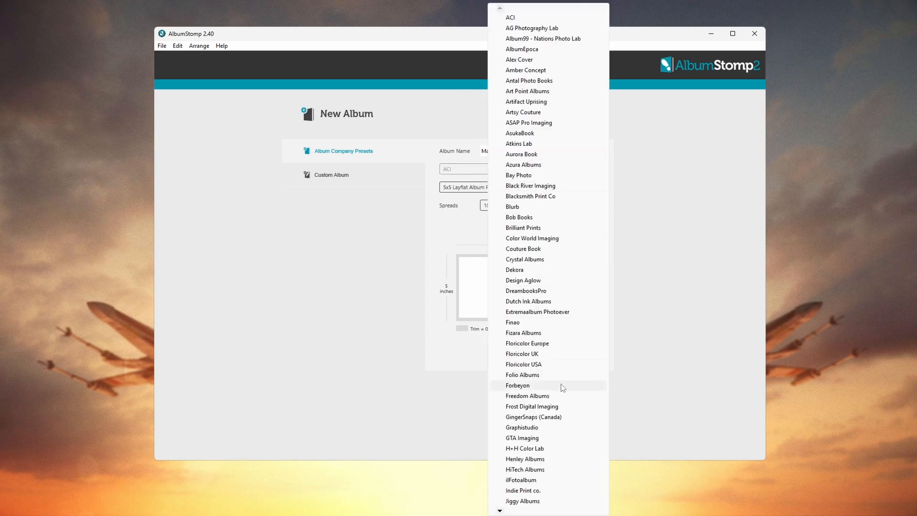
click(530, 292)
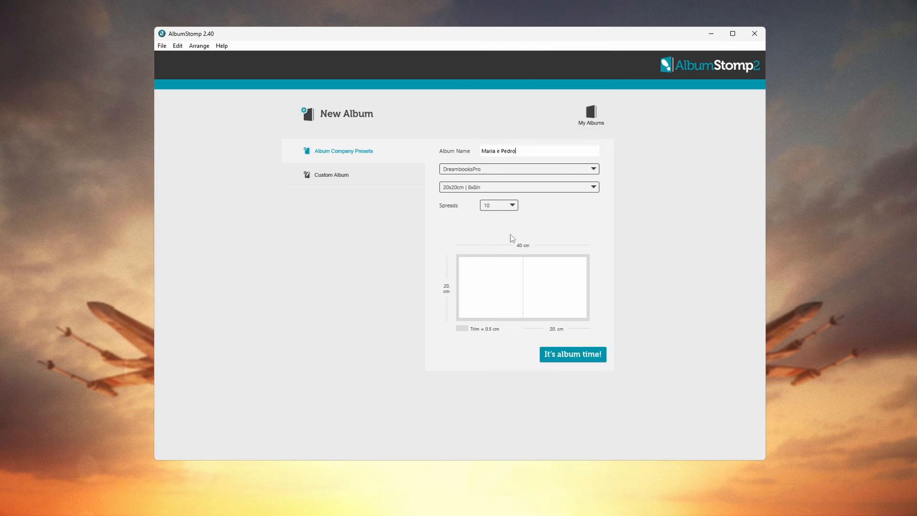
click(458, 187)
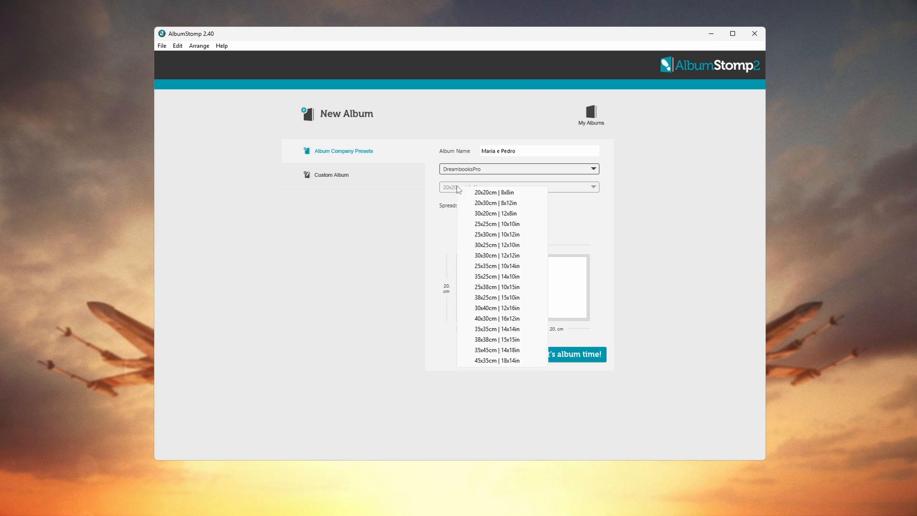
click(478, 256)
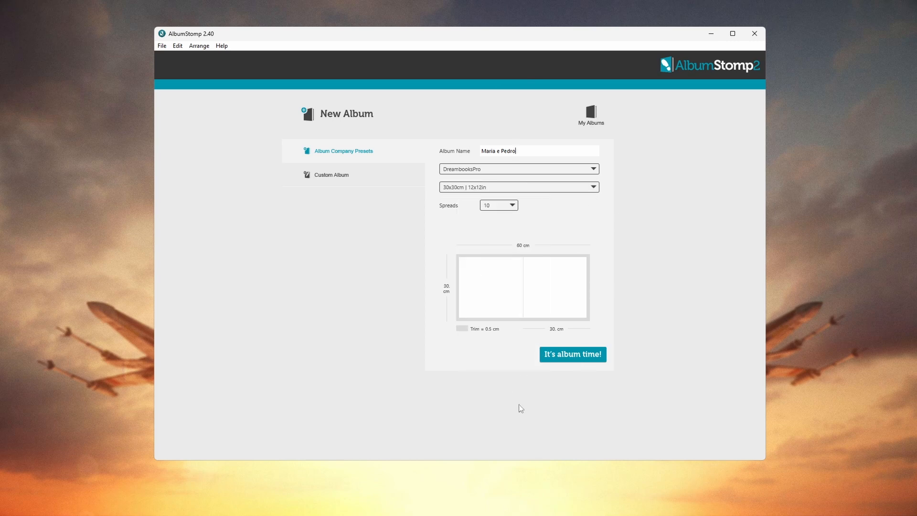
click(588, 355)
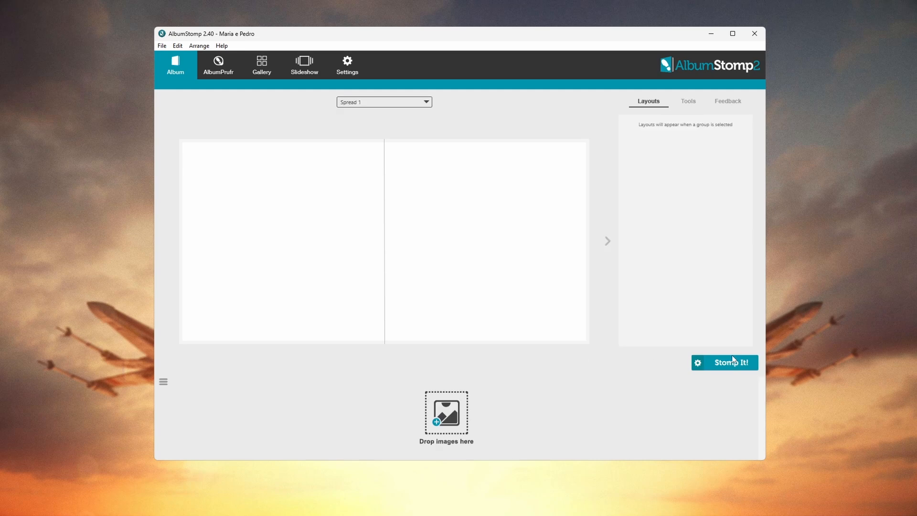
click(732, 34)
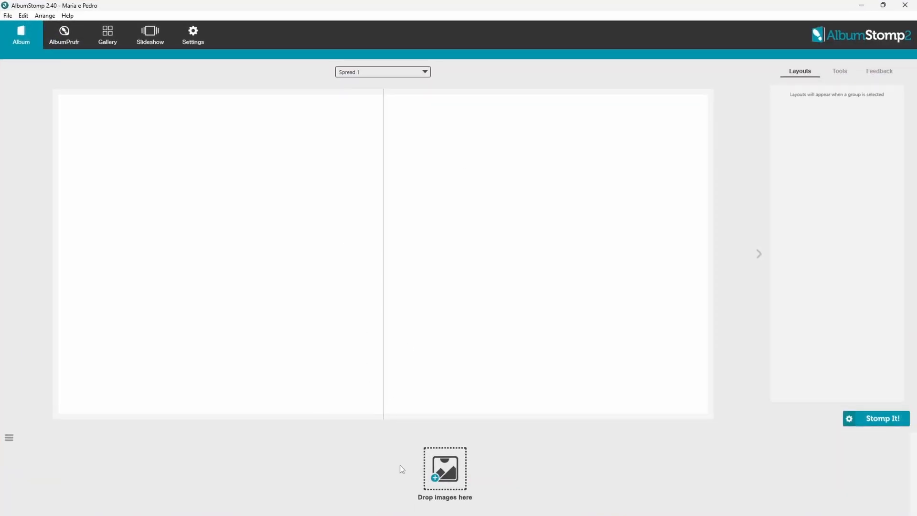
click(437, 480)
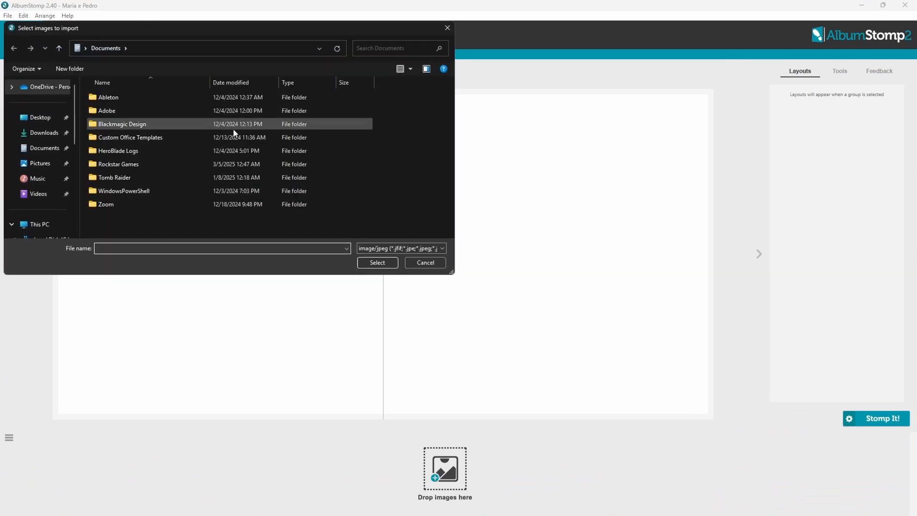
Import every photo from the Album fotos folder and enlarge the thumbnail strip to two rows.
click(40, 117)
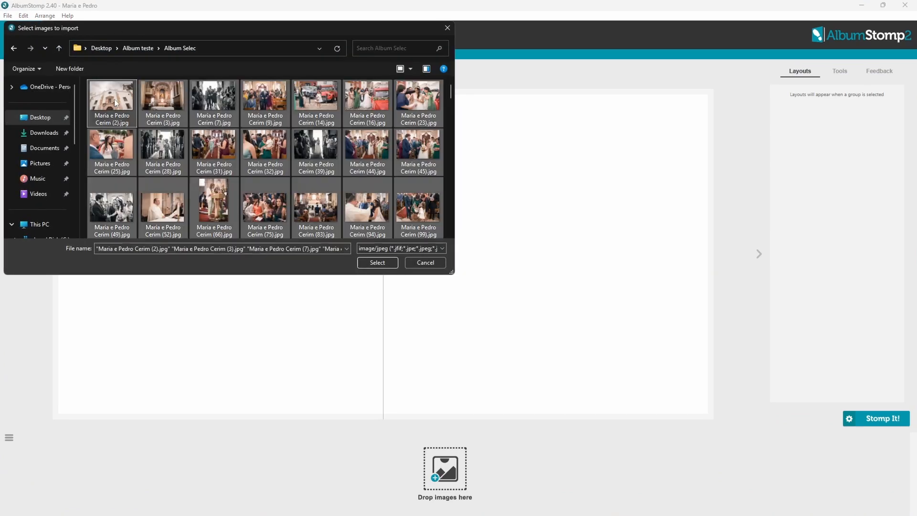
key(Return)
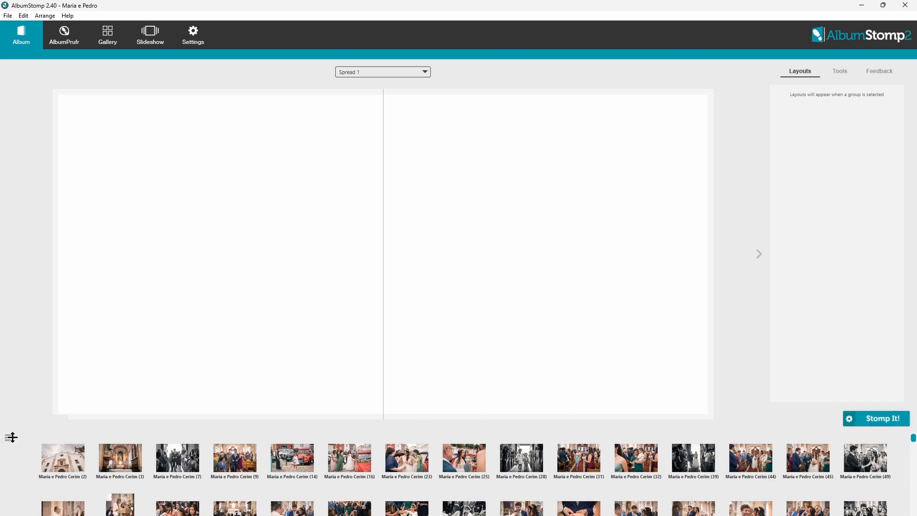
drag(11, 438, 11, 394)
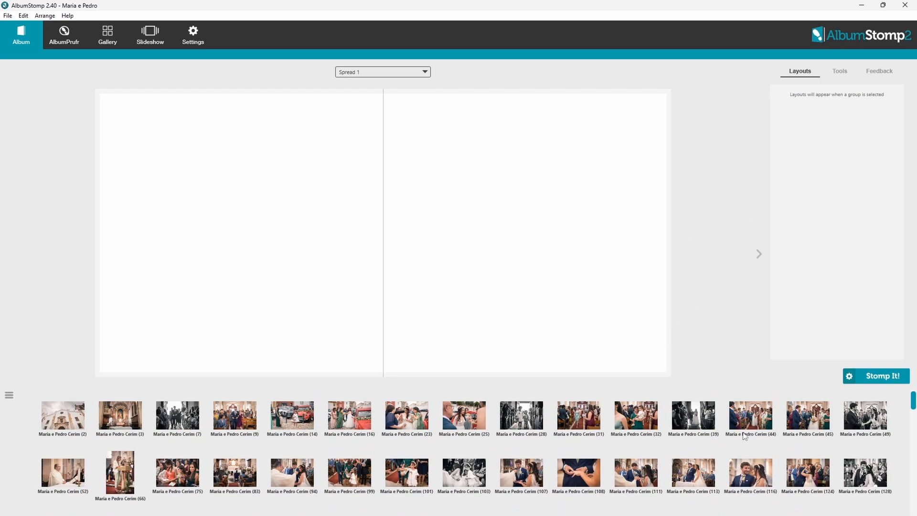
Sort the thumbnails by date and drop the selected session photos onto Spread 1.
right_click(767, 410)
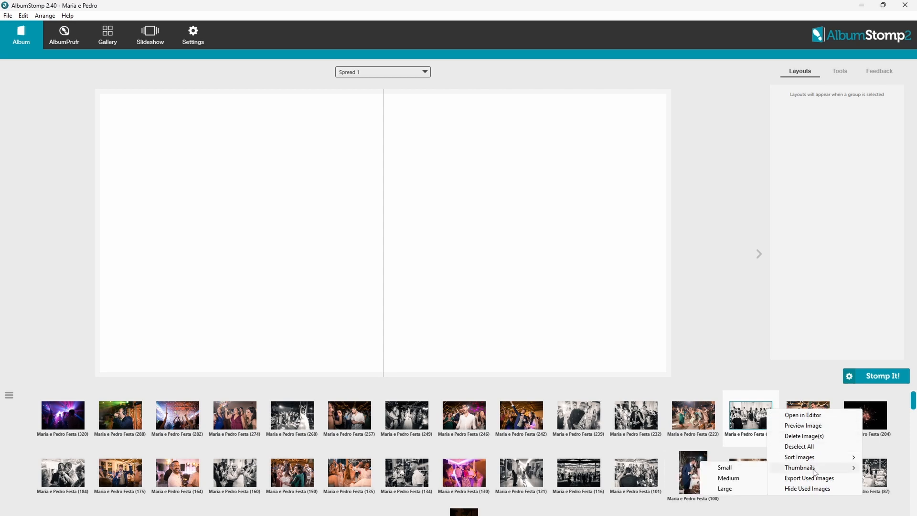
mouse_move(808, 457)
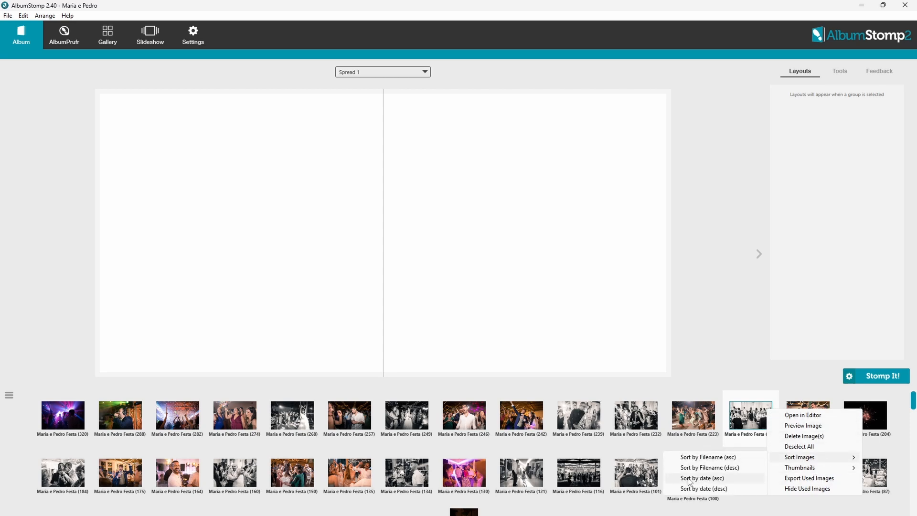
click(690, 478)
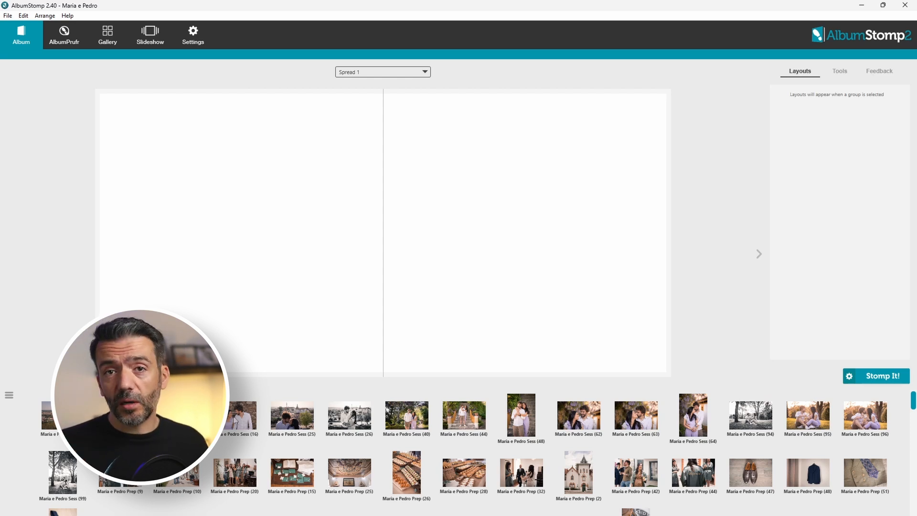
drag(242, 415, 386, 344)
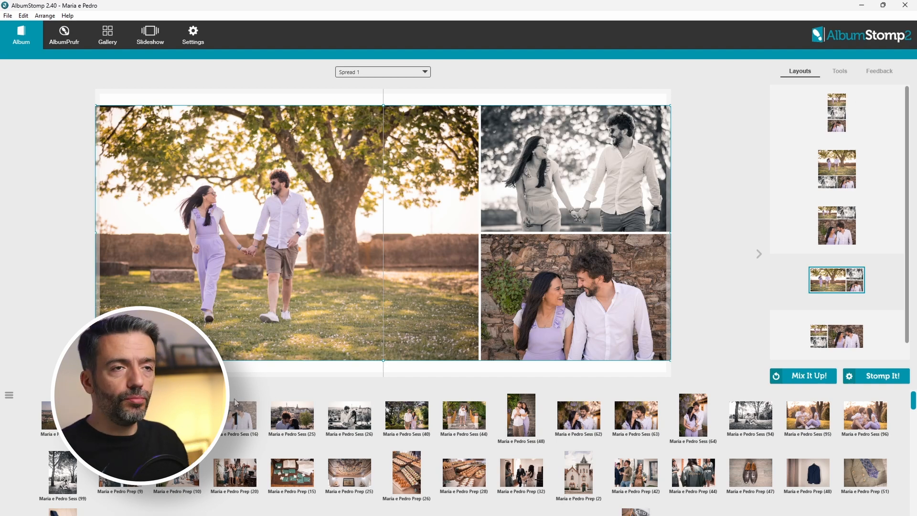
Zoom and re-crop the tree photo to include more of the tree and grass, then save.
mouse_move(282, 114)
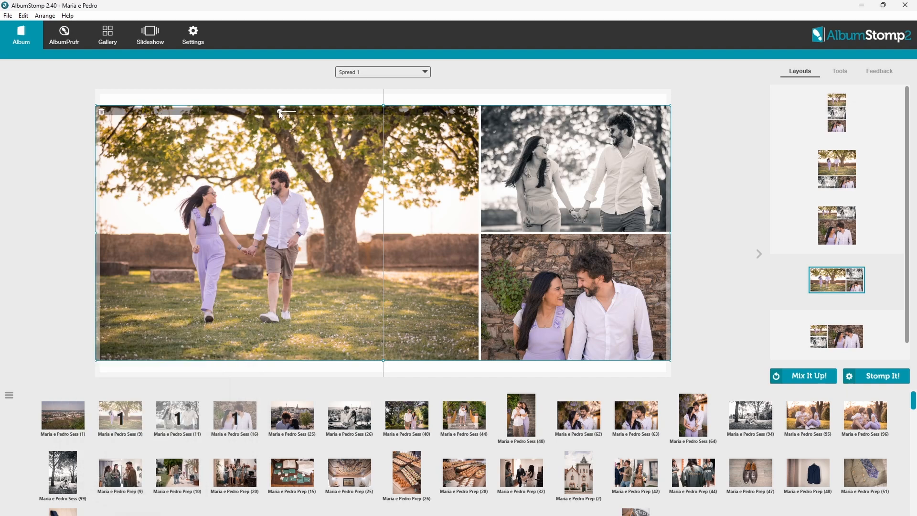
mouse_move(280, 112)
mouse_down()
mouse_move(289, 114)
mouse_move(279, 113)
mouse_up()
click(472, 111)
mouse_move(489, 280)
mouse_down()
mouse_move(505, 285)
mouse_move(466, 284)
mouse_move(478, 285)
mouse_up()
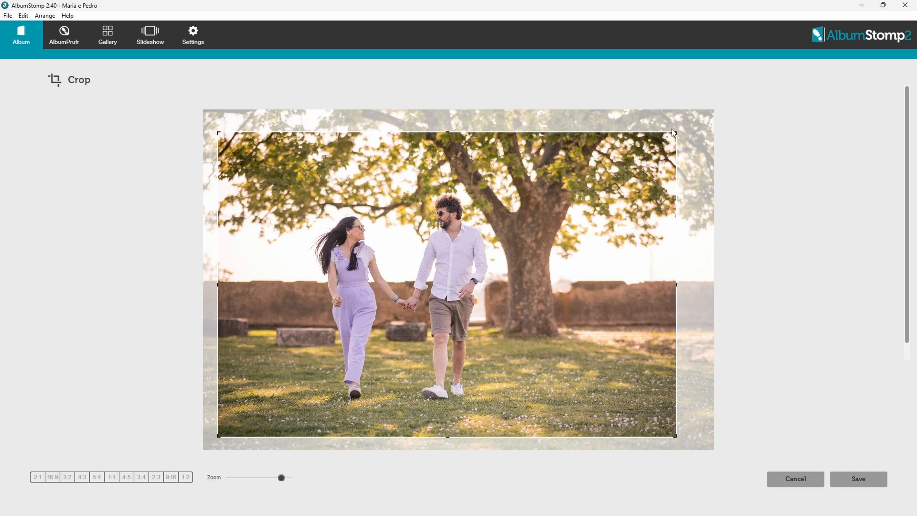
drag(338, 366, 347, 358)
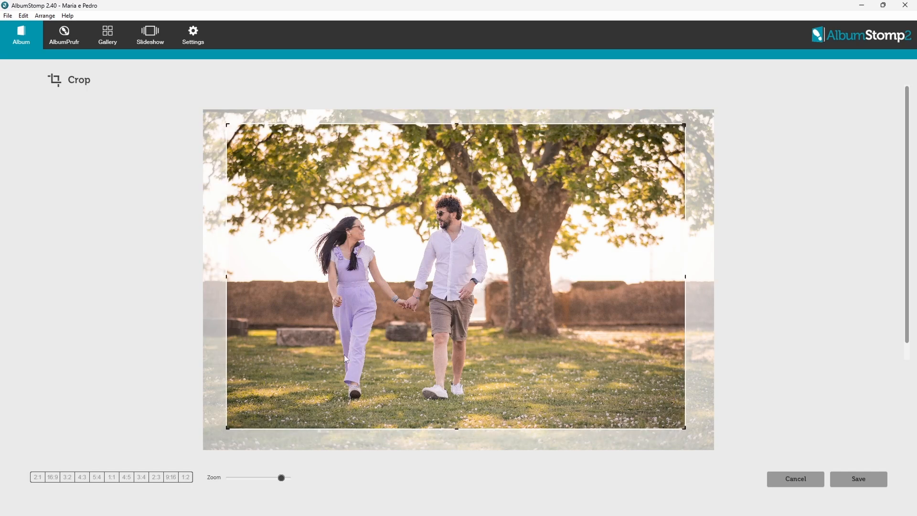
drag(226, 431, 213, 440)
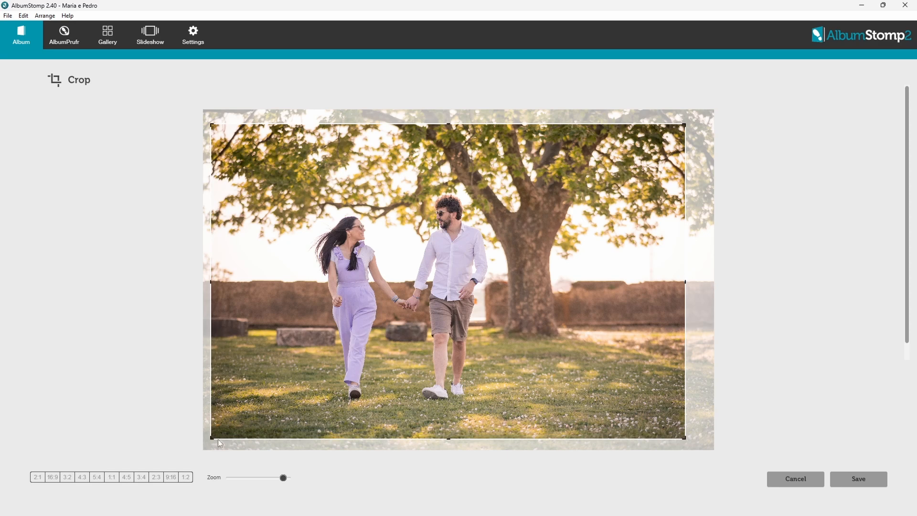
click(856, 484)
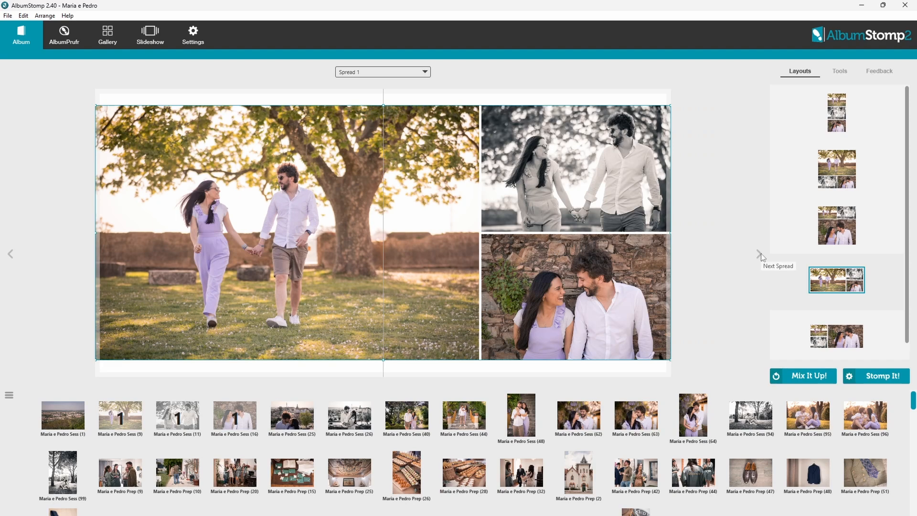
Browse through the Layouts panel options.
scroll(853, 116, down, 3)
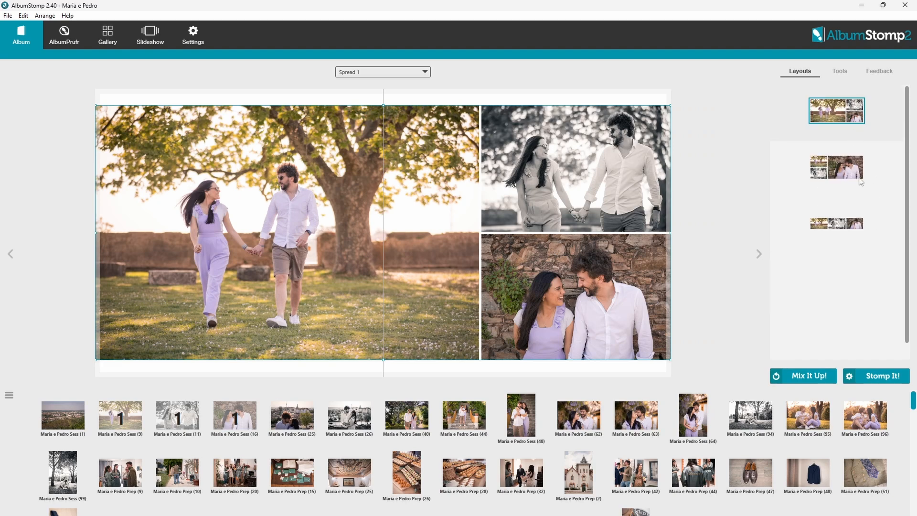
scroll(841, 227, up, 3)
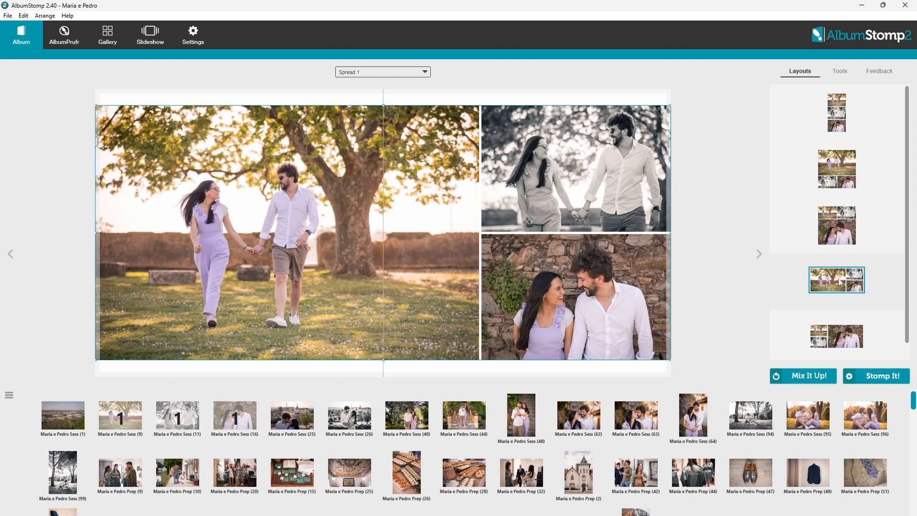
scroll(839, 282, down, 3)
scroll(837, 241, up, 3)
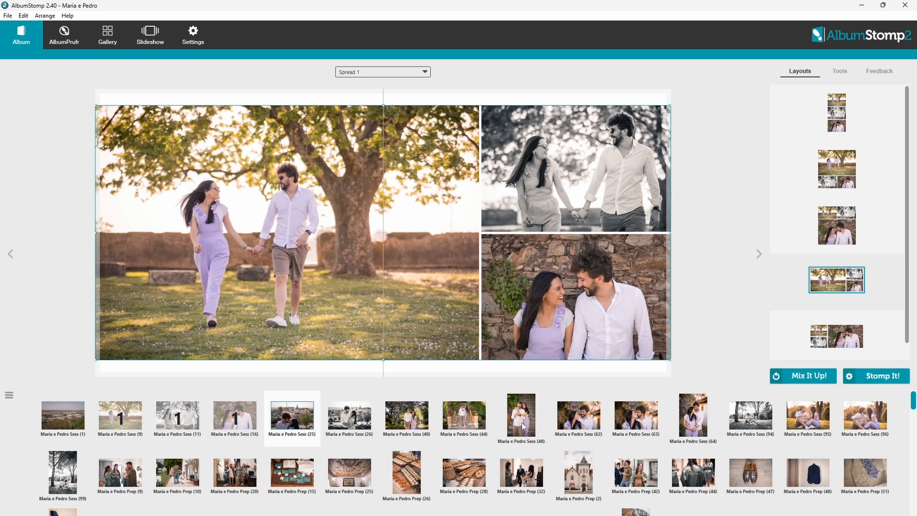
Place the seven selected session photos onto the empty Spread 2.
shift+click(521, 423)
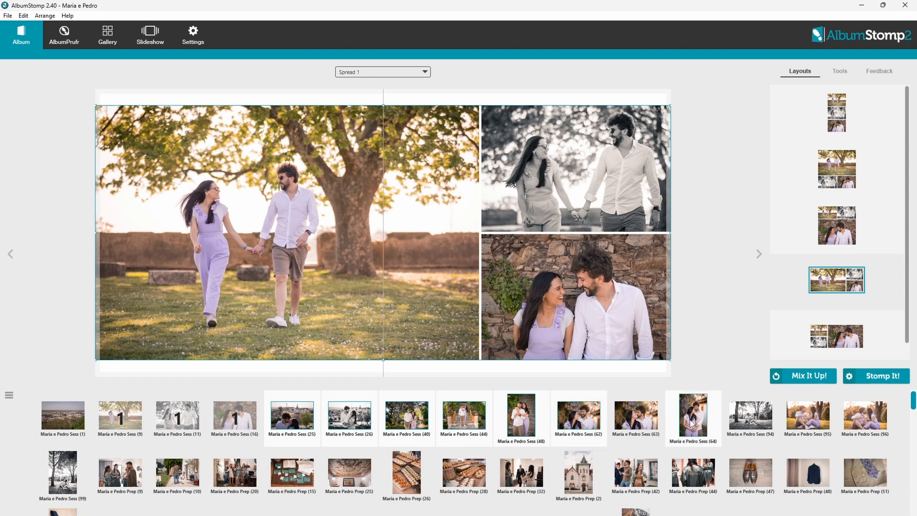
click(758, 252)
drag(688, 401, 390, 318)
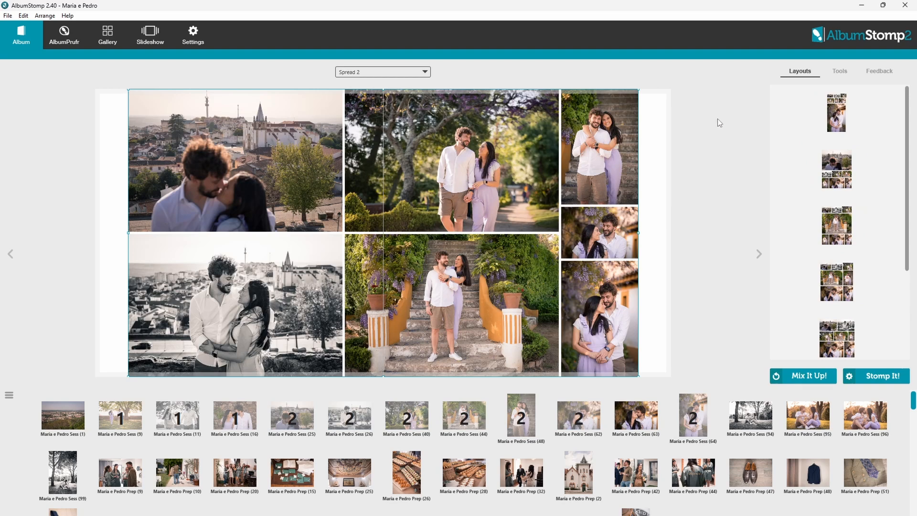
Try the suggested layouts for Spread 2 and apply the two, three, two grid.
click(841, 126)
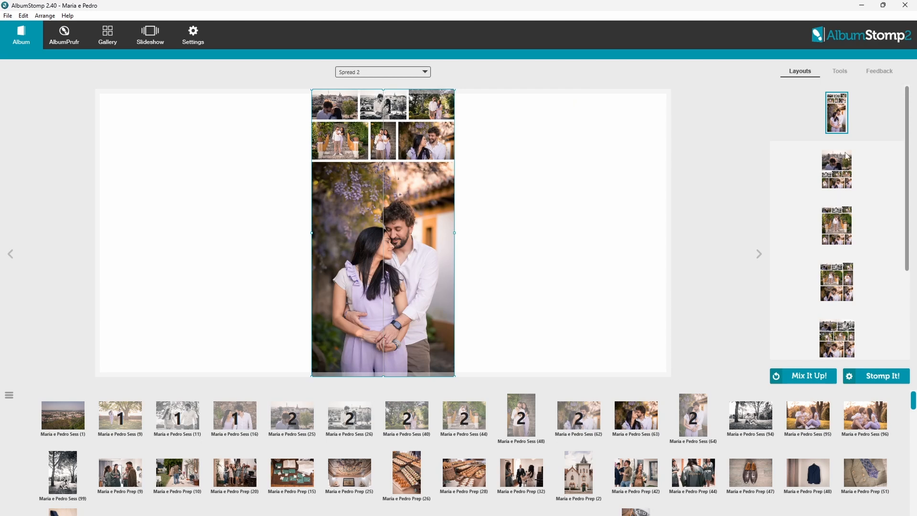
click(848, 180)
click(844, 234)
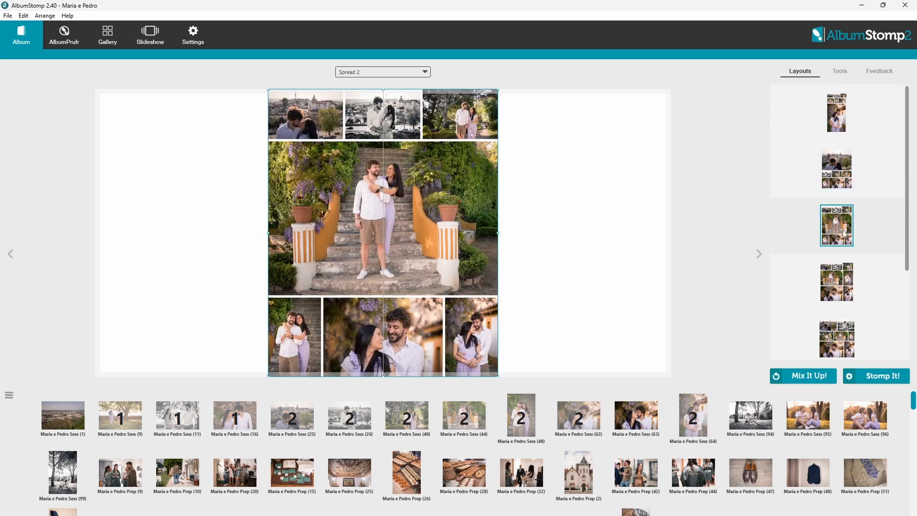
click(843, 294)
scroll(851, 327, down, 2)
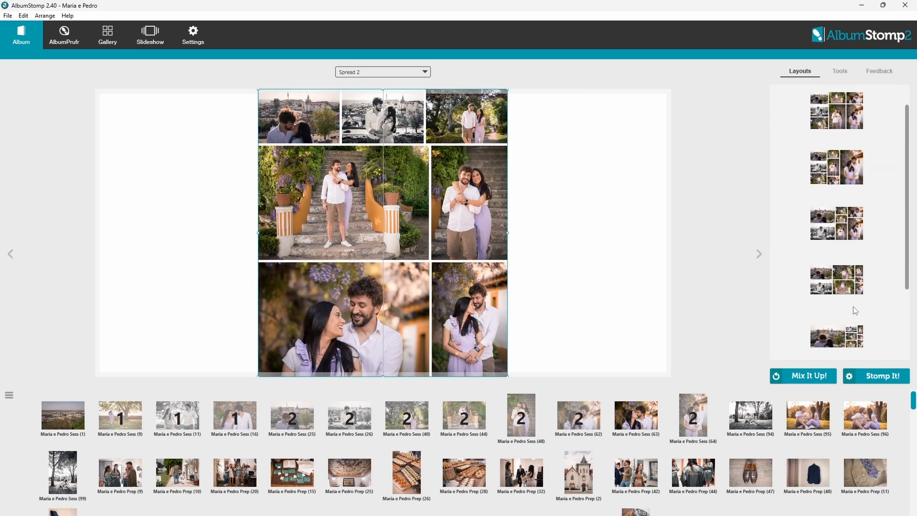
click(857, 280)
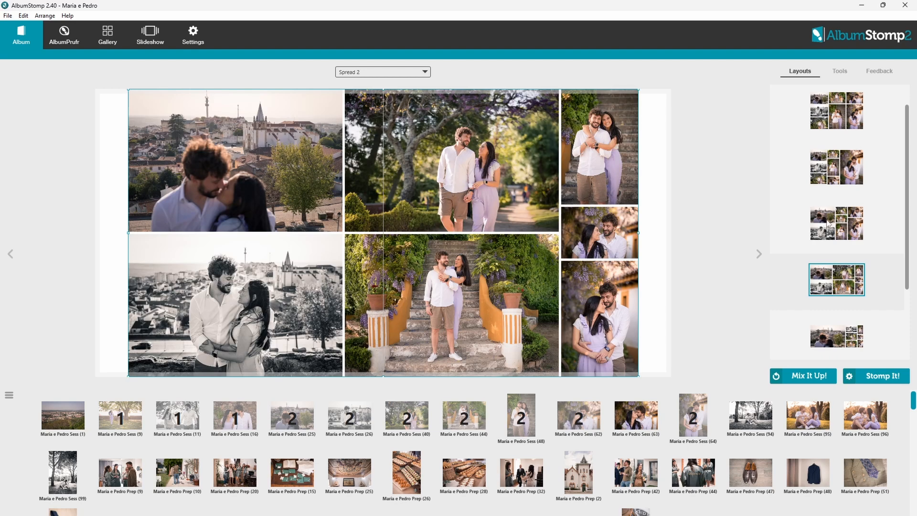
click(828, 224)
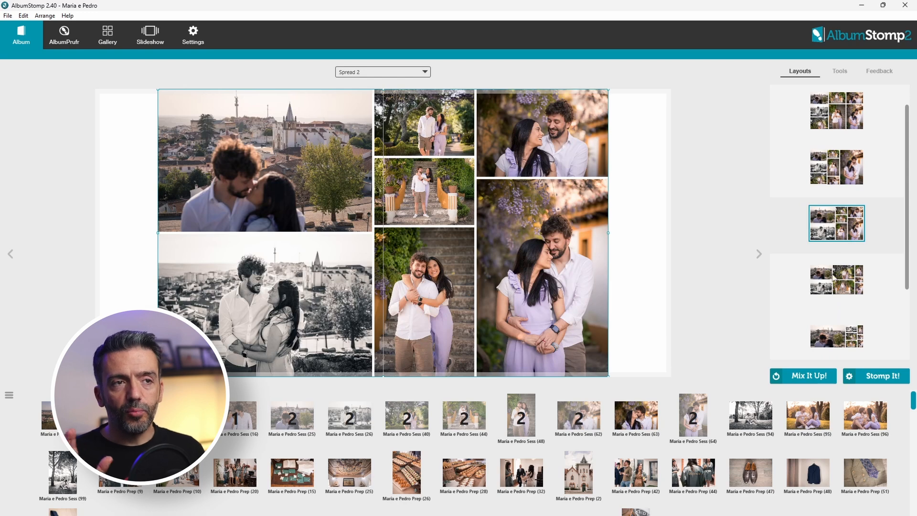
scroll(823, 329, up, 1)
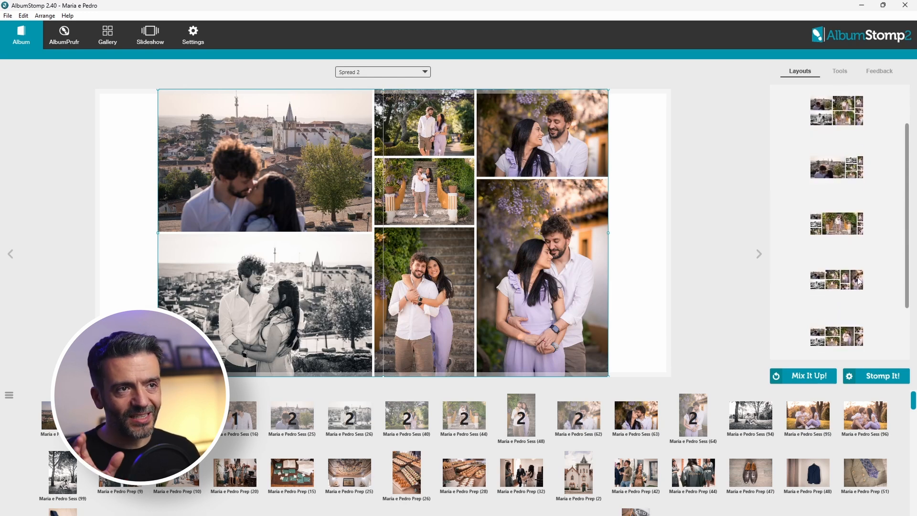
Stretch the photo group to both page edges and rebalance the column widths.
drag(609, 233, 671, 233)
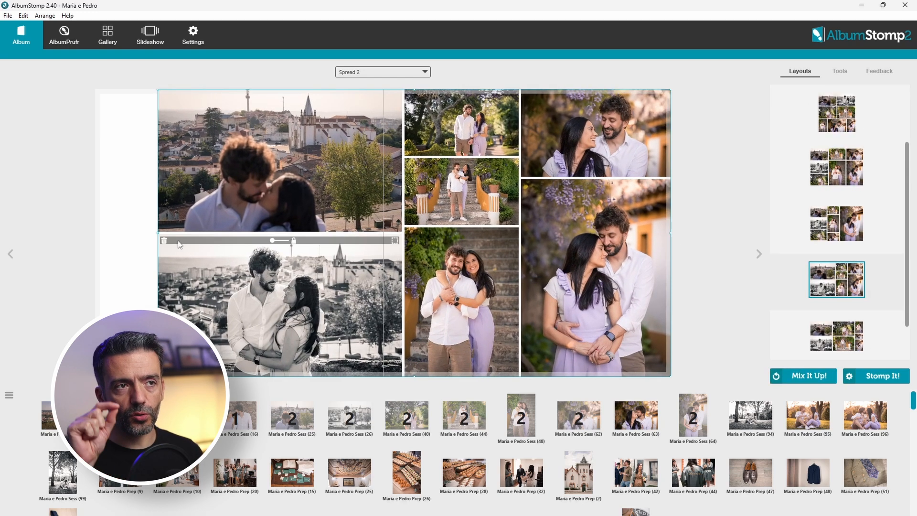
drag(157, 233, 96, 234)
drag(371, 216, 343, 215)
mouse_move(501, 215)
mouse_down()
mouse_move(587, 215)
mouse_move(509, 215)
mouse_up()
mouse_move(425, 259)
mouse_down()
mouse_move(425, 287)
mouse_move(426, 274)
mouse_up()
drag(329, 232, 307, 222)
drag(441, 157, 441, 196)
drag(441, 275, 441, 292)
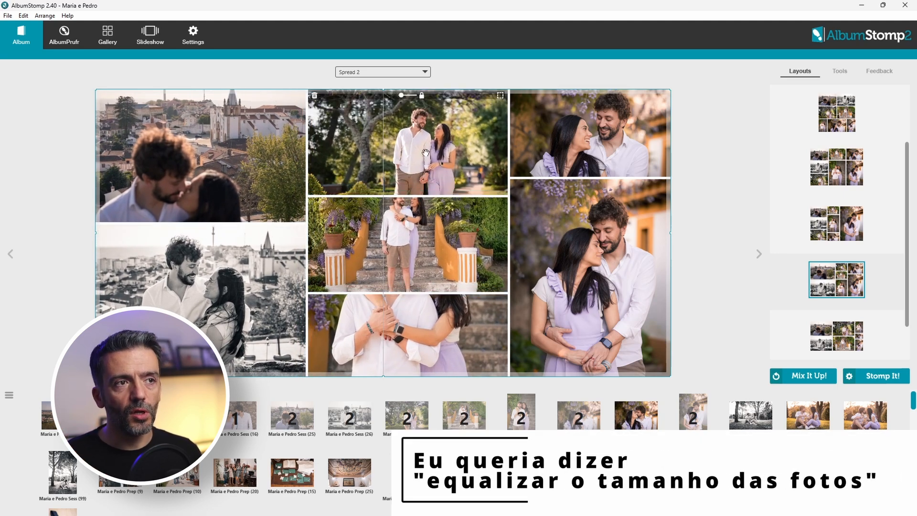
Re-crop the couple photos over their faces and swap the middle-column photos.
drag(499, 287, 499, 212)
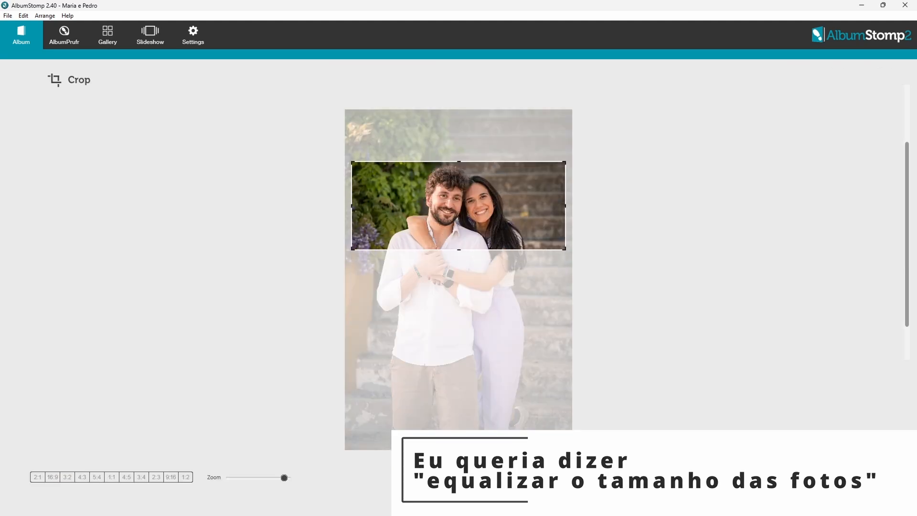
click(367, 331)
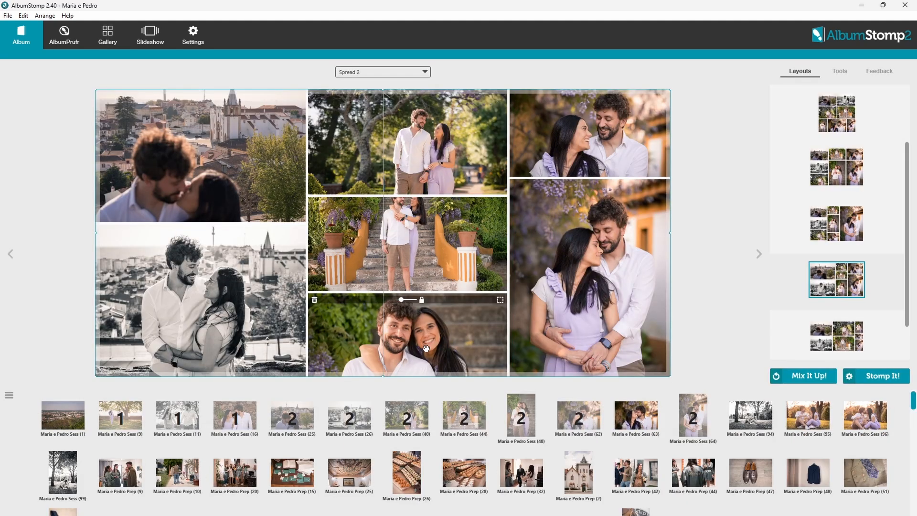
drag(428, 336, 442, 229)
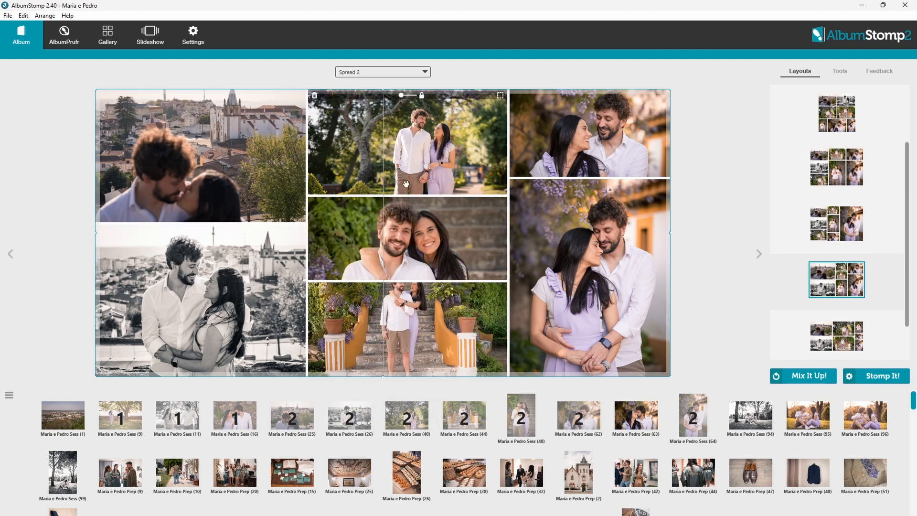
drag(417, 196, 417, 183)
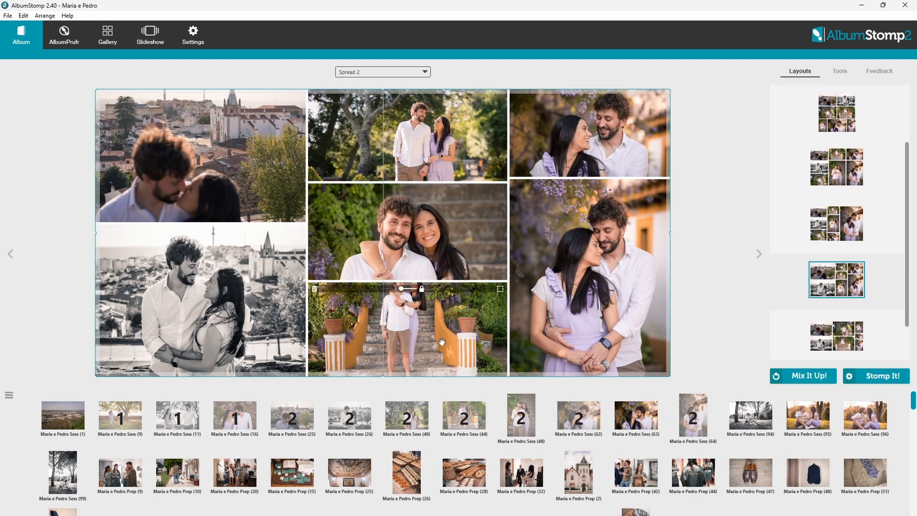
click(500, 288)
drag(494, 232, 488, 175)
click(854, 479)
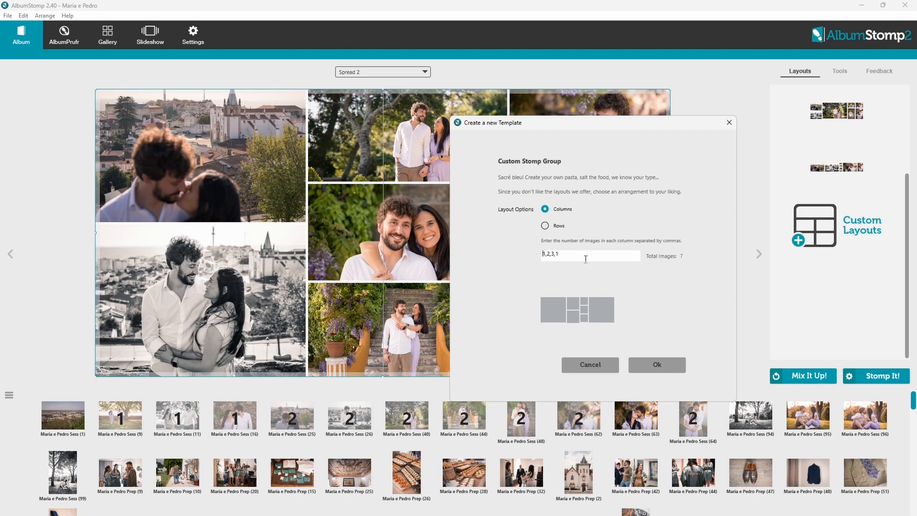
Change the custom template columns to 2,3,2 and dismiss the 'That option exists already' warning.
drag(581, 255, 468, 252)
text(2,3)
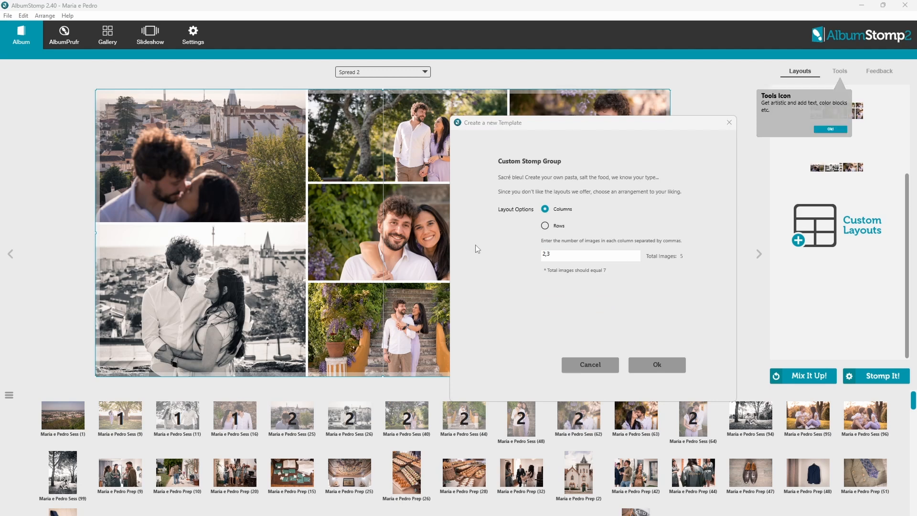
click(572, 251)
text(,2)
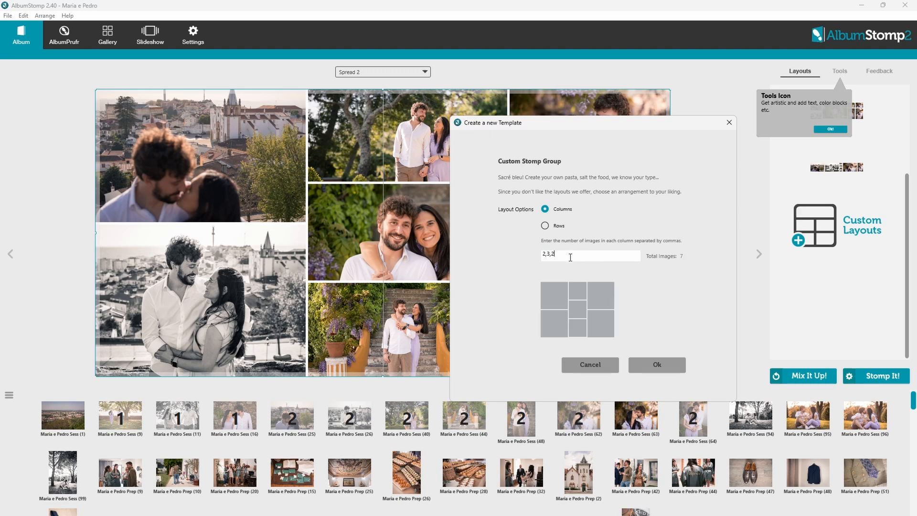
click(638, 366)
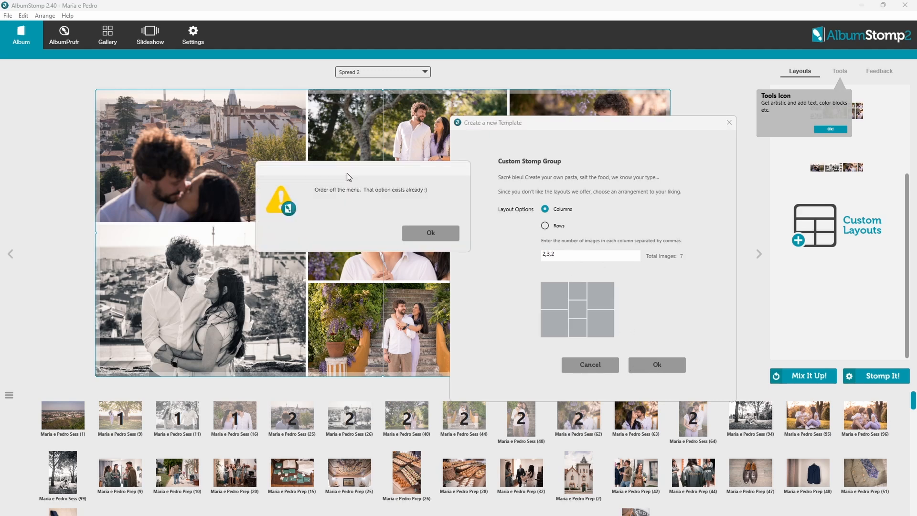
drag(347, 173, 328, 185)
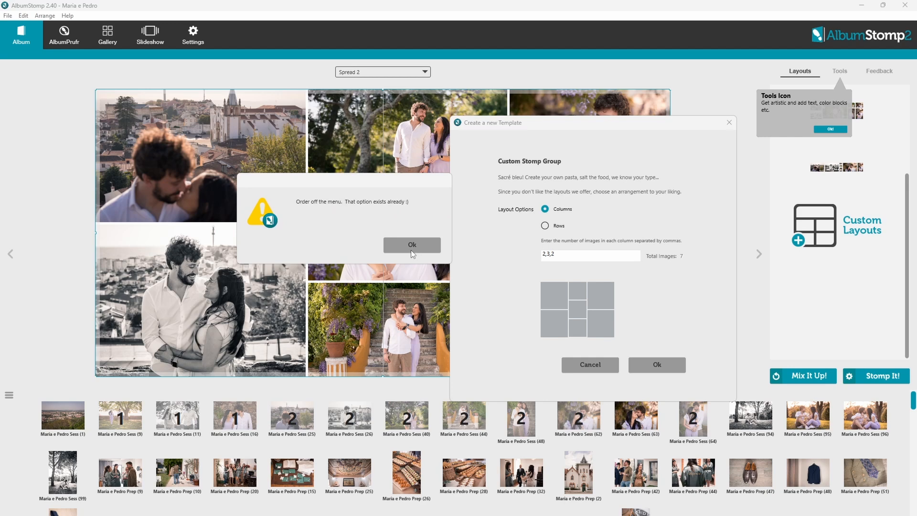
click(411, 250)
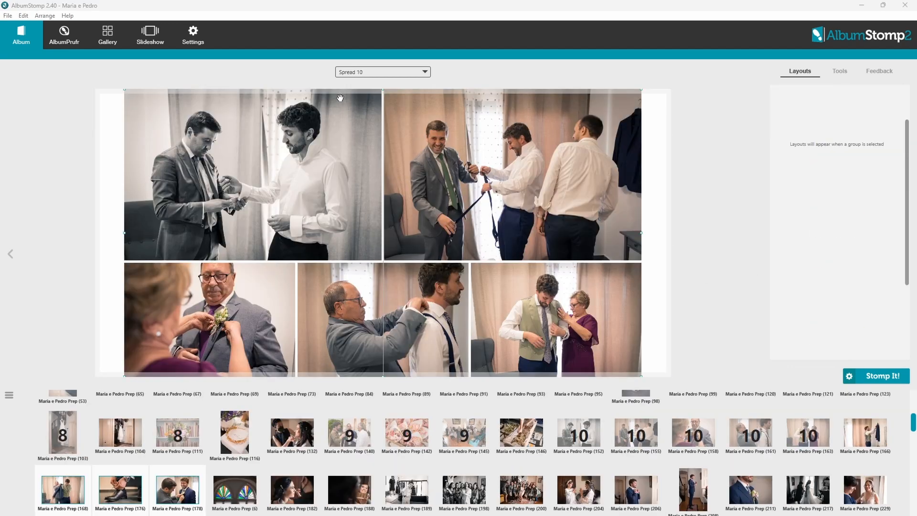
Reorder Spread 3, add two blank spreads, and go to Spread 10.
click(382, 72)
drag(467, 112, 422, 225)
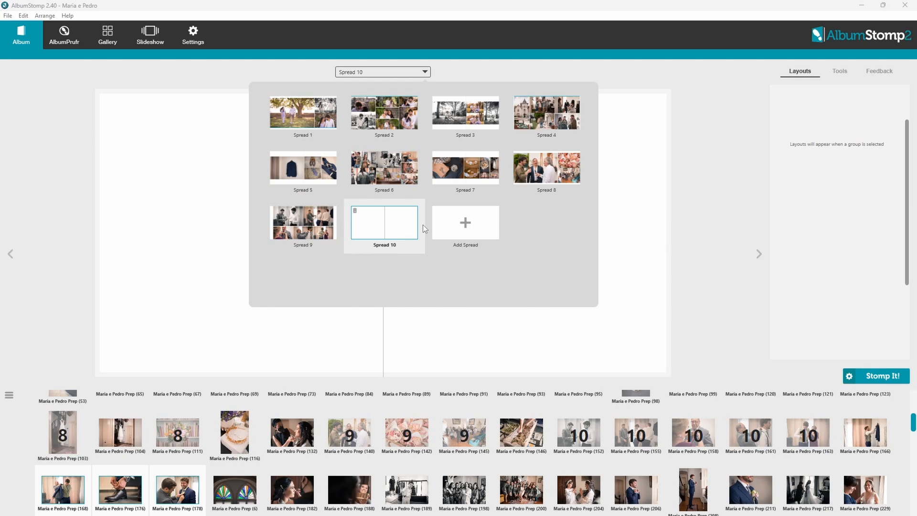
click(475, 237)
click(546, 223)
click(546, 225)
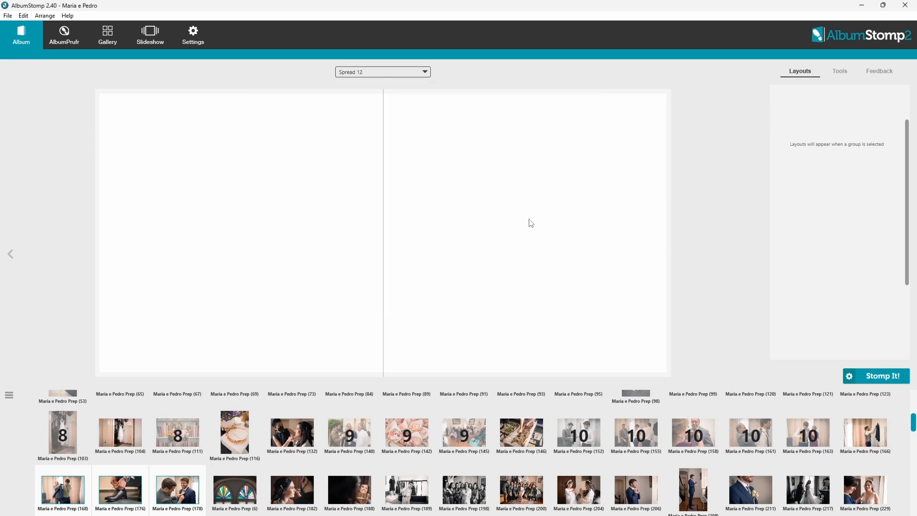
click(389, 70)
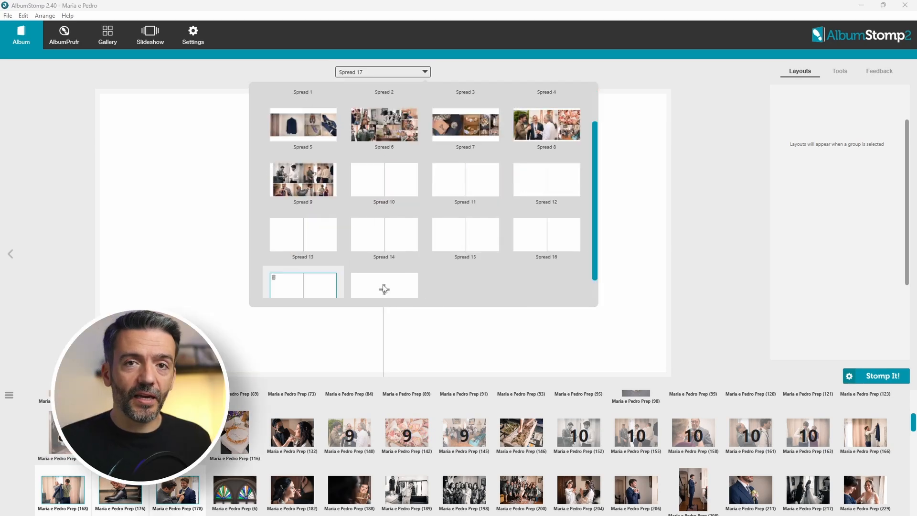
scroll(550, 298, up, 3)
click(385, 202)
Fill Spreads 10 and 11 with their photo groups, changing layouts and swapping the middle photos.
drag(865, 432, 583, 240)
key(Down)
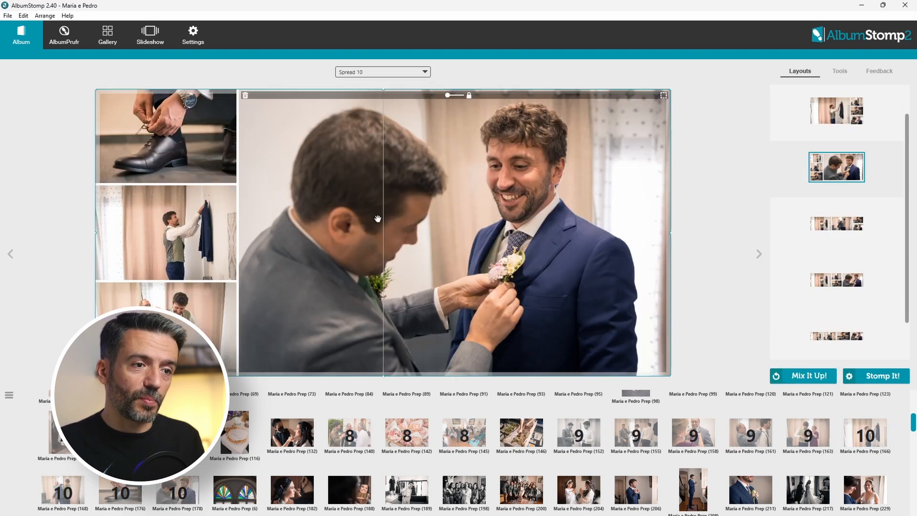
scroll(359, 473, up, 2)
scroll(406, 496, down, 2)
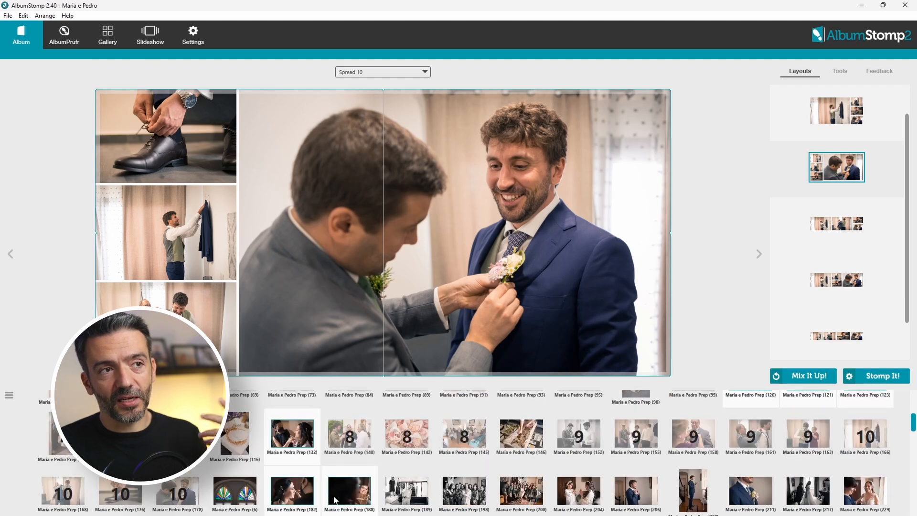
drag(415, 509, 560, 231)
key(Down)
key(Down)
key(Down)
key(Down)
drag(431, 321, 573, 304)
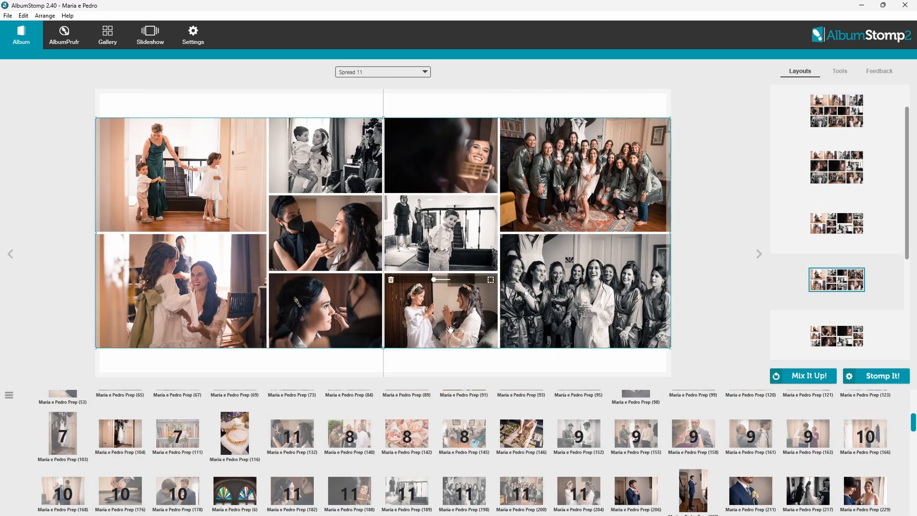
drag(419, 328, 334, 239)
drag(449, 254, 440, 310)
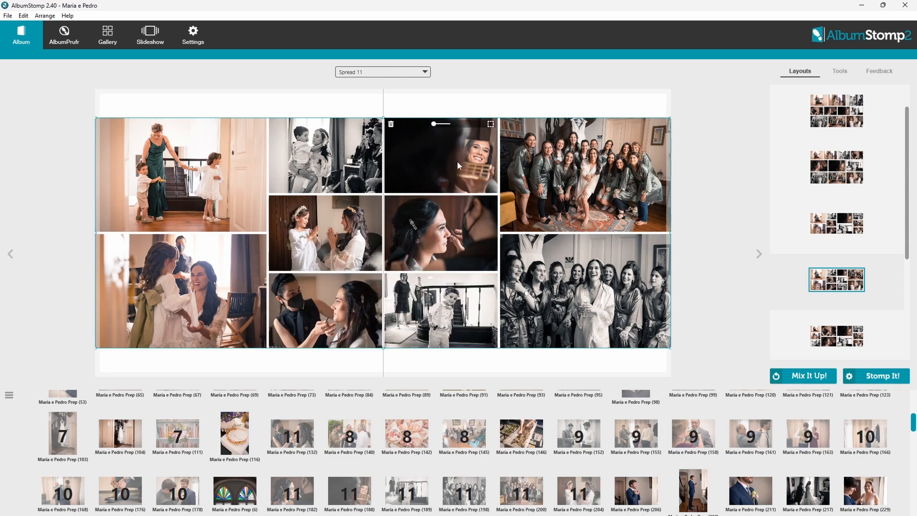
drag(325, 310, 441, 155)
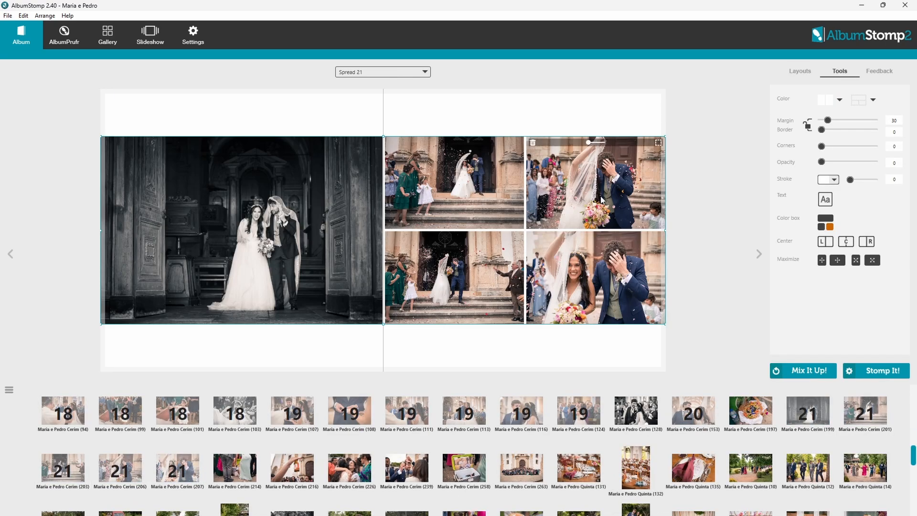
Stomp the next photo groups onto Spreads 22 through 25, ending with the table photos.
key(Return)
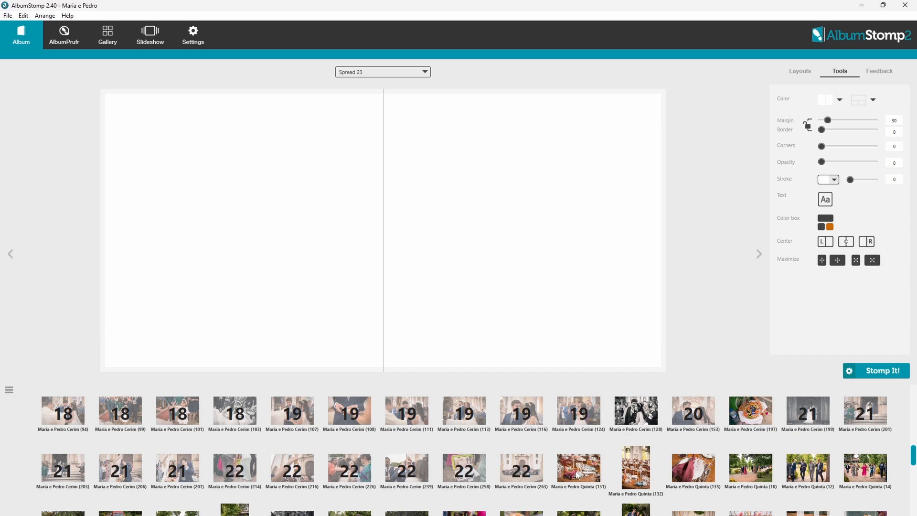
key(Right)
key(Return)
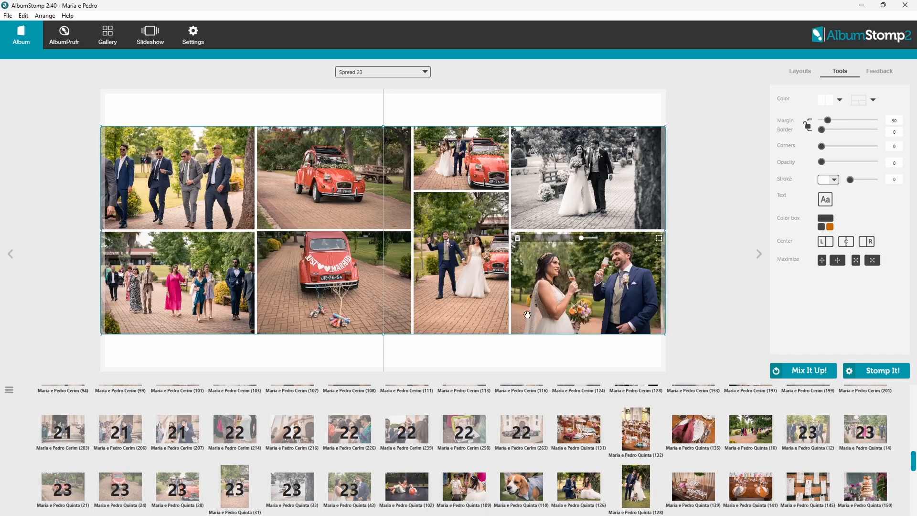
key(Right)
key(Return)
key(Right)
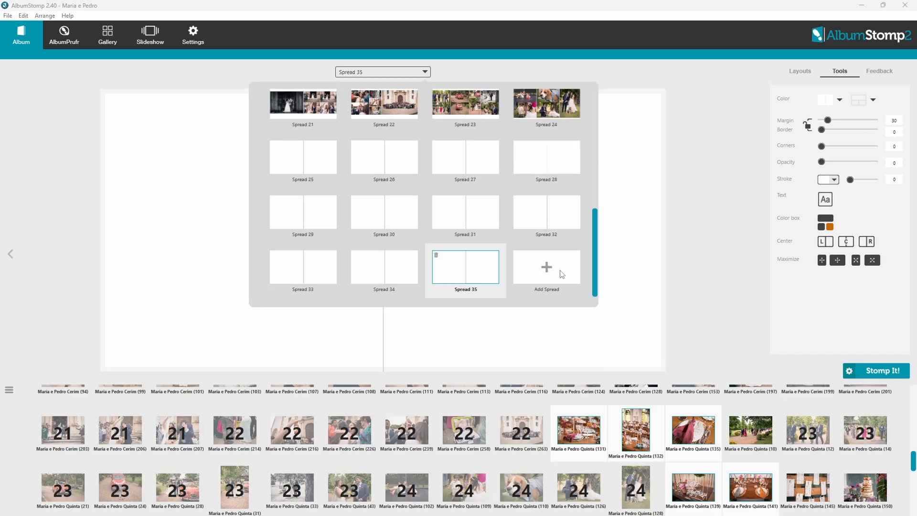
key(Return)
key(Return)
key(Return)
scroll(801, 419, down, 2)
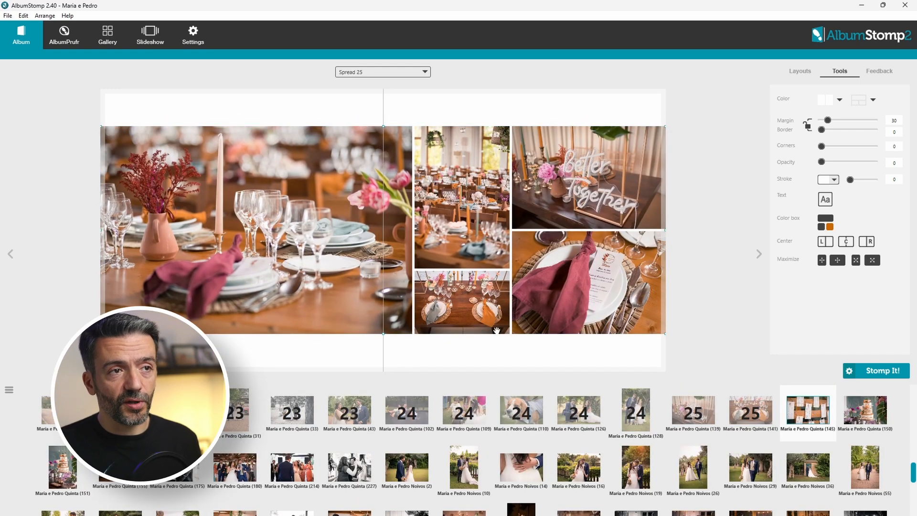
Add the seating chart to Spread 25, pick a three-column grid, and bleed it to the spread edges.
drag(817, 419, 330, 263)
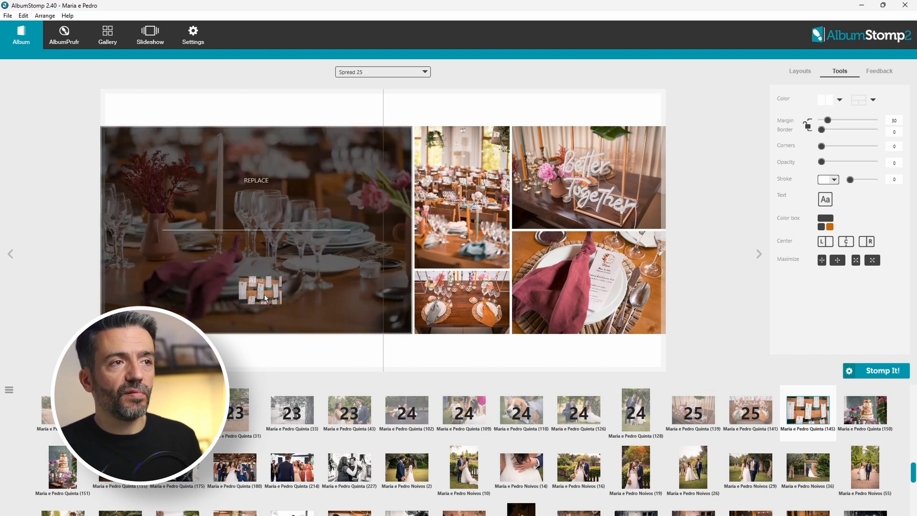
drag(274, 299, 274, 298)
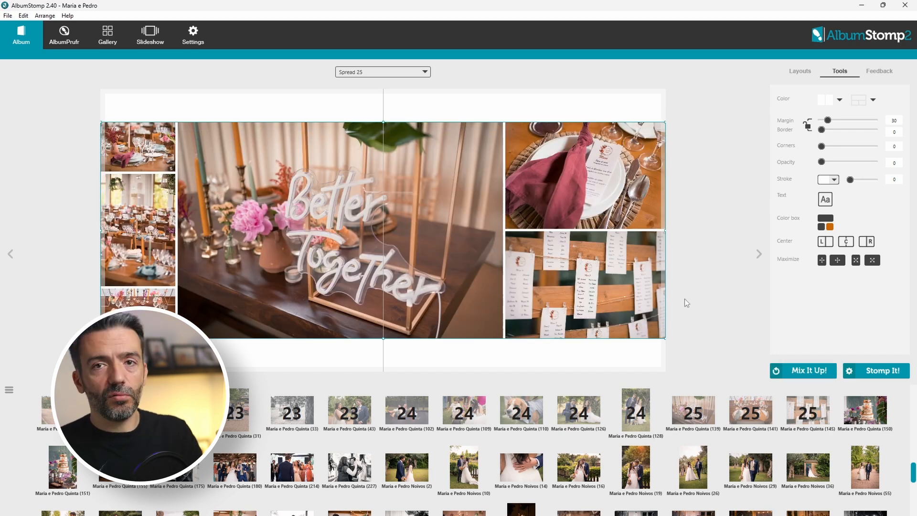
key(space)
key(space)
key(space)
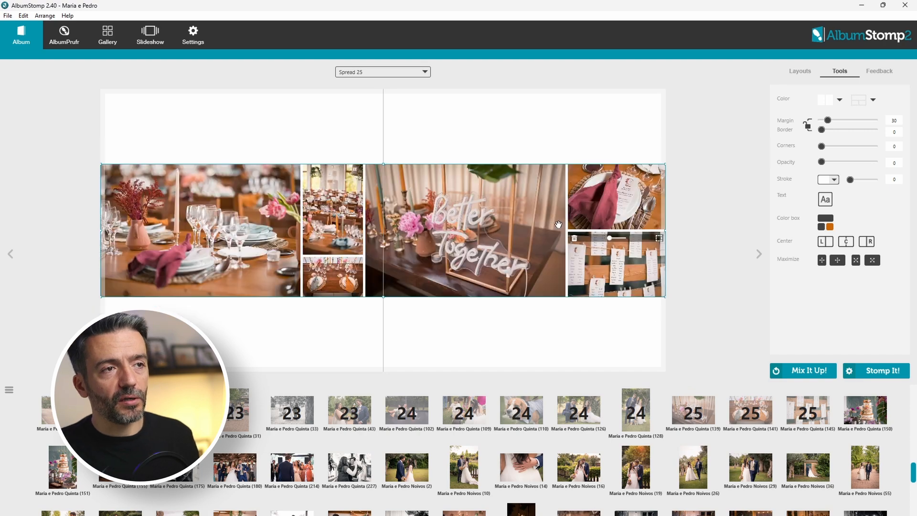
key(space)
key(space)
key(space)
key(space)
key(space)
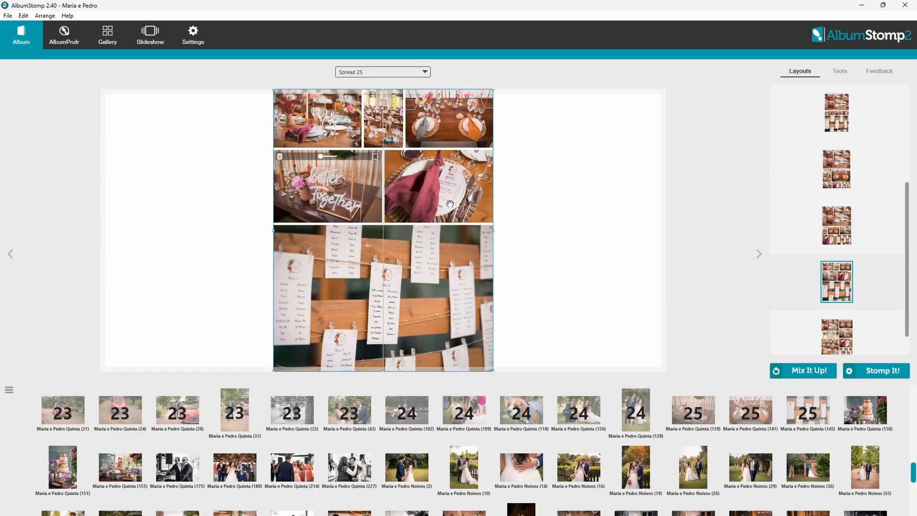
key(space)
key(space)
key(space)
key(space)
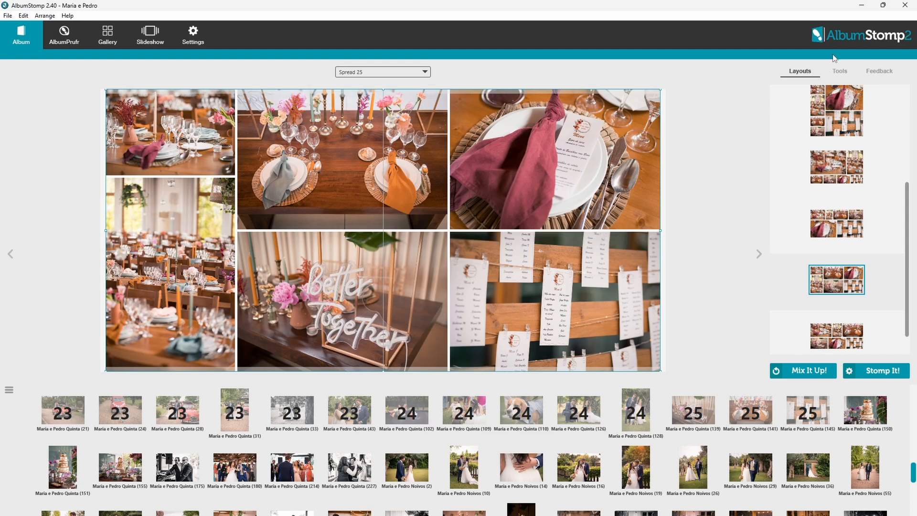
click(844, 71)
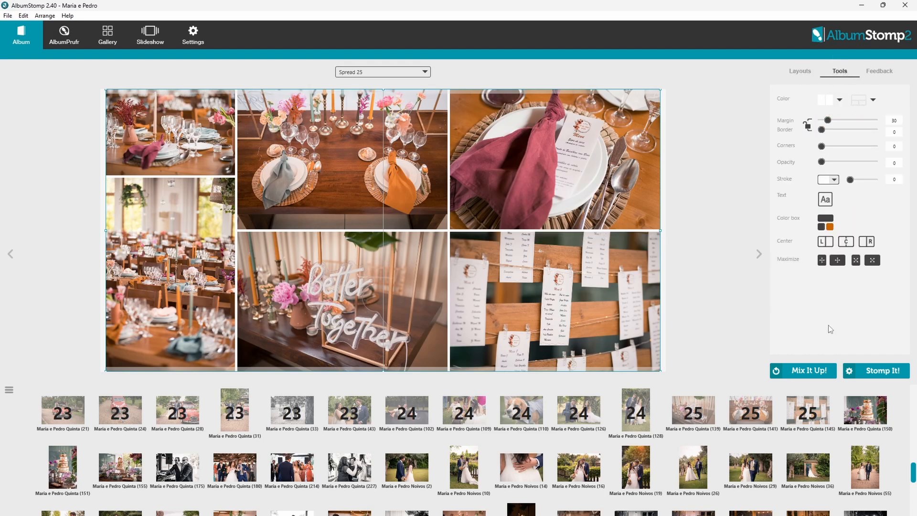
click(873, 261)
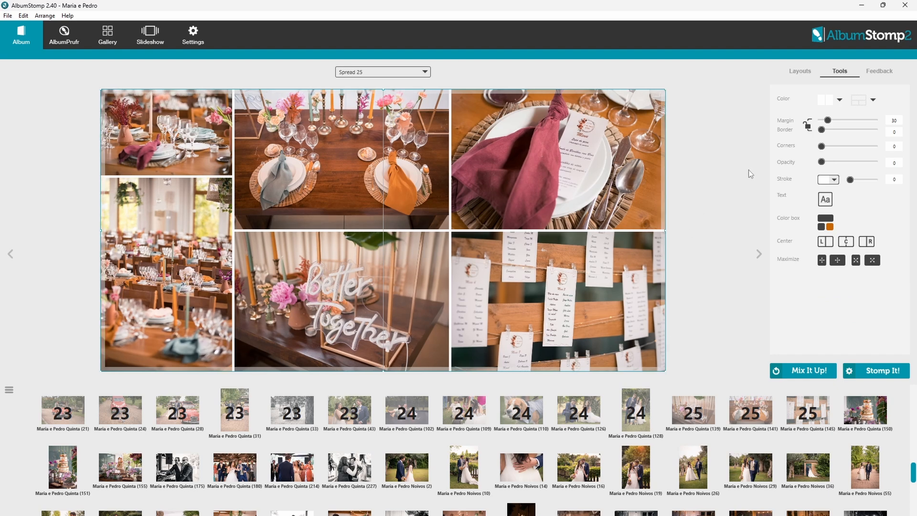
Stomp the cake photos onto Spread 26 and four photos onto Spread 27.
click(799, 72)
click(760, 254)
drag(120, 468, 593, 206)
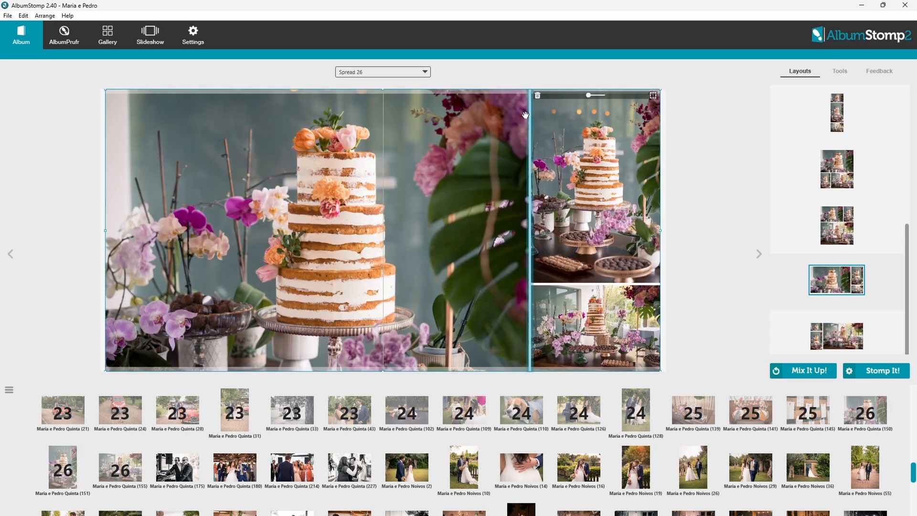
click(759, 254)
scroll(349, 444, down, 1)
click(178, 431)
shift+click(348, 444)
drag(355, 433, 416, 326)
Fill the next spreads, through Spread 30, with their selected photo groups.
click(759, 253)
click(406, 430)
shift+click(632, 440)
drag(631, 440, 442, 335)
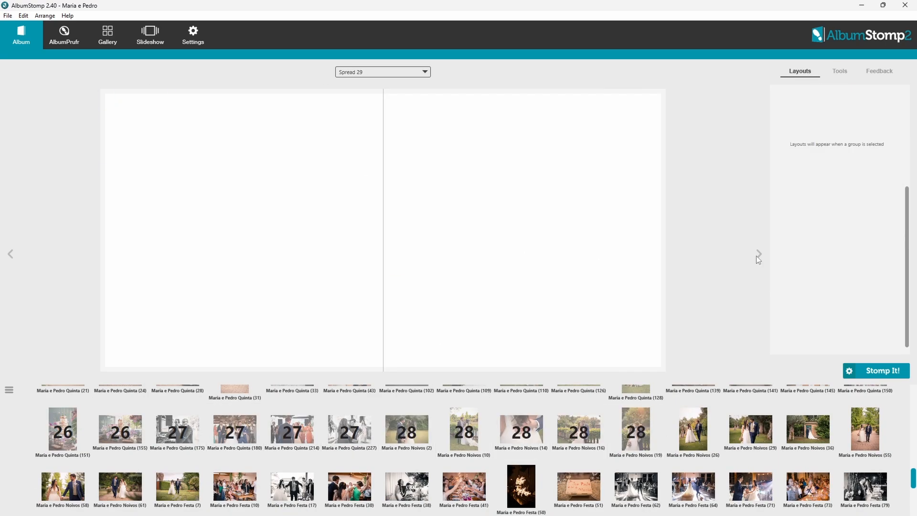
click(759, 256)
click(693, 430)
shift+click(808, 432)
drag(808, 433, 421, 315)
Adjust one photo's crop, then fill Spread 31 with seven photos, changing its layout and swapping two.
click(840, 71)
double_click(211, 329)
click(860, 479)
click(759, 253)
click(177, 487)
shift+click(521, 487)
drag(521, 486, 458, 315)
click(803, 371)
drag(464, 182, 463, 280)
Fill Spread 32 with three photos and swap two pairs of photos on Spread 33.
click(759, 254)
click(636, 486)
shift+click(751, 487)
drag(751, 486, 459, 306)
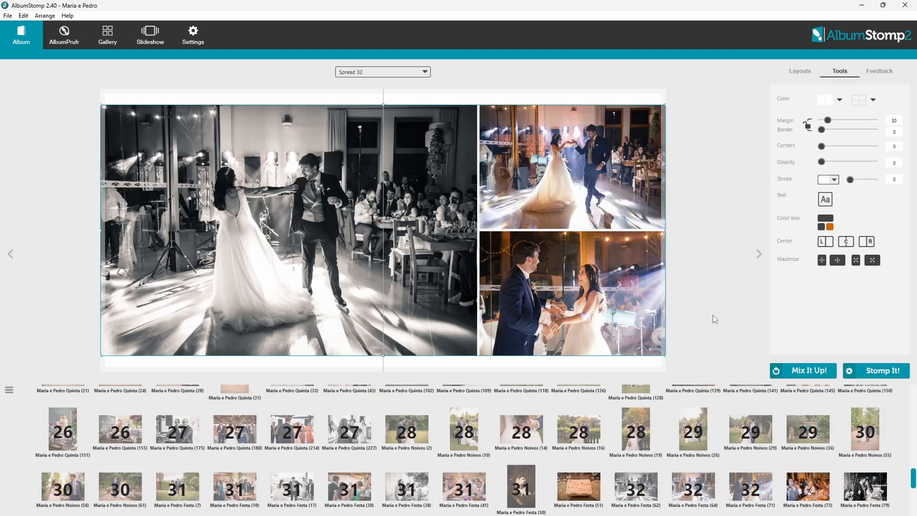
click(759, 253)
scroll(716, 445, down, 1)
click(865, 410)
drag(615, 126, 444, 168)
drag(596, 339, 444, 306)
Fill Spreads 34 and 35 with six photos each, swapping two pairs on each.
click(759, 254)
click(406, 466)
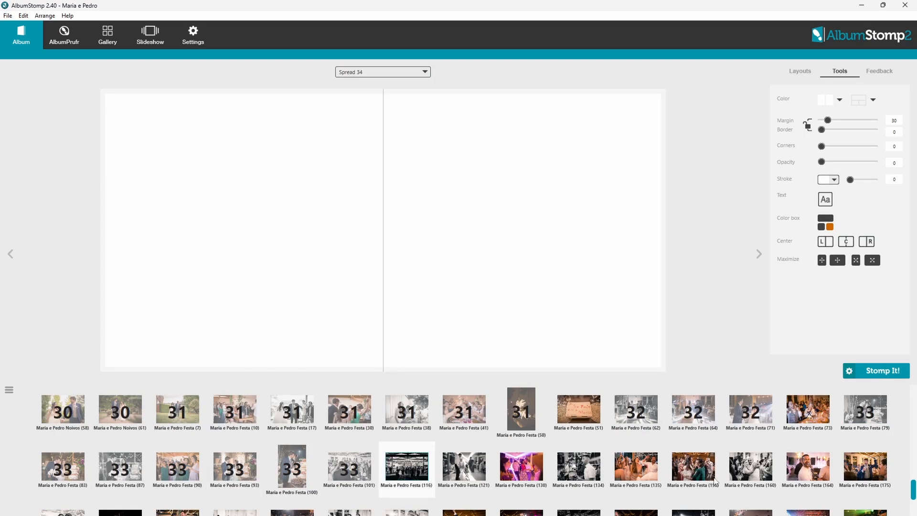
shift+click(694, 466)
drag(694, 466, 439, 311)
drag(200, 292, 383, 291)
drag(392, 181, 544, 203)
scroll(459, 444, down, 1)
click(760, 254)
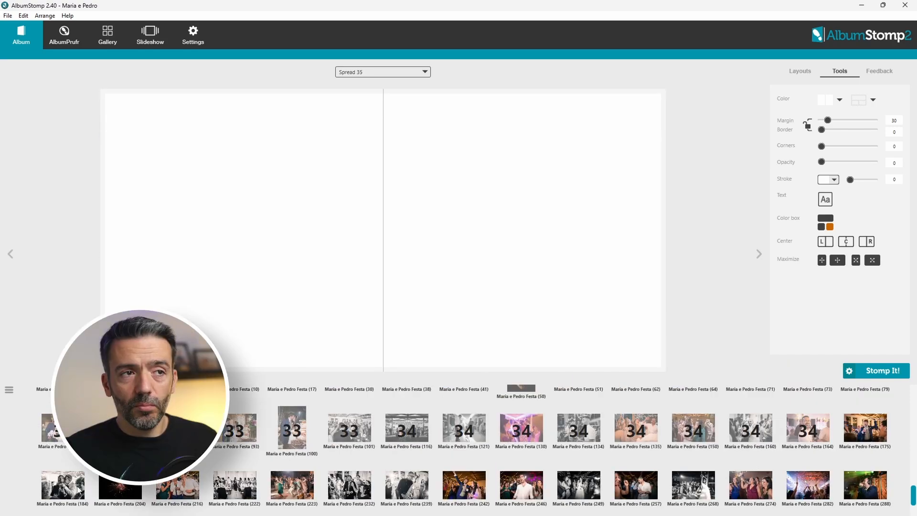
click(178, 427)
shift+click(464, 426)
drag(464, 427, 516, 261)
drag(224, 301, 383, 123)
drag(542, 301, 542, 157)
Fill Spread 36 with eight party photos, reshuffle its layout, and swap the DJ and confetti shots.
click(759, 254)
click(521, 426)
shift+click(62, 484)
drag(62, 484, 437, 286)
key(space)
key(space)
key(space)
key(space)
key(space)
key(space)
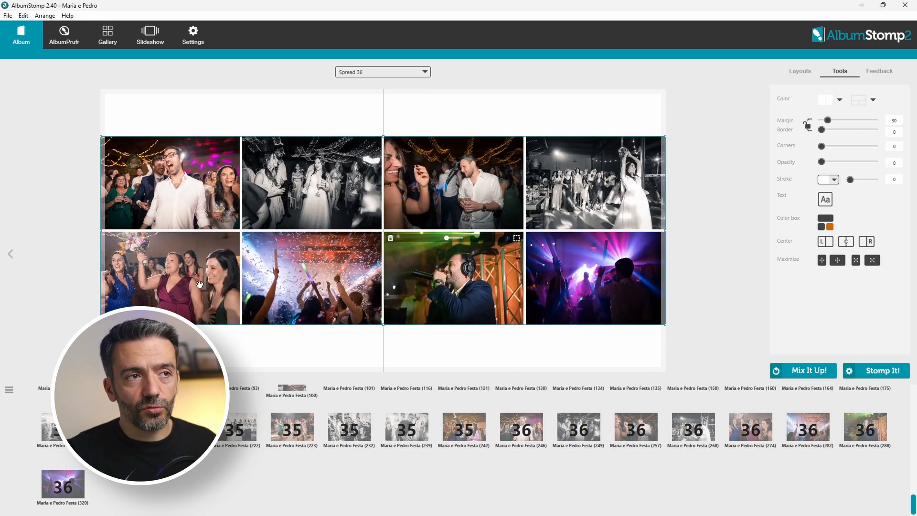
drag(506, 284, 606, 189)
click(8, 16)
Save the album project and reorder Spreads 8 and 6 in the spread overview.
click(57, 99)
click(382, 72)
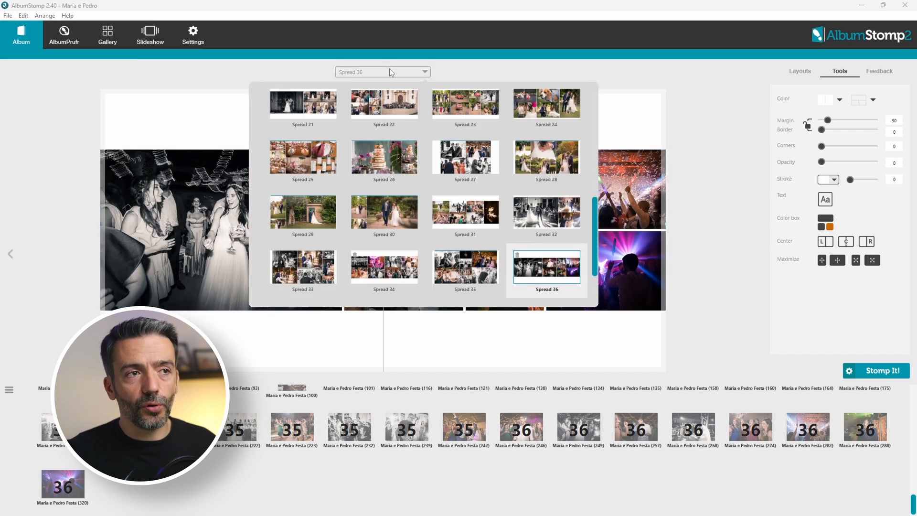
scroll(385, 205, down, 3)
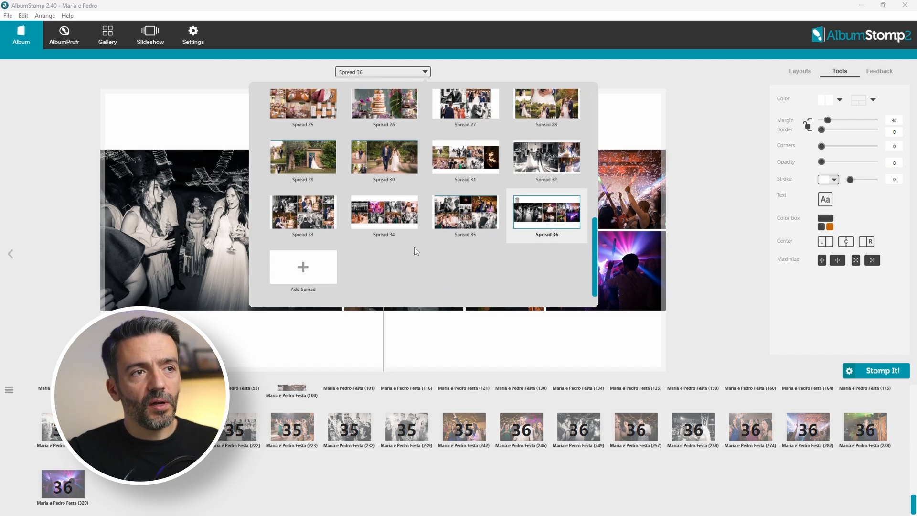
scroll(416, 246, up, 5)
scroll(457, 240, up, 2)
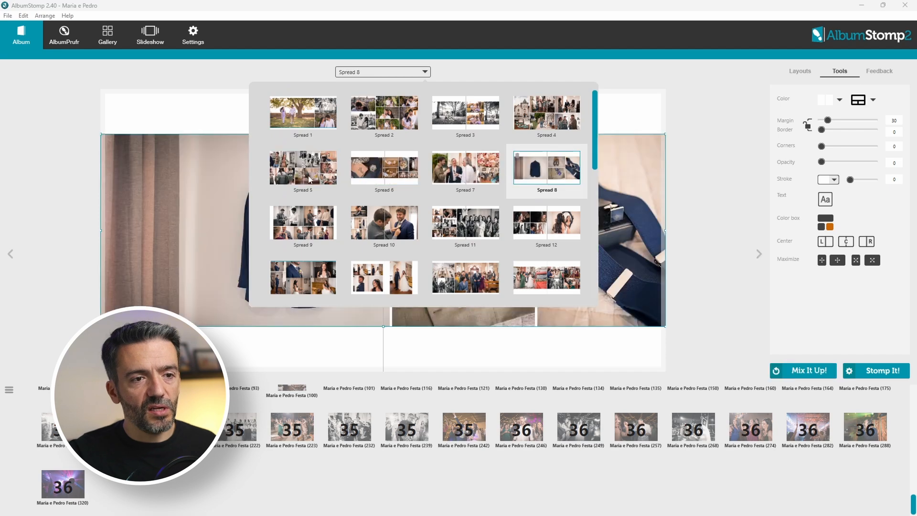
mouse_move(548, 171)
mouse_down()
mouse_move(461, 168)
mouse_move(544, 173)
mouse_move(532, 171)
mouse_up()
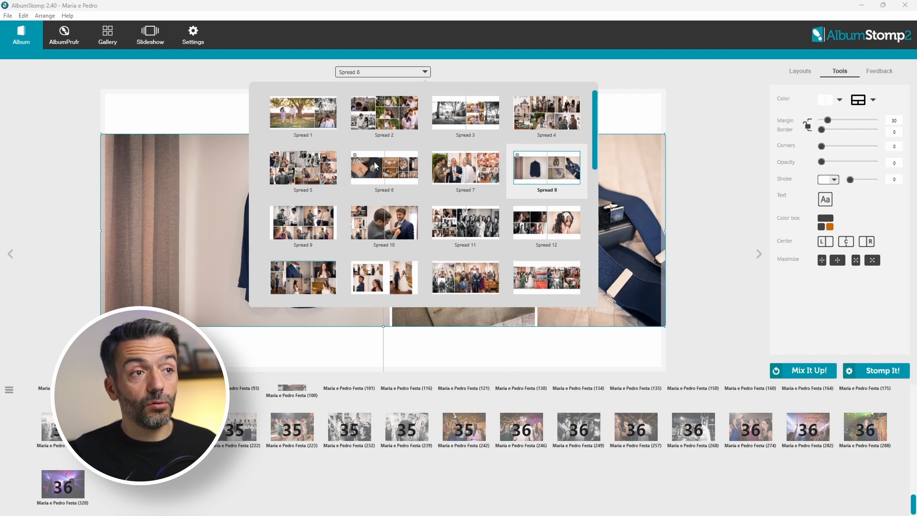
click(375, 166)
drag(387, 167, 422, 214)
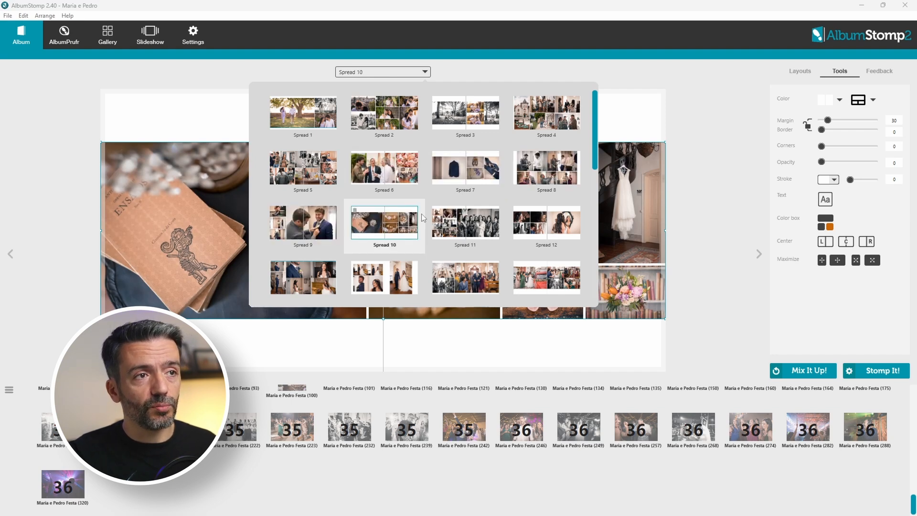
Delete the guests-toasting Spread 6 so the groom's suit and shoes spread replaces it.
click(372, 190)
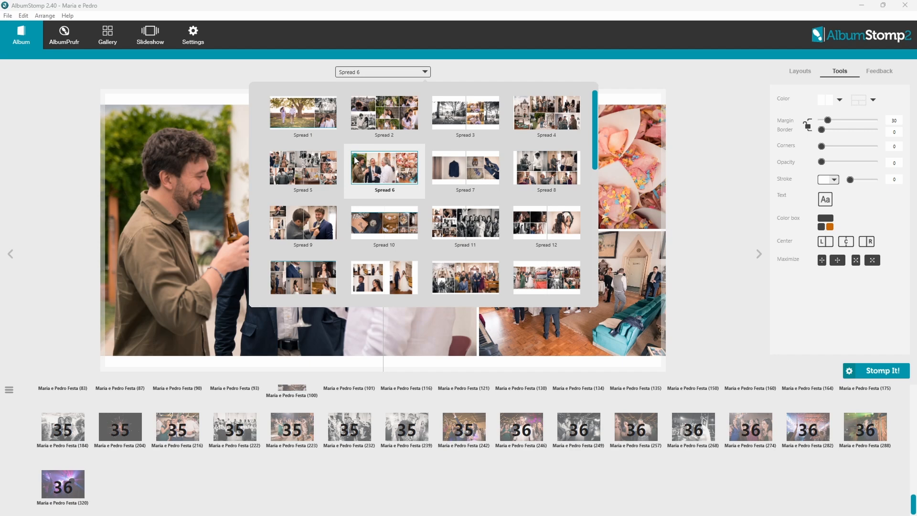
key(Delete)
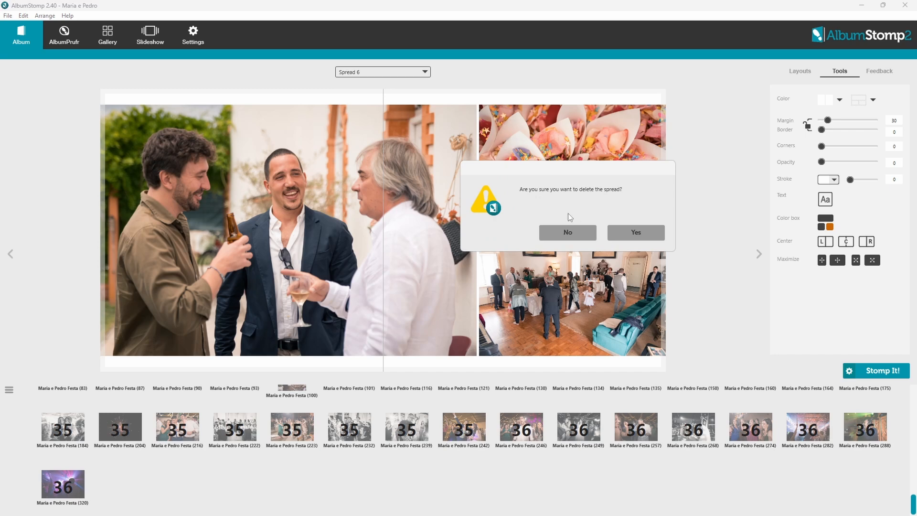
click(620, 233)
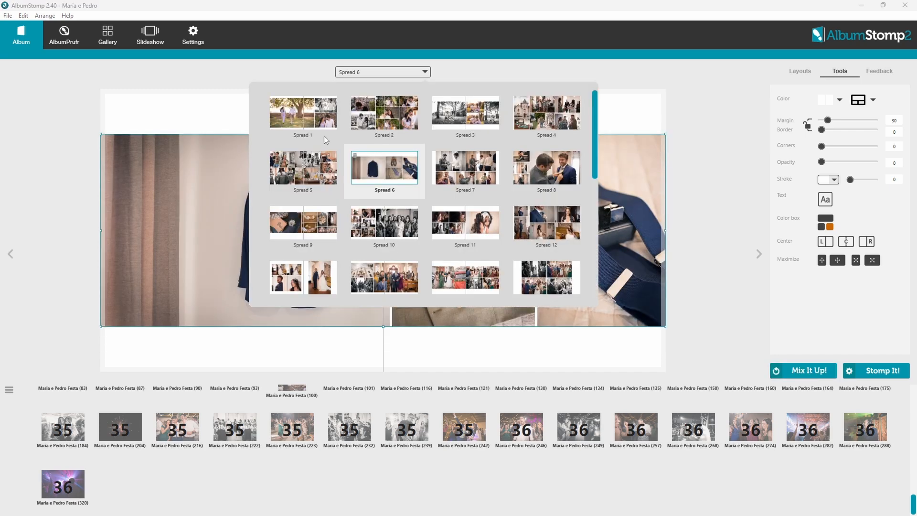
scroll(336, 292, down, 8)
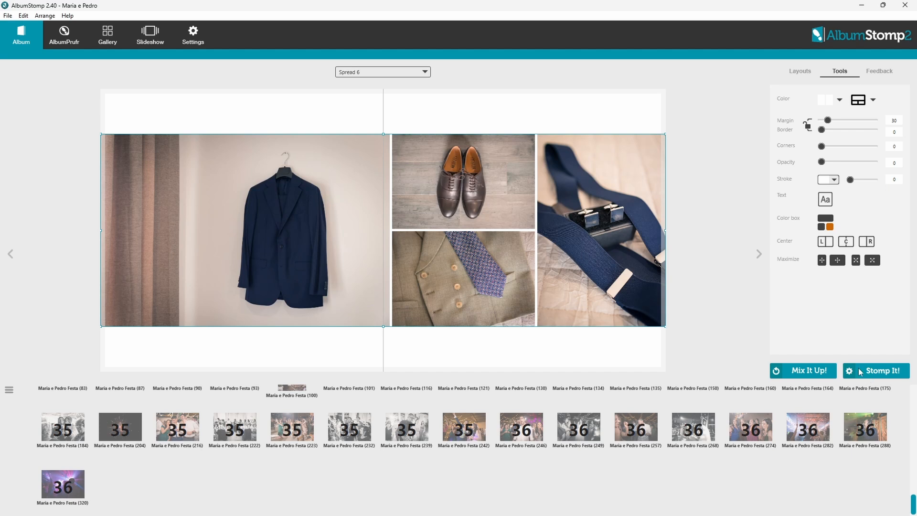
Stomp the entire album as JPG spreads and open the 'Maria e Pedro Stomped!' output folder.
click(8, 16)
click(154, 150)
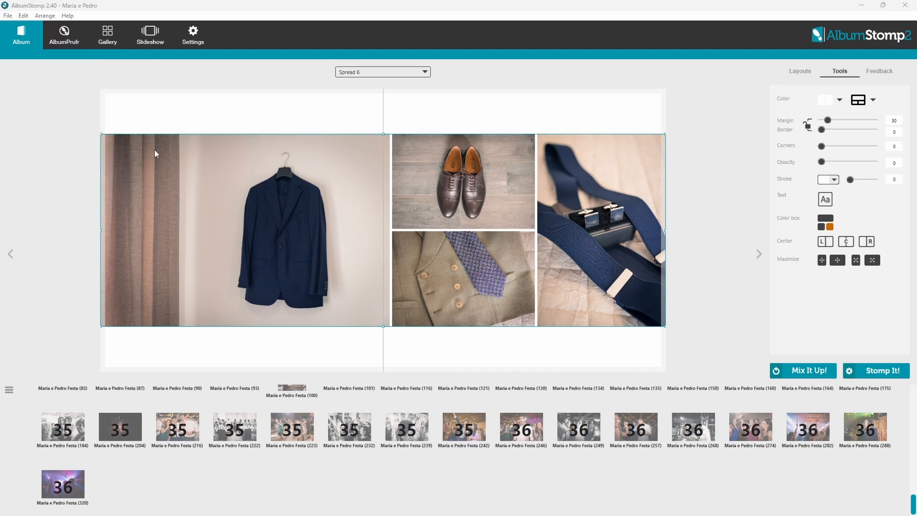
click(851, 374)
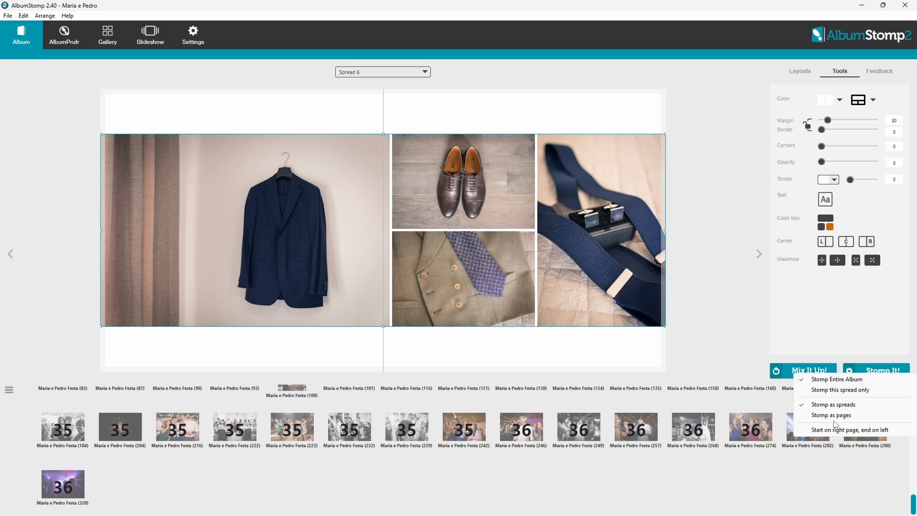
click(741, 323)
click(883, 371)
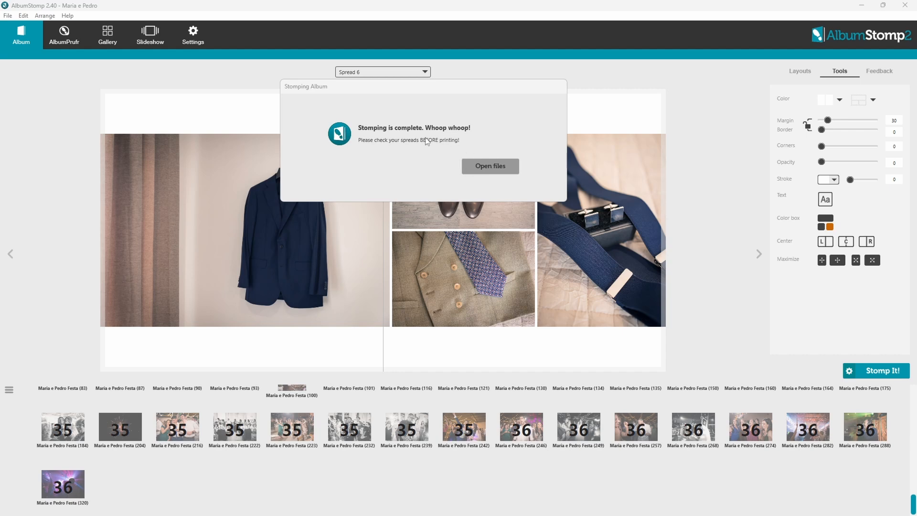
click(488, 167)
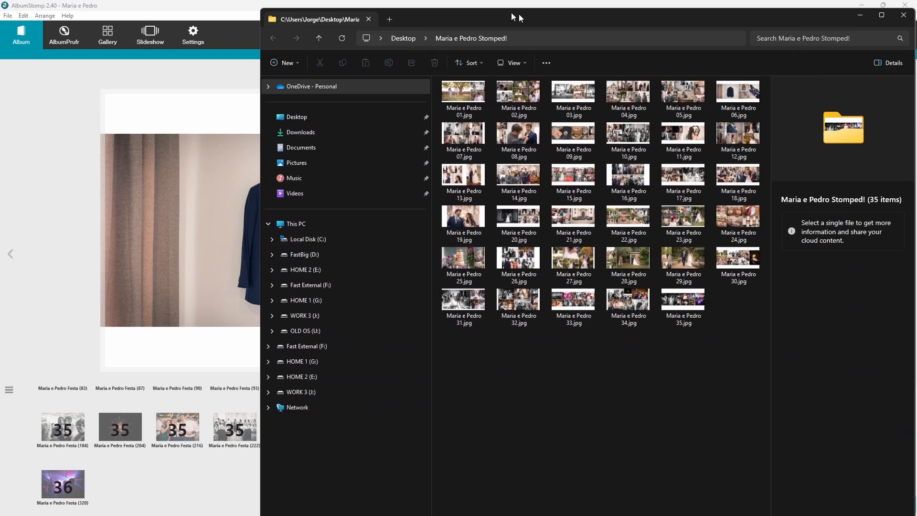
drag(522, 12, 356, 11)
Maximize the Explorer window showing the 35 exported Maria e Pedro JPG spreads.
double_click(371, 7)
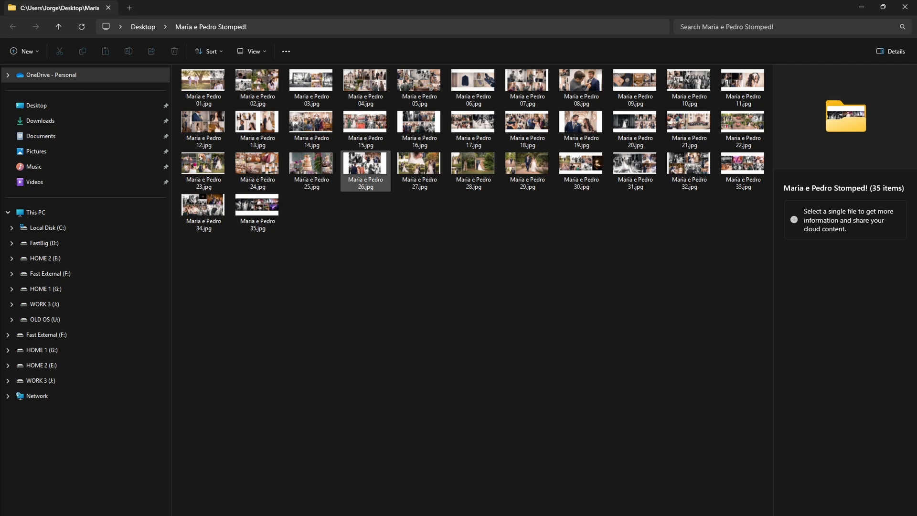
click(217, 87)
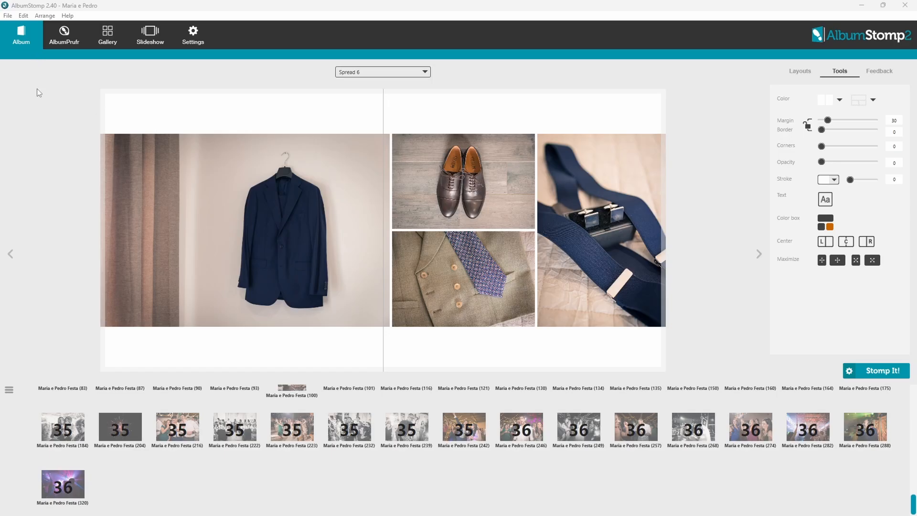
click(70, 40)
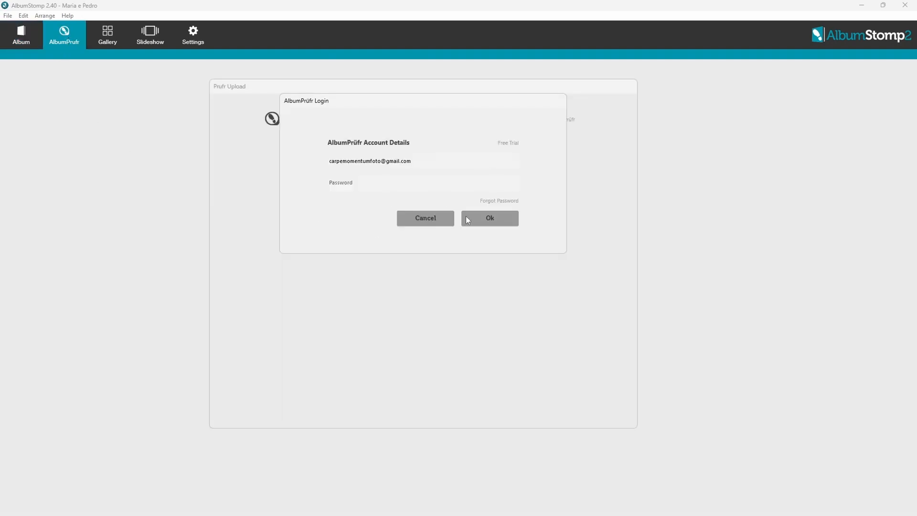
click(425, 218)
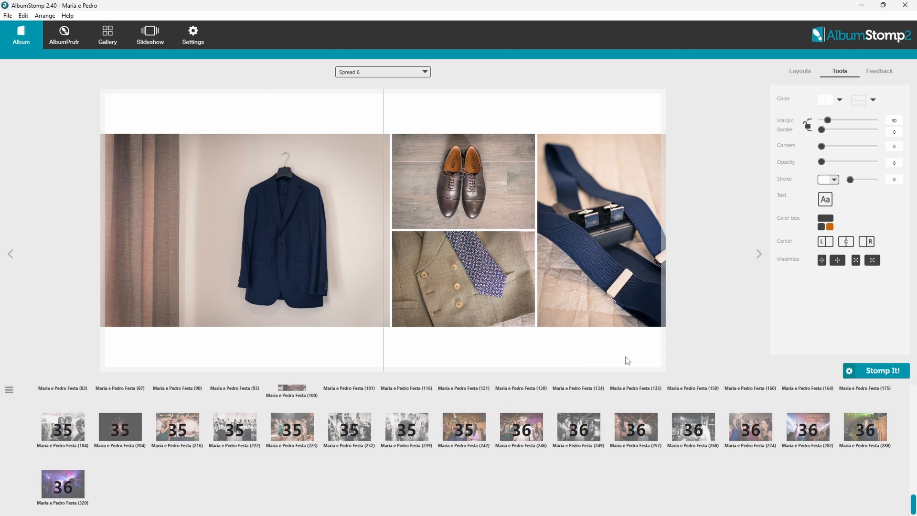
click(363, 195)
Show the album feedback options on AlbumStomp's Feedback tab.
click(880, 70)
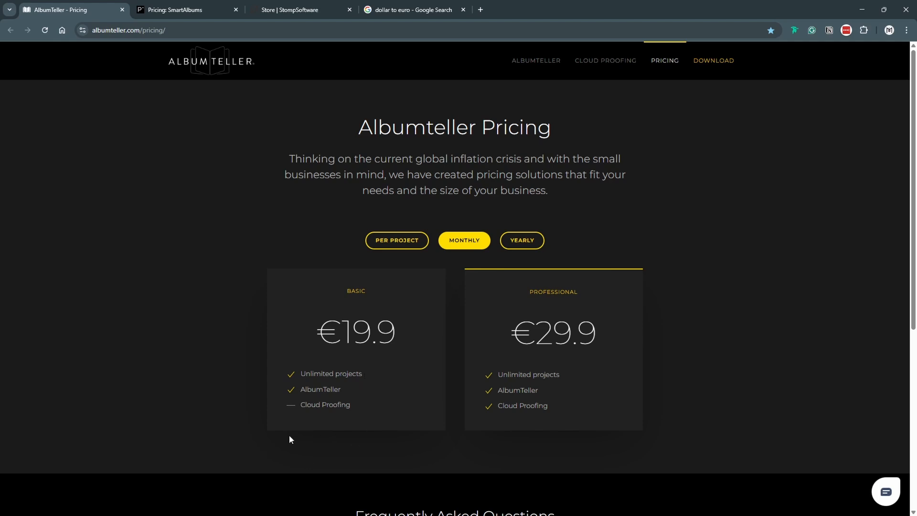
View AlbumTeller's per-project prices (Basic €10.9, Professional €15.9), then bring up SmartAlbums pricing.
click(397, 241)
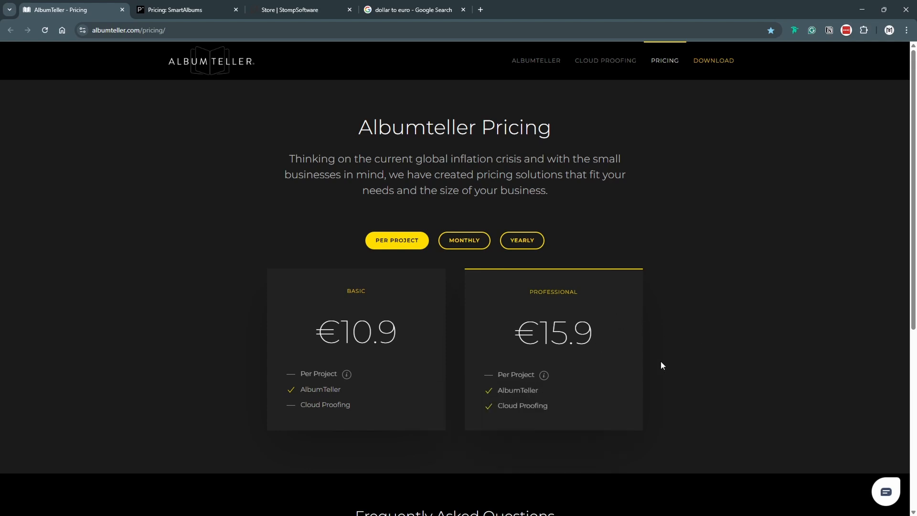
key(ctrl+Tab)
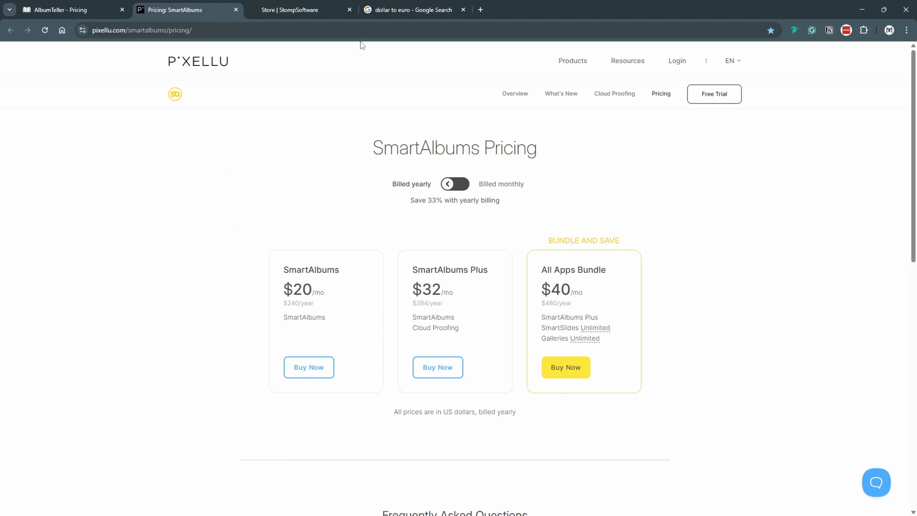
Check the dollar-to-euro conversion and switch AlbumTeller to yearly prices (€191.2, €287.2) before returning to SmartAlbums.
click(388, 14)
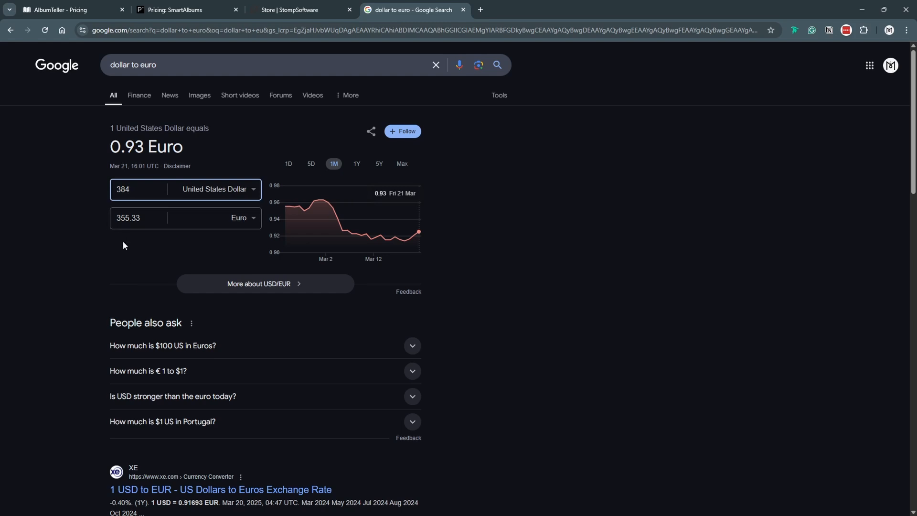
click(88, 10)
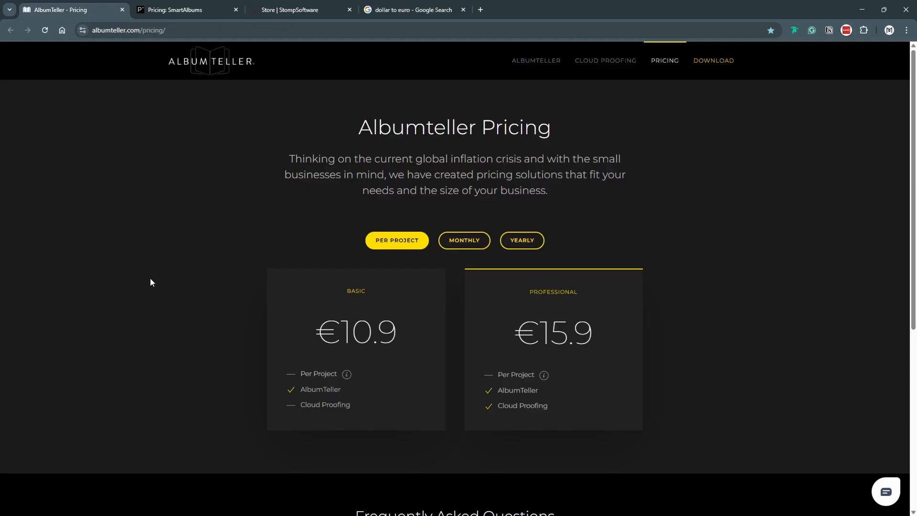
click(507, 240)
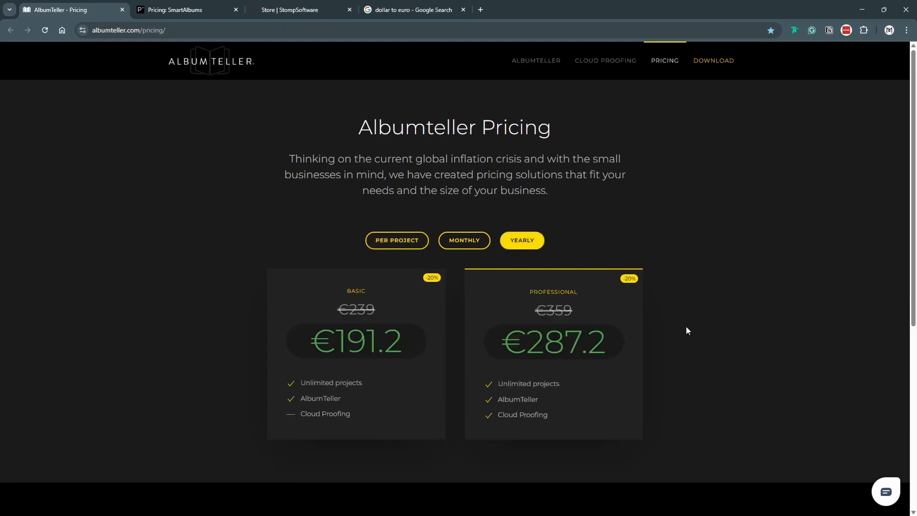
click(182, 10)
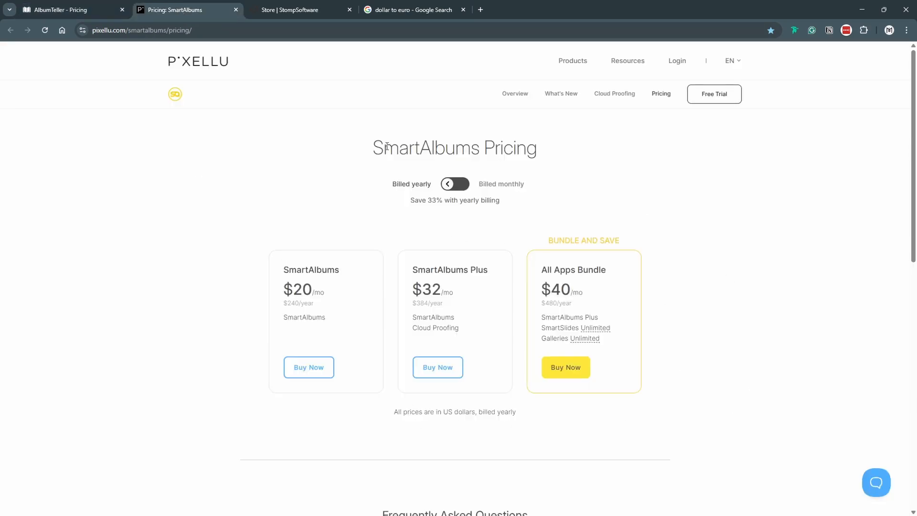
Review the StompSoftware store prices, highlighting the AlbumPrüfr $49 annual price note.
key(ctrl+Tab)
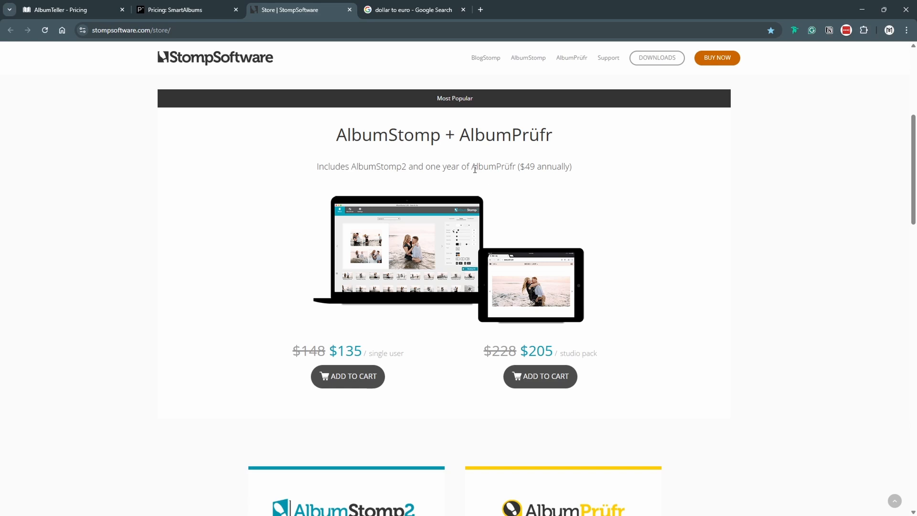
drag(473, 167, 575, 173)
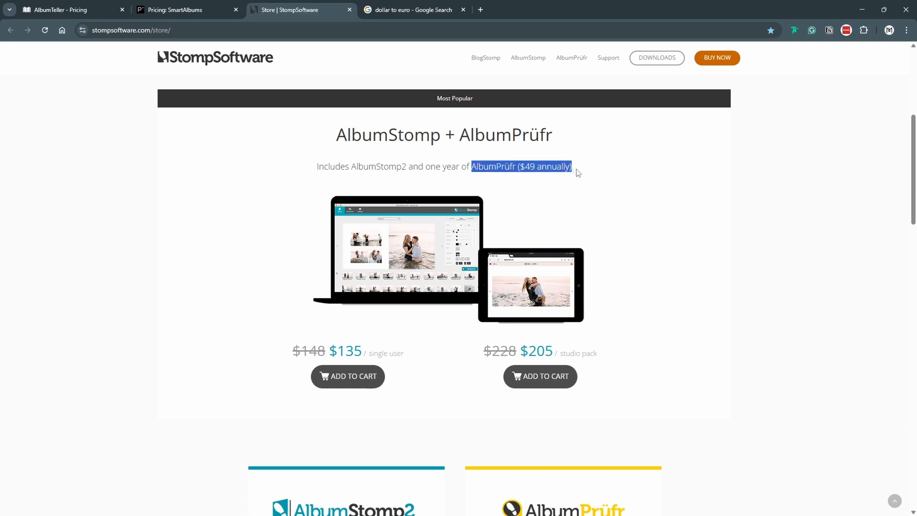
click(537, 181)
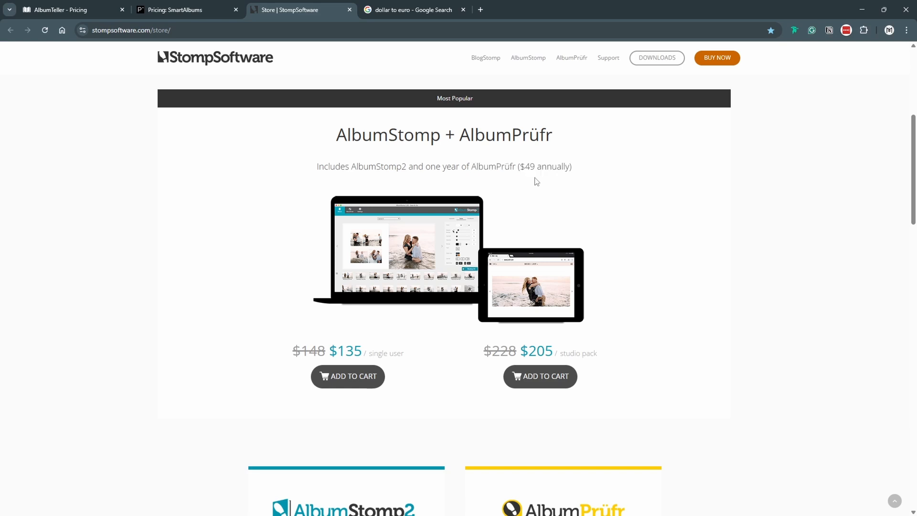
scroll(196, 207, down, 6)
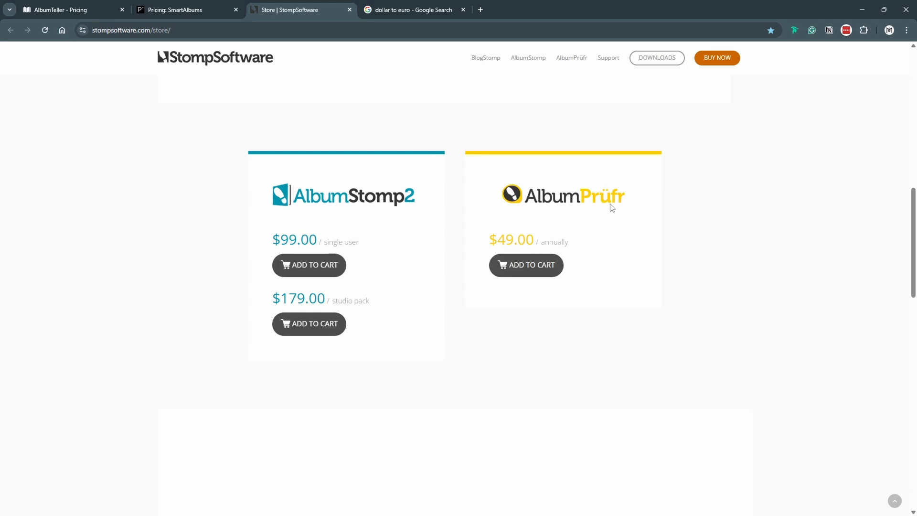
scroll(745, 297, up, 1)
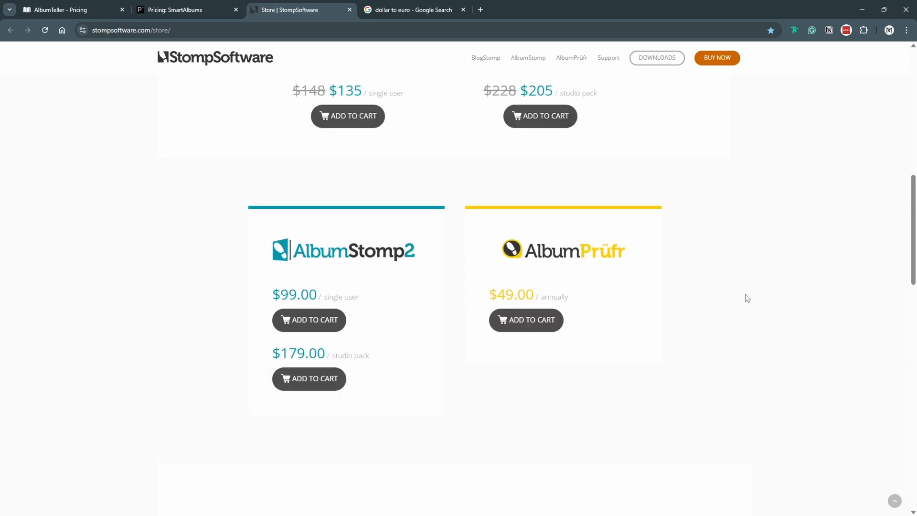